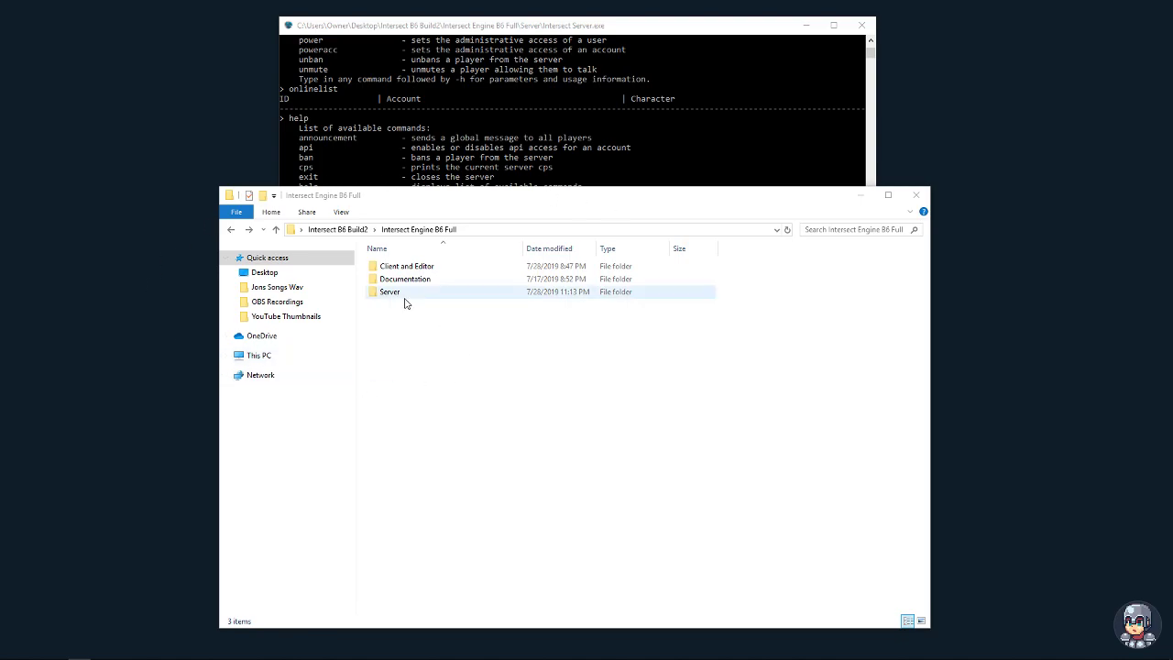
List the server commands with help, then return to the Intersect Engine B6 Full folder.
click(521, 42)
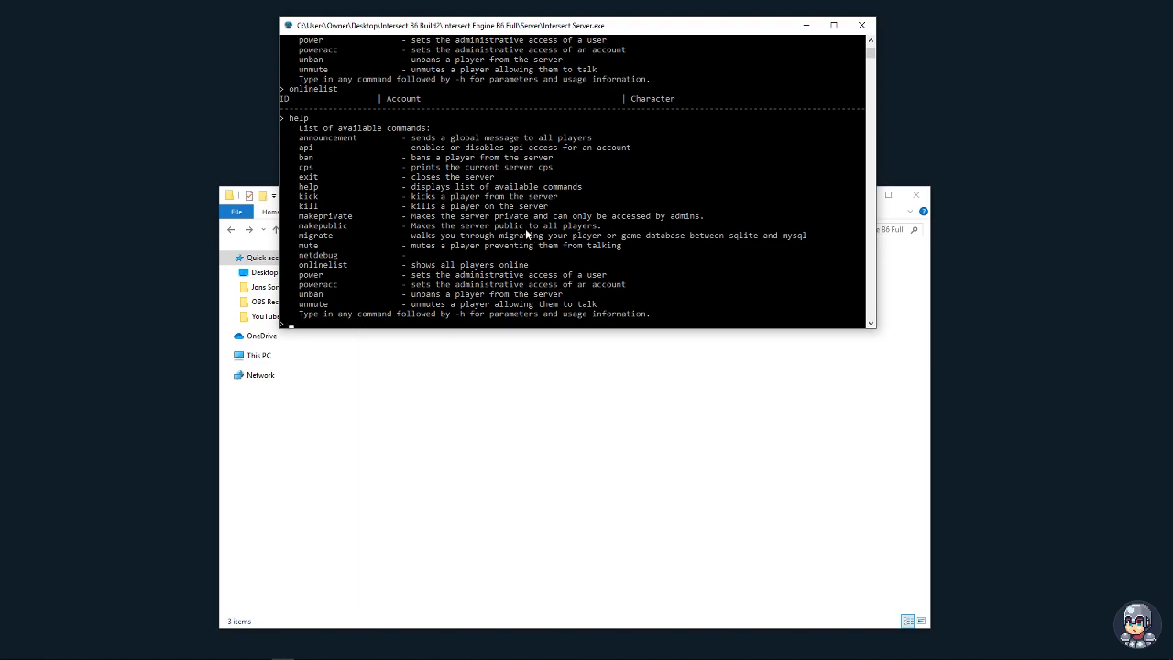
text(help)
key(Return)
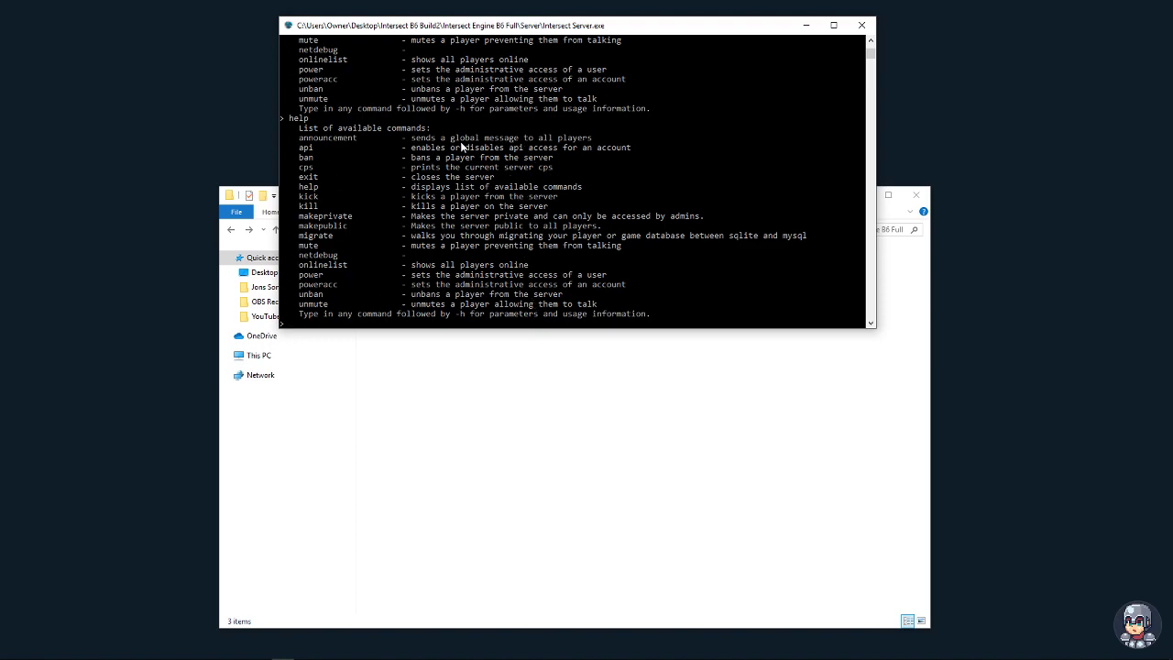
click(511, 447)
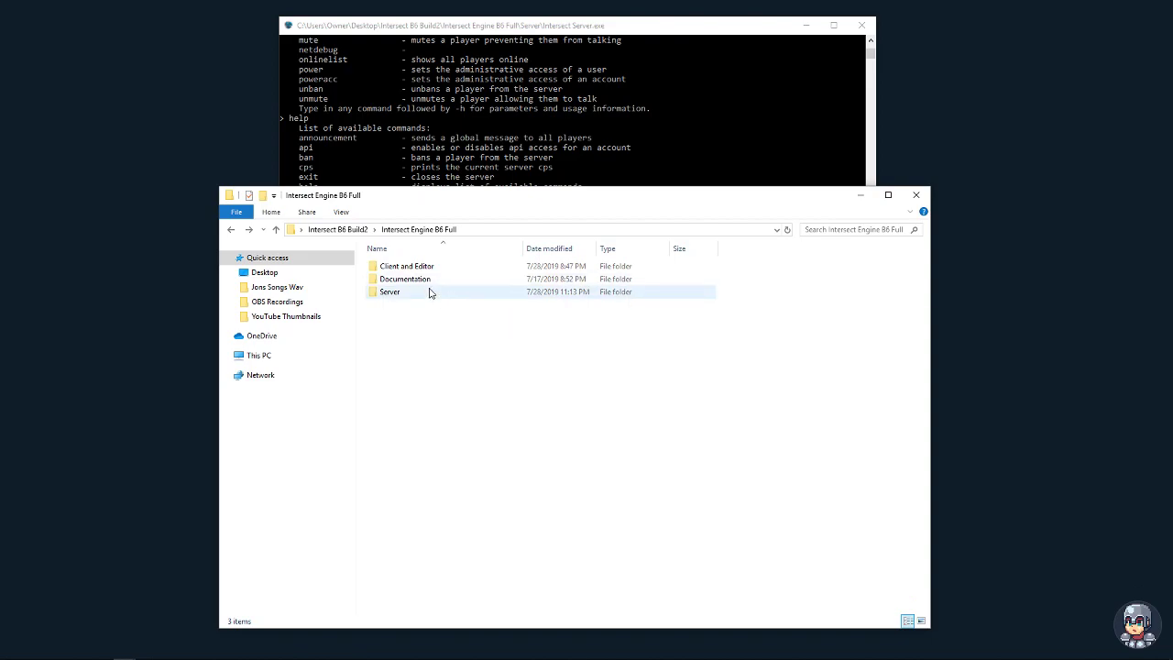
Launch Intersect Client from the Client and Editor folder.
double_click(403, 267)
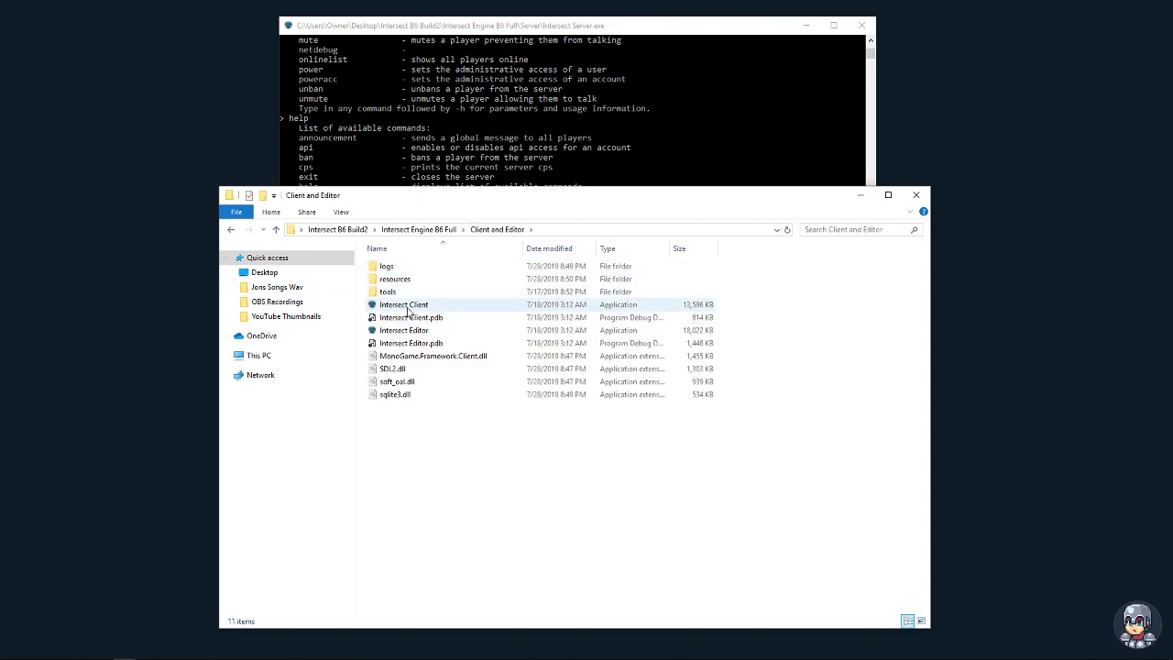
click(400, 306)
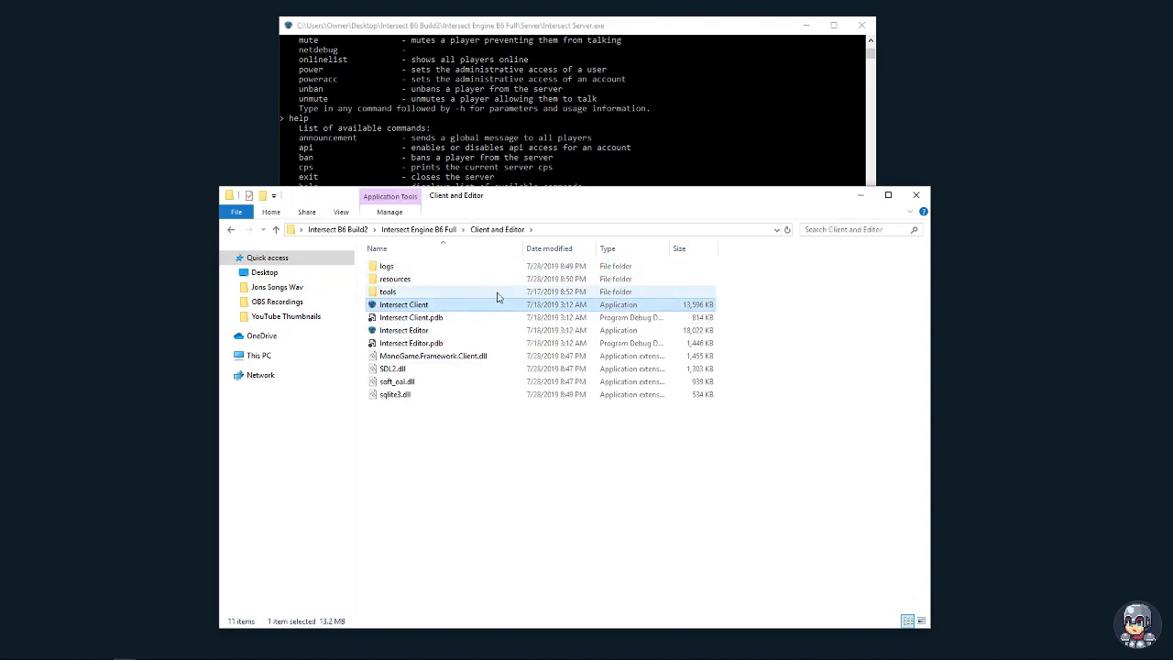
key(Return)
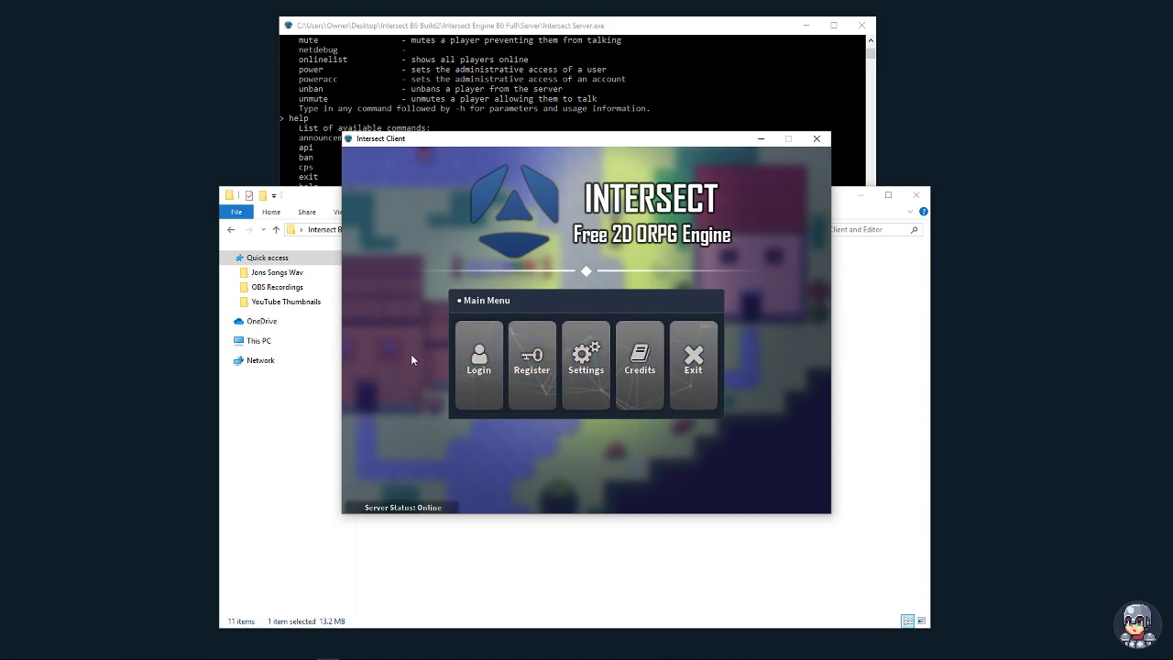
Log in with the account's username and password, then select the player character.
click(491, 367)
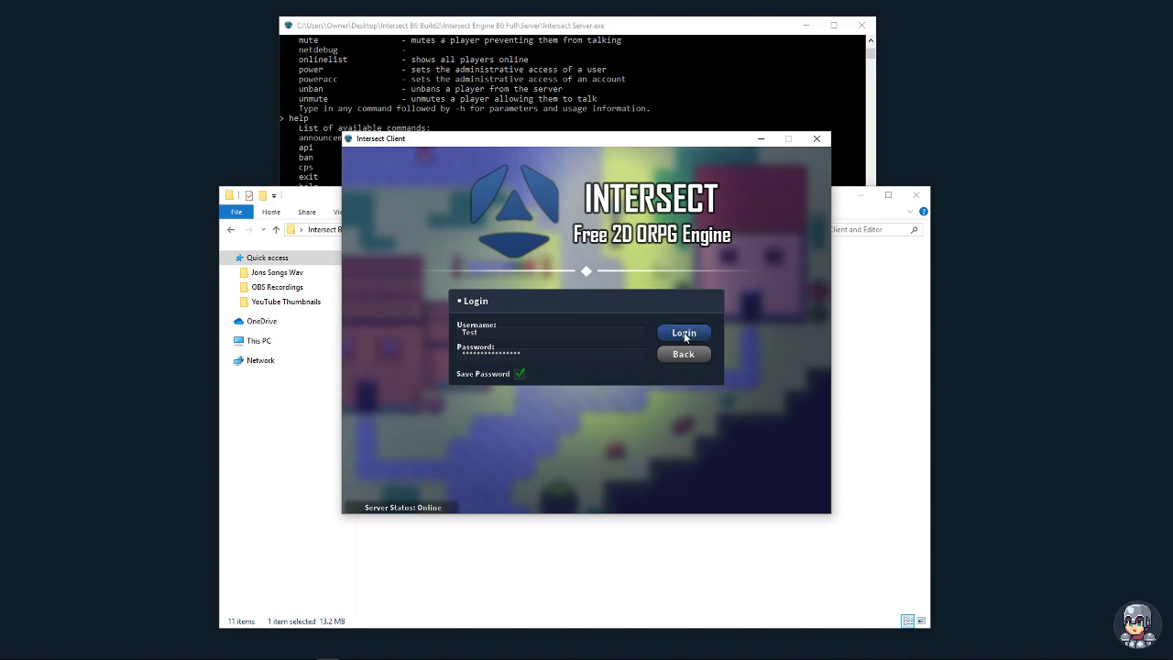
click(550, 335)
text(Myth)
click(546, 356)
text(****)
click(684, 333)
click(577, 336)
Glance at the Friends list, close it, and bring the server console forward.
key(f)
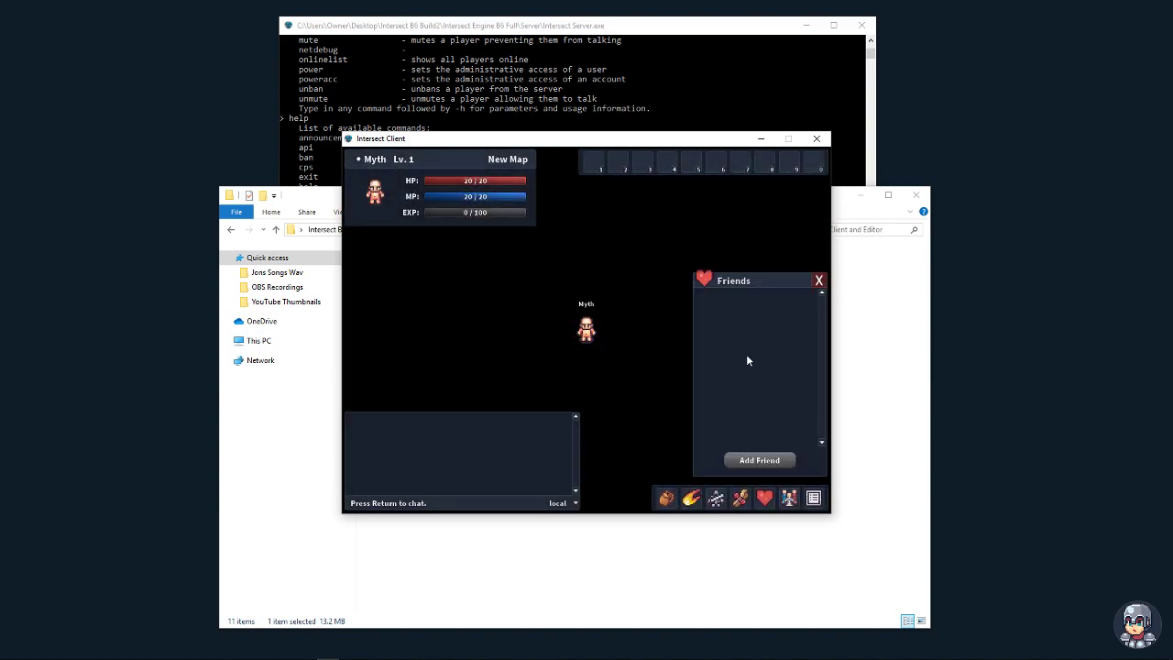
click(819, 276)
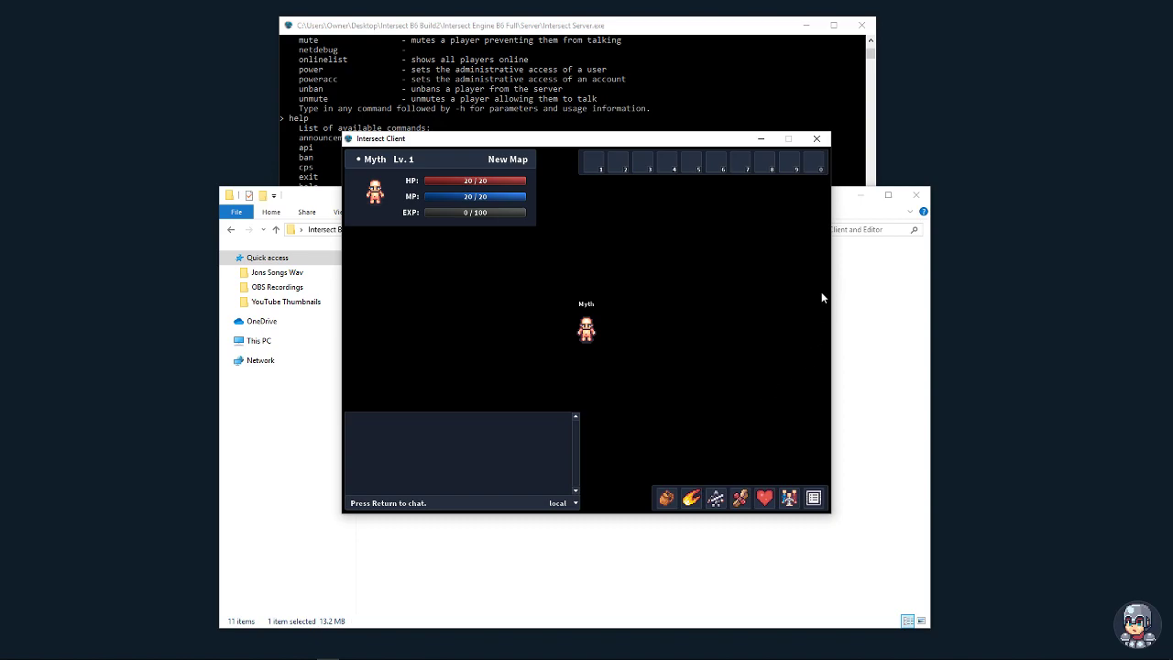
click(587, 341)
click(591, 339)
click(286, 168)
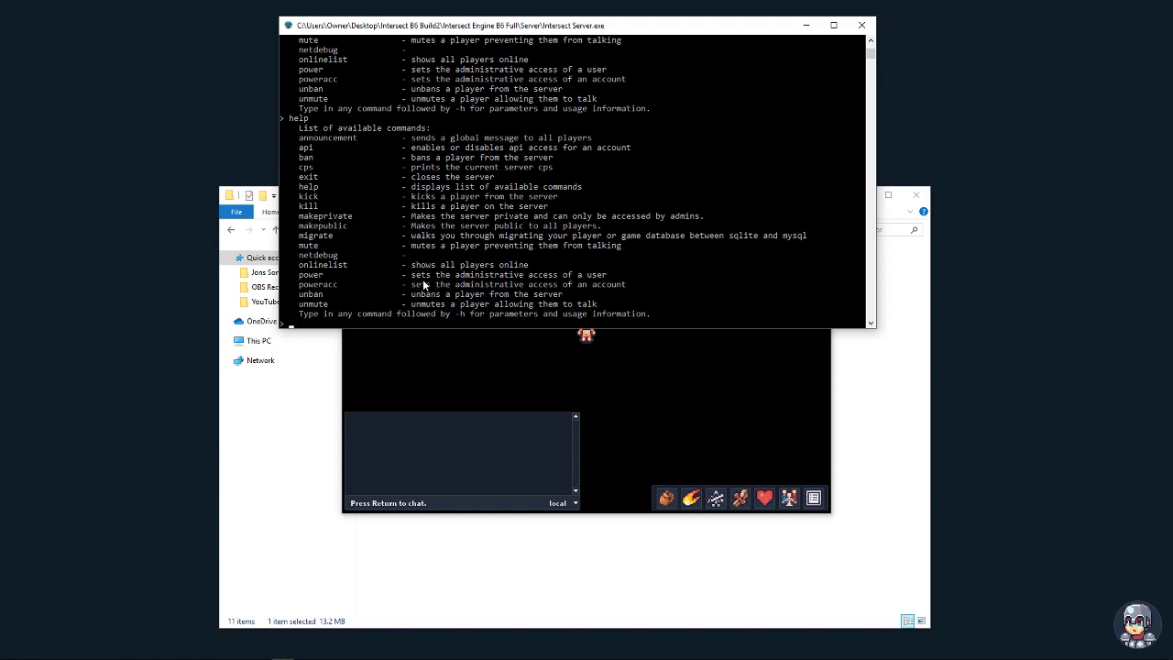
Run the power command giving the player's account power level 2, then return to the client.
click(504, 322)
text(power Myth 2)
key(Return)
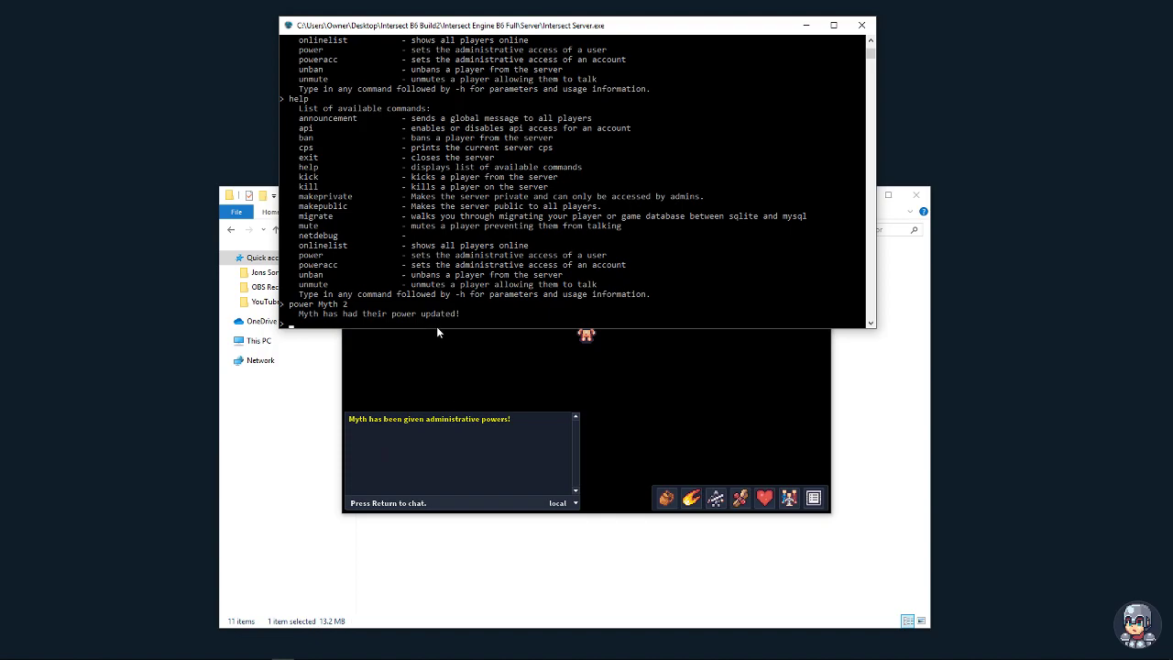
click(691, 391)
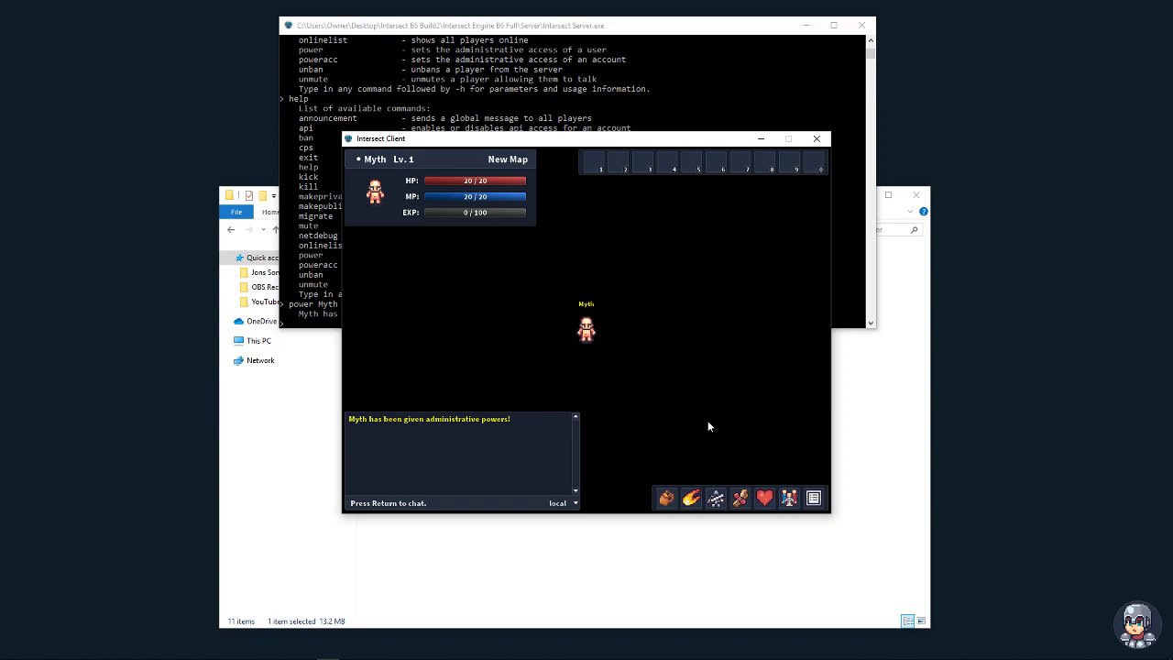
key(Insert)
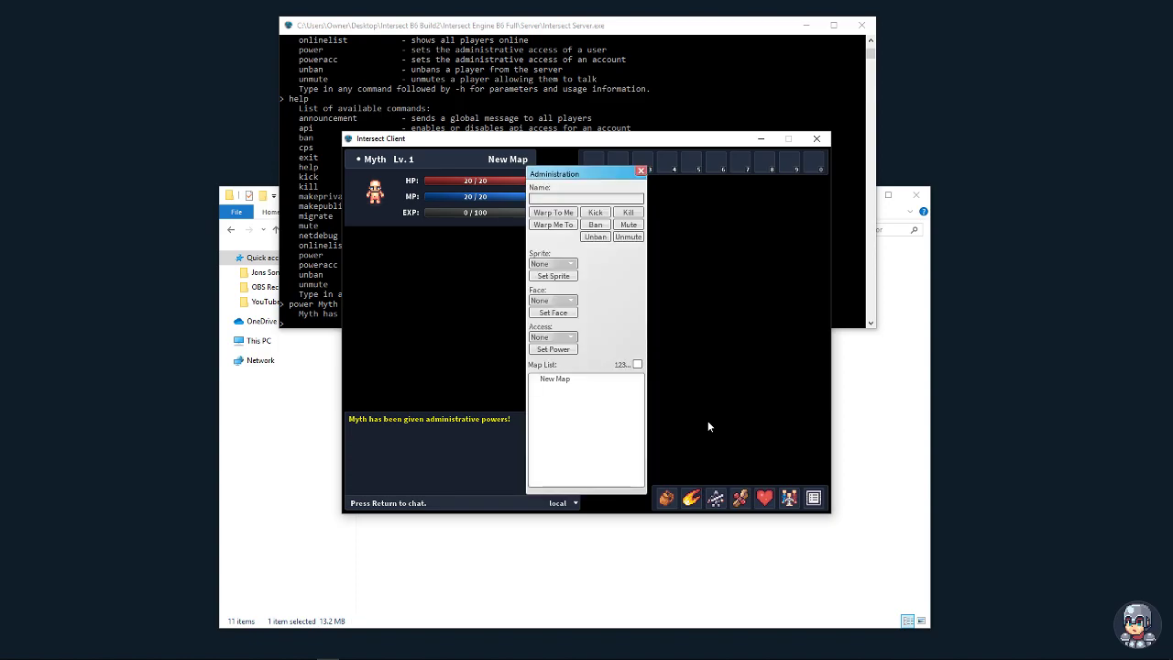
drag(559, 173, 722, 159)
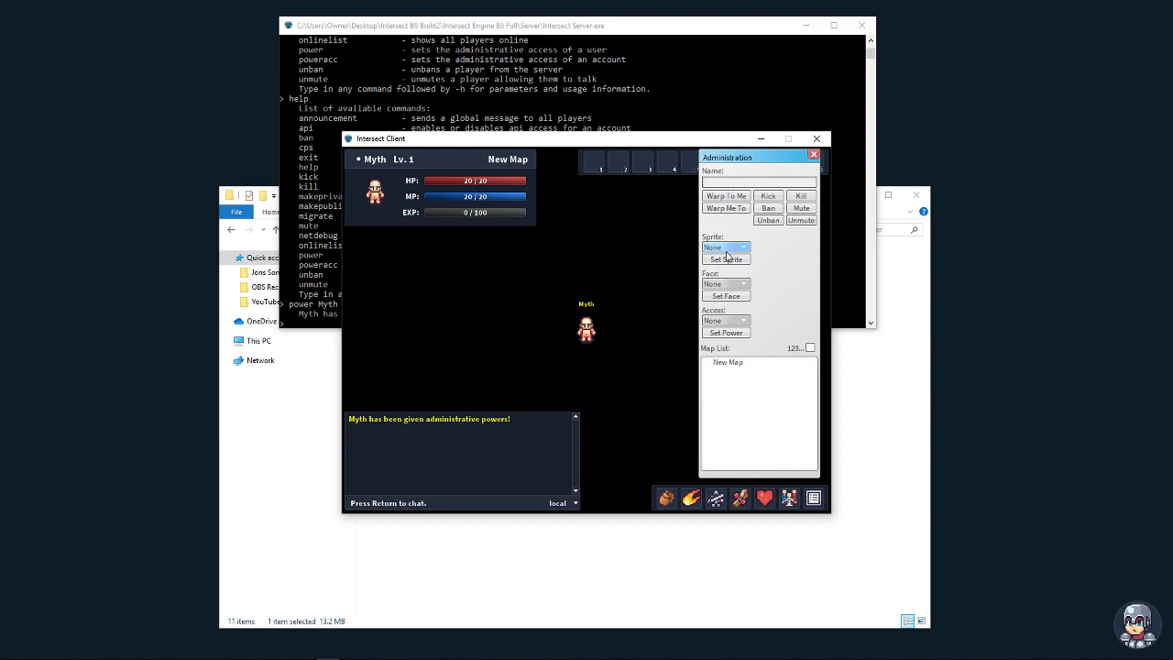
click(725, 322)
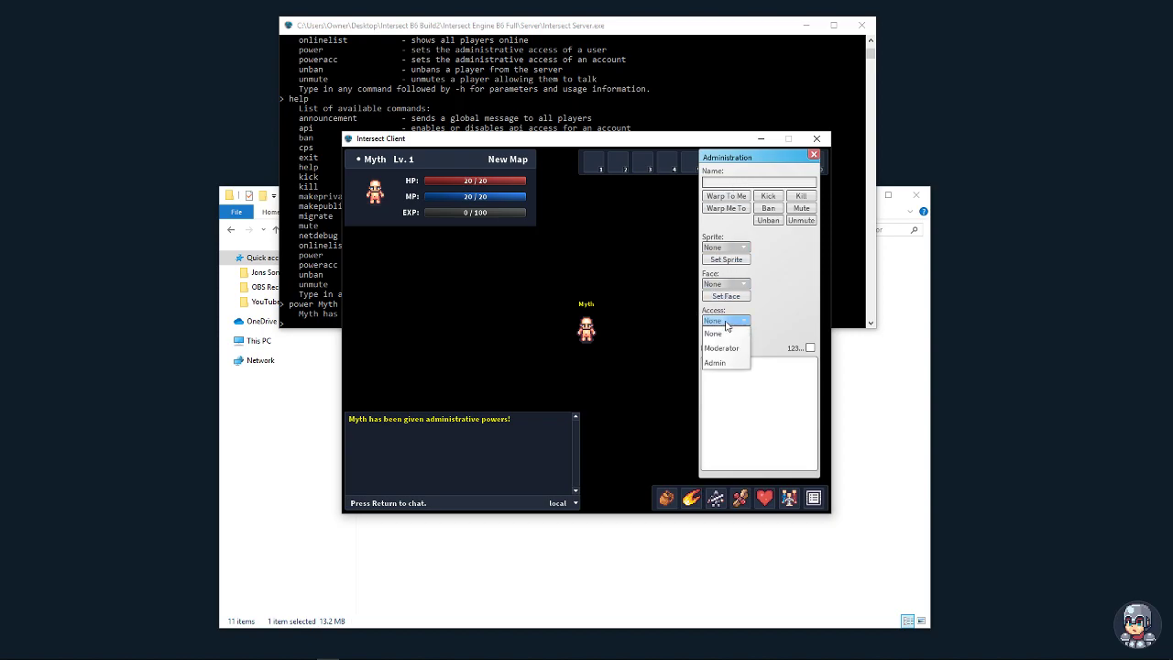
click(772, 313)
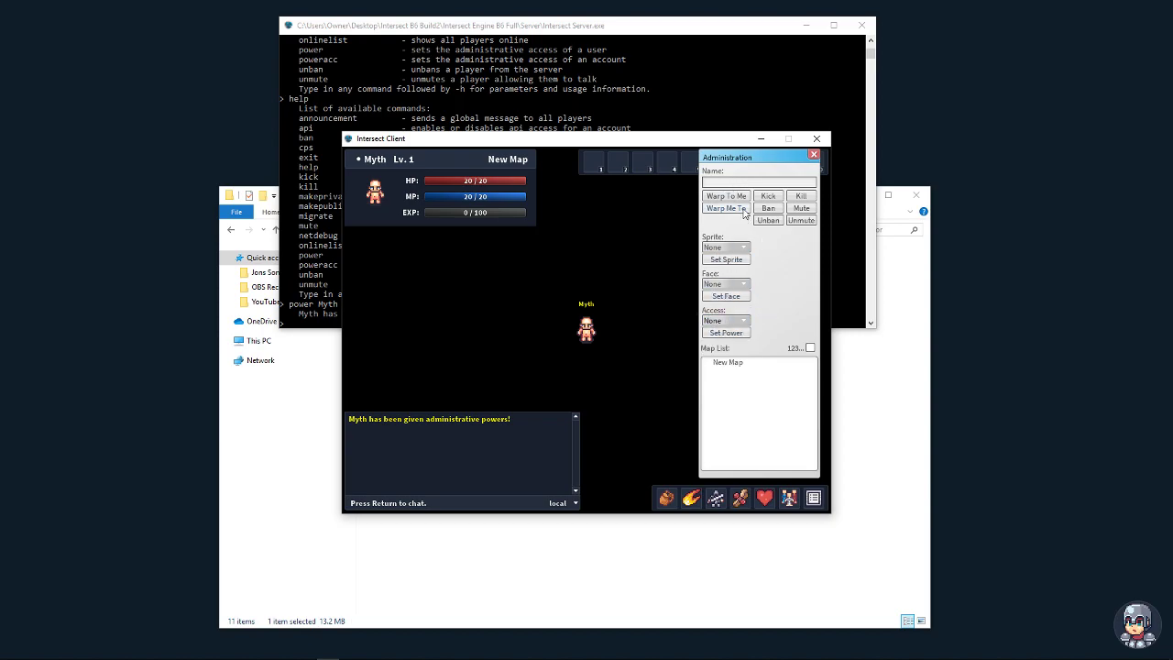
click(813, 155)
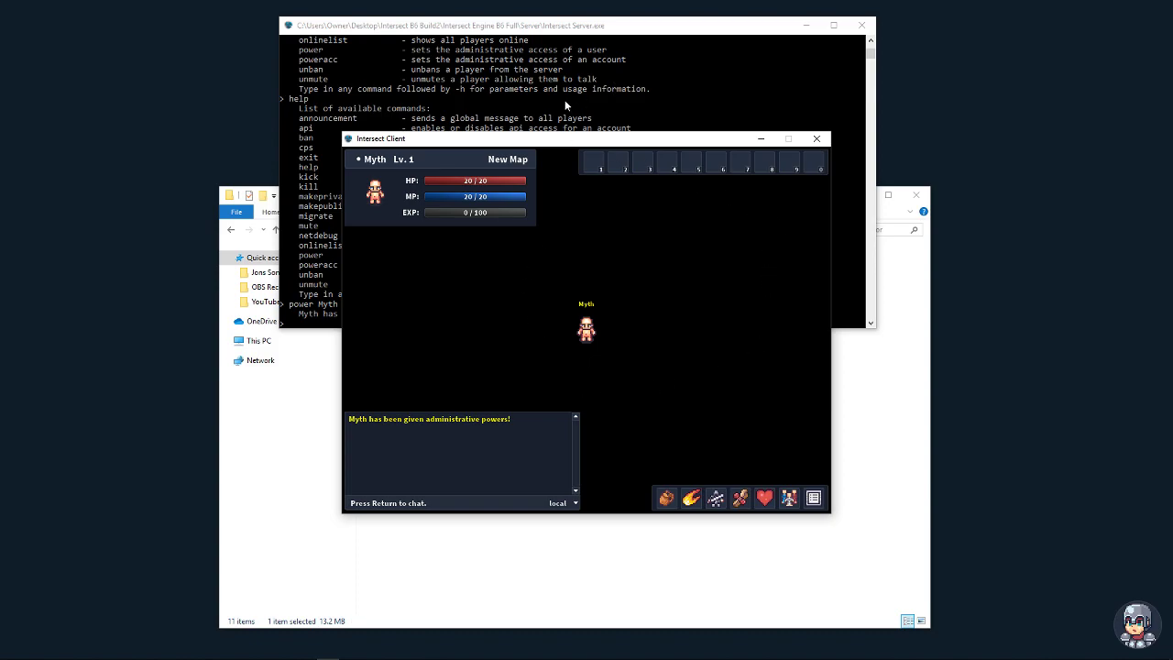
Start Intersect Editor from the file browser and log in with the account password.
click(540, 557)
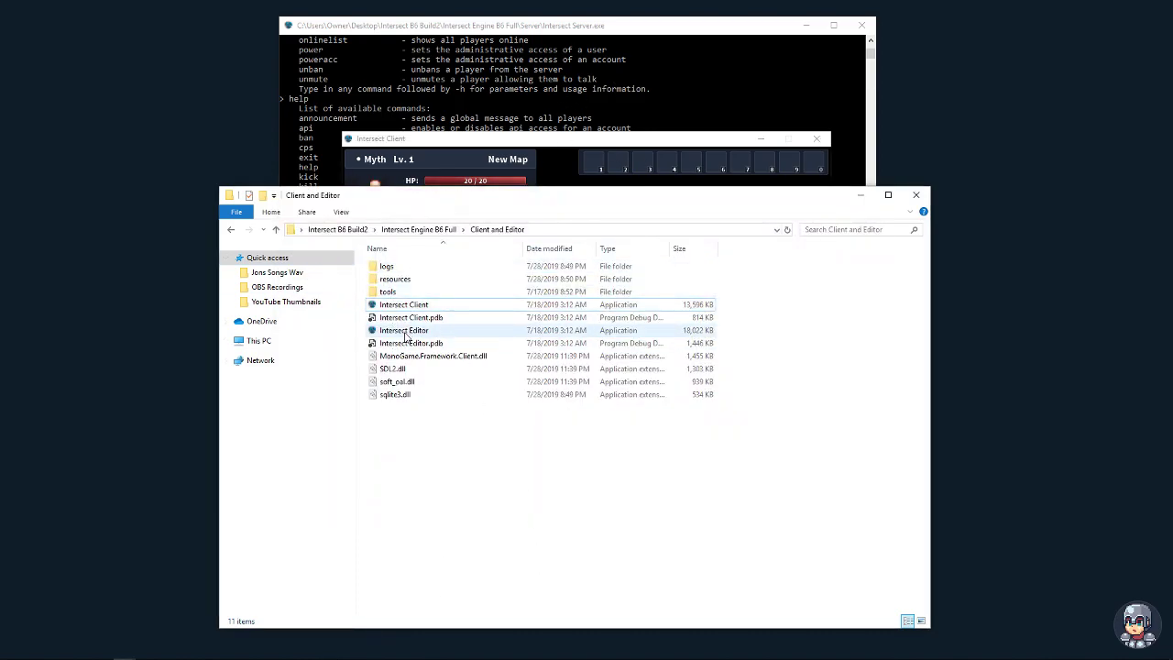
double_click(396, 332)
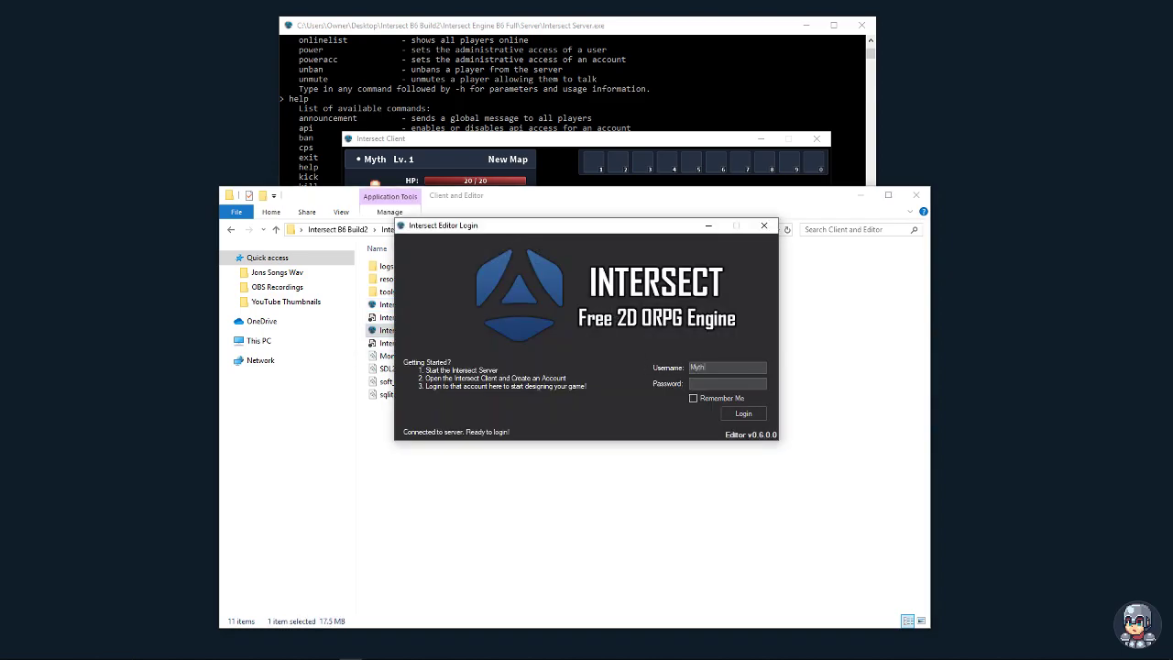
click(727, 381)
click(743, 413)
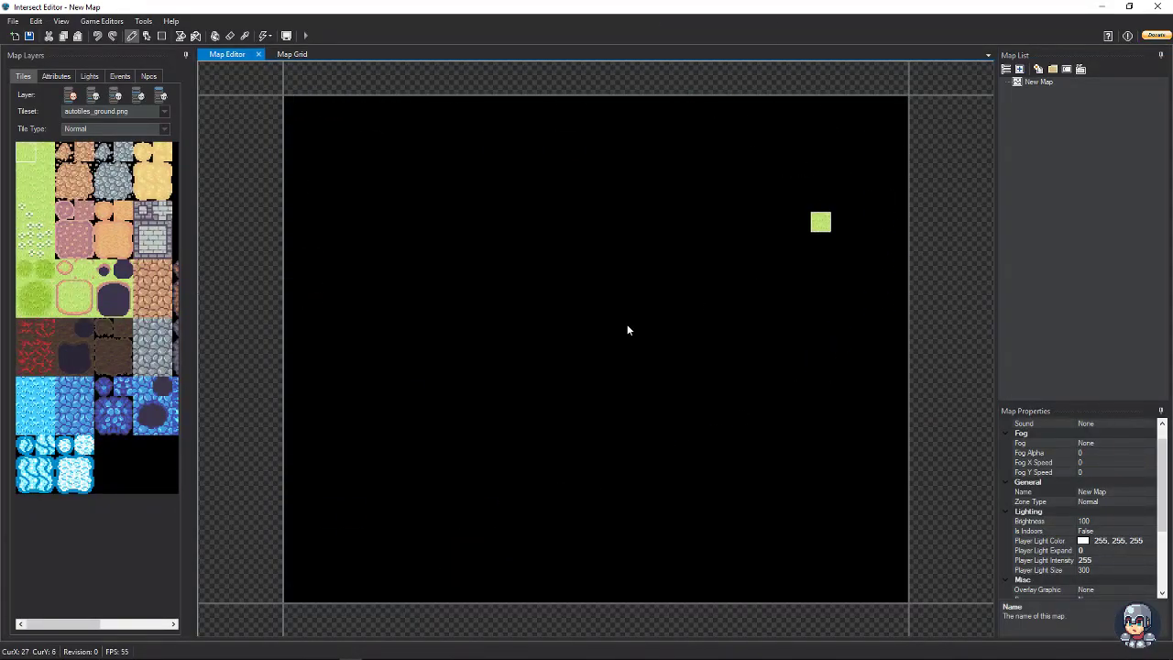
click(287, 55)
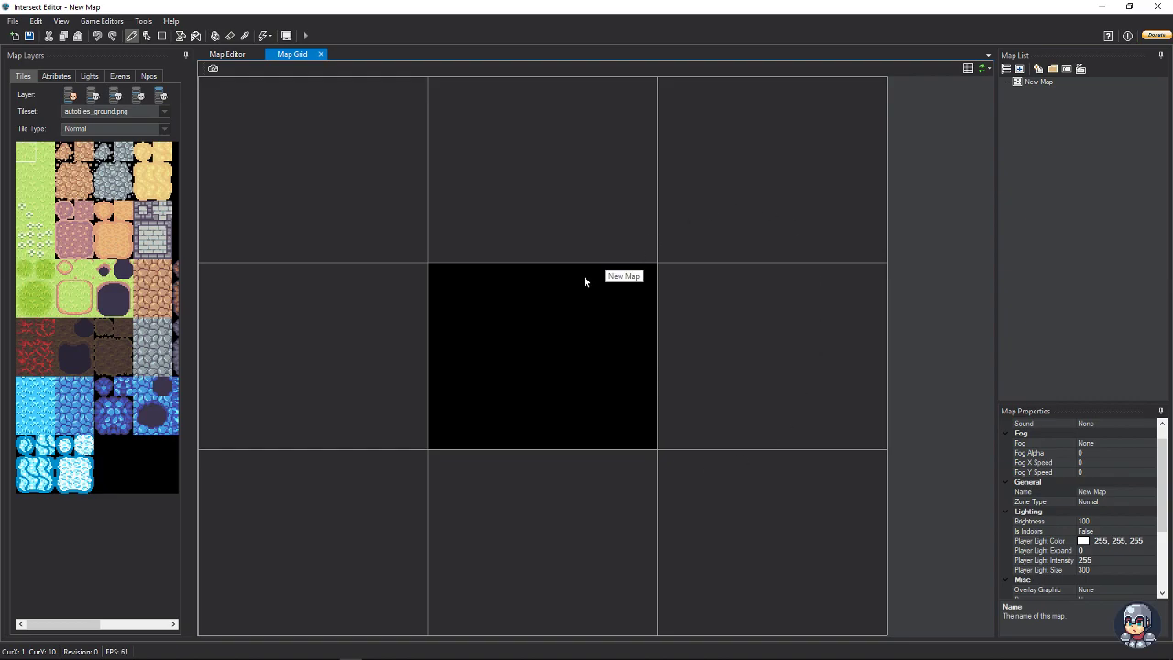
double_click(520, 339)
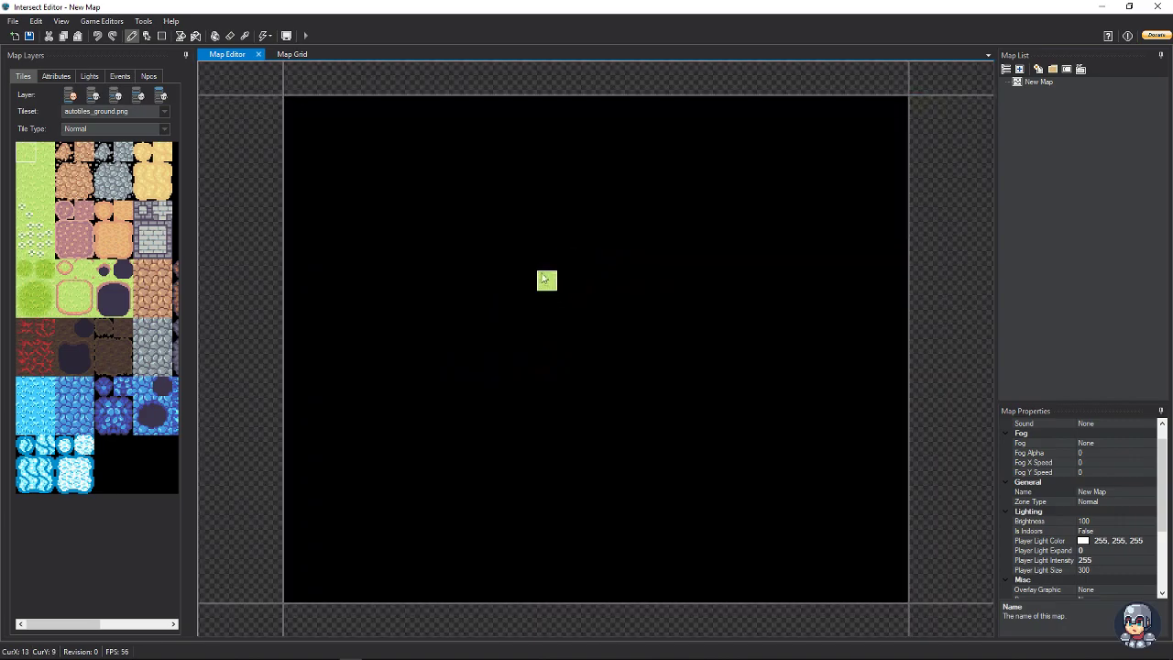
click(292, 54)
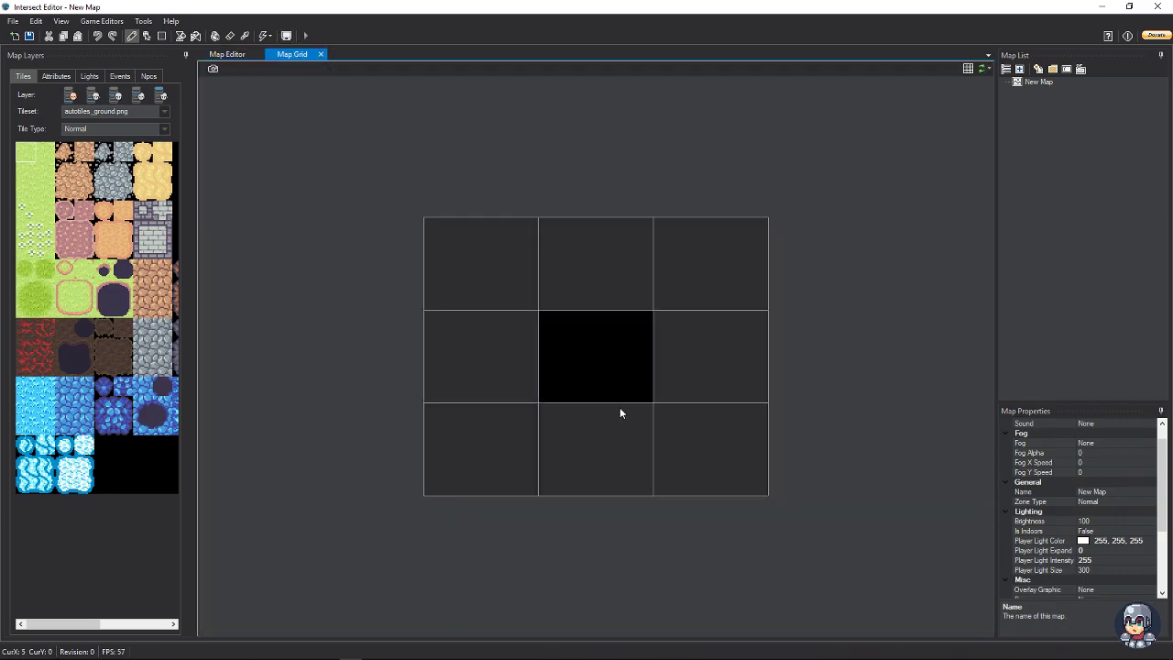
double_click(579, 372)
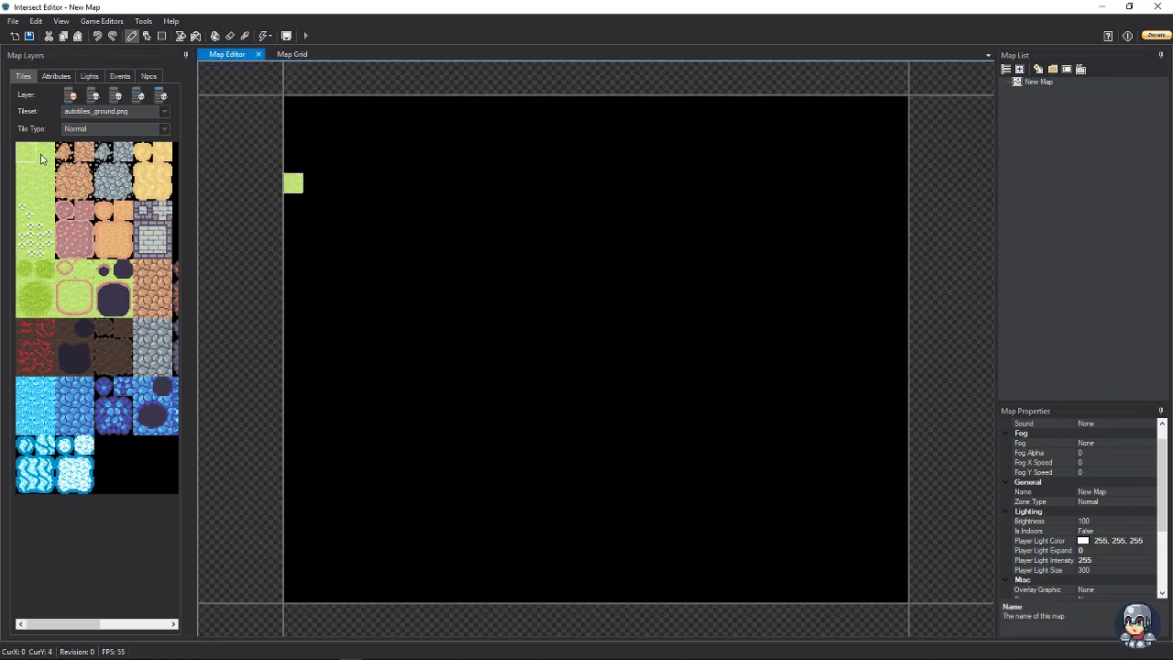
Flood-fill New Map with grass, save it, and walk the character in-game to check.
click(216, 37)
click(474, 211)
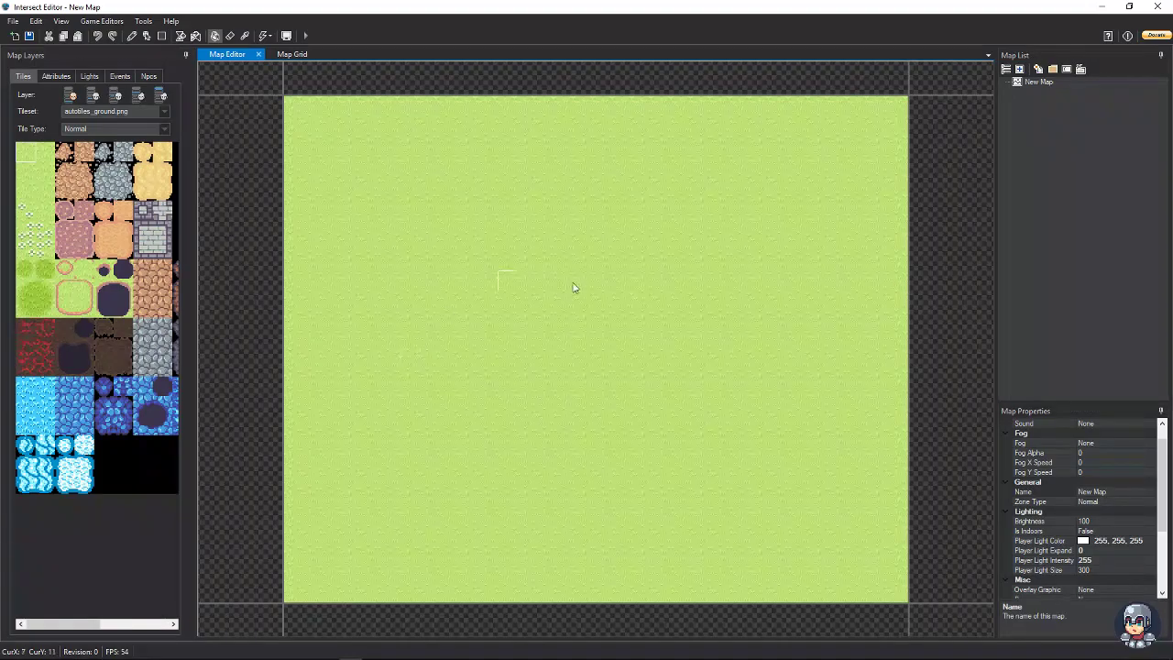
click(29, 36)
click(629, 357)
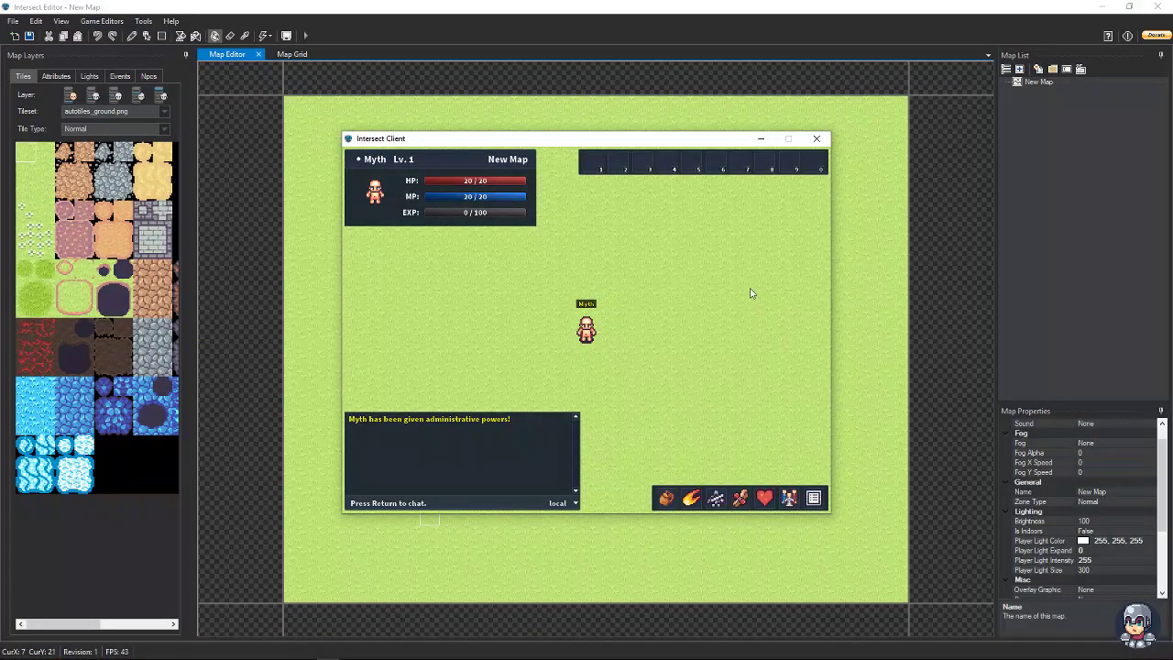
key(Left)
click(711, 37)
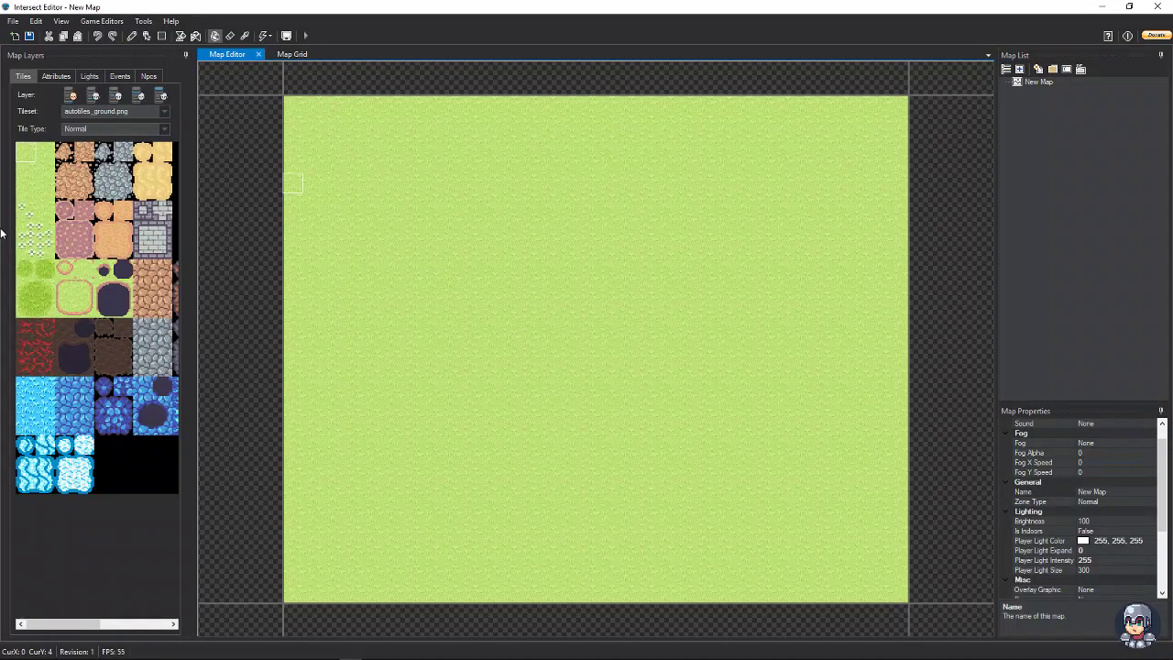
click(66, 155)
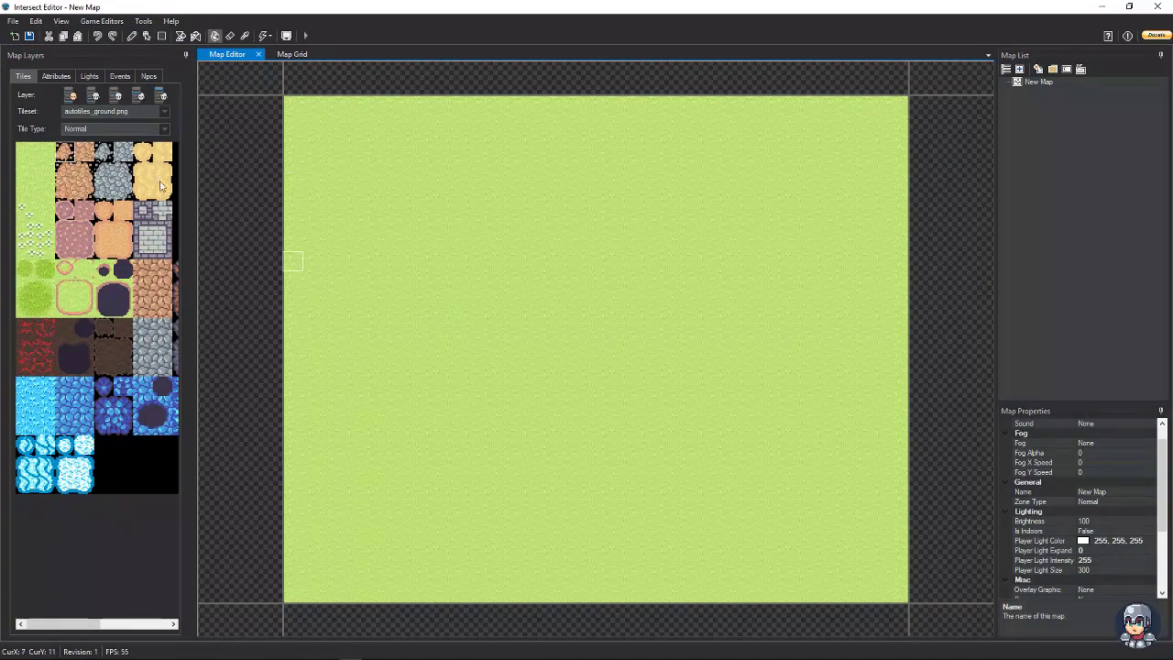
click(134, 36)
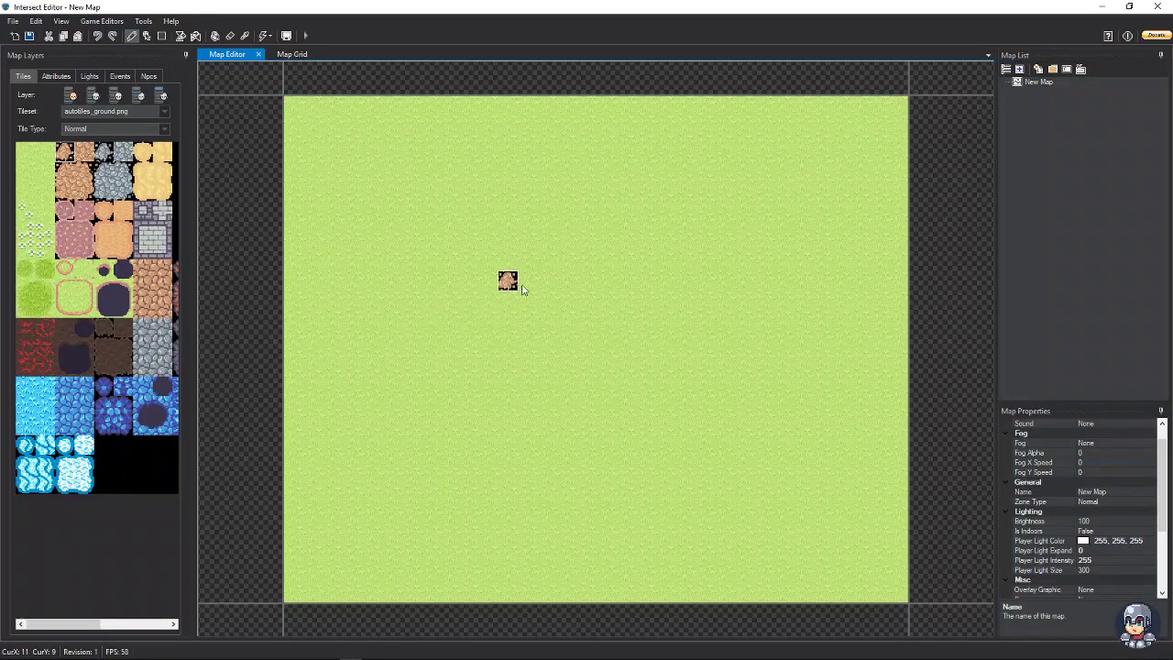
click(508, 302)
click(550, 240)
click(97, 35)
click(97, 36)
click(30, 156)
click(113, 37)
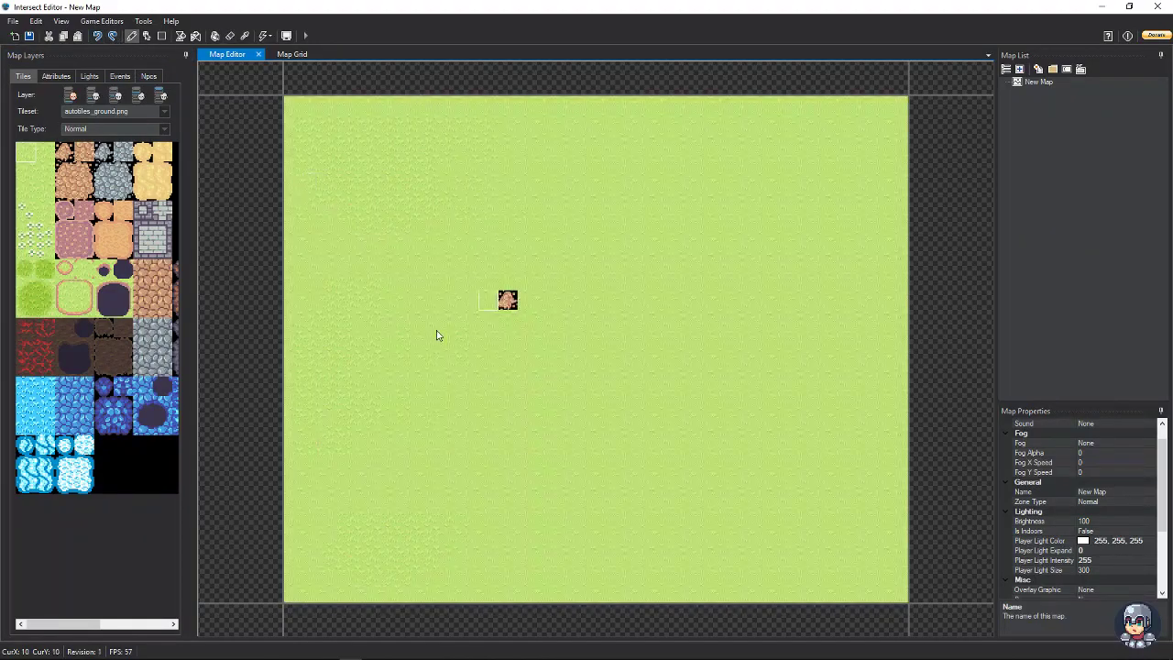
click(509, 303)
Paint five dirt tiles across the grass on the second map layer.
click(93, 97)
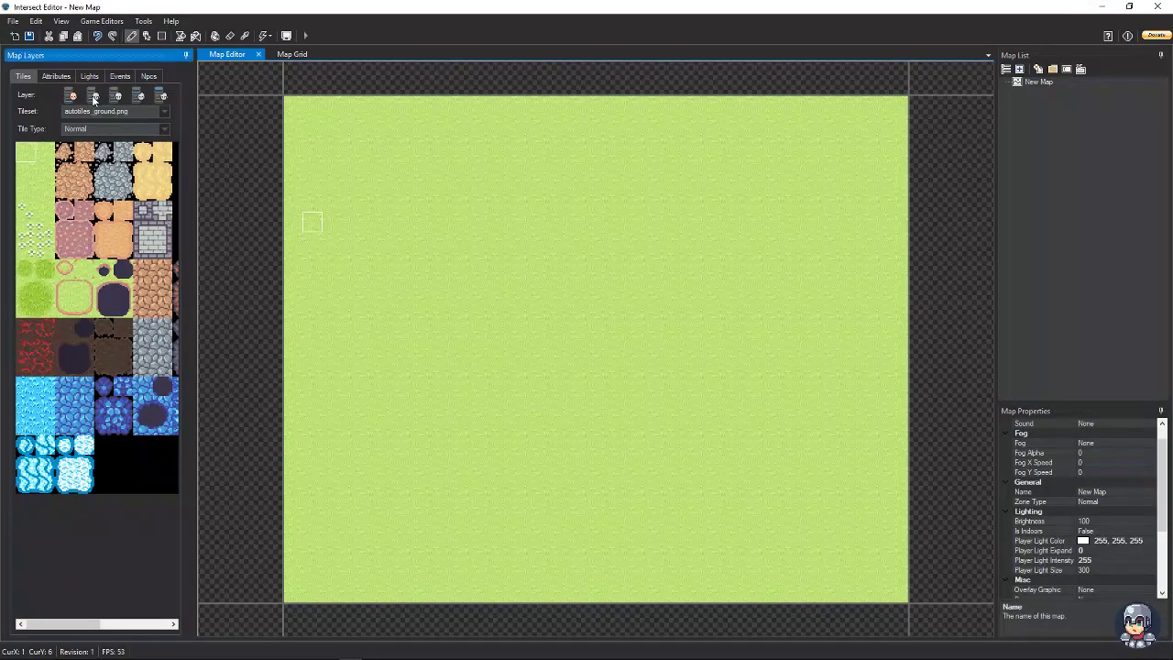
click(65, 153)
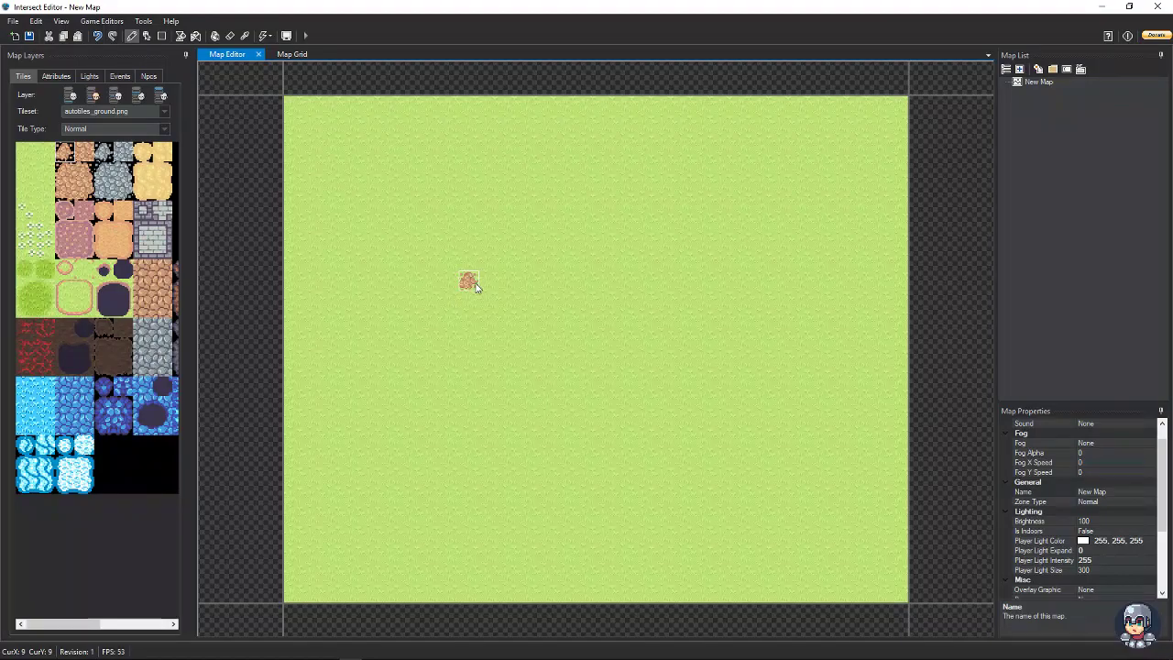
click(586, 224)
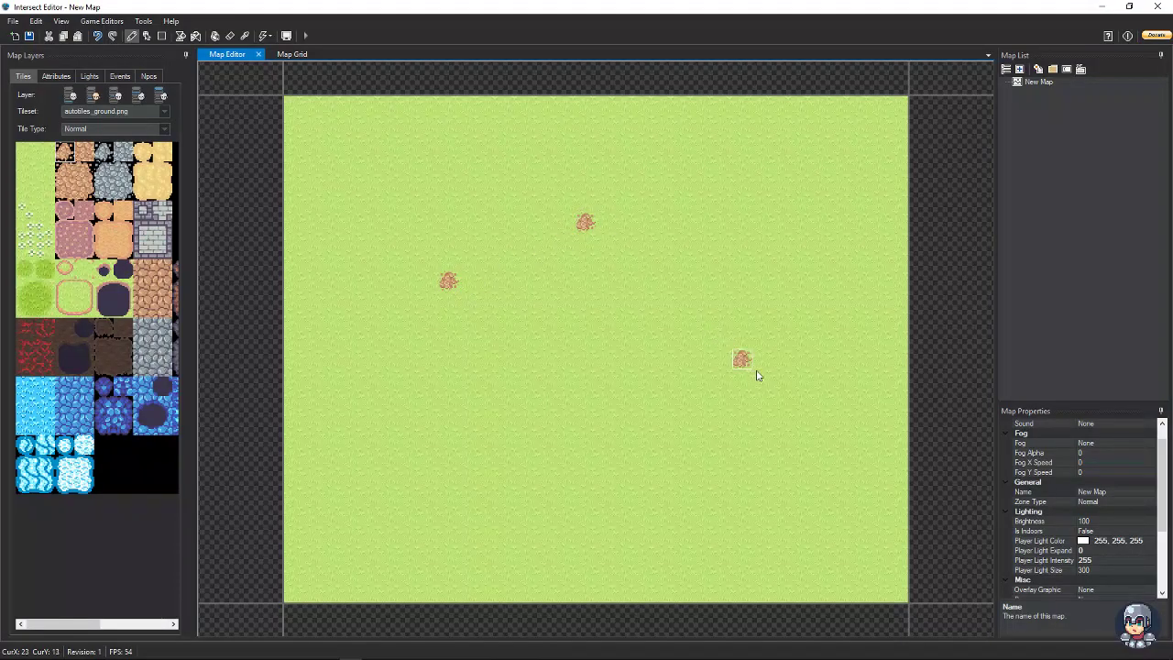
click(760, 378)
click(546, 476)
click(646, 363)
click(820, 223)
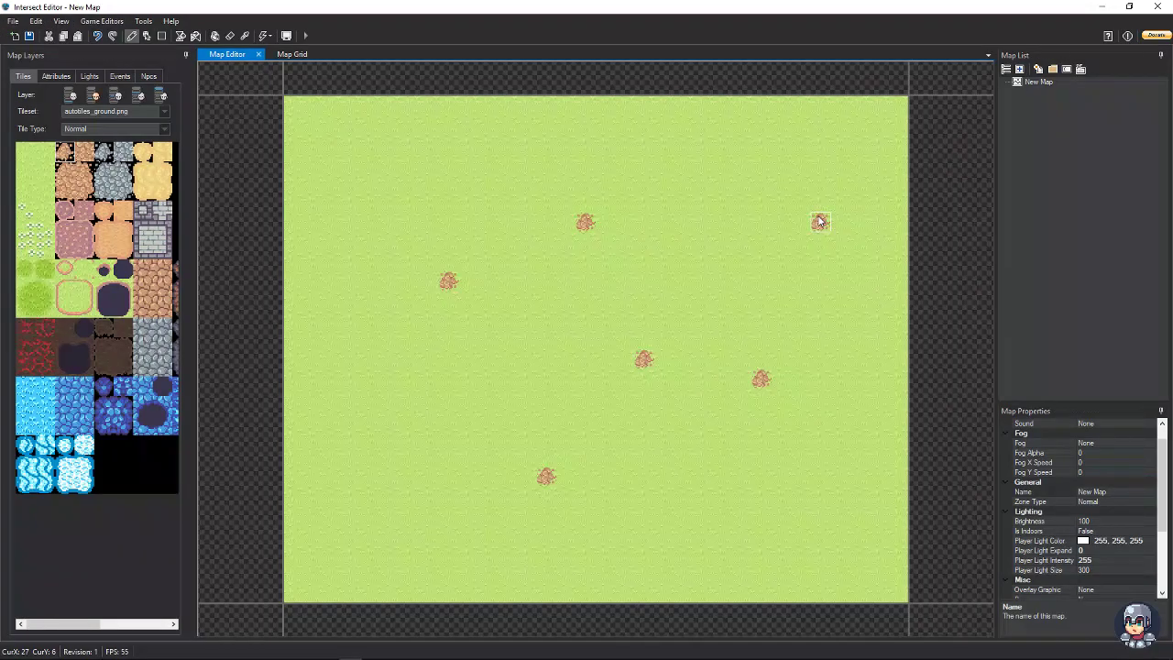
Save the map, test it in the game client, then close the client.
click(29, 35)
click(649, 358)
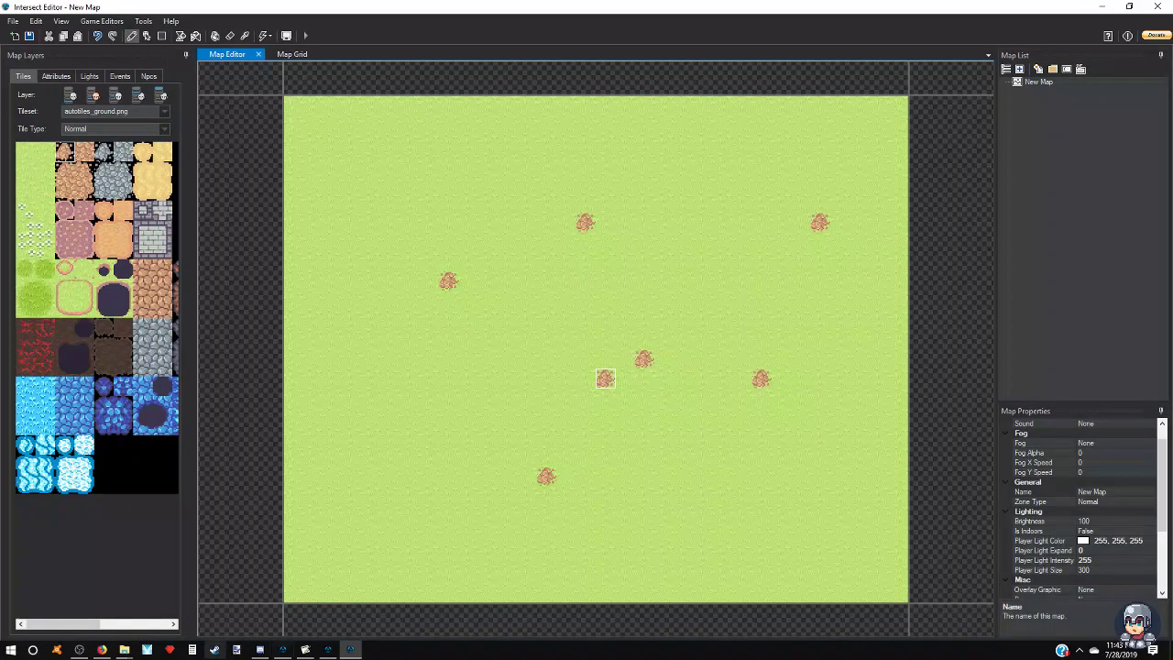
click(349, 650)
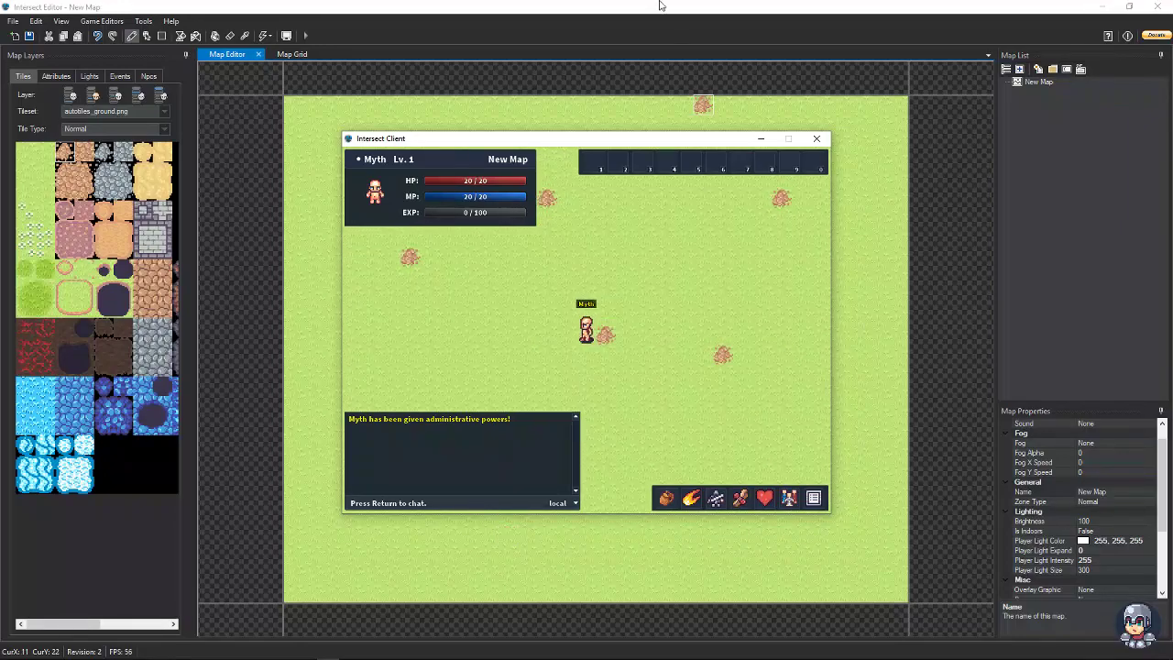
click(816, 138)
Undo the dirt tiles until a single patch remains.
click(99, 36)
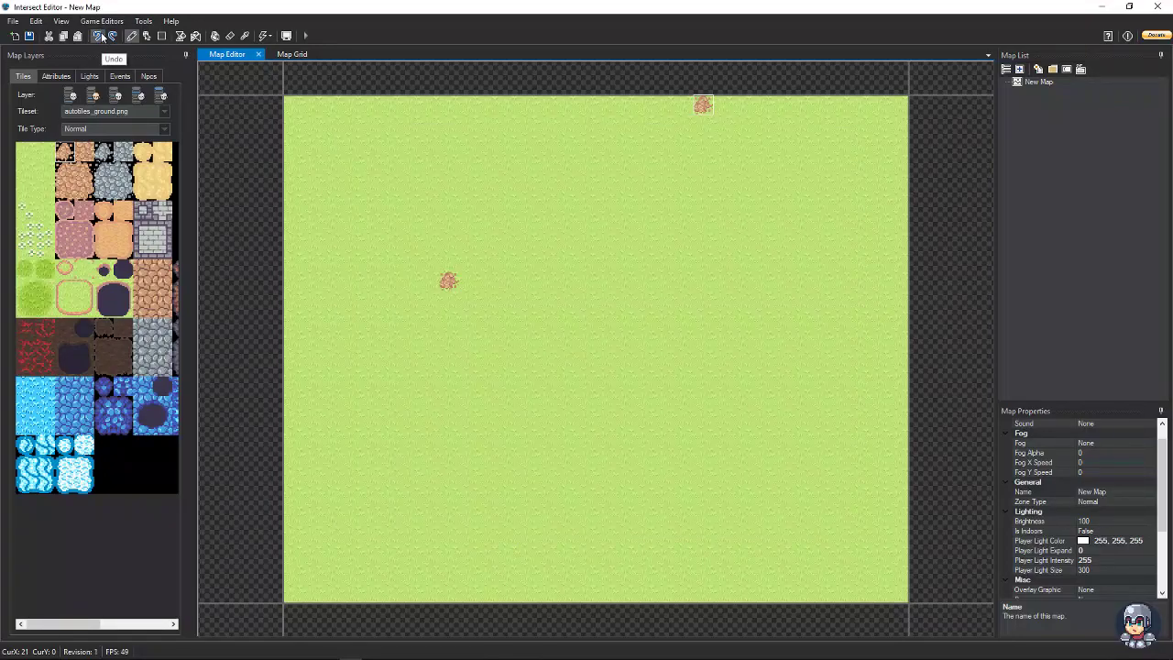
click(101, 34)
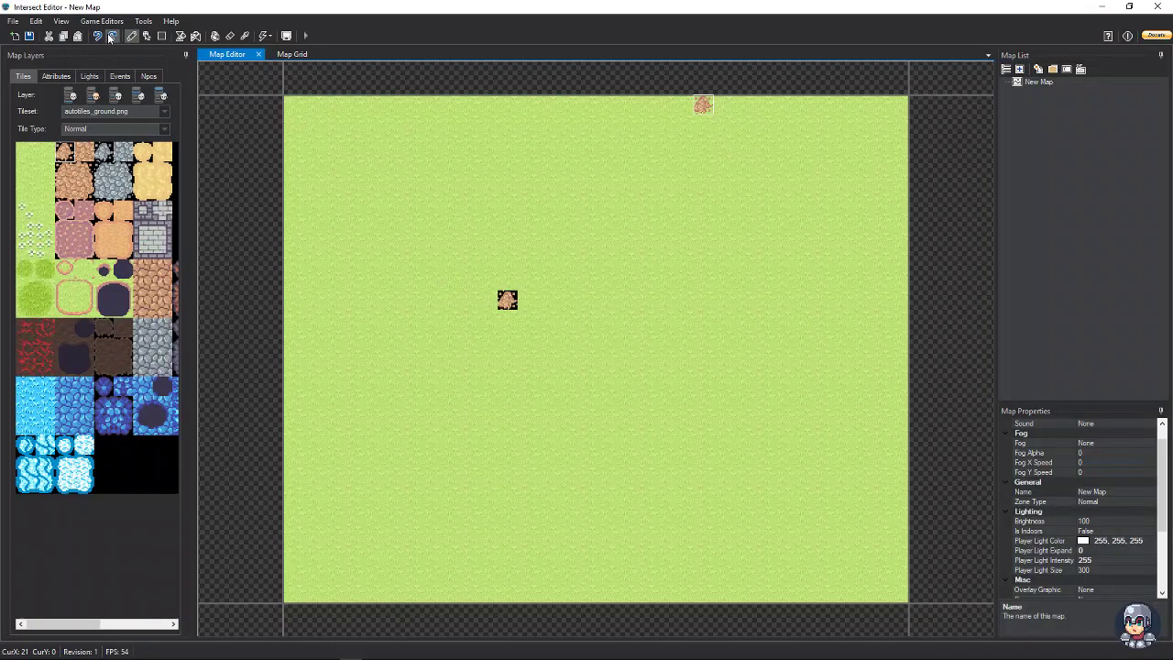
click(111, 35)
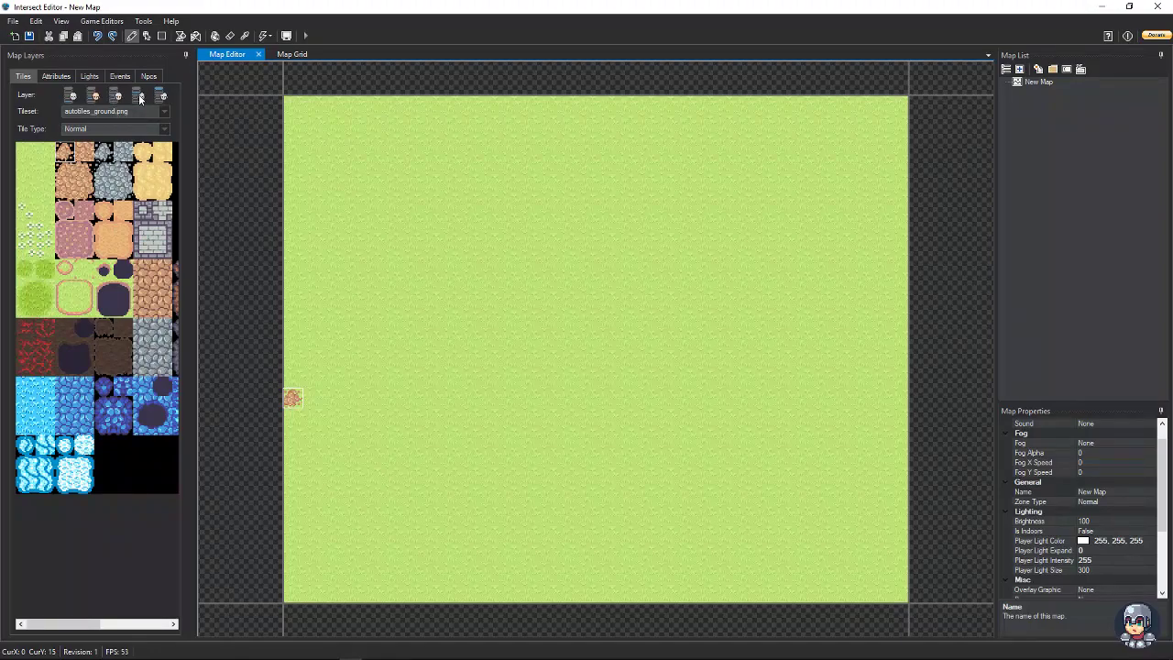
Select the Fringe layer in Map Layers.
click(139, 102)
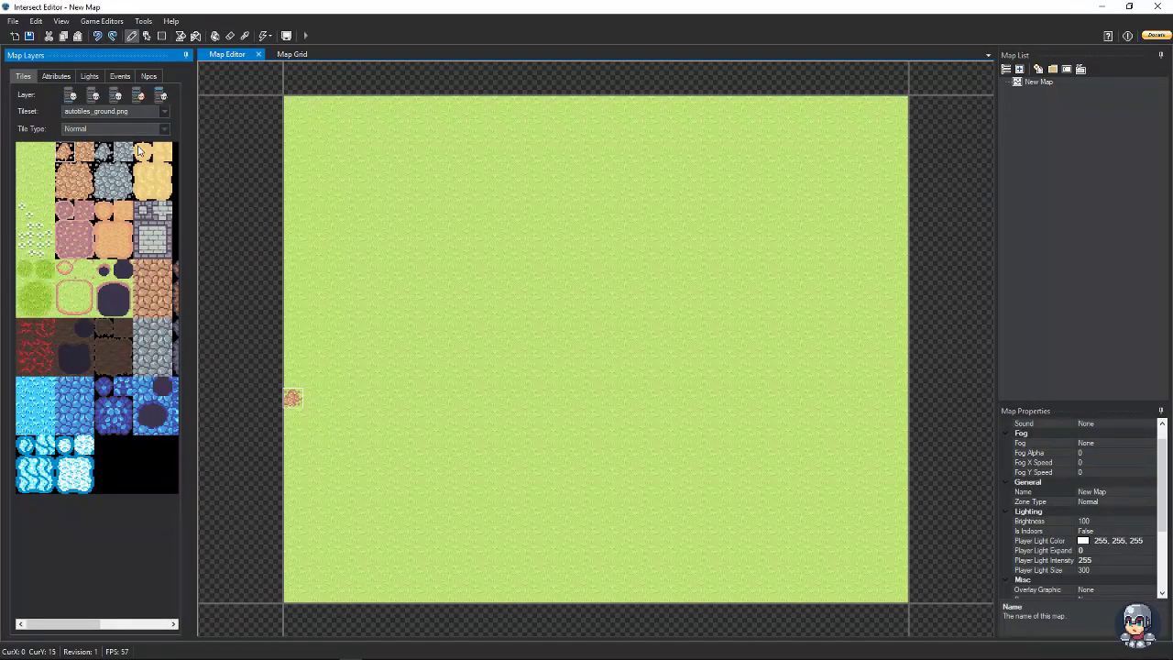
click(141, 97)
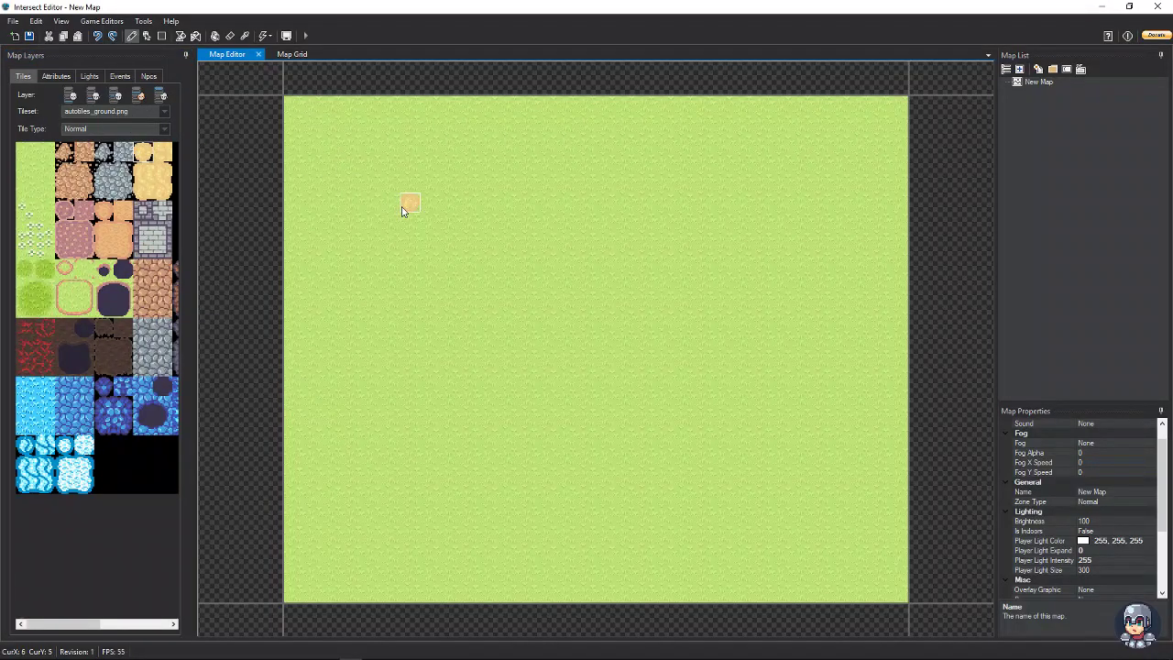
Paint a block and several single orange sand tiles onto the grass.
mouse_move(409, 203)
mouse_down()
mouse_move(463, 204)
mouse_move(462, 215)
mouse_move(413, 213)
mouse_move(413, 224)
mouse_move(461, 240)
mouse_up()
click(546, 221)
click(527, 162)
click(351, 144)
Save the map and walk the character over the orange tiles in the client.
click(31, 37)
click(632, 353)
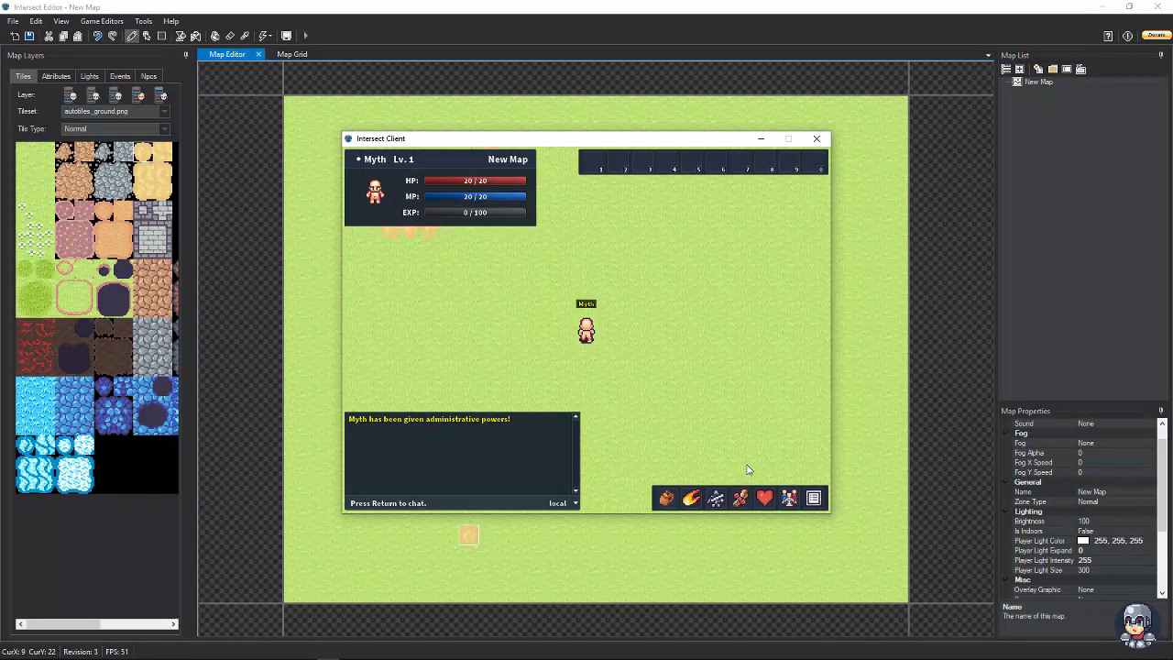
key(Left)
key(Up)
key(Left)
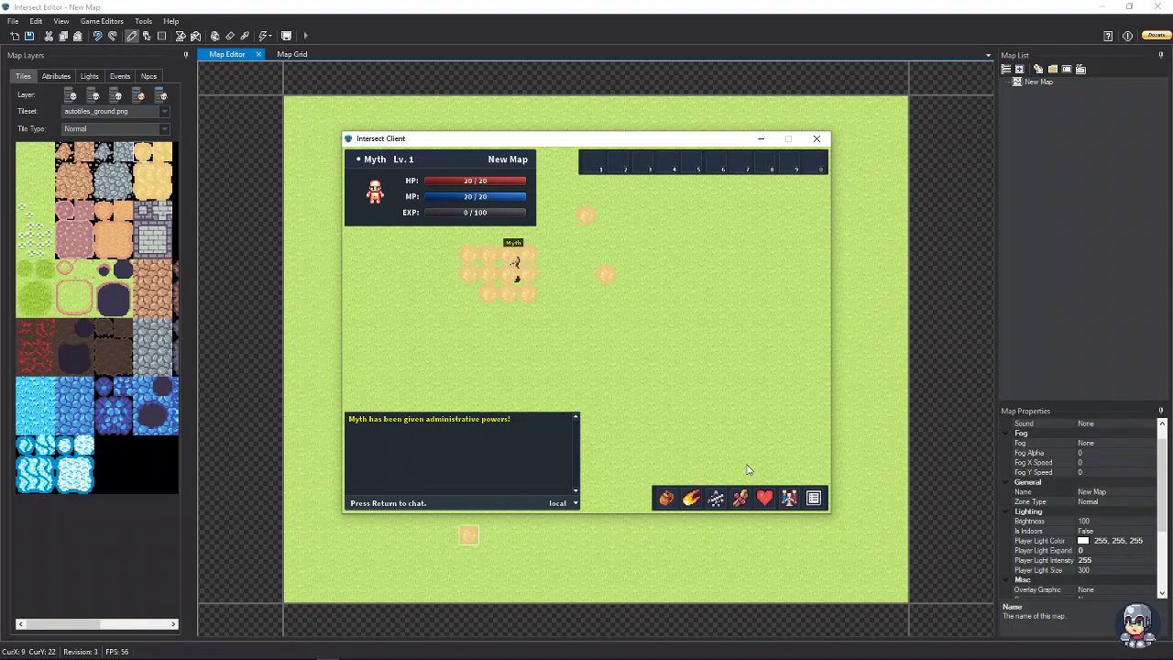
key(Right)
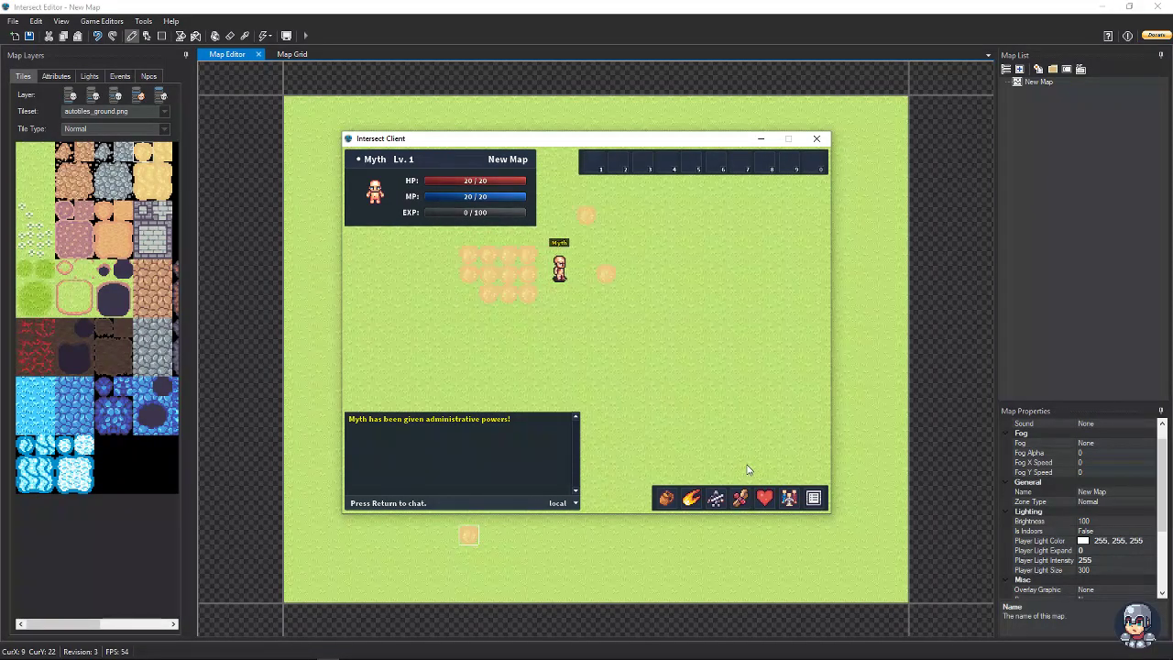
key(Left)
key(Left)
key(Right)
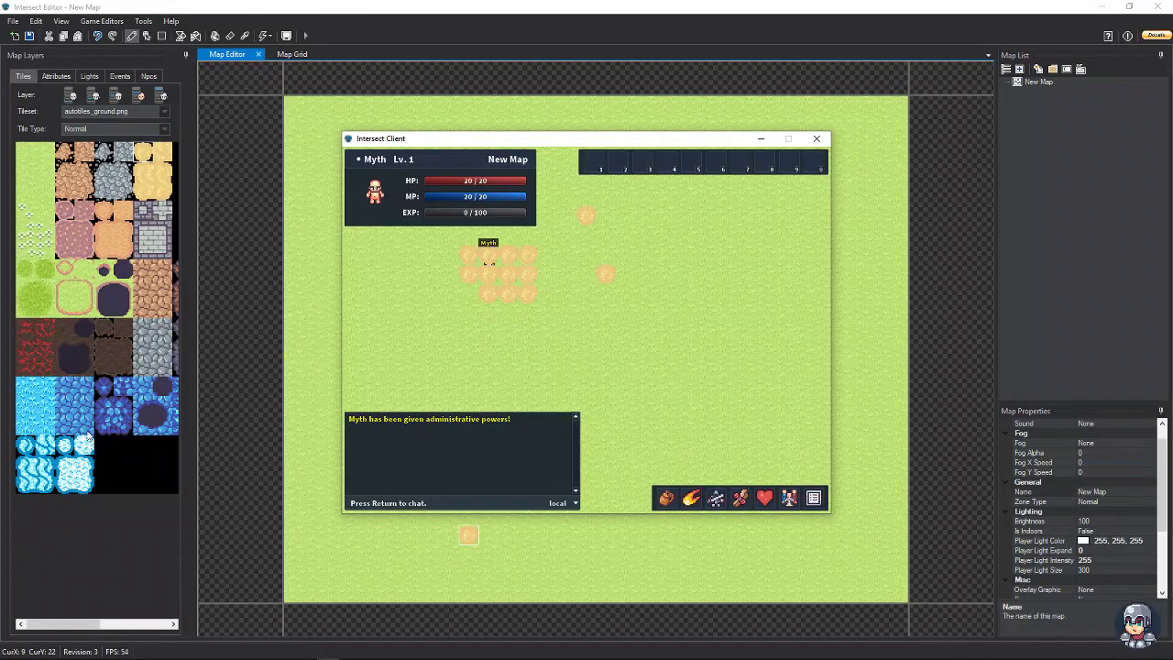
click(540, 13)
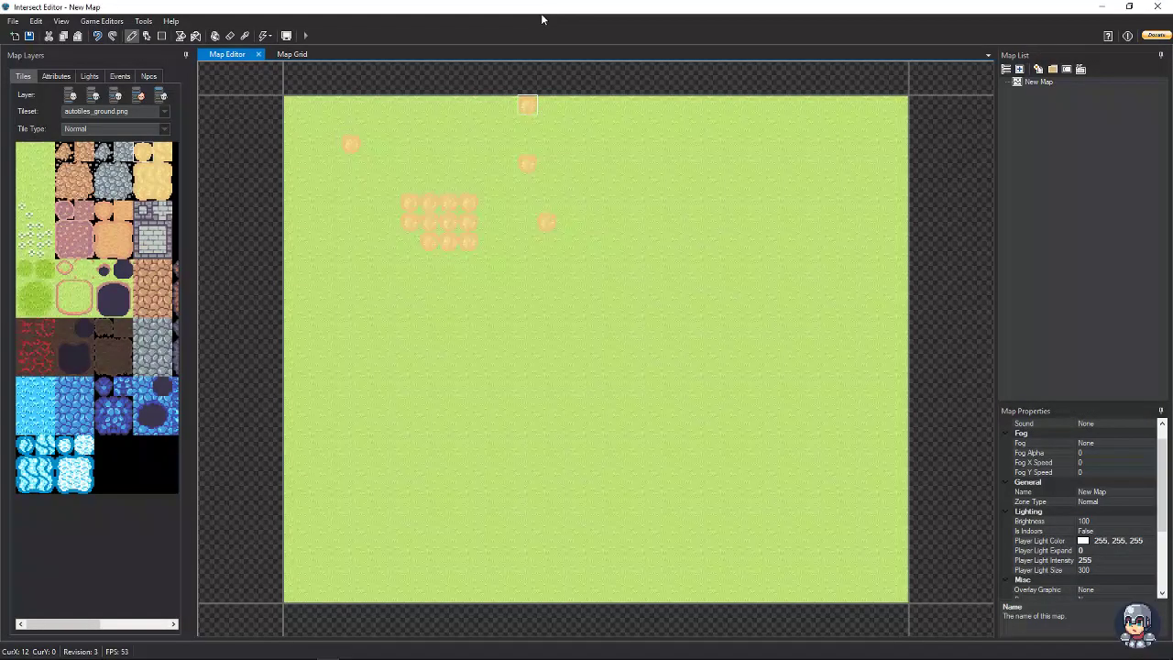
Undo the orange tiles and repaint an orange path cluster on the Fringe layer.
click(96, 36)
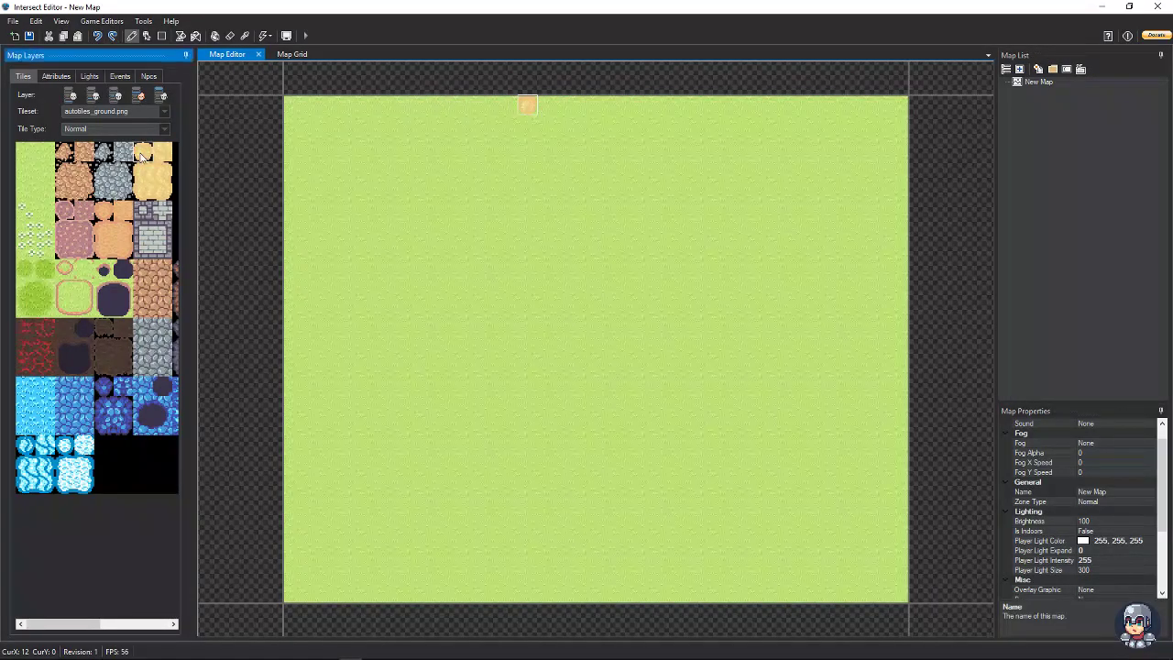
click(147, 96)
click(486, 256)
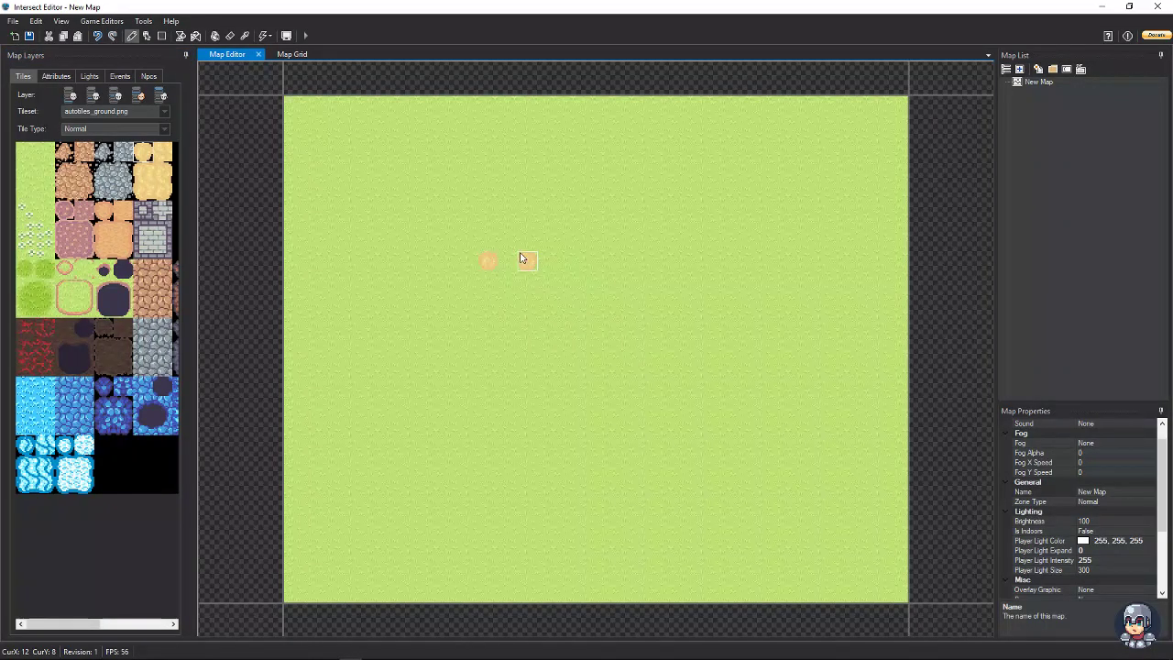
mouse_move(519, 250)
mouse_down()
mouse_move(510, 223)
mouse_move(499, 292)
mouse_move(483, 237)
mouse_move(504, 282)
mouse_move(436, 260)
mouse_up()
Paint pink cobblestone tiles over the orange path on the fifth layer.
click(158, 100)
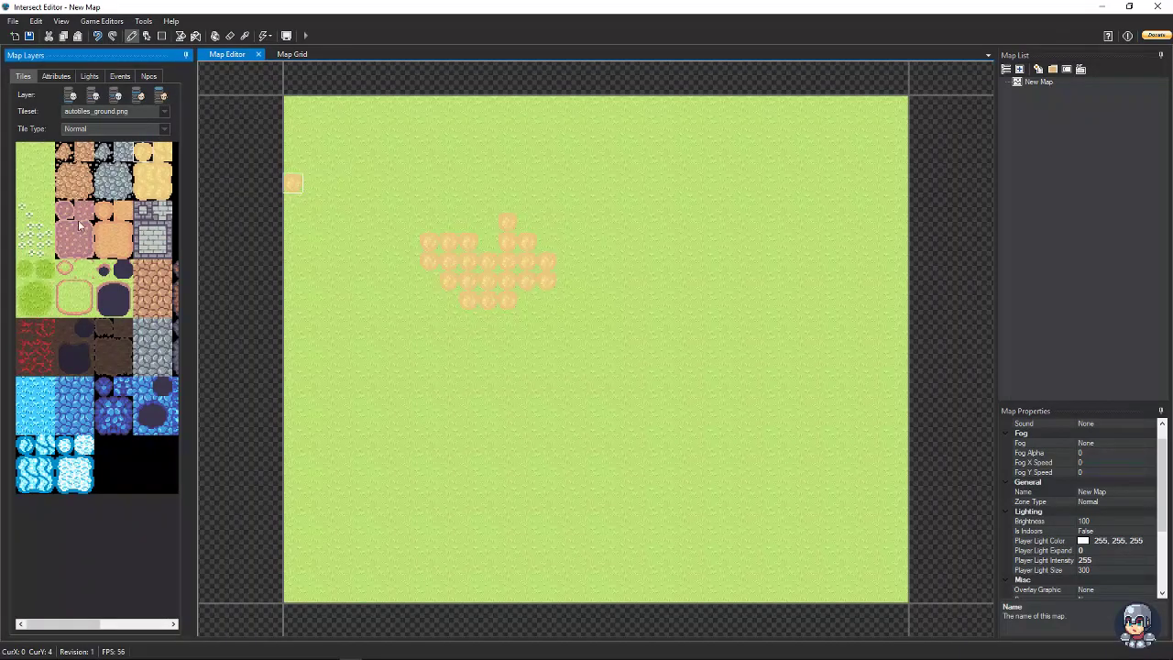
click(64, 209)
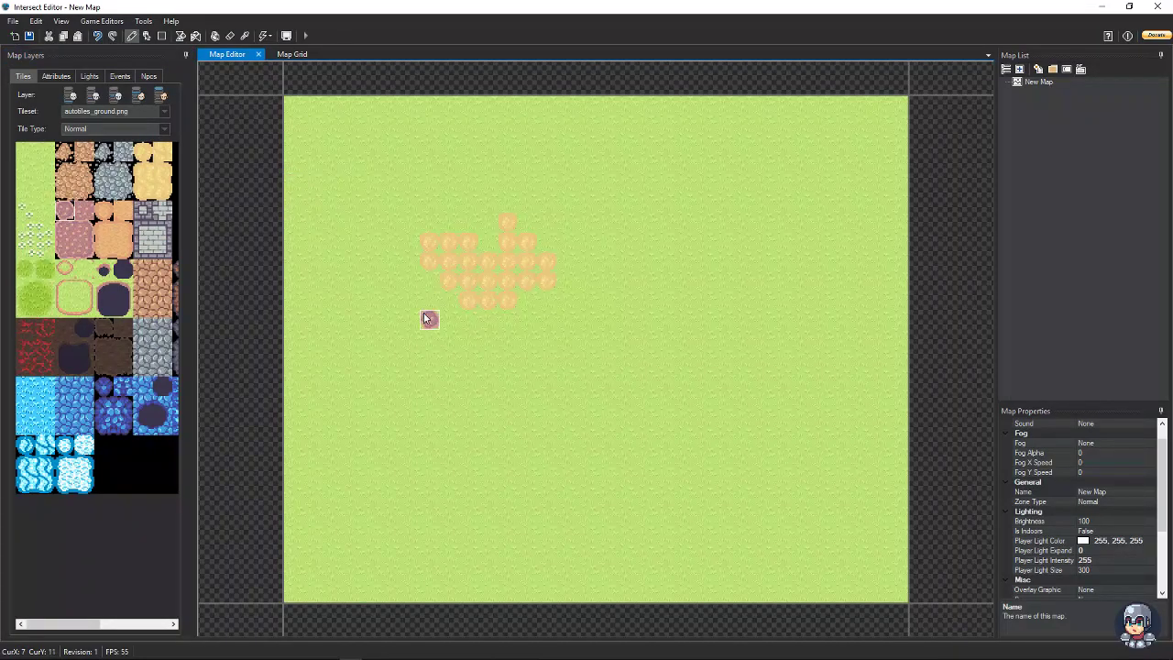
mouse_move(427, 318)
mouse_down()
mouse_move(468, 275)
mouse_move(536, 254)
mouse_move(502, 303)
mouse_move(563, 335)
mouse_move(502, 338)
mouse_move(486, 303)
mouse_up()
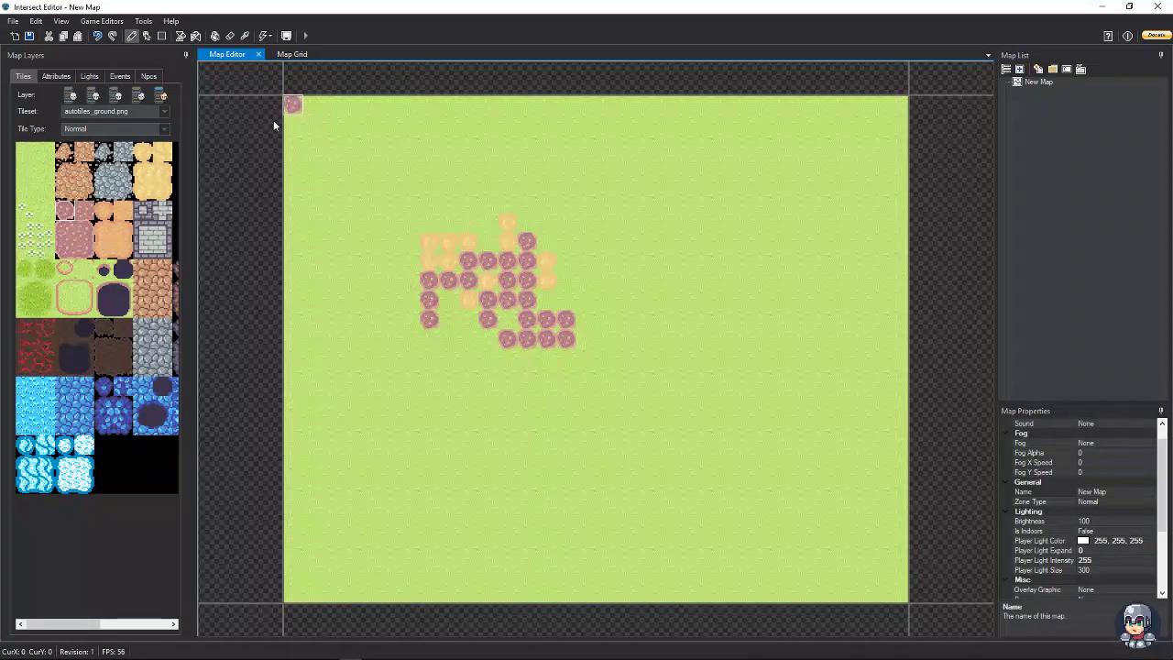
click(165, 95)
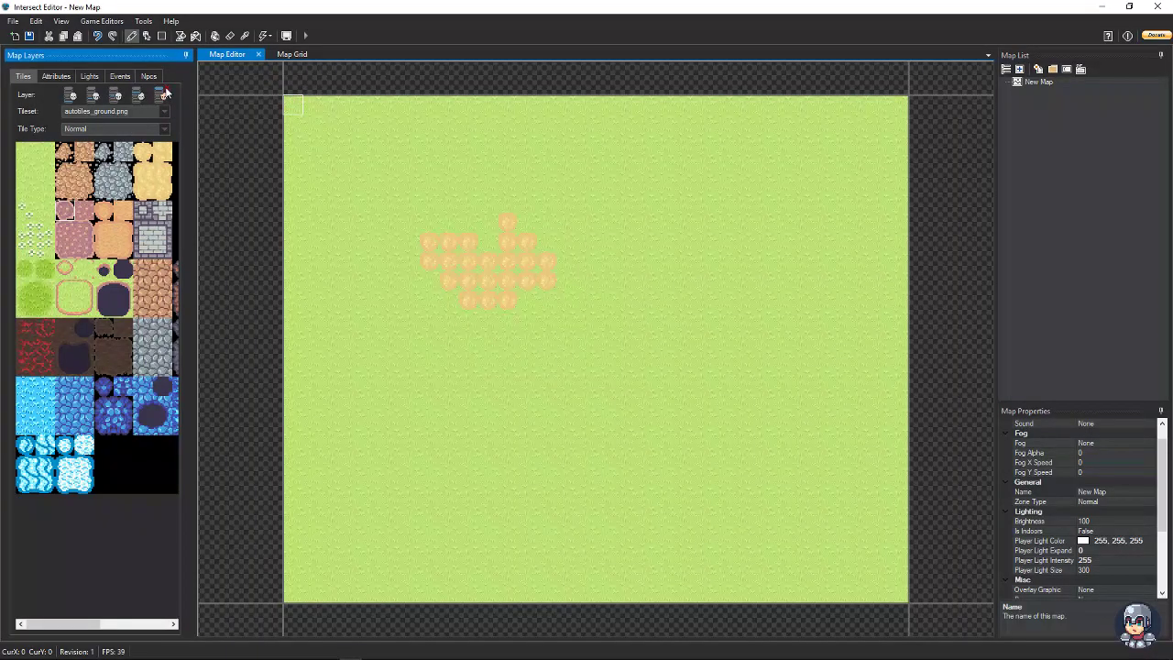
click(165, 96)
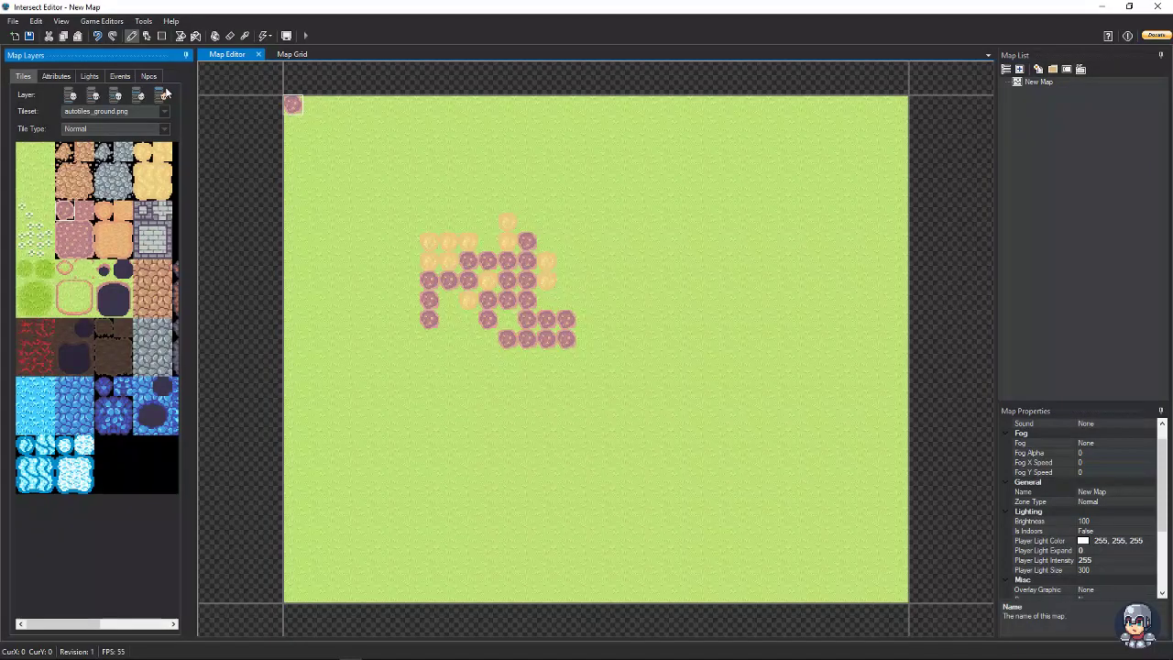
click(165, 95)
click(165, 95)
click(164, 95)
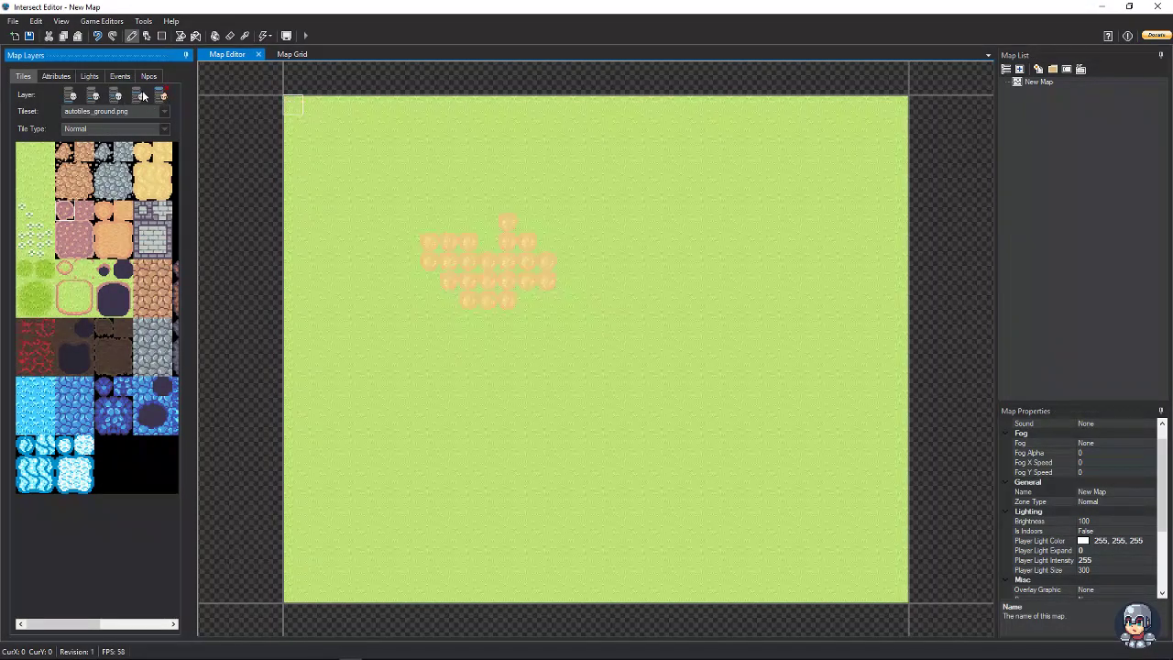
click(165, 95)
click(165, 95)
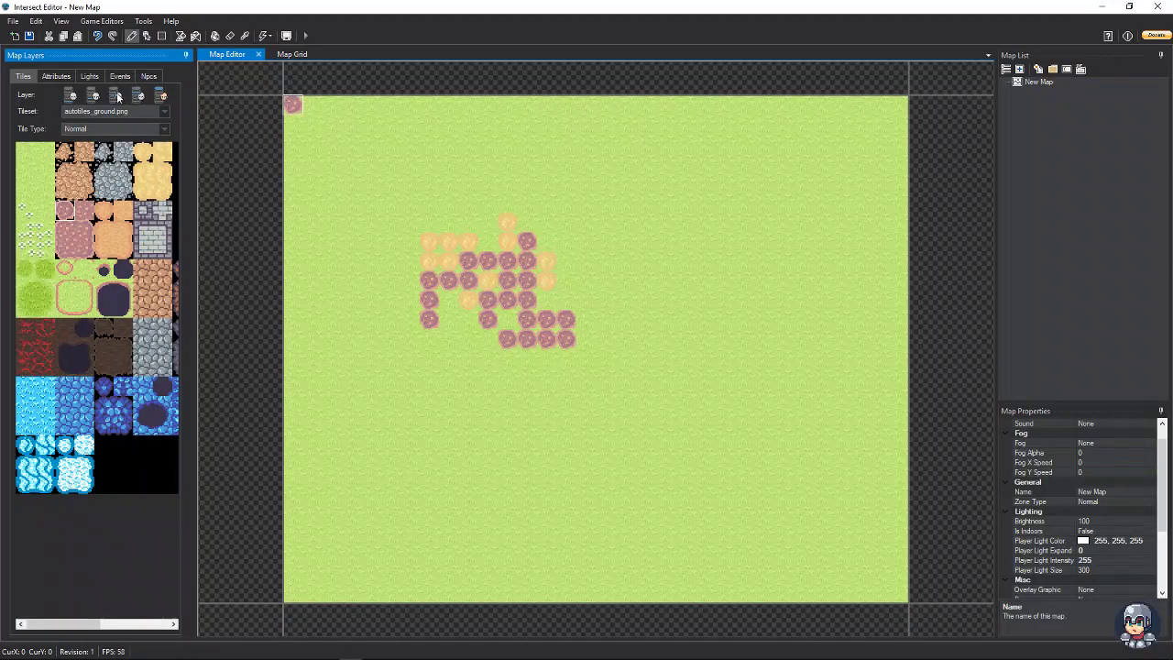
click(74, 94)
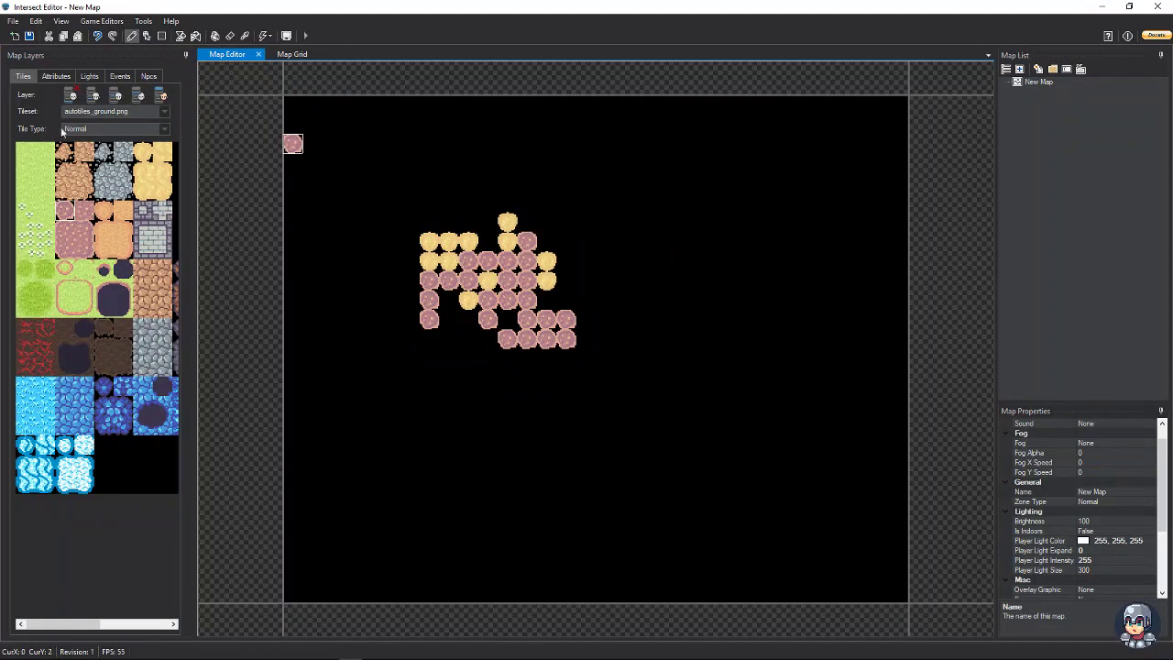
click(70, 95)
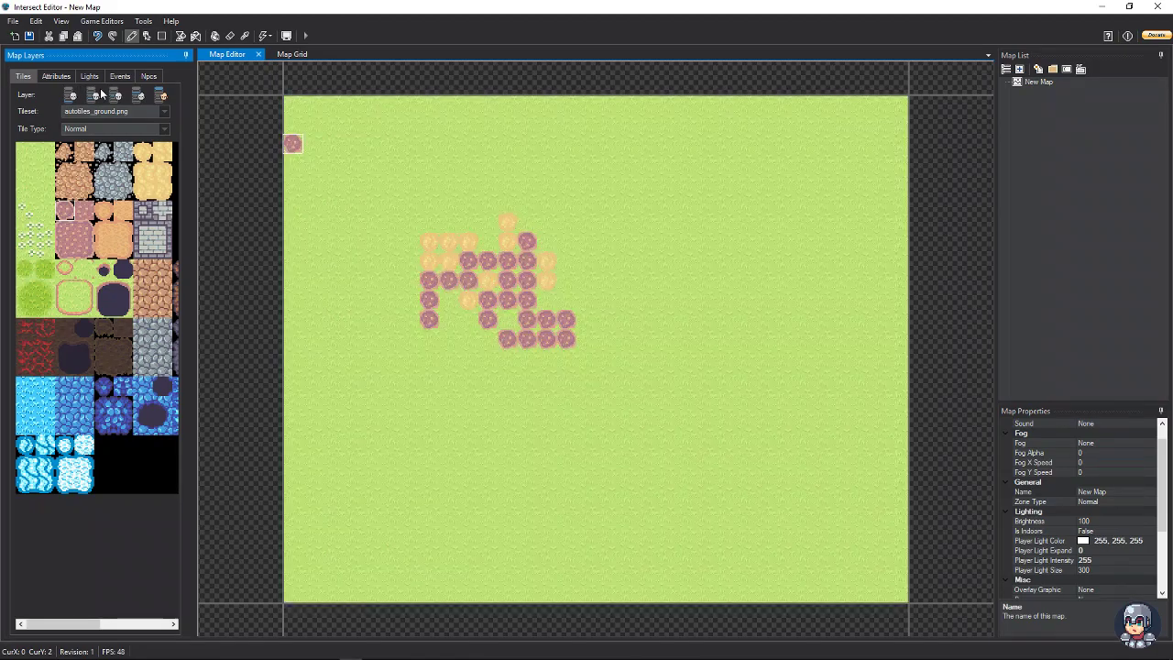
click(164, 95)
click(165, 95)
Undo the pink and orange tile cluster to restore plain grass.
click(103, 37)
click(97, 41)
click(96, 39)
click(94, 37)
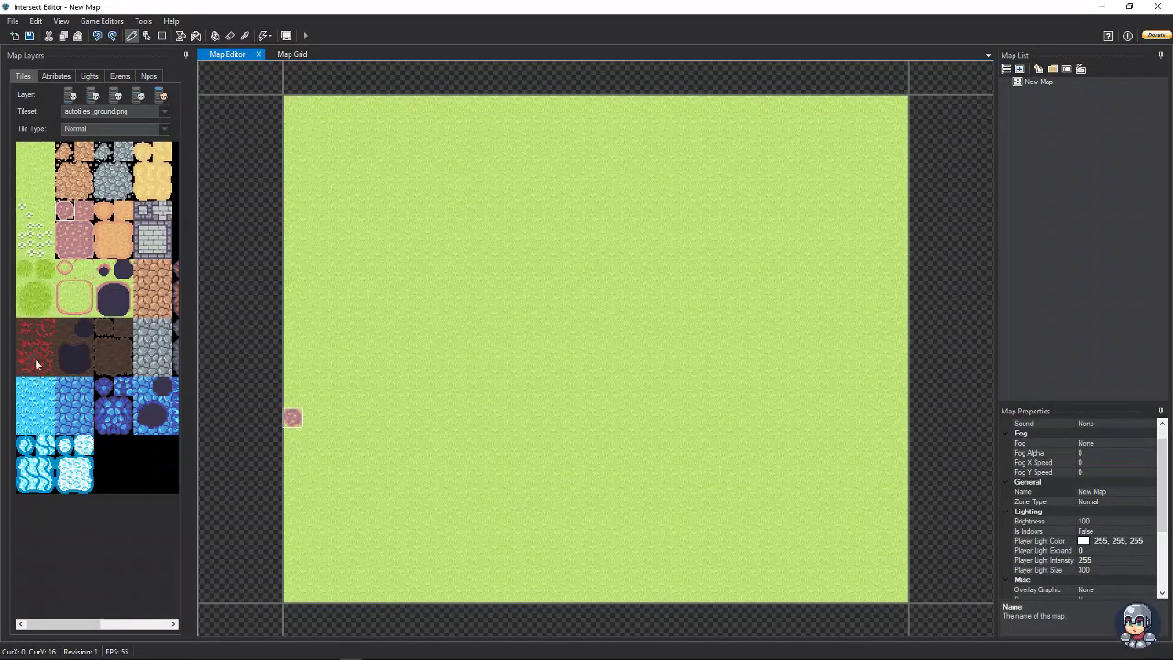
Browse the tileset list and pick terrain.png.
click(23, 167)
click(85, 113)
click(85, 113)
click(85, 113)
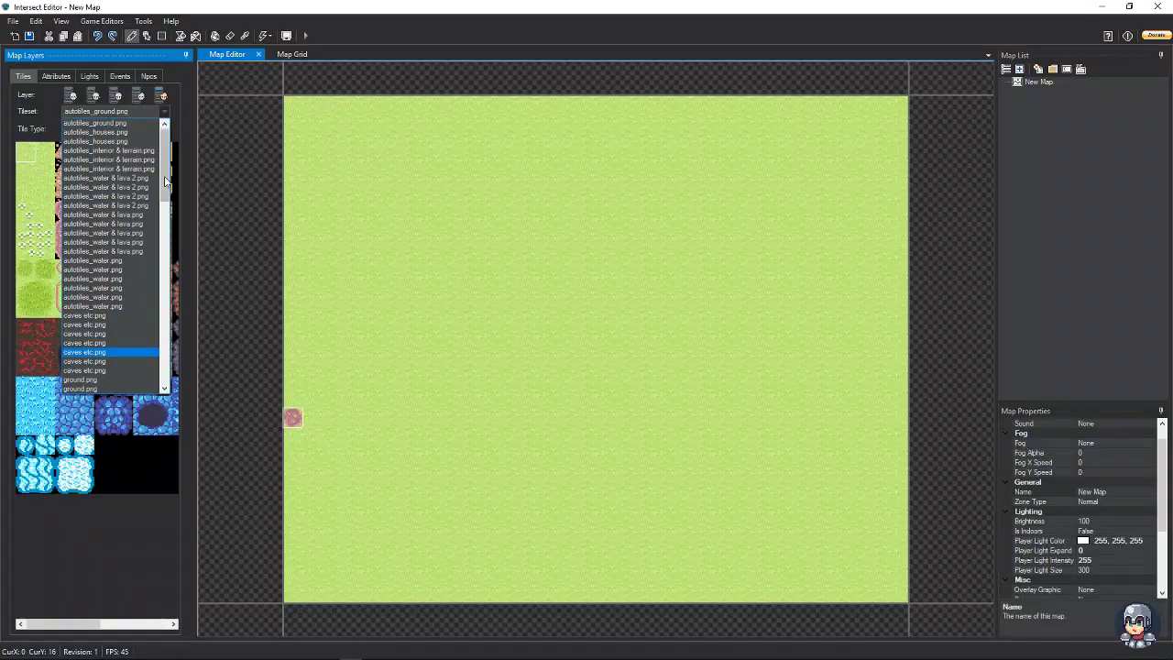
drag(163, 184, 160, 376)
scroll(74, 321, up, 20)
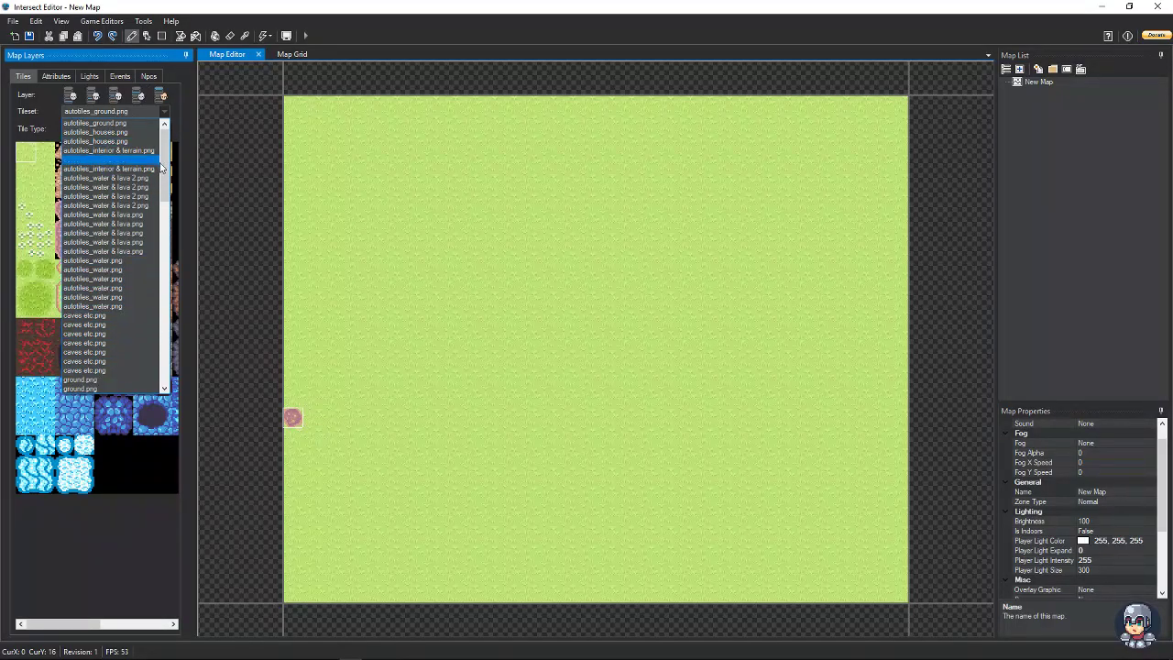
scroll(146, 366, down, 5)
click(94, 353)
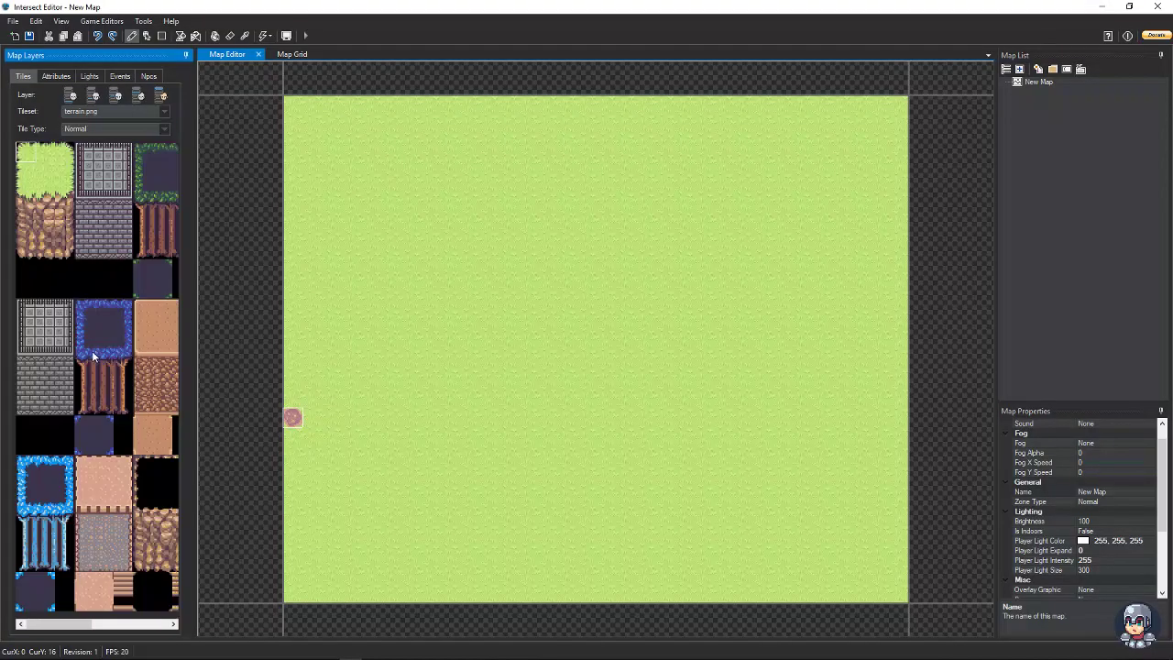
Switch the tileset to autotiles_ground.png.
click(89, 118)
scroll(100, 240, down, 2)
scroll(101, 184, up, 10)
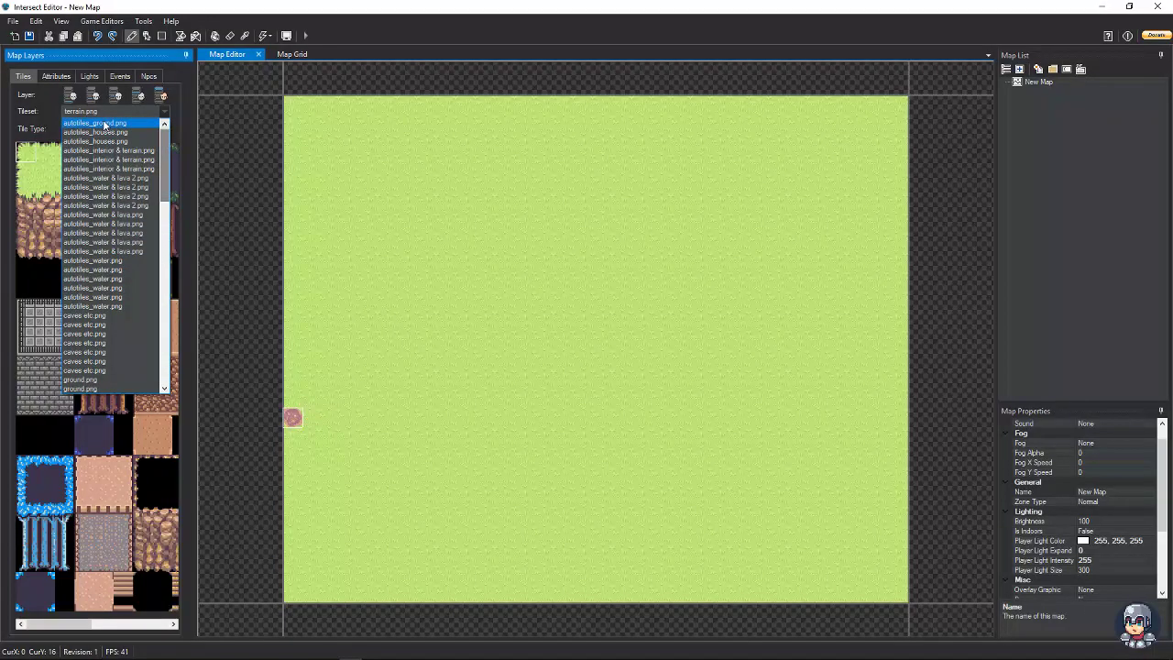
click(105, 123)
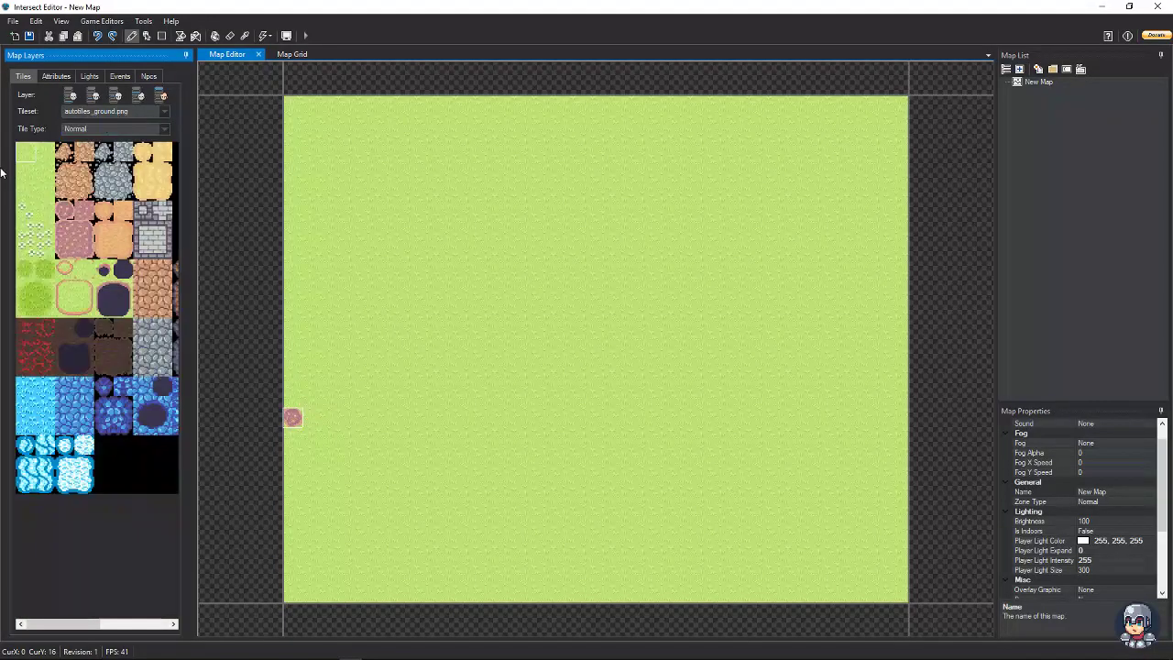
click(93, 111)
click(91, 112)
Set the Tile Type to Autotile [VX Format].
click(106, 129)
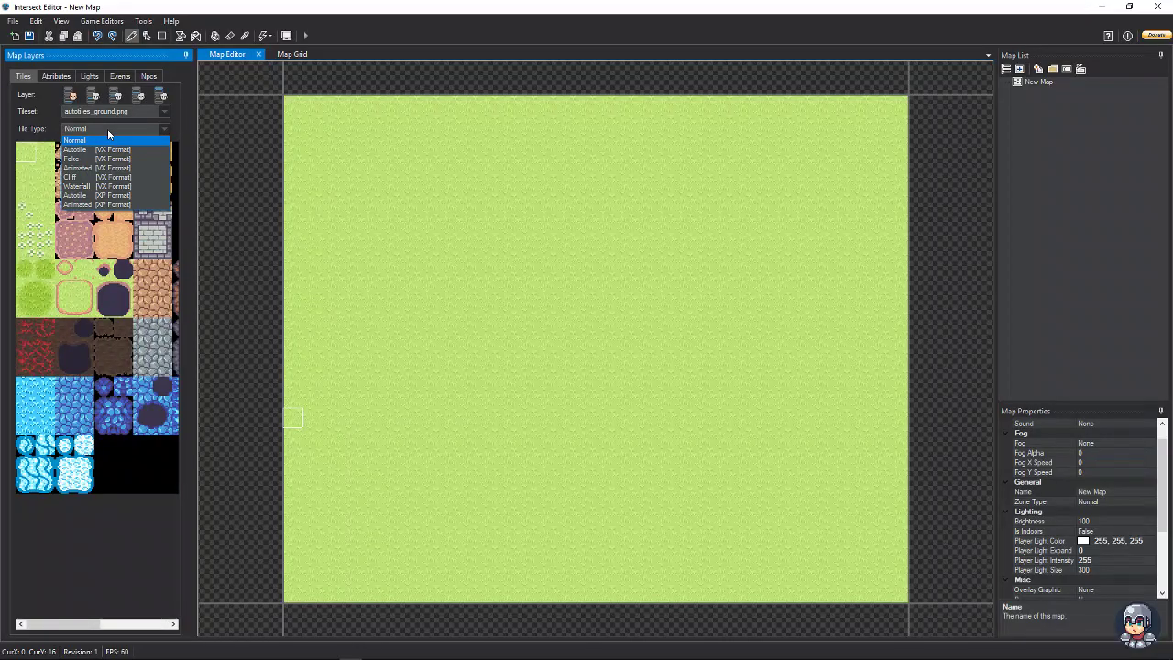
click(107, 128)
click(107, 129)
click(86, 137)
click(81, 129)
click(80, 151)
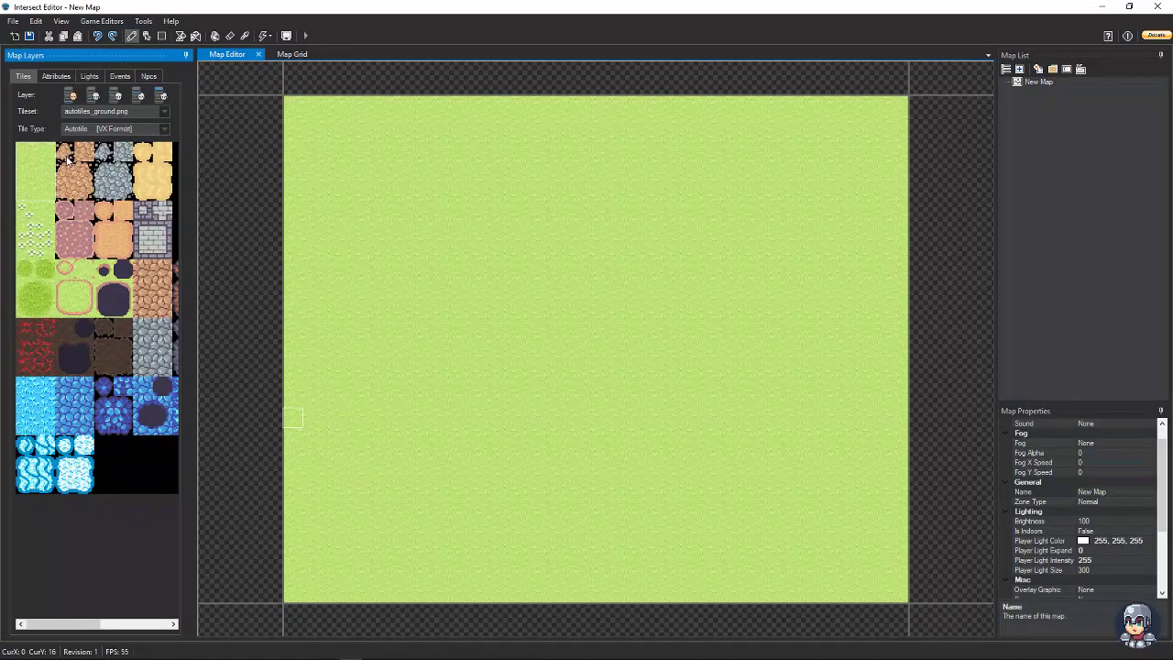
Pick the dirt autotile, drag a winding dirt path across the grass, then select layer 2.
click(63, 156)
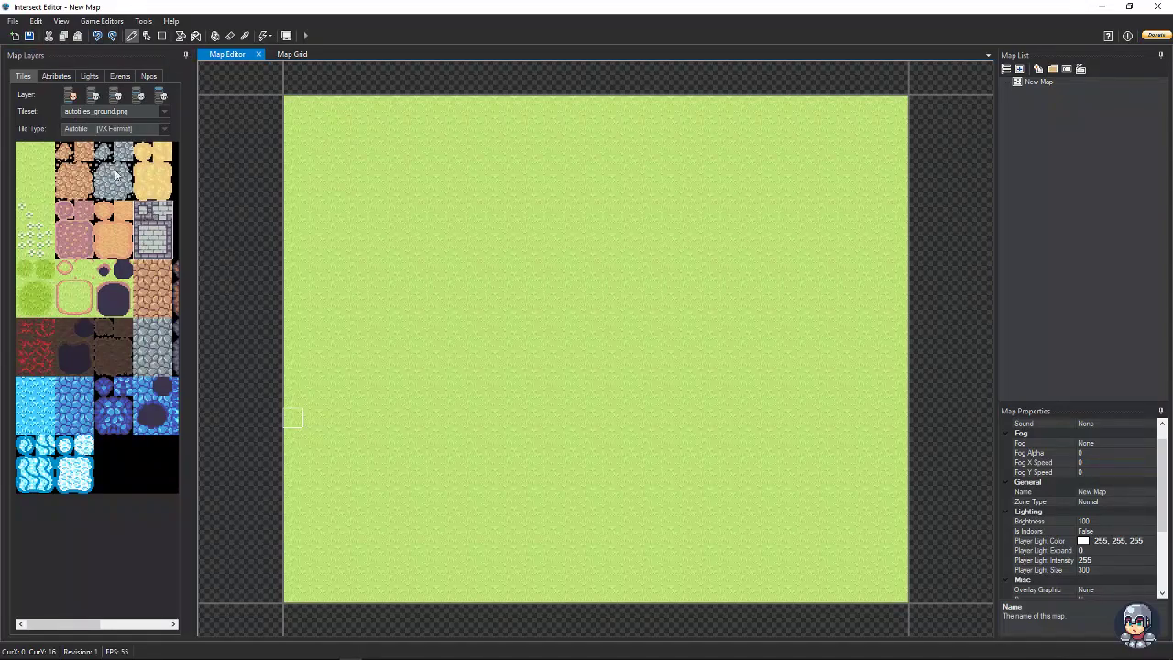
click(71, 97)
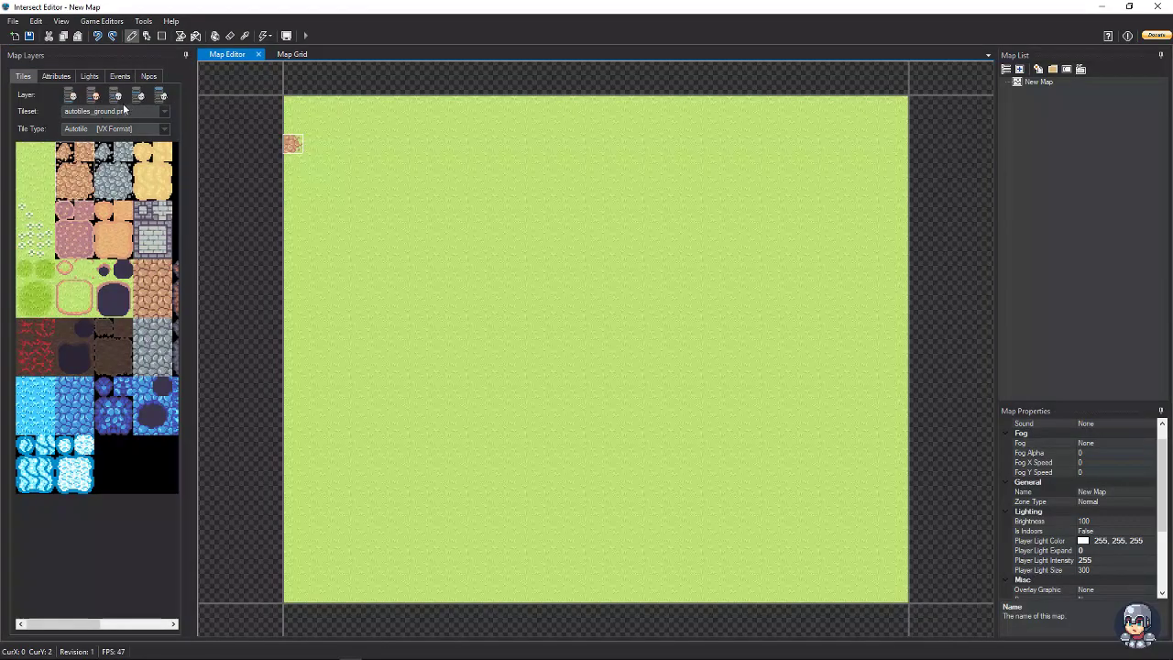
mouse_move(431, 247)
mouse_down()
mouse_move(469, 244)
mouse_move(498, 299)
mouse_move(464, 261)
mouse_move(452, 269)
mouse_move(542, 266)
mouse_move(552, 294)
mouse_move(518, 278)
mouse_move(479, 327)
mouse_move(469, 302)
mouse_move(435, 341)
mouse_move(495, 328)
mouse_move(442, 335)
mouse_move(482, 303)
mouse_move(457, 288)
mouse_move(429, 294)
mouse_move(428, 268)
mouse_move(453, 284)
mouse_move(437, 265)
mouse_move(387, 266)
mouse_move(393, 232)
mouse_move(450, 227)
mouse_move(468, 243)
mouse_move(573, 261)
mouse_move(571, 286)
mouse_move(565, 273)
mouse_move(639, 266)
mouse_move(594, 276)
mouse_move(638, 320)
mouse_move(637, 290)
mouse_move(677, 290)
mouse_move(663, 272)
mouse_move(709, 287)
mouse_move(678, 296)
mouse_up()
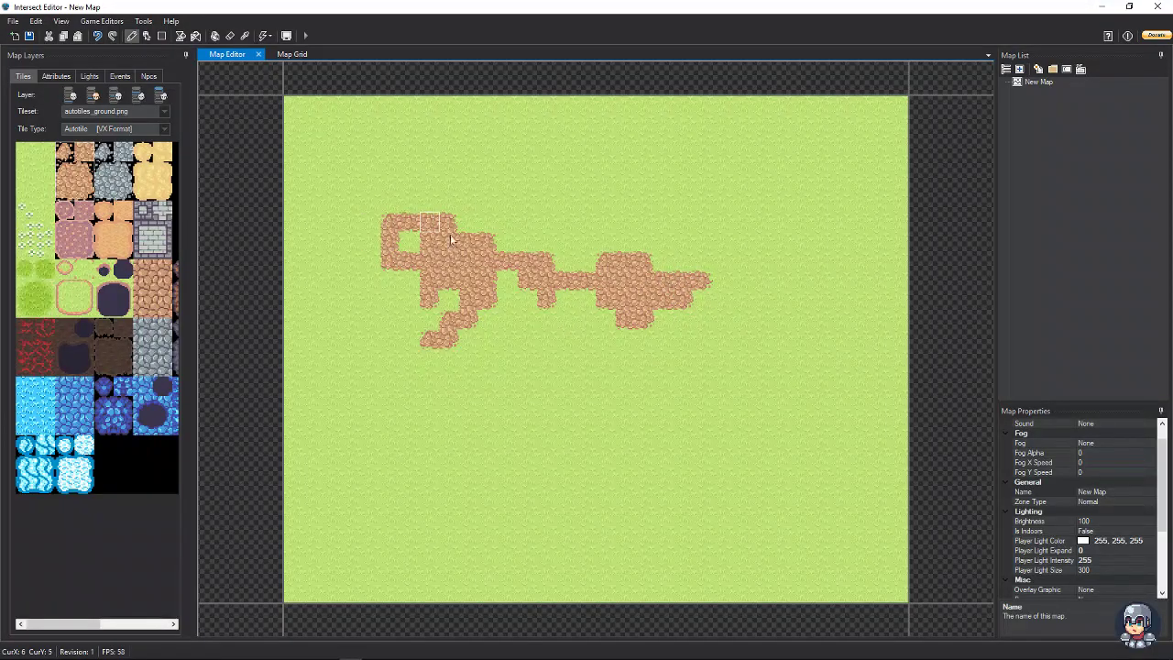
click(93, 97)
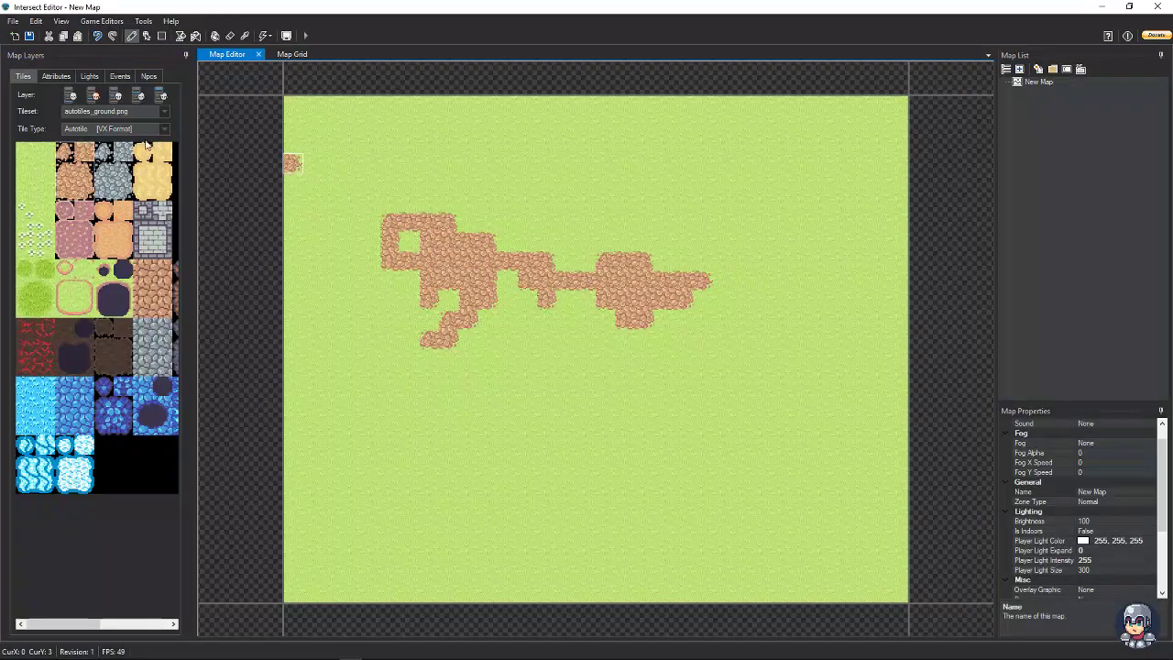
click(117, 97)
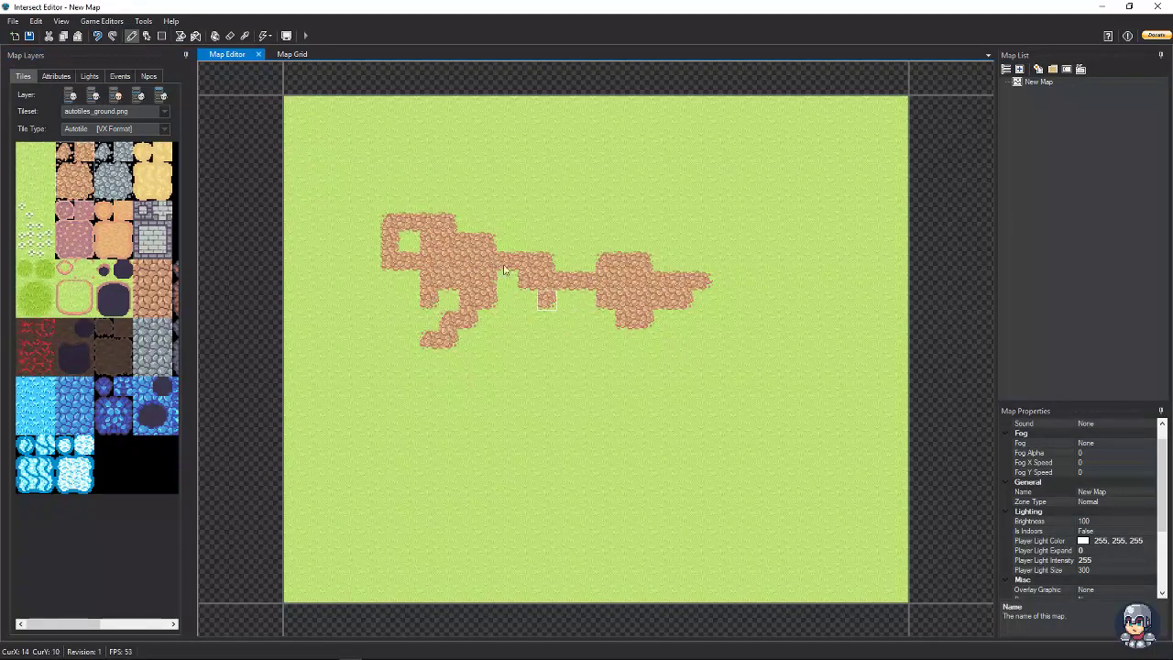
click(95, 98)
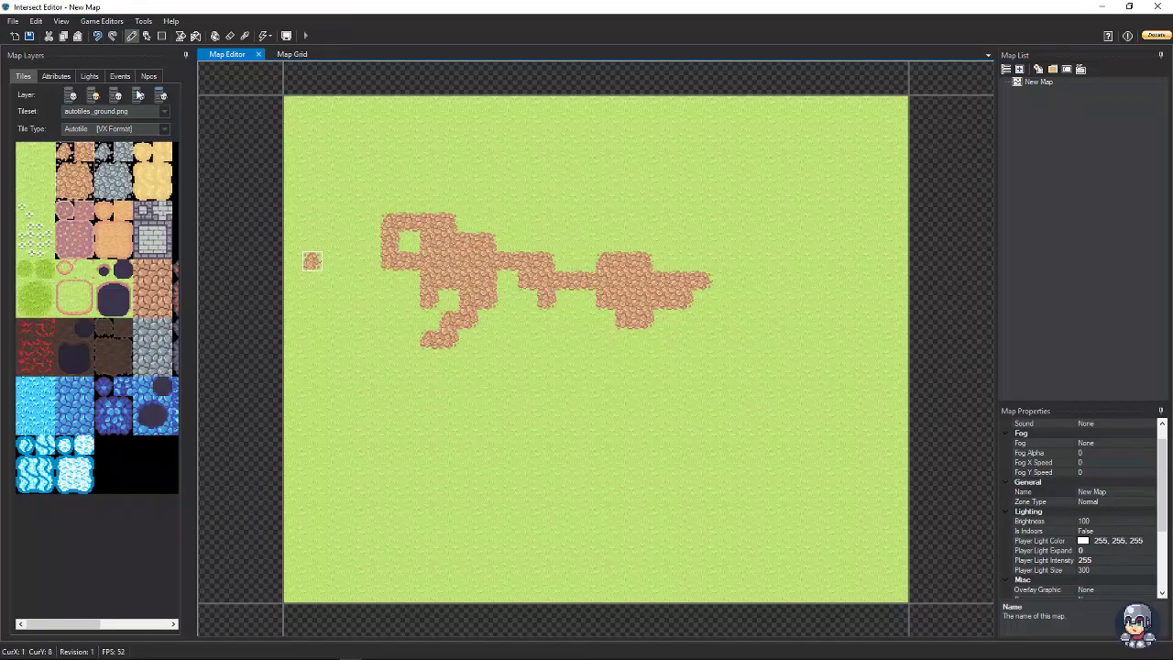
Reselect the orange dirt autotile and paint a new loop above the path.
click(85, 130)
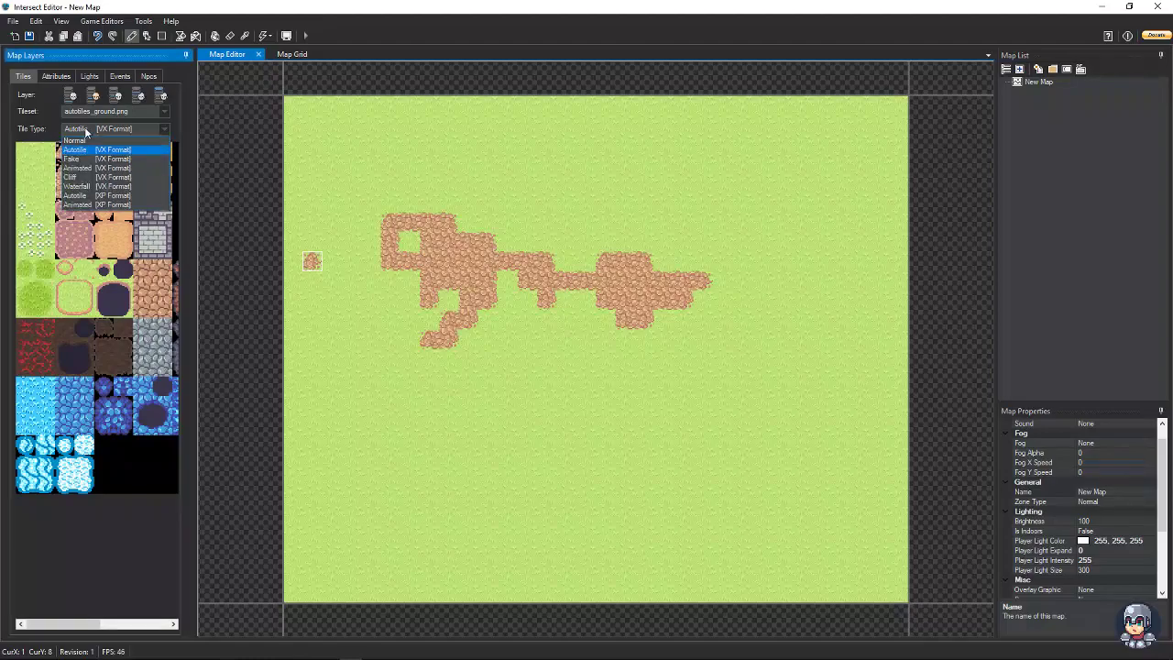
click(81, 150)
click(82, 130)
click(84, 151)
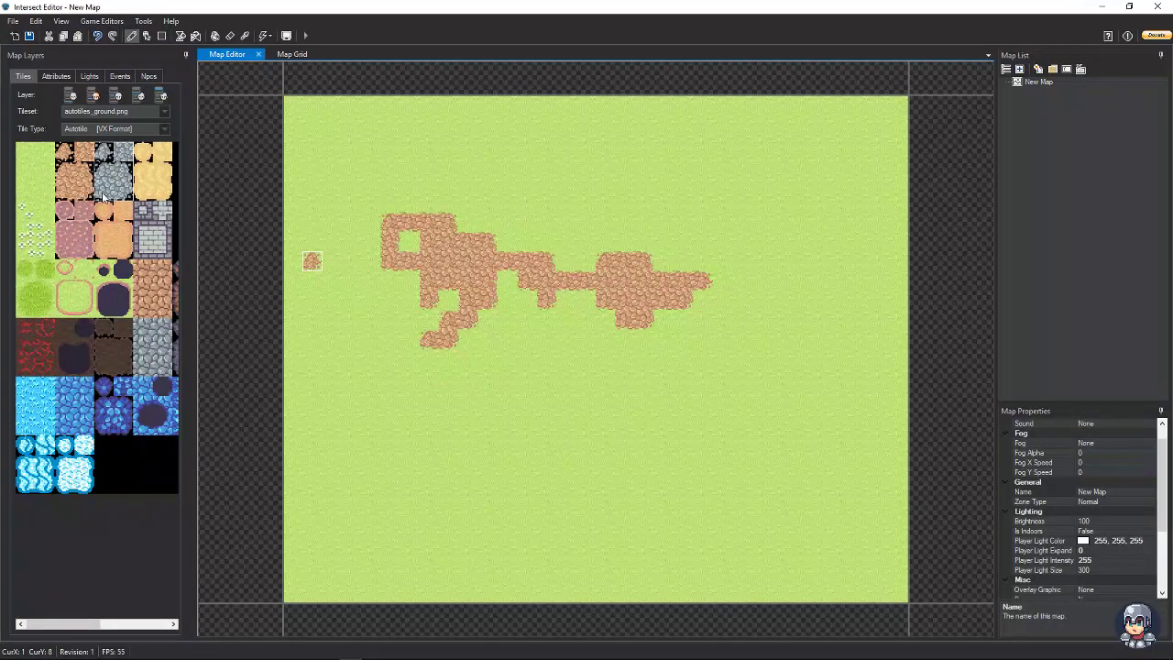
click(99, 166)
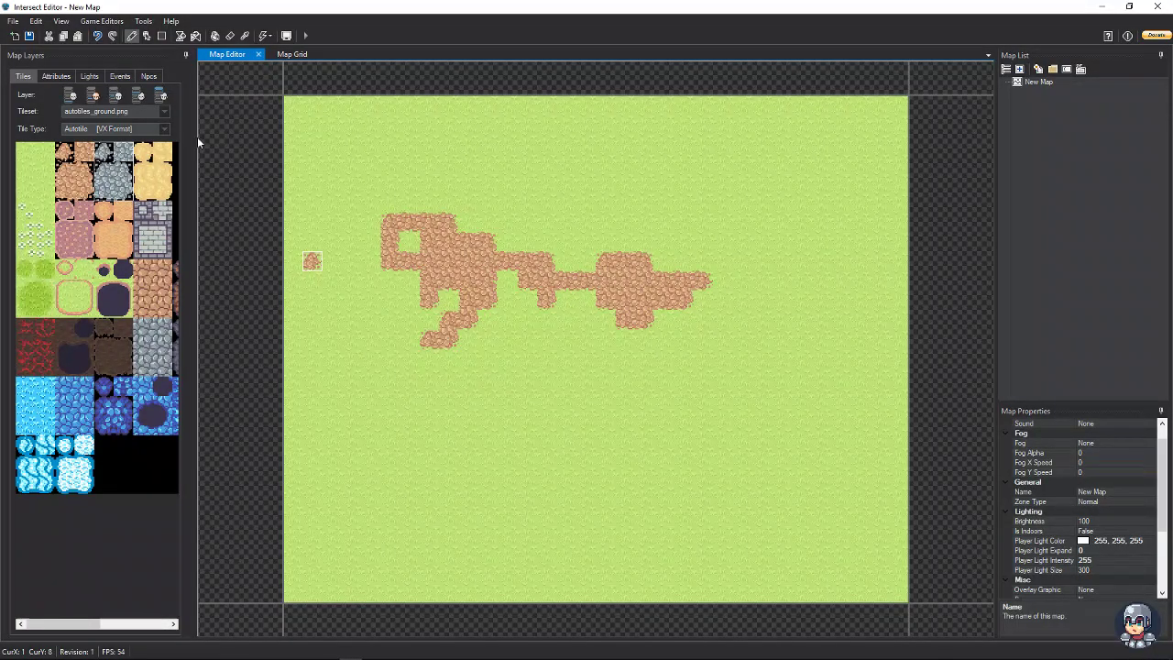
click(75, 163)
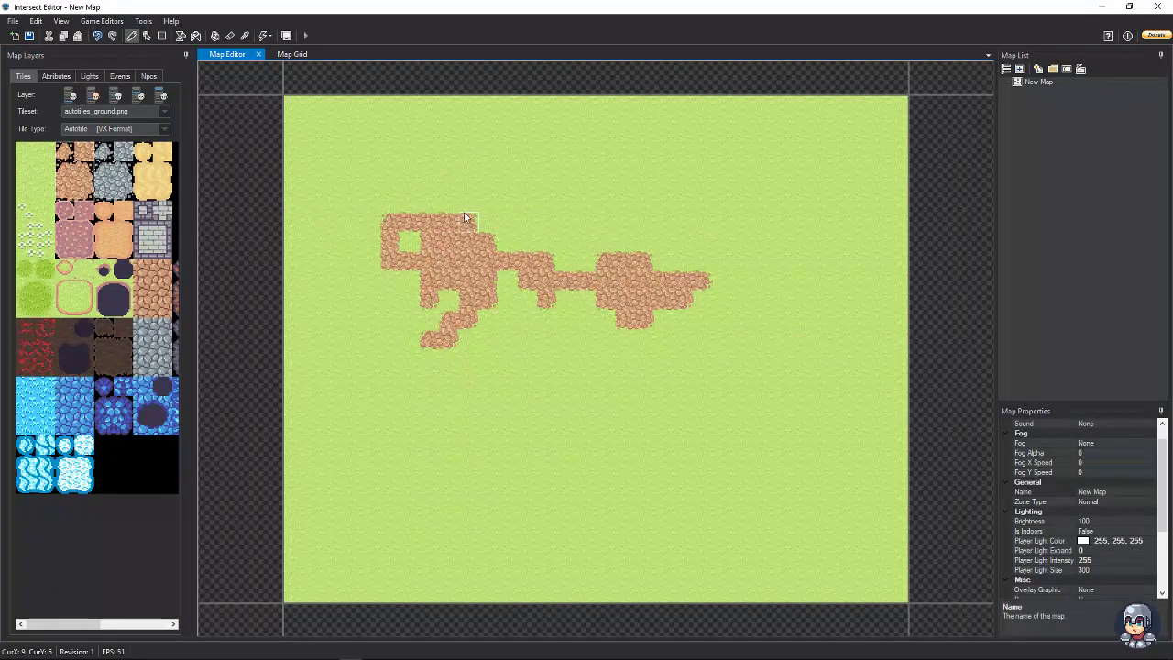
mouse_move(450, 220)
mouse_down()
mouse_move(477, 189)
mouse_move(511, 203)
mouse_move(522, 245)
mouse_up()
Try stone tiles as Fake VX Format, erase them, then set Tile Type to Animated VX.
click(108, 129)
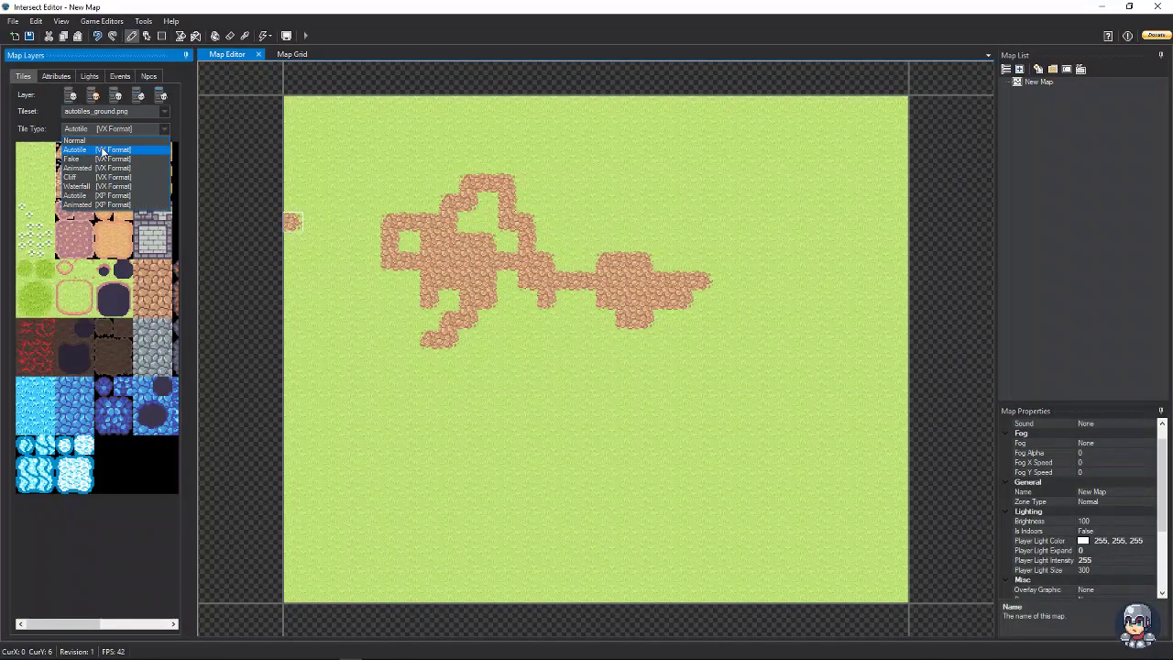
click(101, 160)
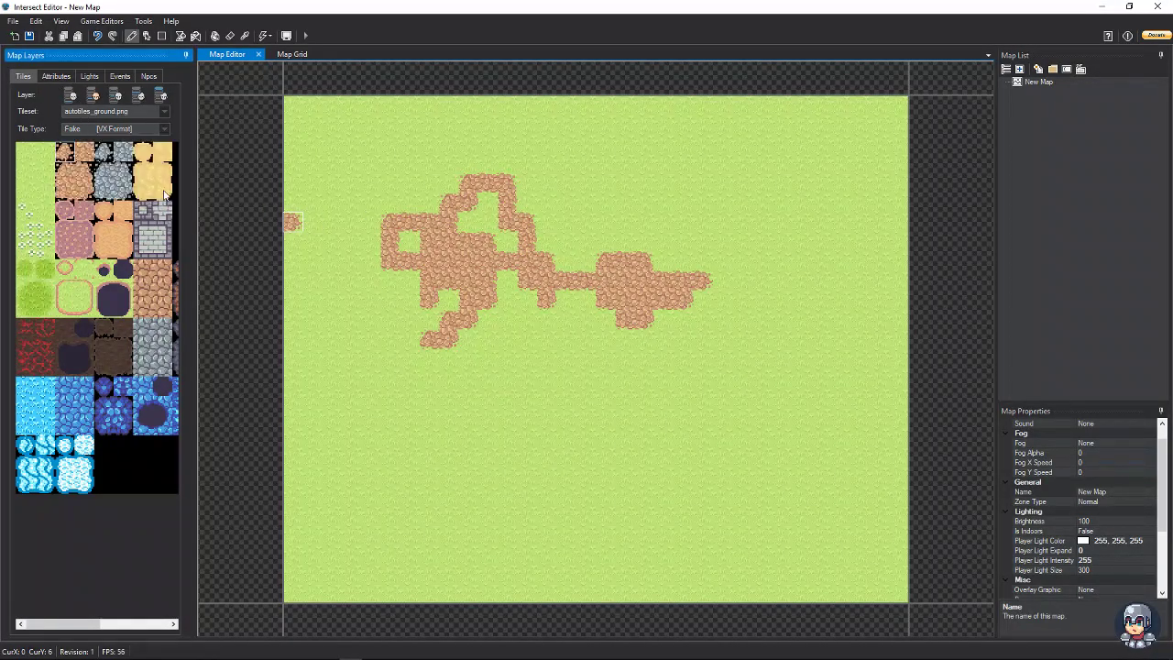
click(107, 161)
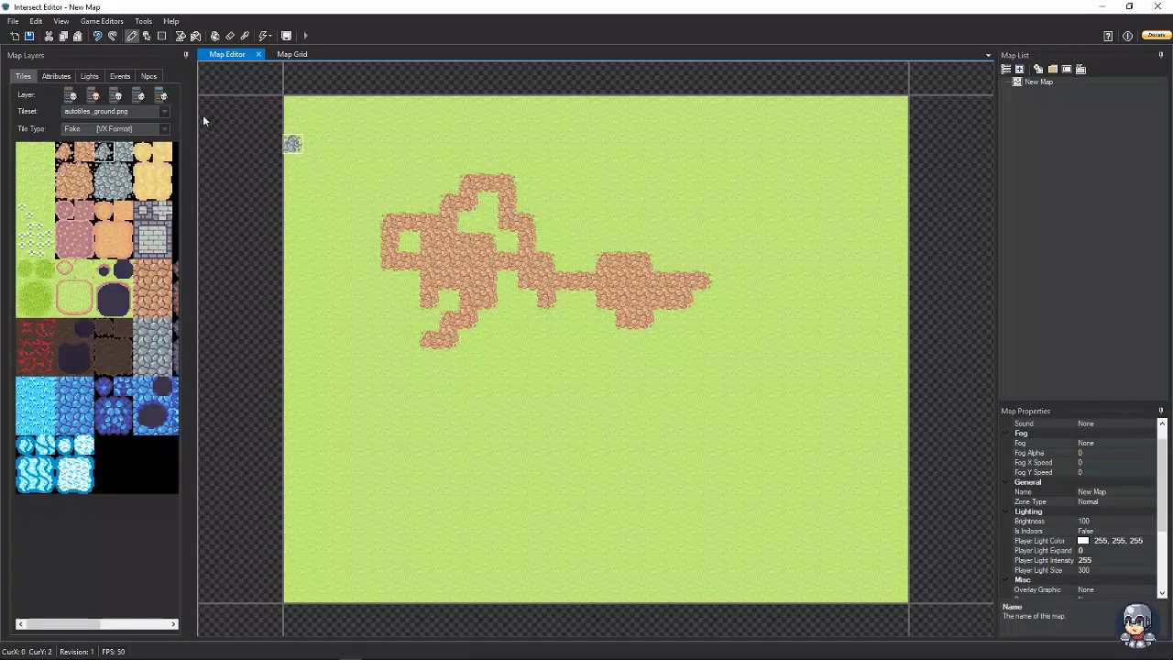
click(141, 116)
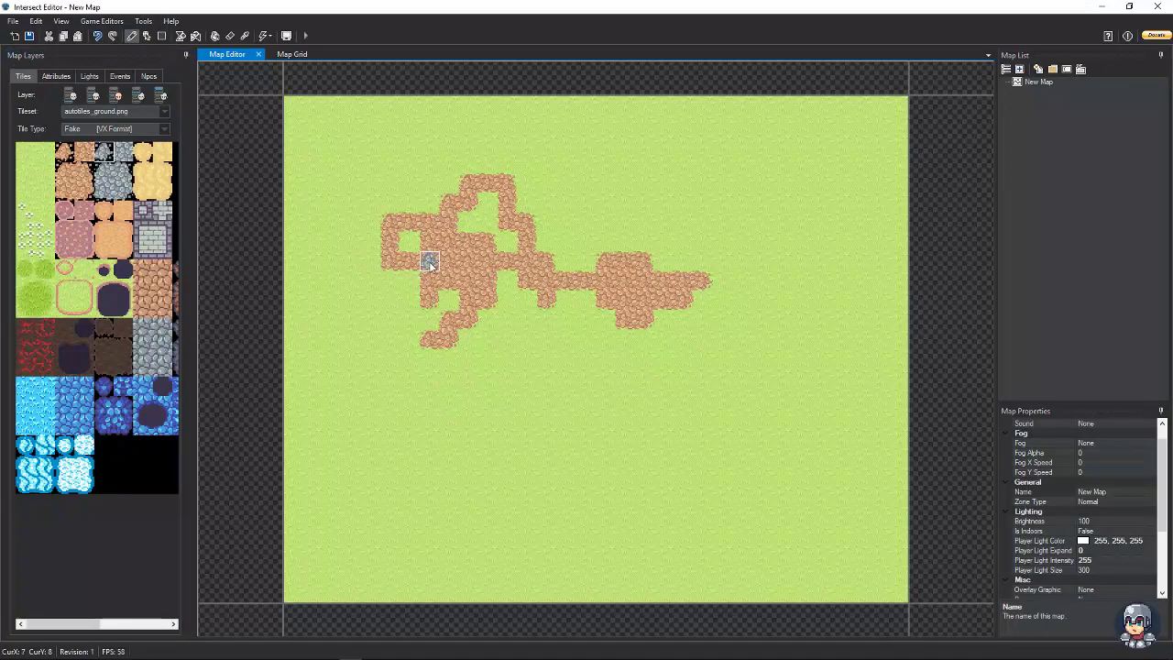
mouse_move(427, 261)
mouse_down()
mouse_move(456, 264)
mouse_move(430, 277)
mouse_move(475, 281)
mouse_up()
mouse_move(476, 280)
right_down()
mouse_move(481, 272)
mouse_move(437, 259)
mouse_move(444, 266)
right_up()
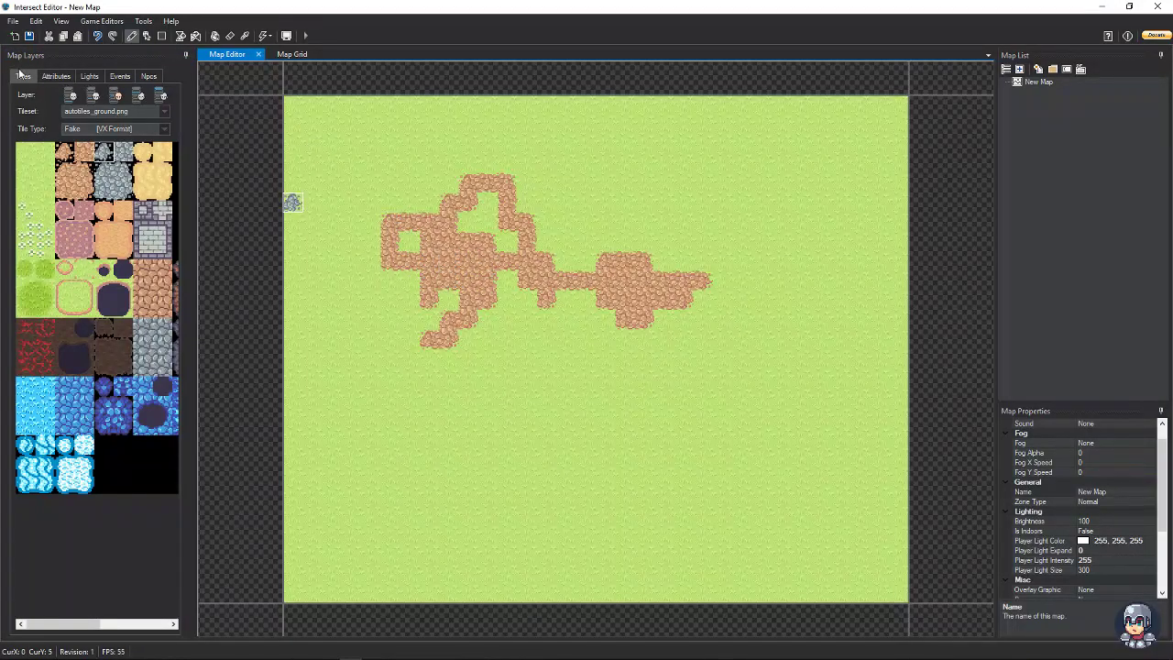
click(95, 131)
click(90, 170)
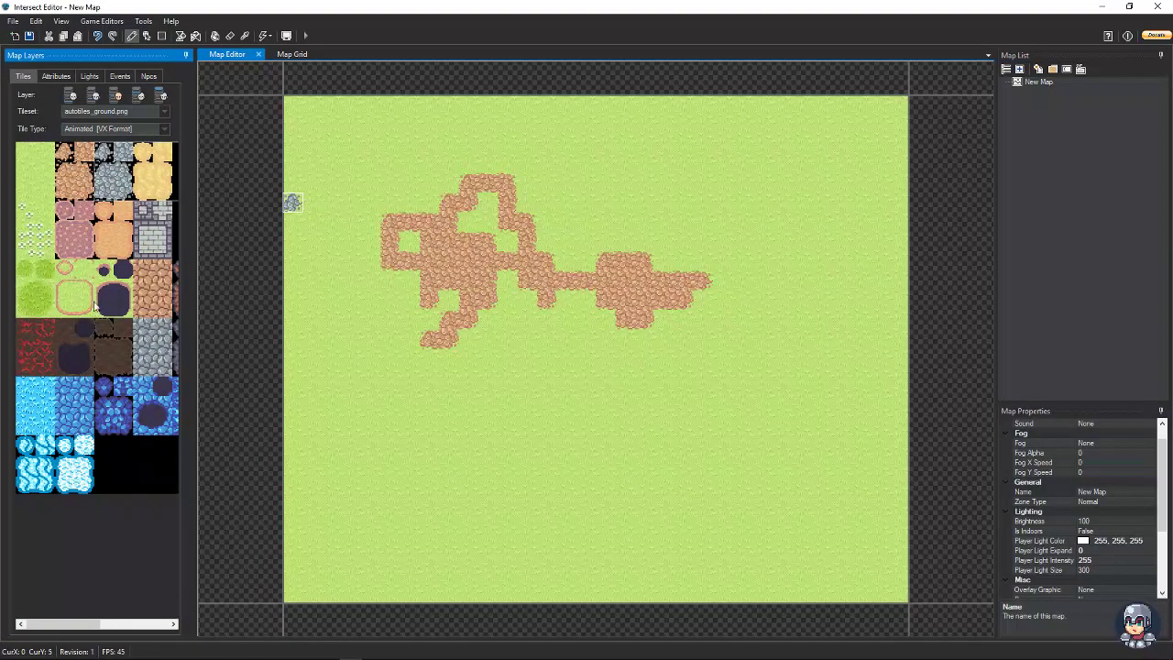
Load autotiles_water & lava 2.png, pick the top-left water tile, and paint a pond at the upper left.
click(88, 112)
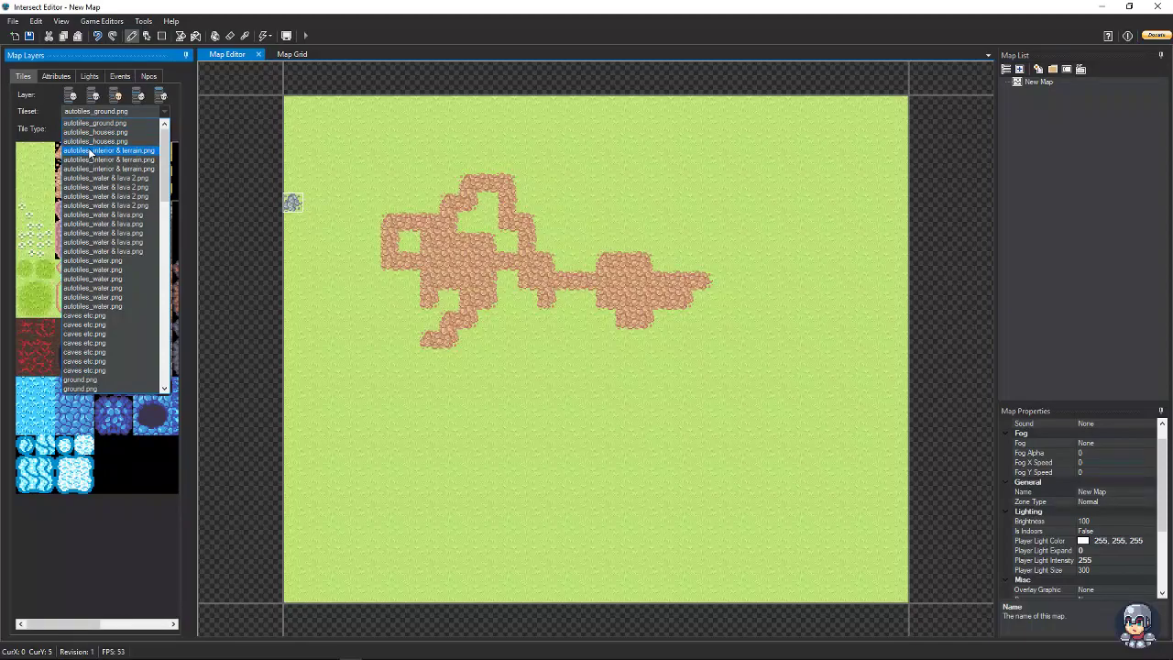
click(90, 151)
click(90, 129)
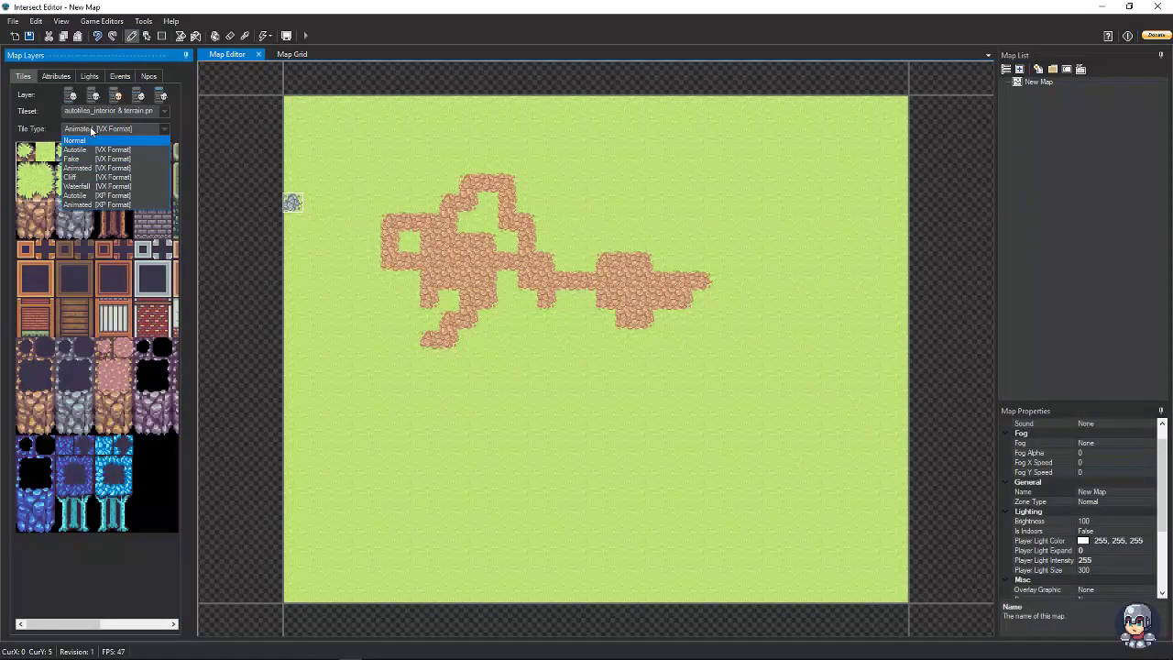
click(90, 134)
click(95, 111)
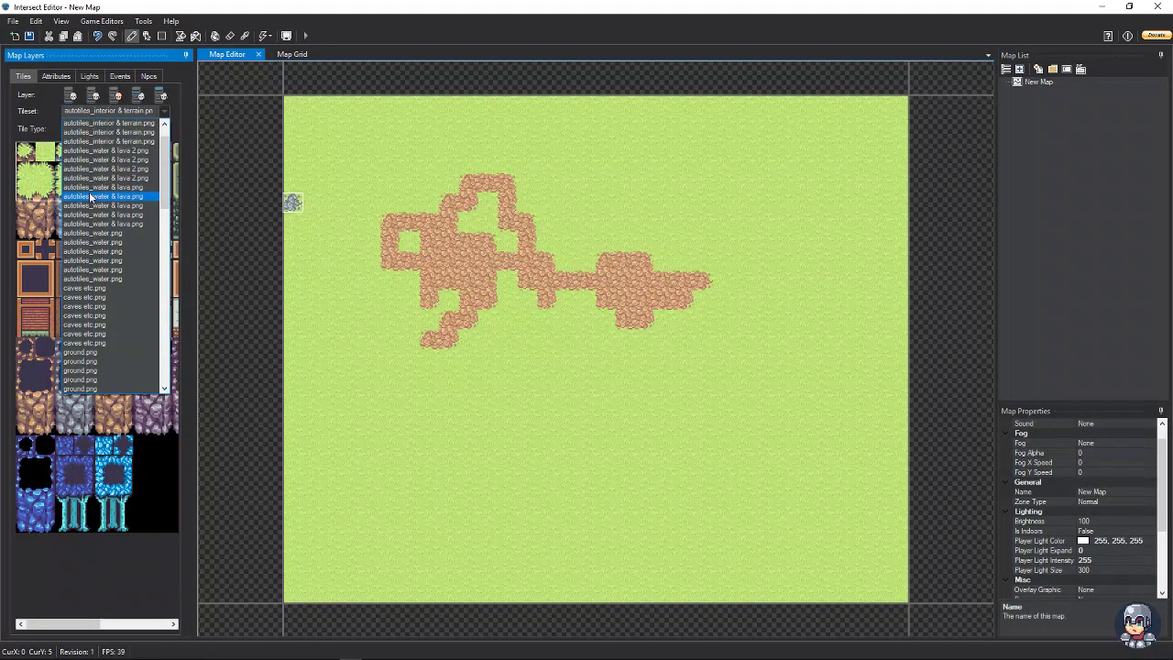
click(91, 169)
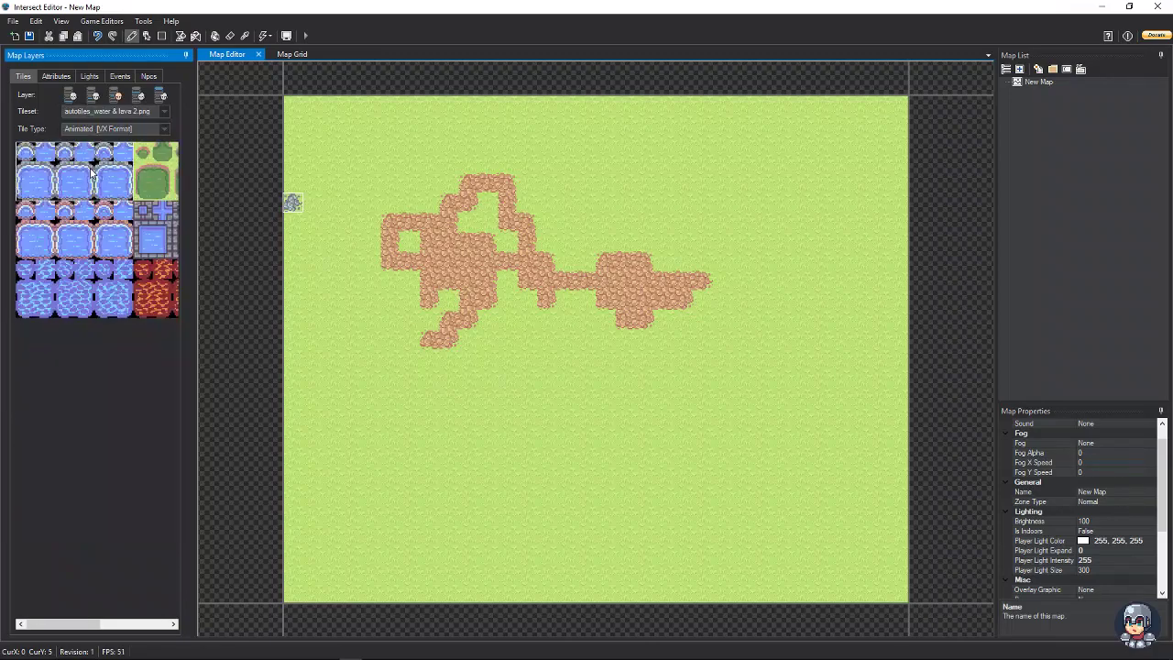
click(27, 158)
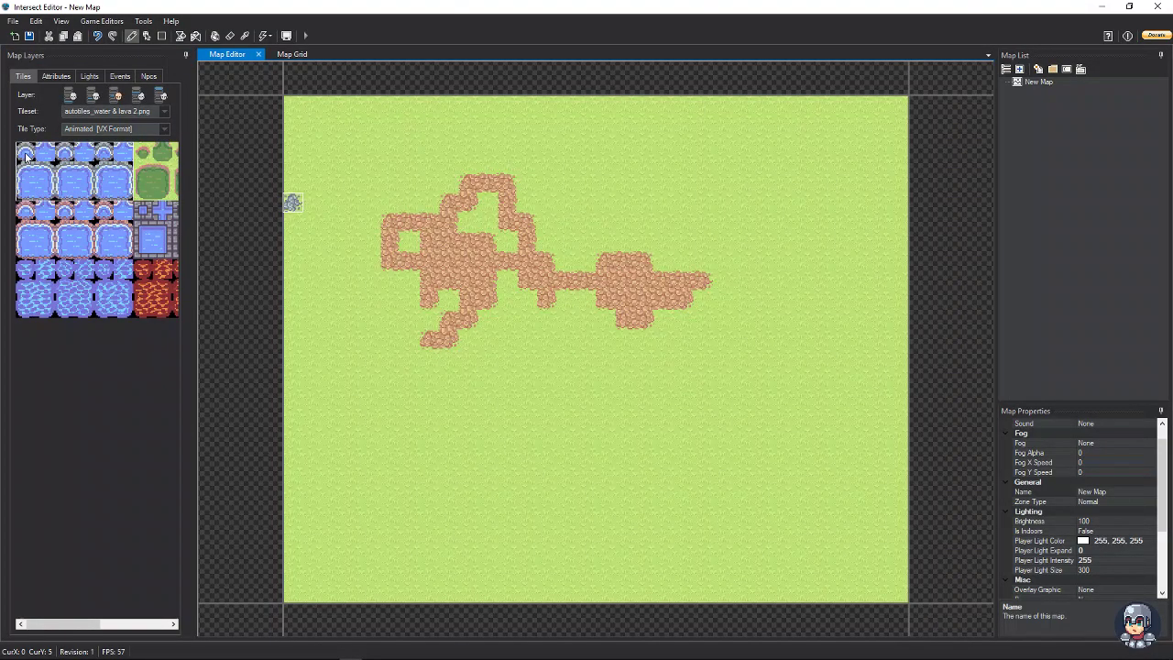
click(95, 98)
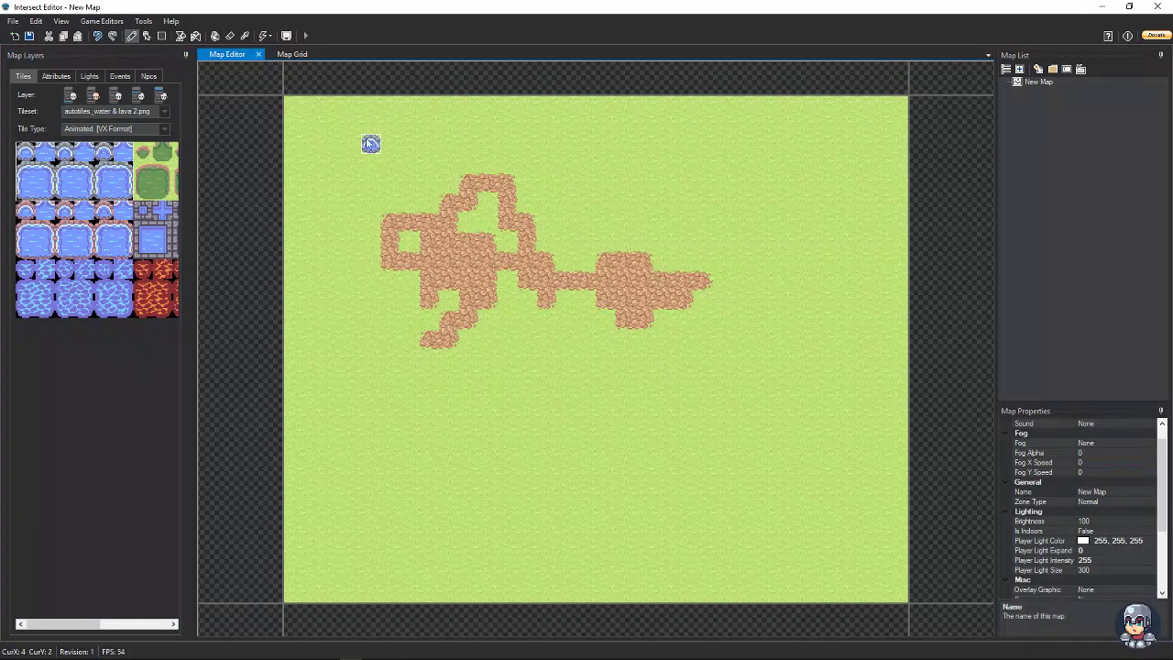
mouse_move(370, 144)
mouse_down()
mouse_move(329, 166)
mouse_move(364, 165)
mouse_move(372, 179)
mouse_move(353, 195)
mouse_move(329, 193)
mouse_move(331, 204)
mouse_move(368, 201)
mouse_move(400, 168)
mouse_move(357, 180)
mouse_move(268, 142)
mouse_move(331, 177)
mouse_move(286, 165)
mouse_up()
Set the Tile Type to Cliff VX Format.
click(137, 111)
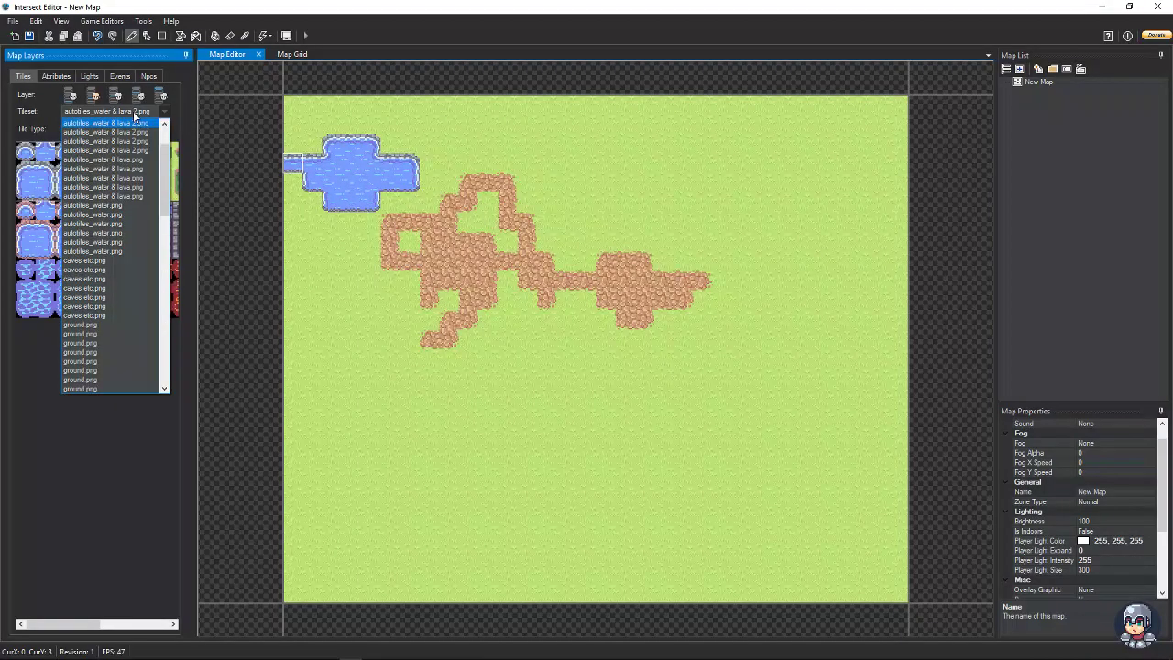
click(132, 131)
click(132, 130)
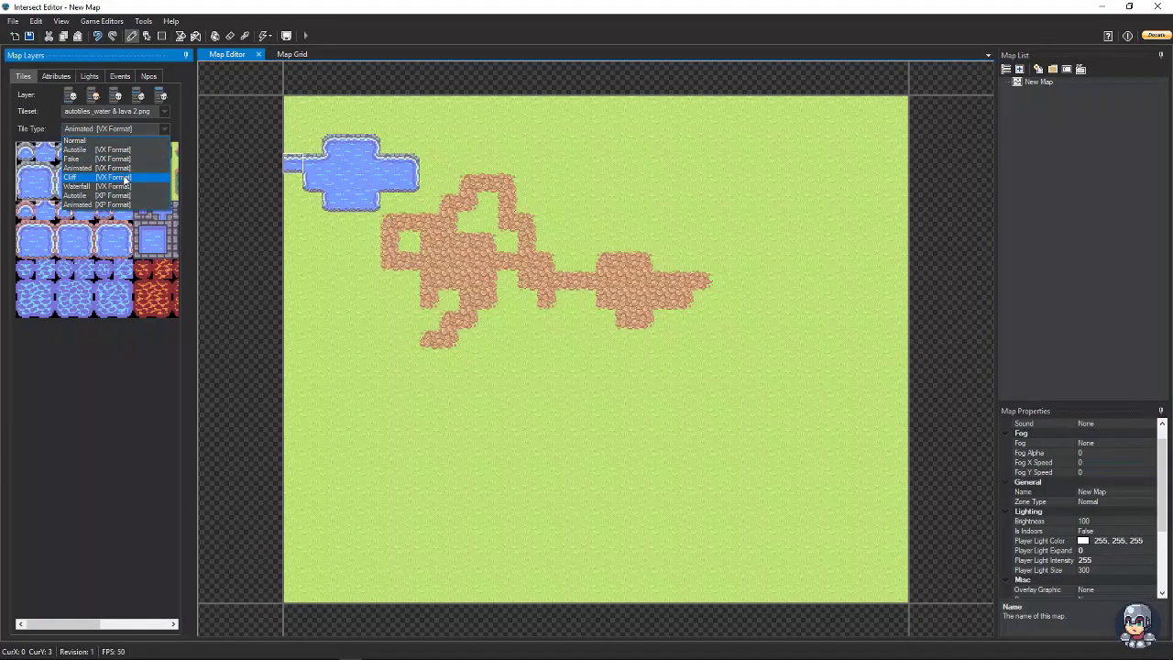
click(109, 179)
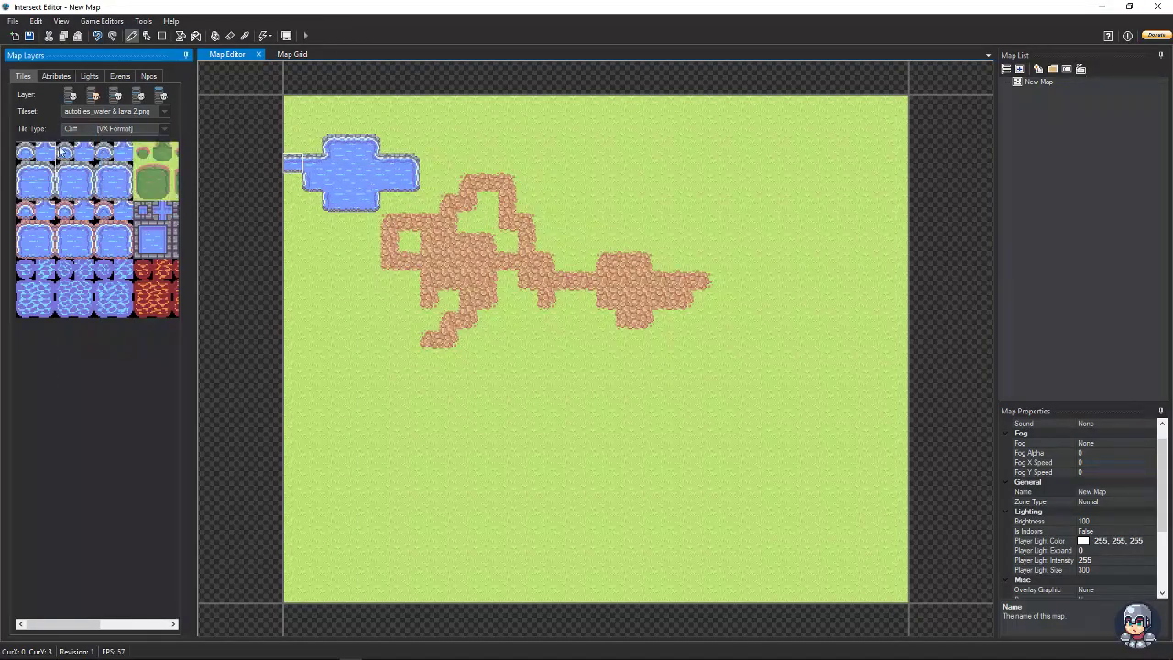
Load the autotiles_houses.png tileset and select its wooden wall tile in row 2.
click(91, 111)
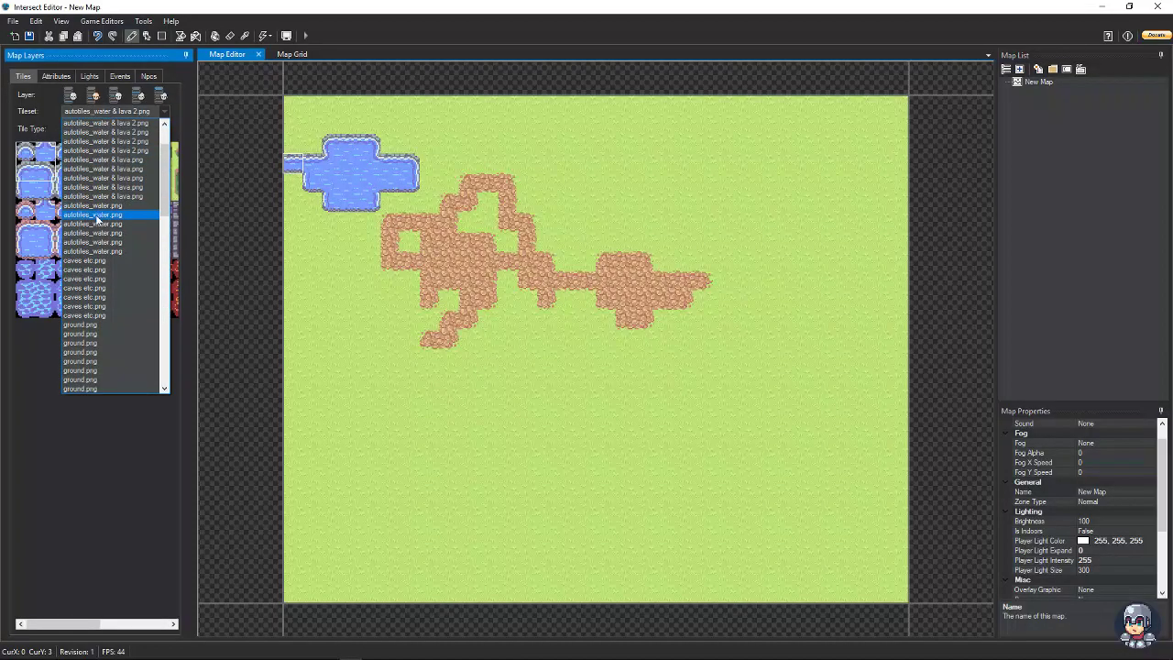
click(94, 266)
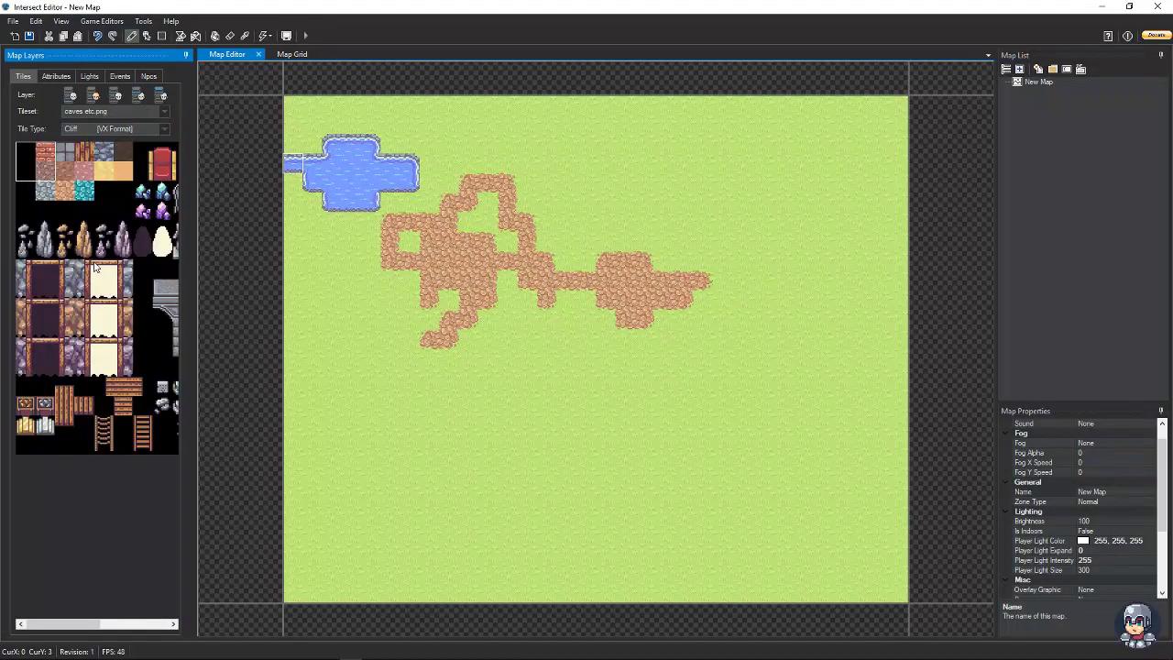
click(91, 129)
click(92, 111)
drag(165, 200, 164, 127)
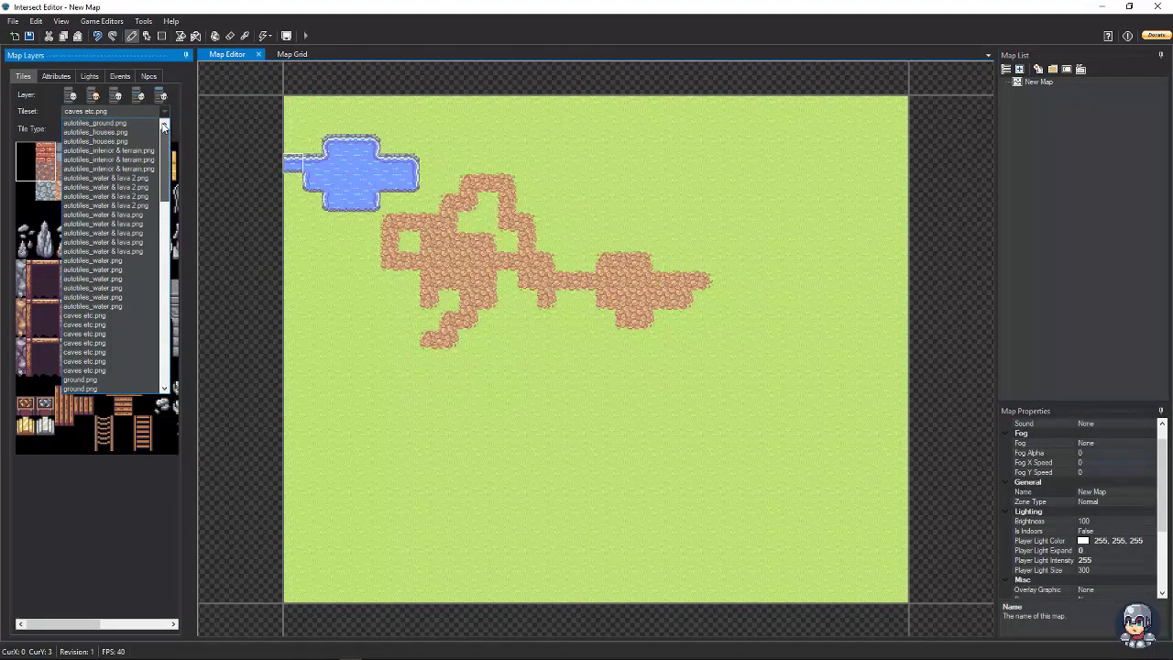
click(87, 142)
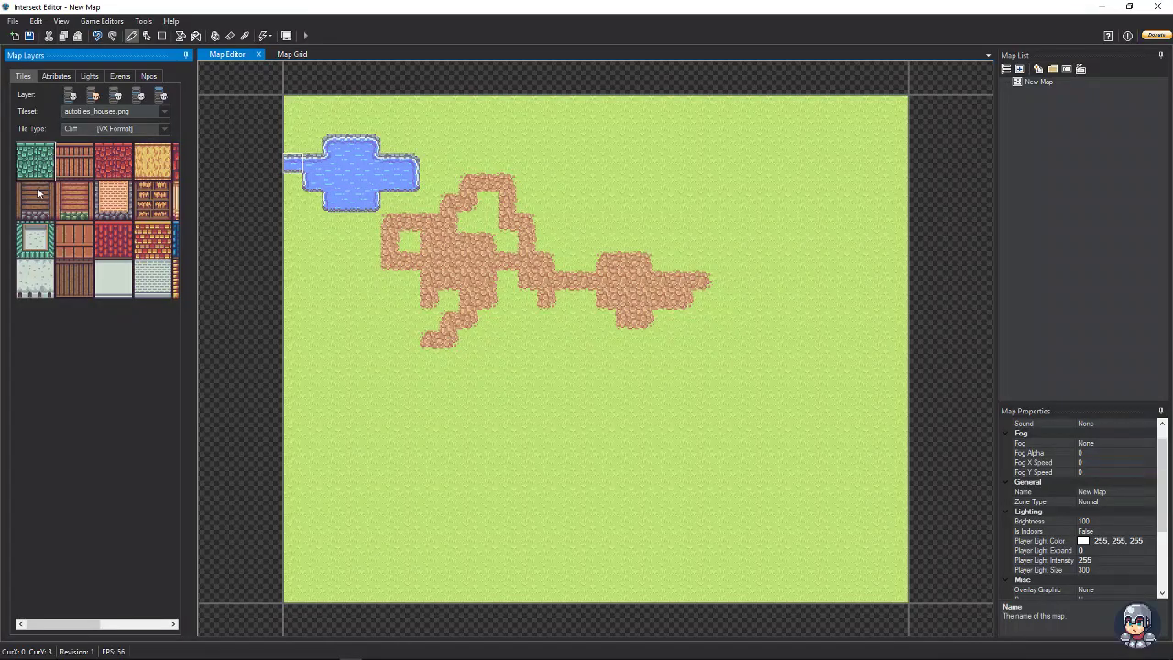
click(37, 197)
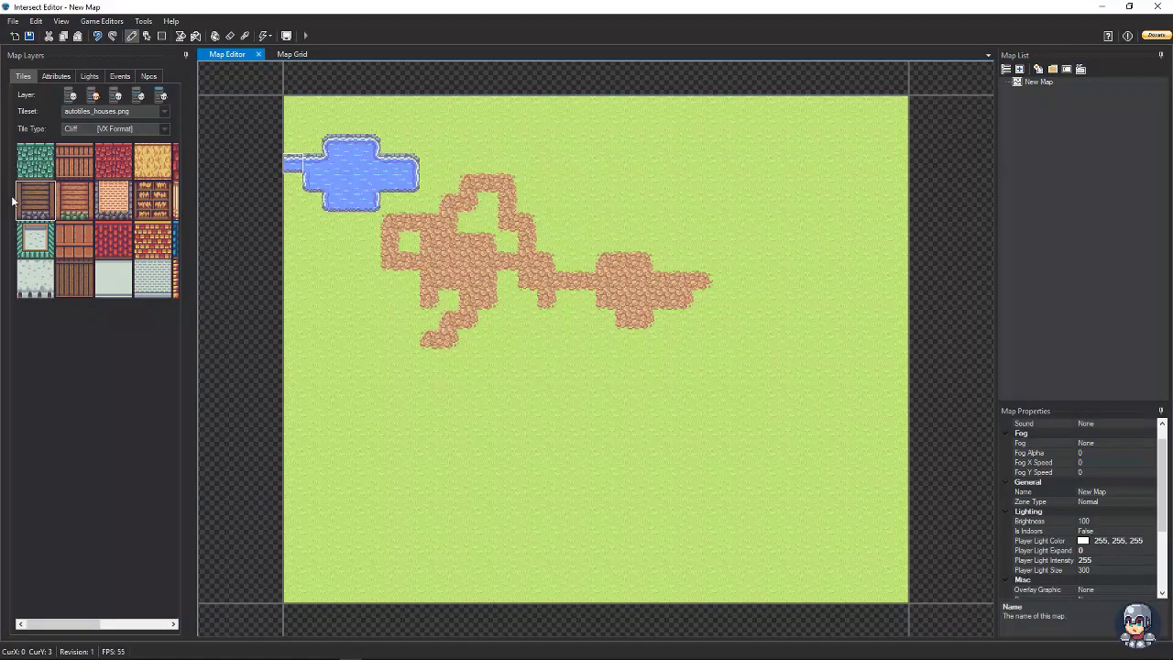
Paint a wooden wall block below the path and top it with a green tiled roof.
click(44, 210)
mouse_move(424, 438)
mouse_down()
mouse_move(435, 450)
mouse_move(449, 419)
mouse_move(473, 438)
mouse_up()
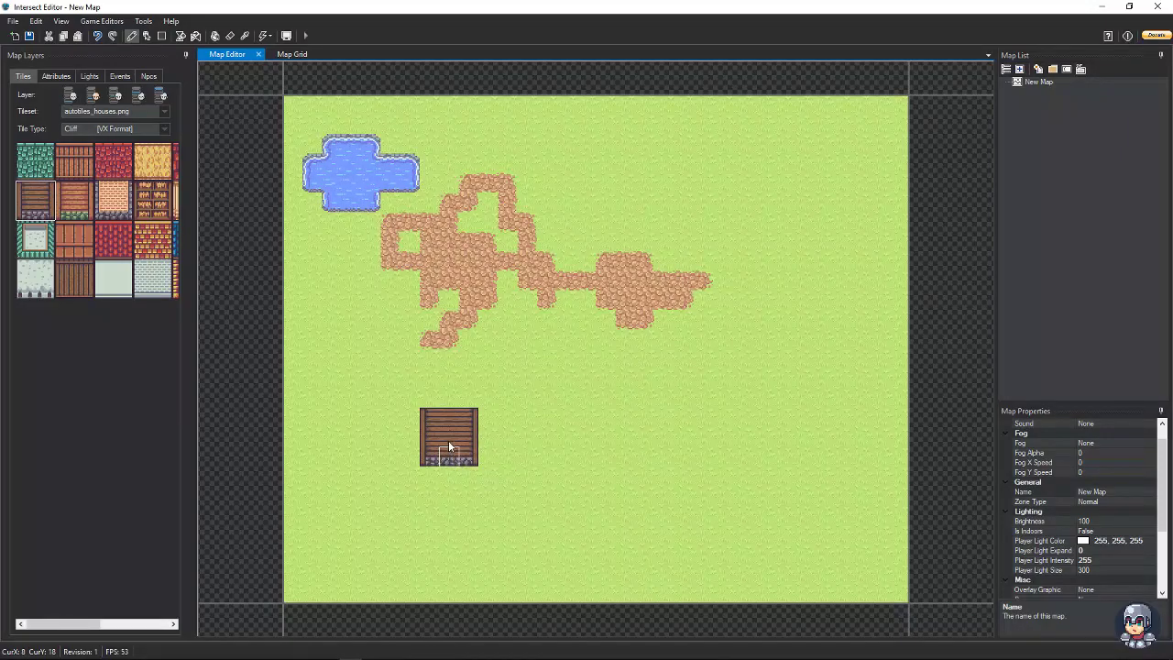
mouse_move(488, 474)
mouse_down()
mouse_move(501, 426)
mouse_move(482, 430)
mouse_move(483, 443)
mouse_move(430, 475)
mouse_move(452, 475)
mouse_move(454, 450)
mouse_move(454, 464)
mouse_move(511, 474)
mouse_up()
click(18, 156)
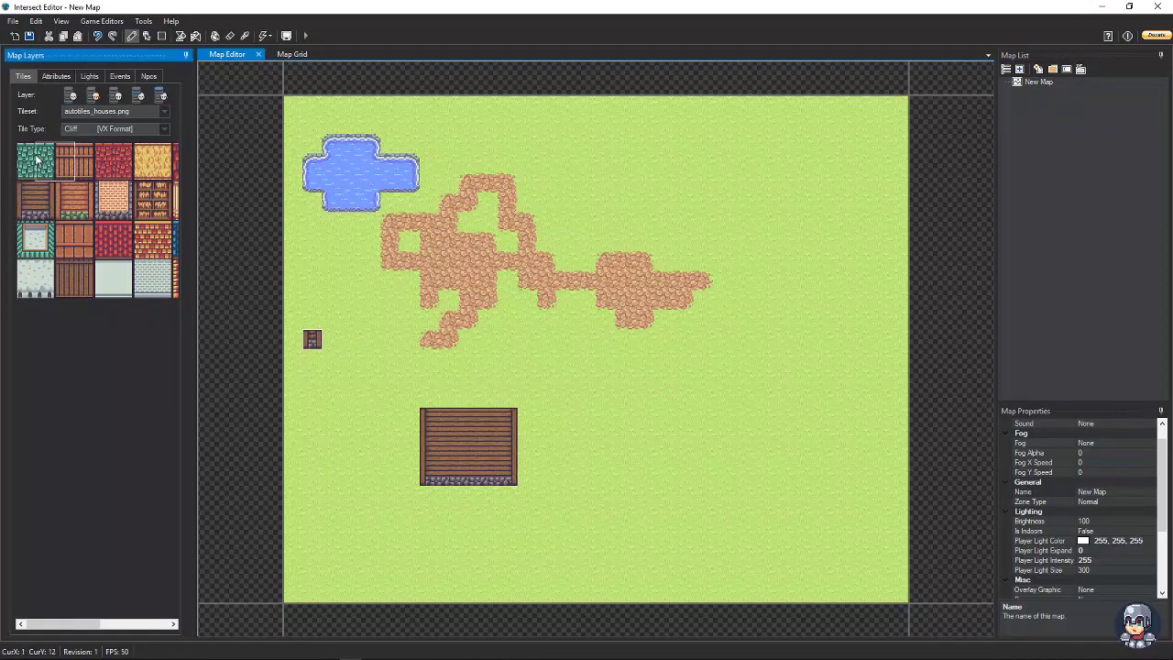
mouse_move(427, 395)
mouse_down()
mouse_move(510, 400)
mouse_move(502, 384)
mouse_move(429, 385)
mouse_move(431, 365)
mouse_move(506, 362)
mouse_move(493, 401)
mouse_up()
mouse_move(506, 376)
right_down()
mouse_move(433, 377)
mouse_move(514, 385)
mouse_move(483, 399)
mouse_move(438, 397)
right_up()
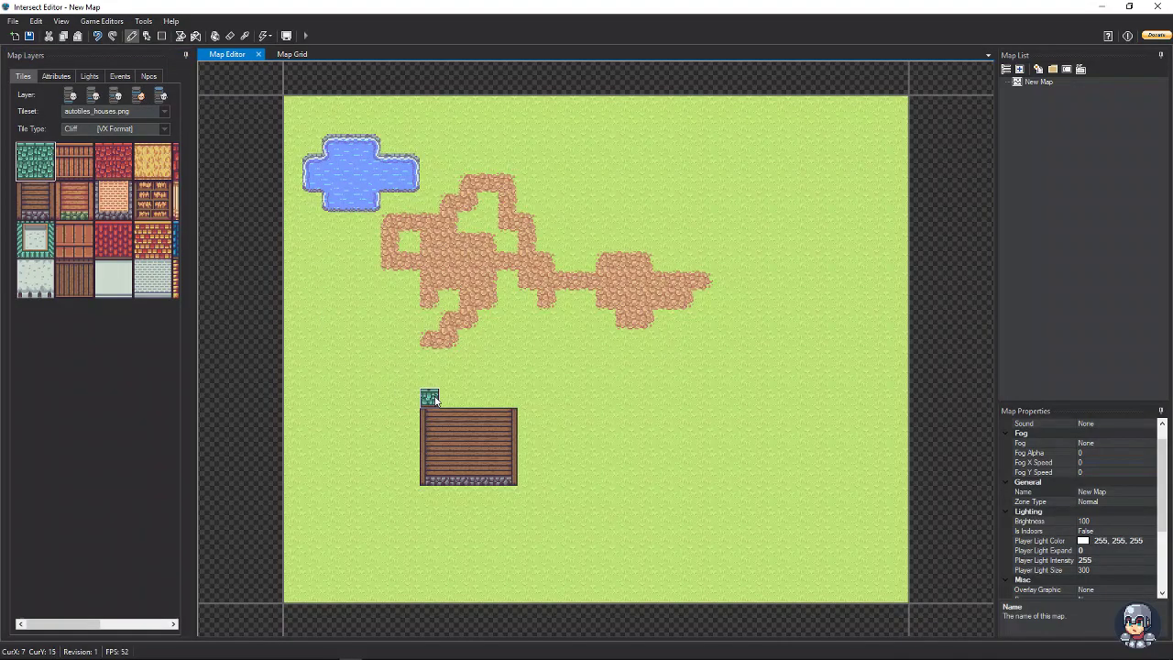
mouse_move(430, 397)
mouse_down()
mouse_move(505, 400)
mouse_move(506, 382)
mouse_move(422, 380)
mouse_move(432, 361)
mouse_move(503, 362)
mouse_up()
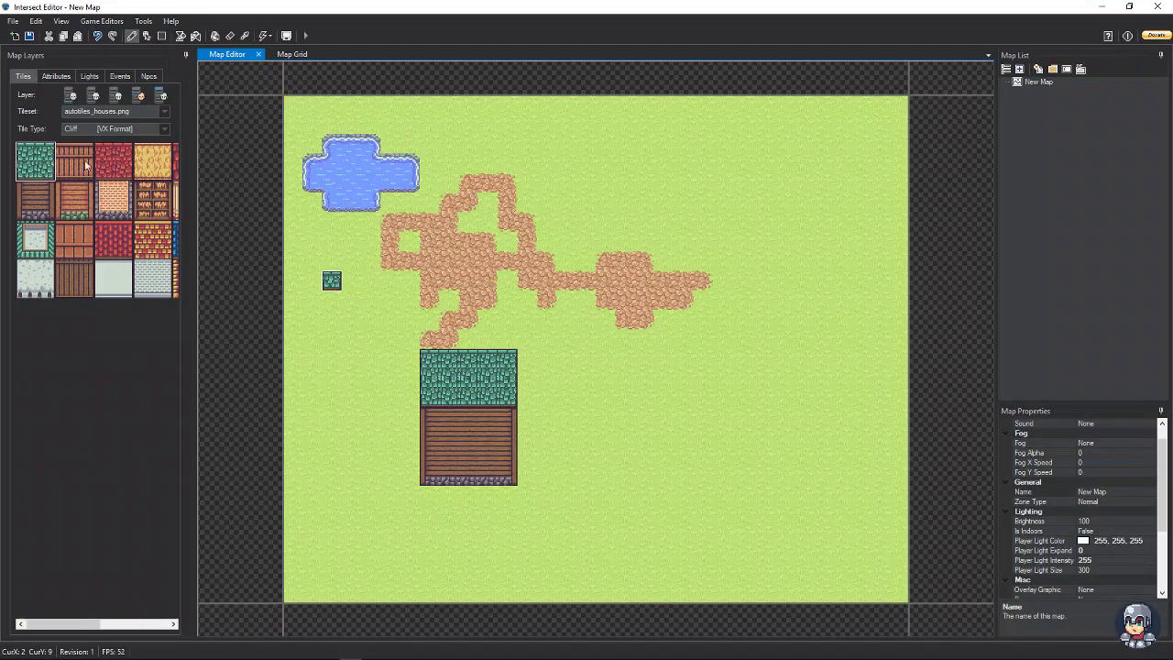
From autotiles_water & lava 2.png, place waterfall tiles at the map's top edge above the pond.
click(85, 111)
click(87, 191)
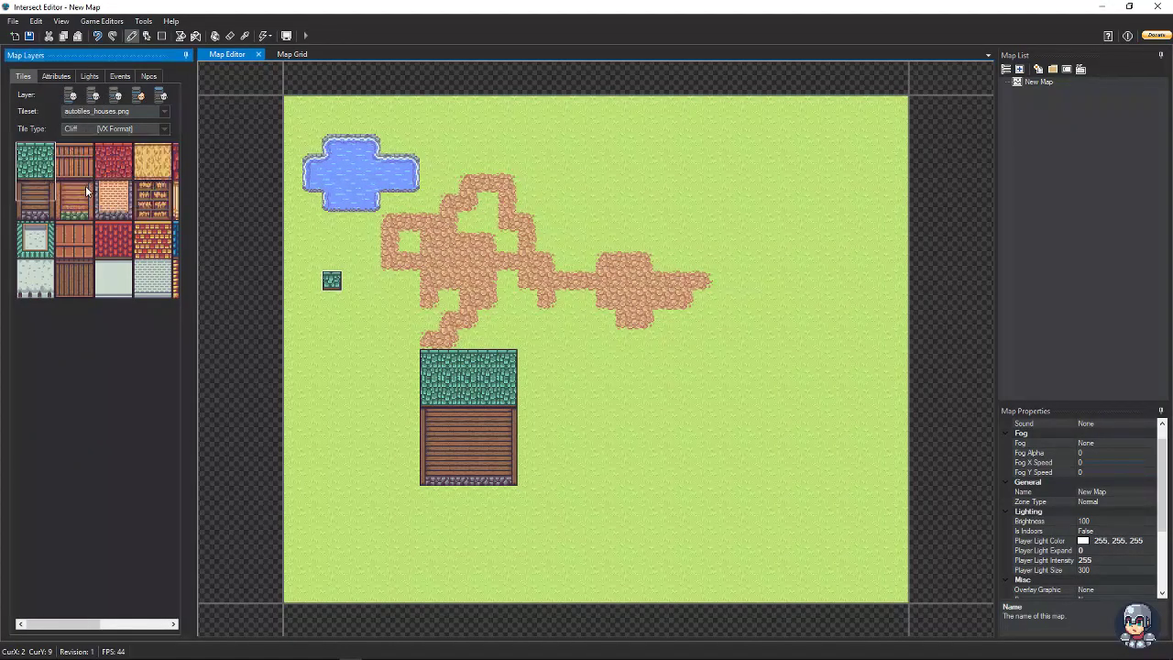
click(89, 112)
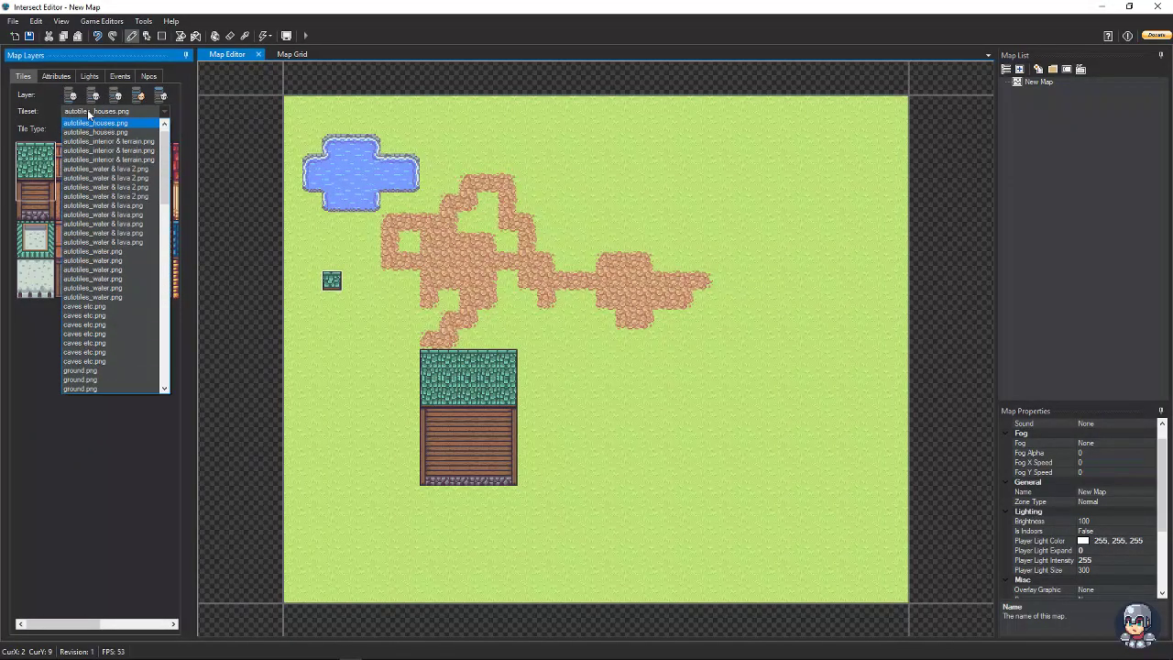
click(95, 187)
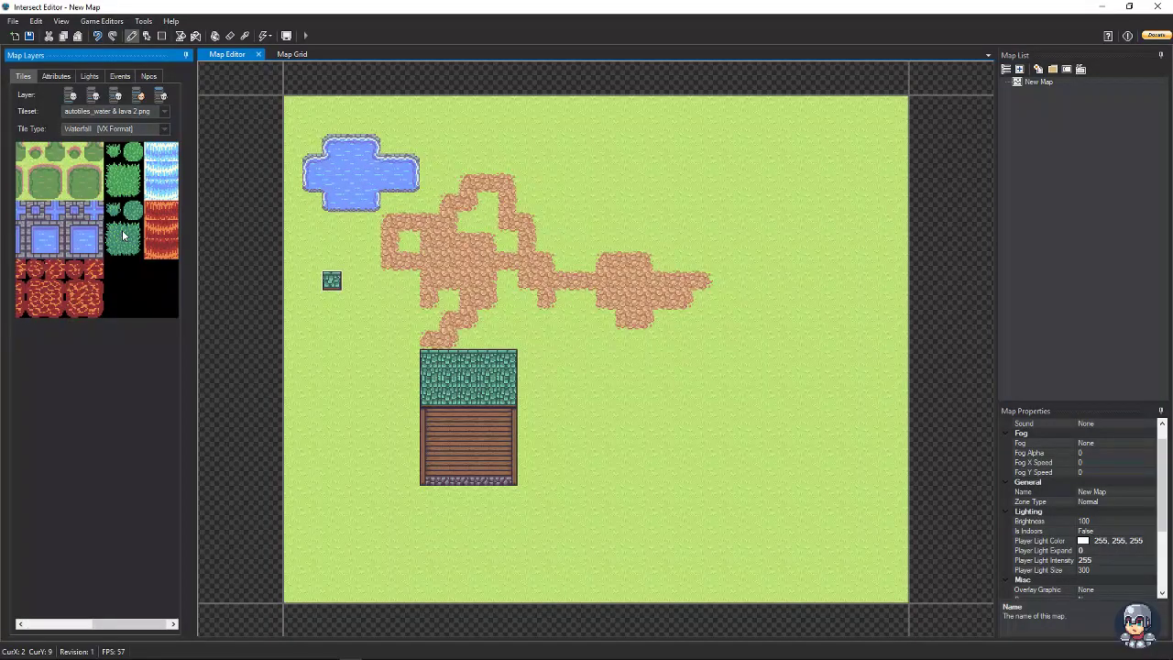
click(154, 156)
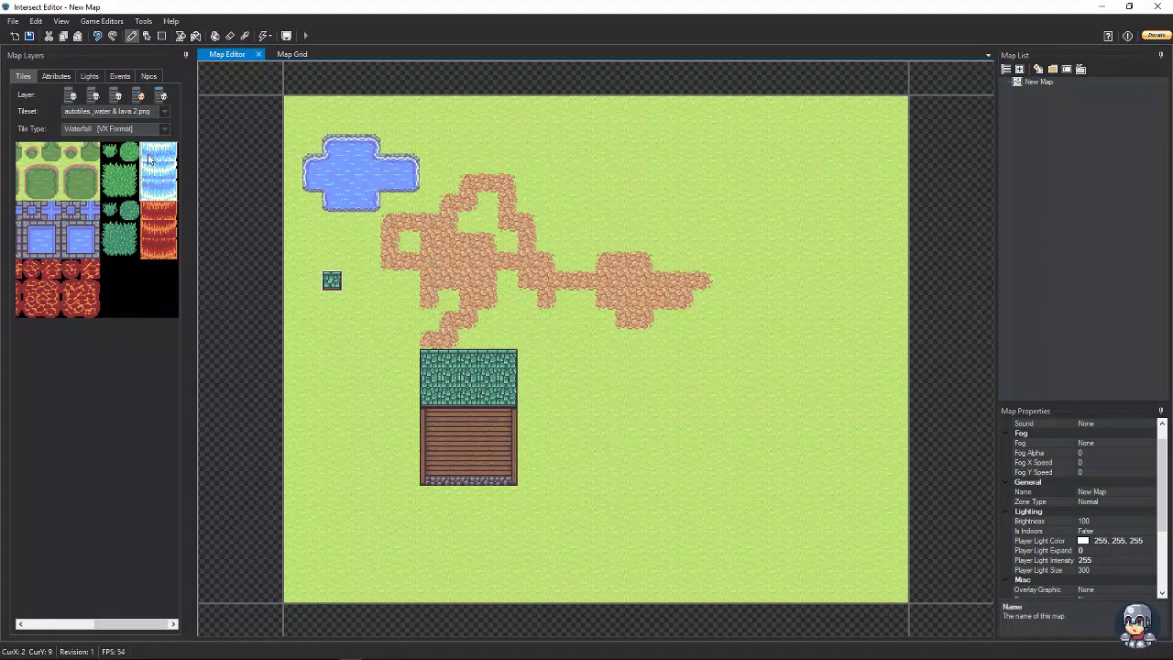
click(119, 163)
click(331, 107)
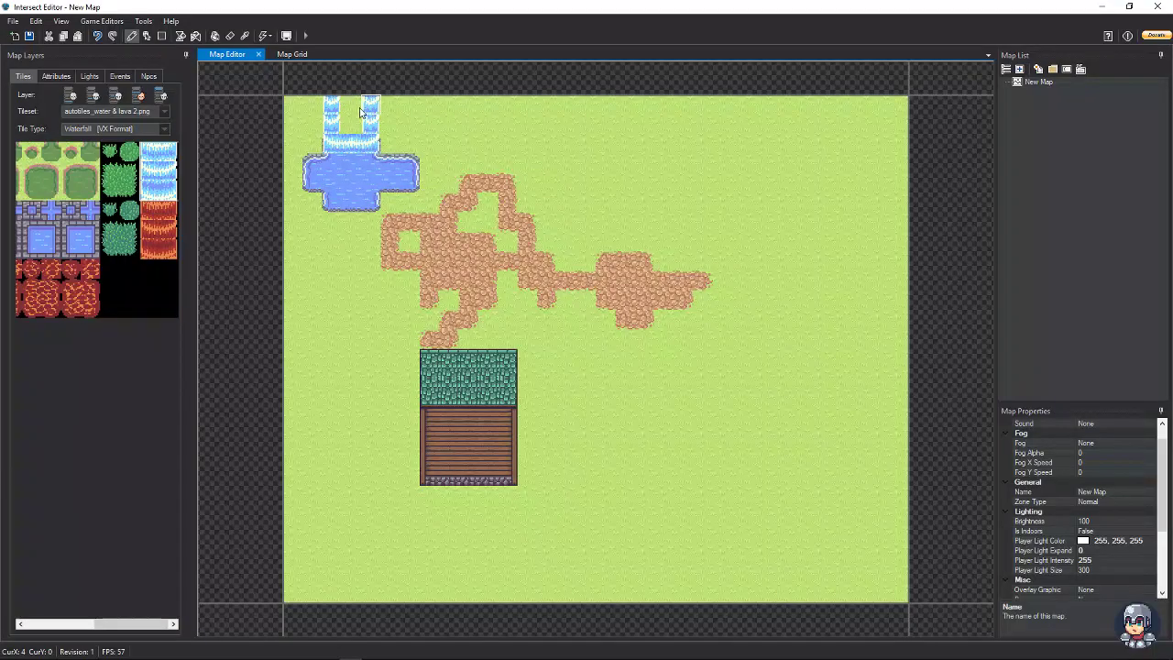
click(370, 106)
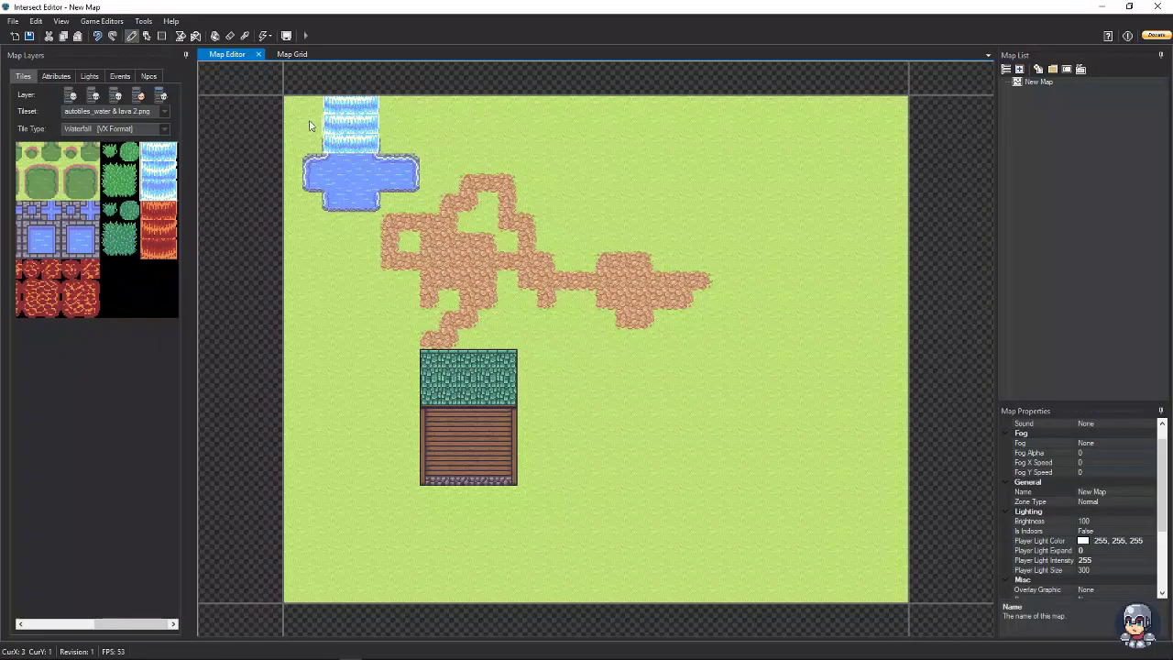
Set Tile Type to Autotile [XP Format] and select the stone-bordered water block.
click(84, 130)
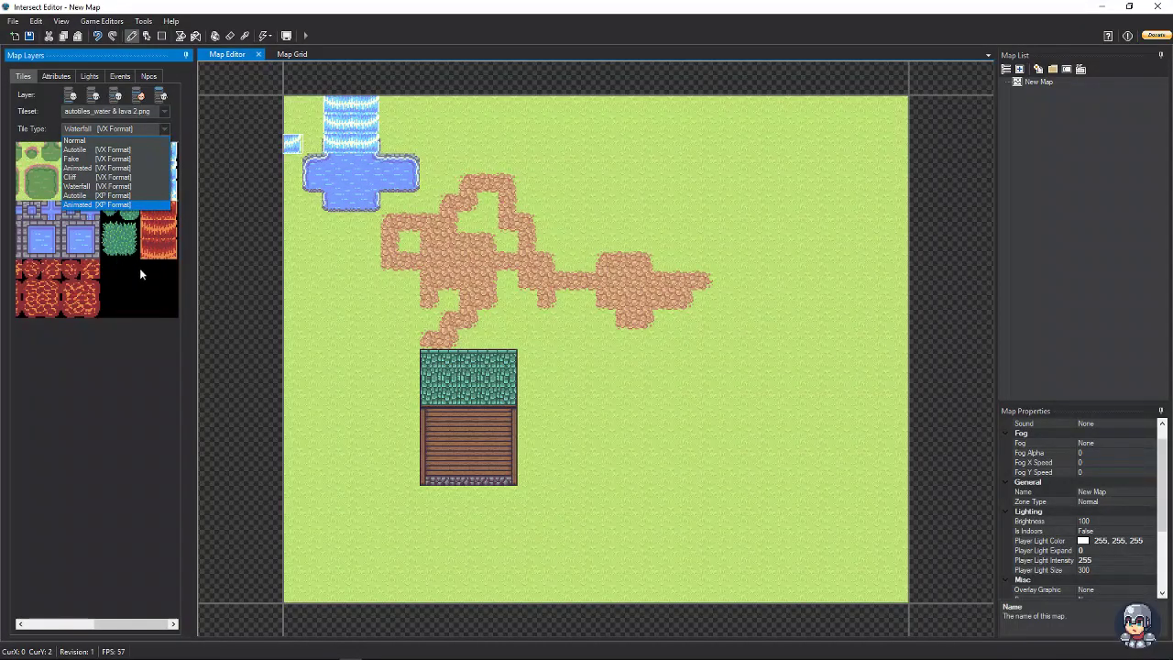
click(84, 195)
click(47, 218)
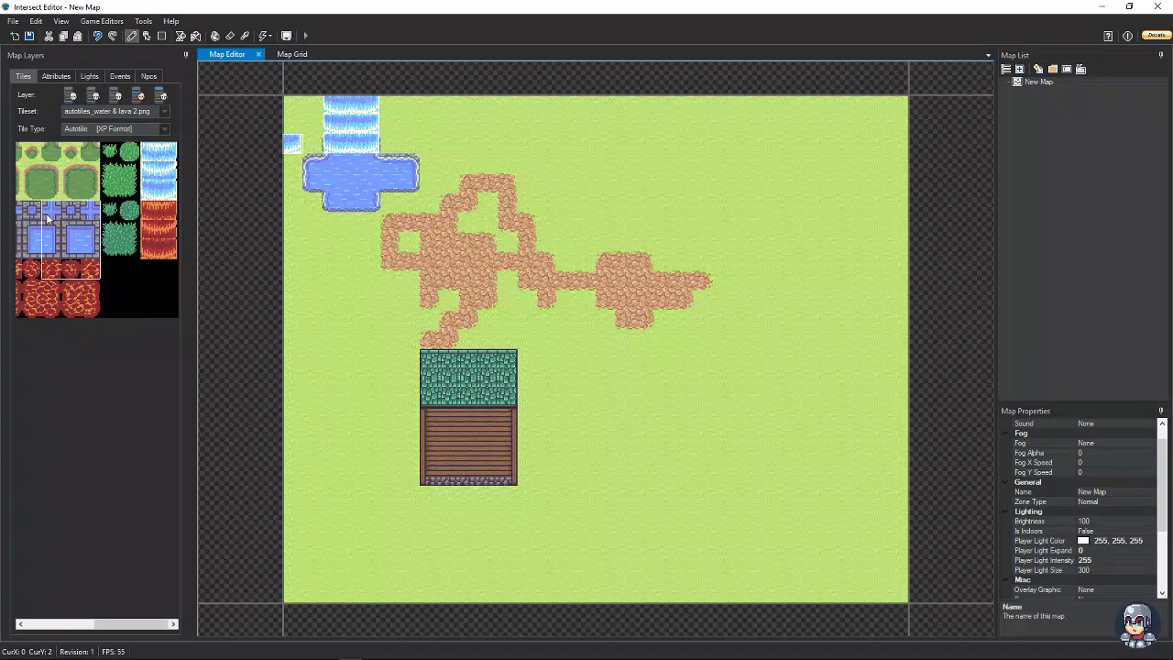
click(116, 234)
click(82, 197)
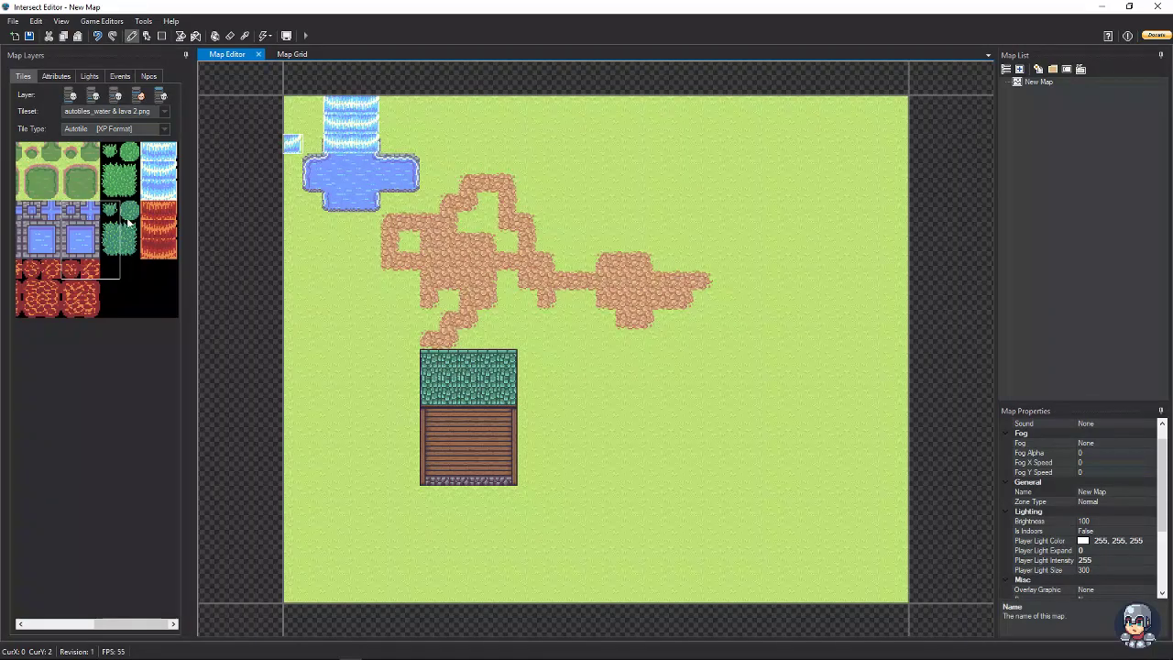
click(55, 214)
Switch back to Normal tiles, paint the block beside the pond, then pick the grass corner tile.
click(114, 129)
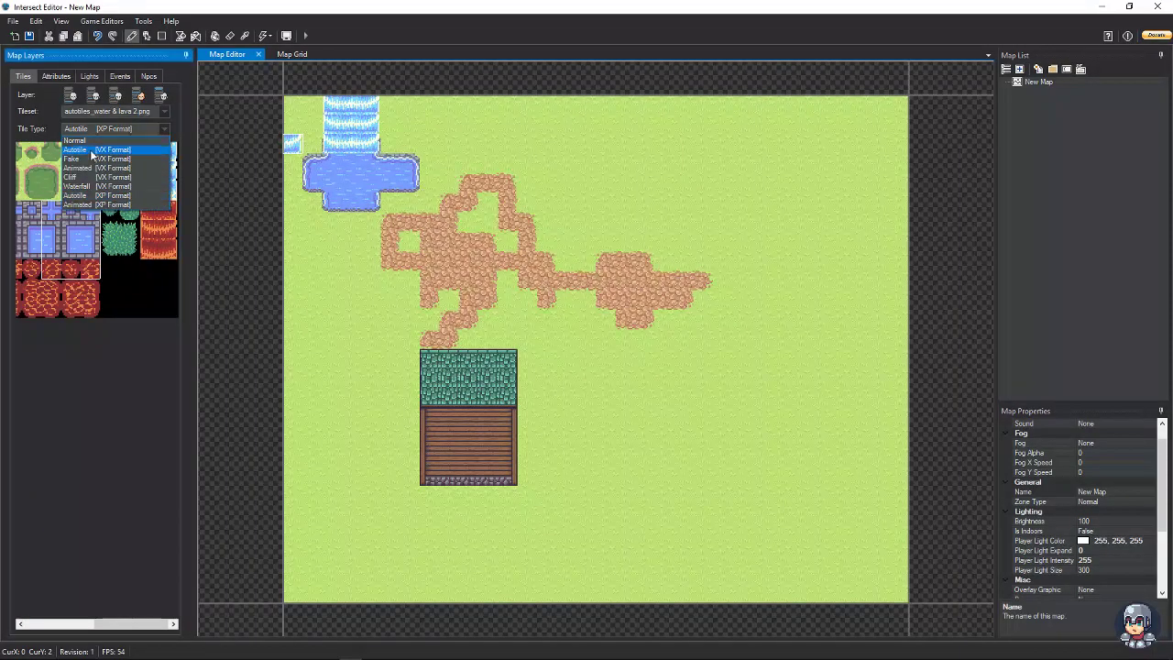
click(80, 140)
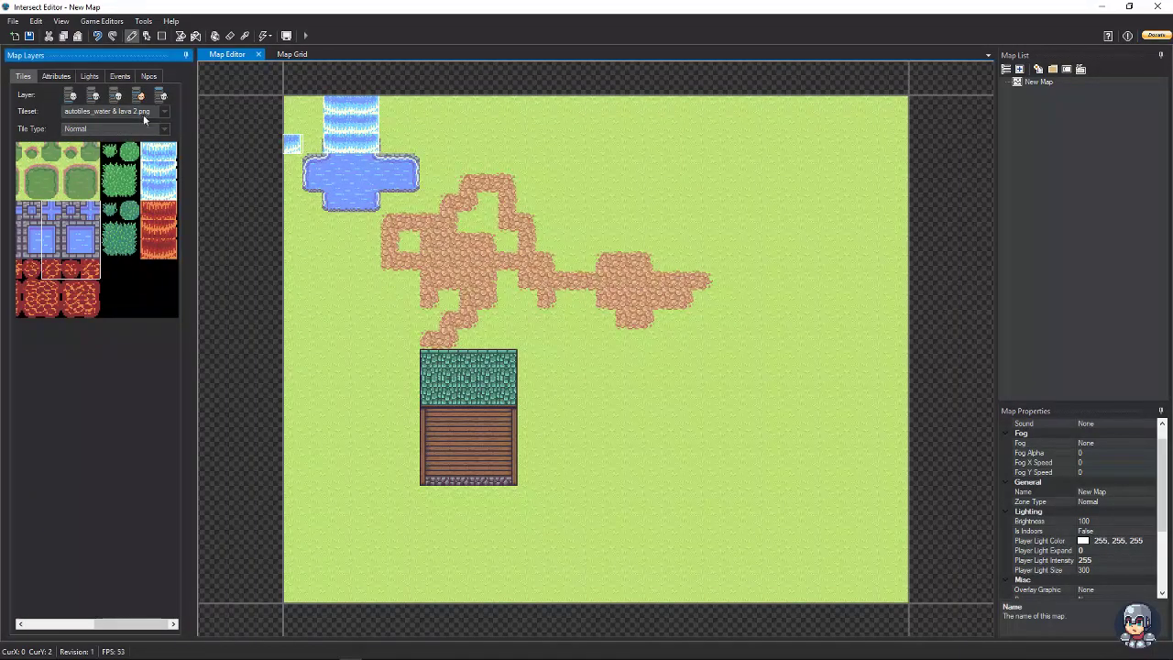
click(93, 111)
click(97, 111)
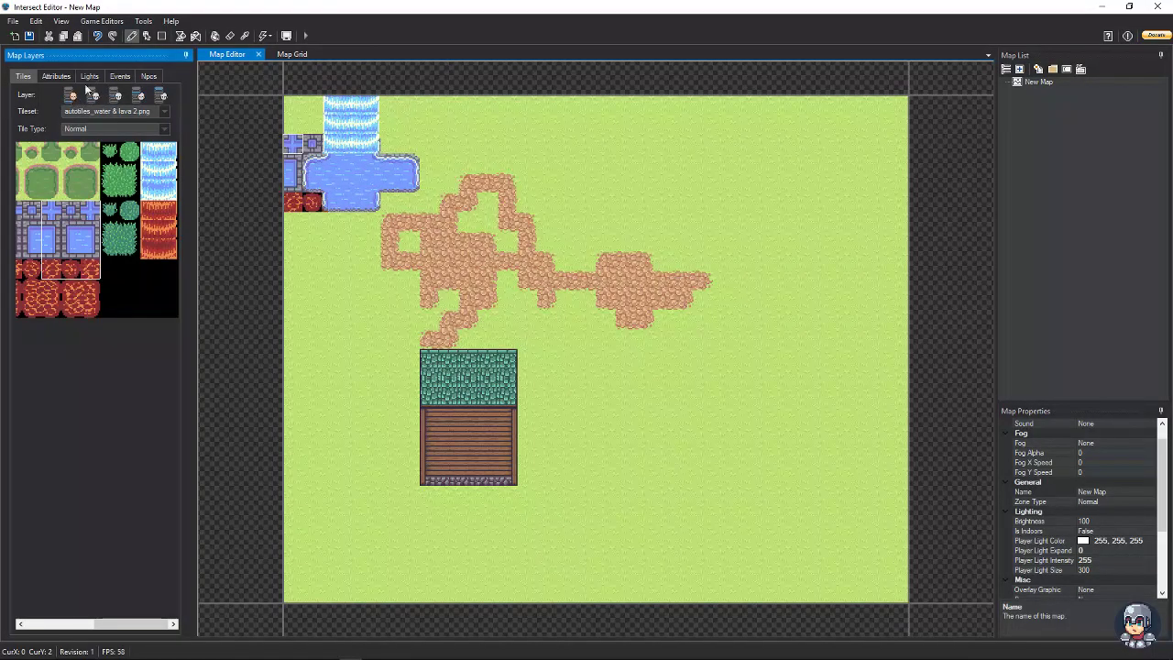
click(297, 198)
click(48, 171)
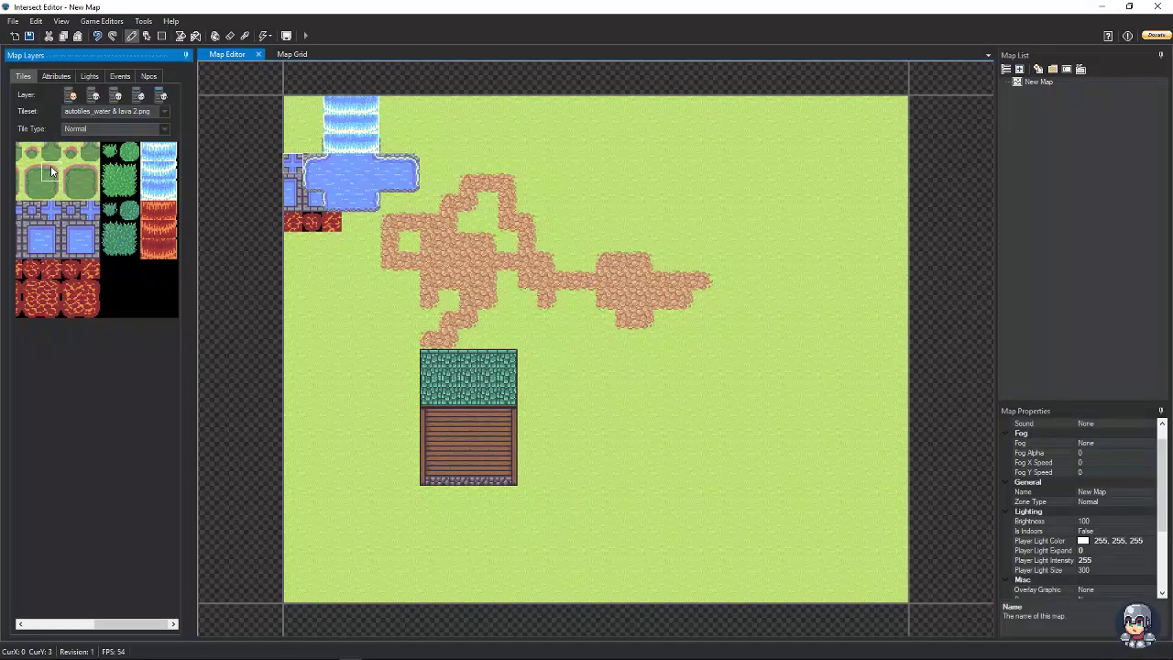
Save the map and bring Intersect Client to the front.
click(29, 36)
click(625, 354)
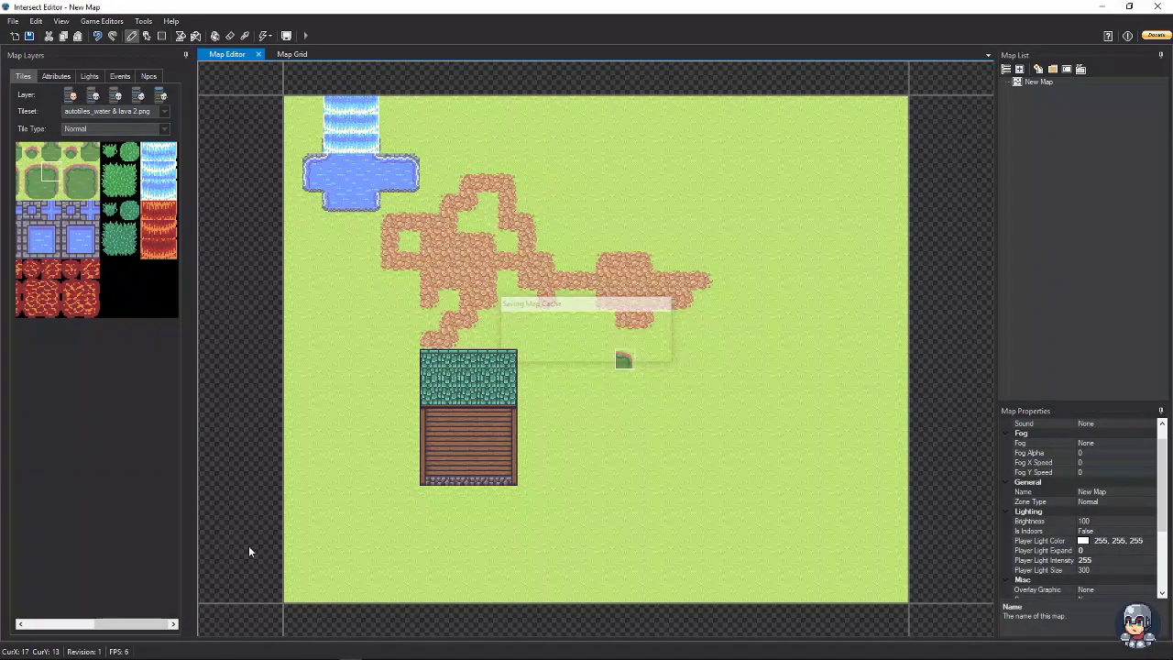
click(327, 650)
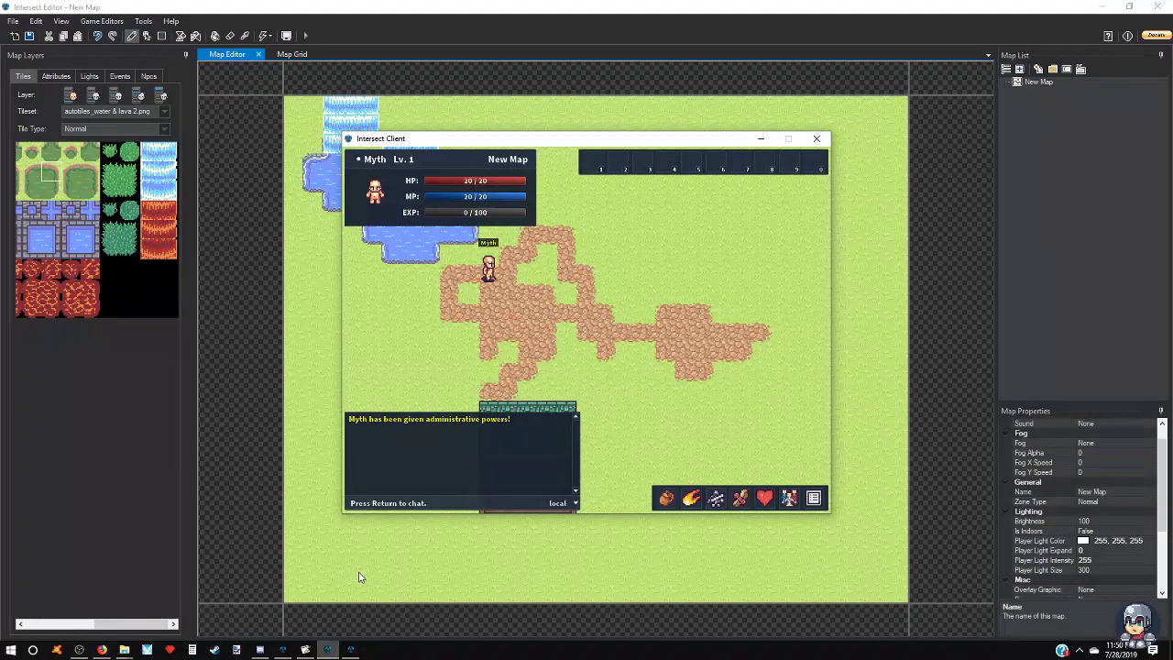
Walk the character past the pond, down the dirt path and straight through the house.
key(Left)
key(Up)
key(Down)
key(Right)
key(Down)
key(Right)
key(Down)
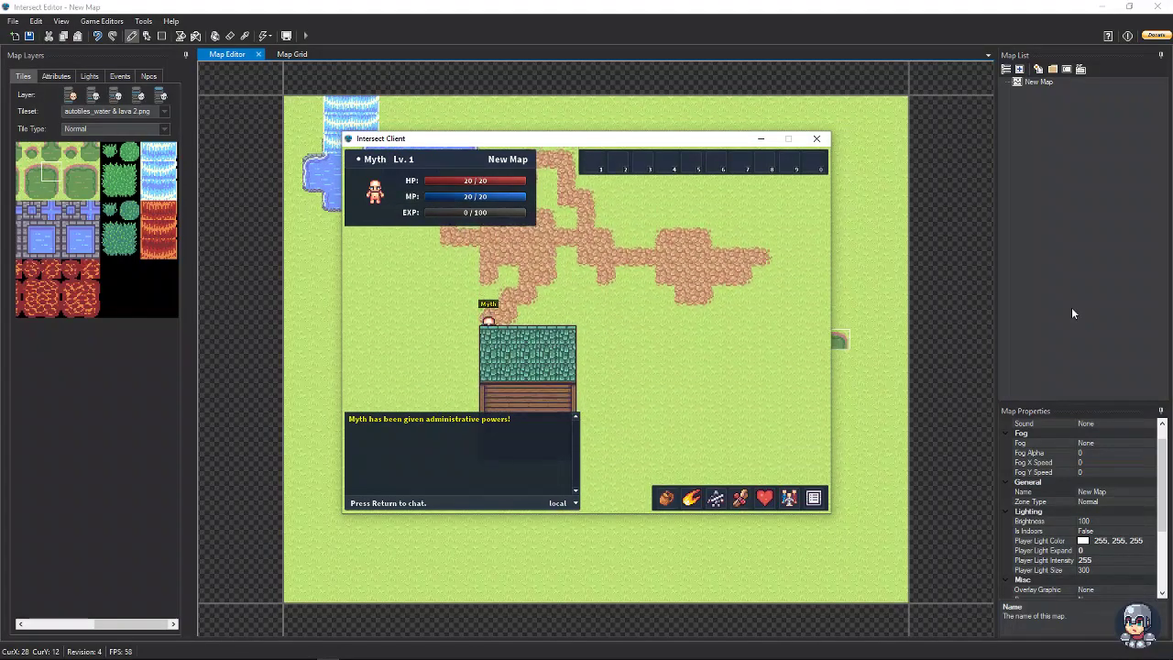
key(Right)
key(Right)
key(Down)
key(Left)
key(Up)
In the Attributes tab, mark the house walls, roof's lower row and pond tiles as Blocked.
click(440, 4)
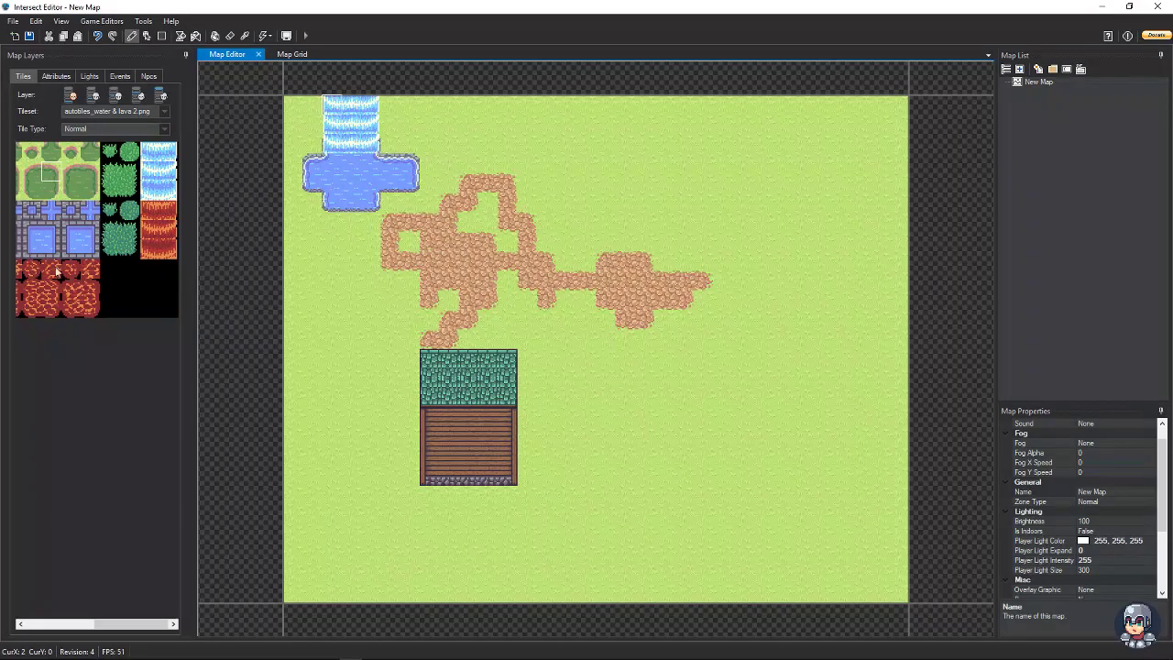
click(56, 77)
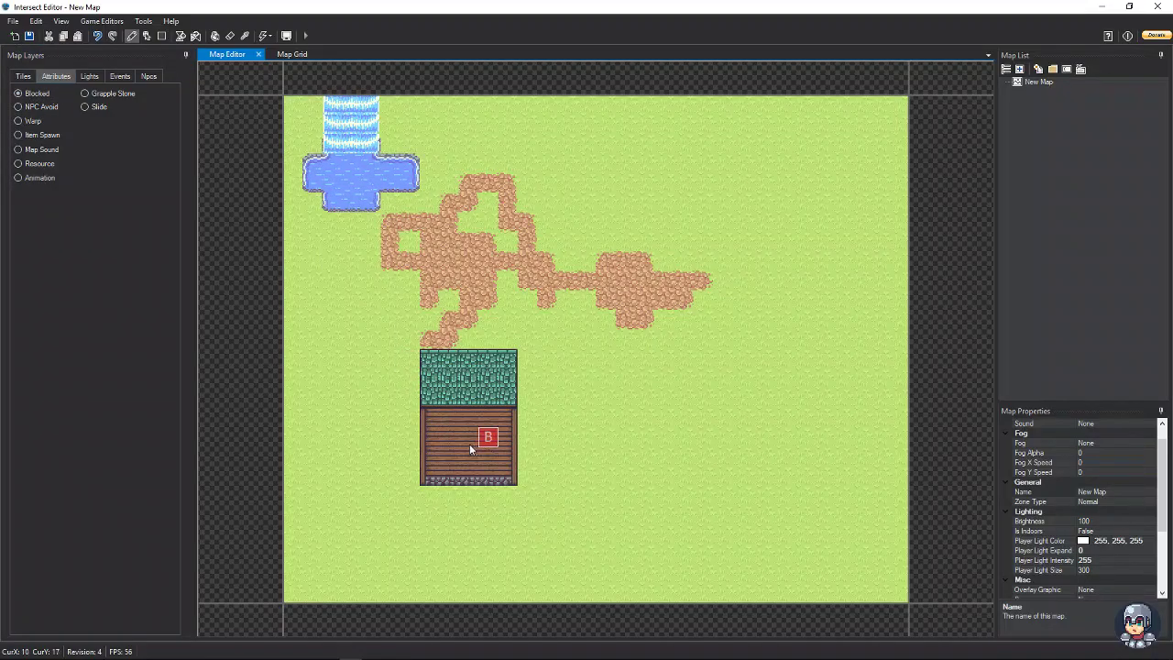
mouse_move(428, 417)
mouse_down()
mouse_move(503, 418)
mouse_move(510, 479)
mouse_move(438, 481)
mouse_move(428, 467)
mouse_move(428, 437)
mouse_move(485, 438)
mouse_move(488, 457)
mouse_move(450, 453)
mouse_up()
drag(429, 397, 507, 401)
click(313, 165)
mouse_move(325, 169)
mouse_down()
mouse_move(408, 174)
mouse_move(319, 183)
mouse_move(329, 197)
mouse_move(370, 202)
mouse_move(360, 155)
mouse_move(339, 157)
mouse_move(367, 147)
mouse_move(356, 107)
mouse_up()
Clear stray blocked markers at the pond's top and corner, then save the map.
right_click(370, 105)
click(294, 242)
right_click(293, 241)
click(332, 104)
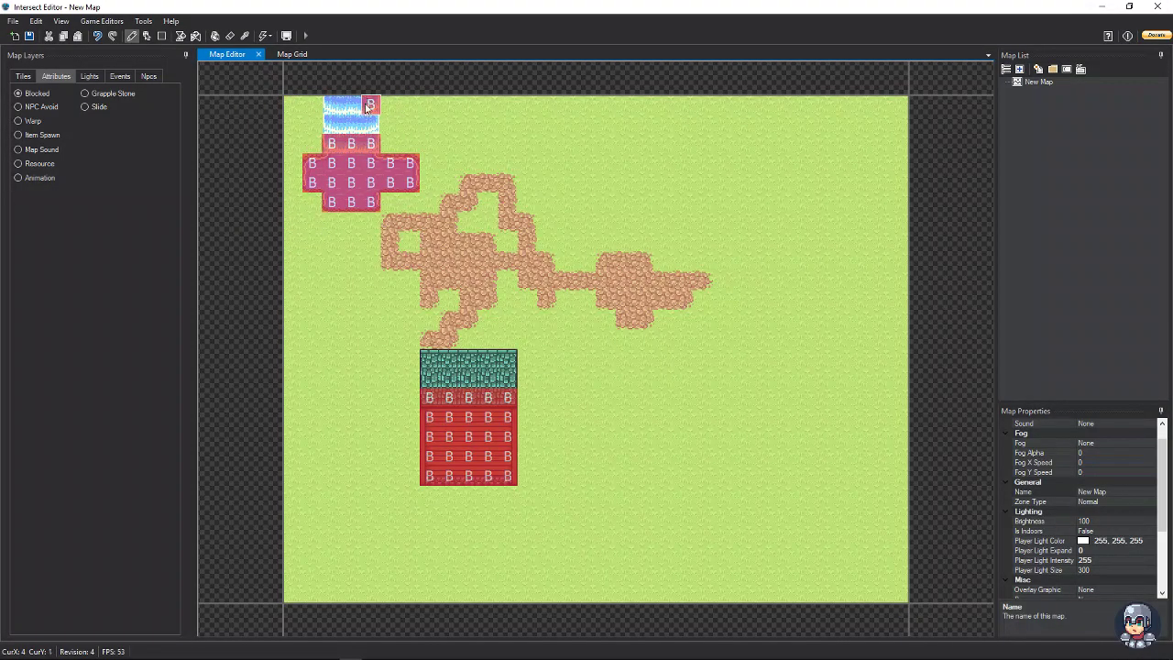
right_click(339, 112)
click(292, 124)
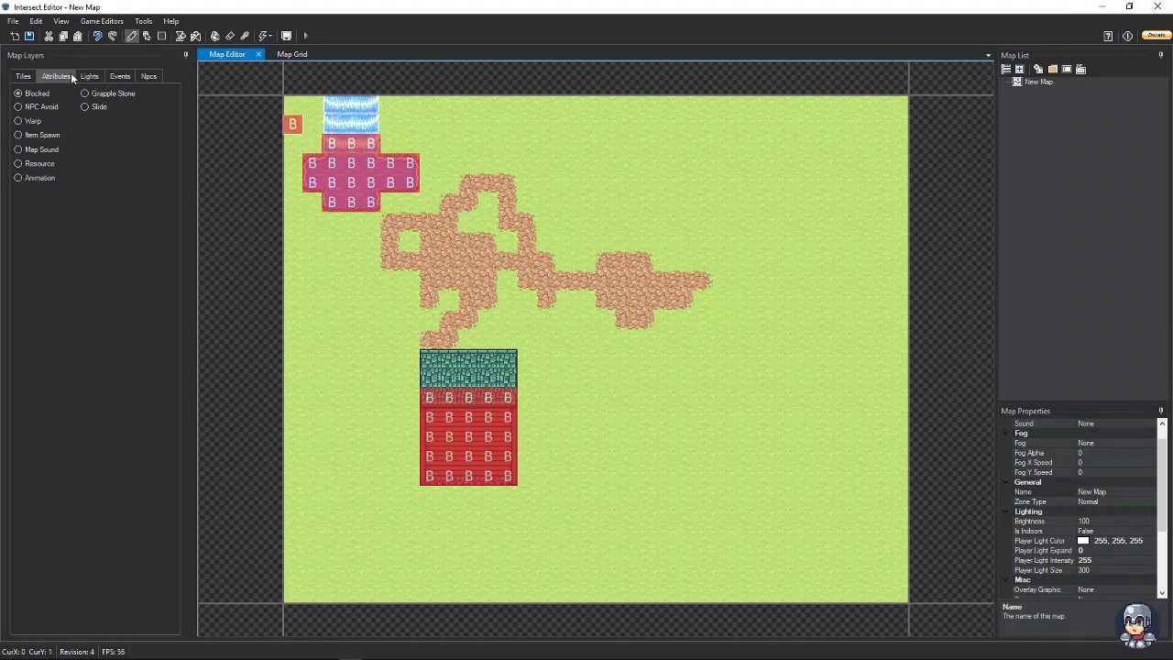
click(29, 36)
click(642, 353)
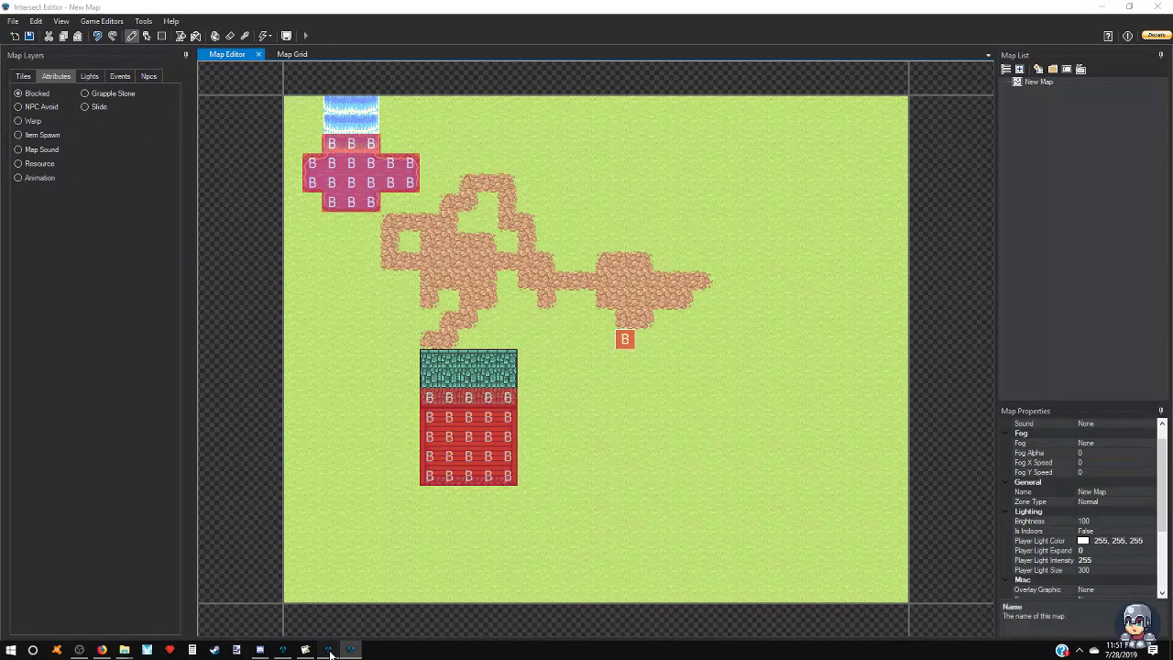
In the game client, walk the character around the house, past its roof and sides.
click(330, 651)
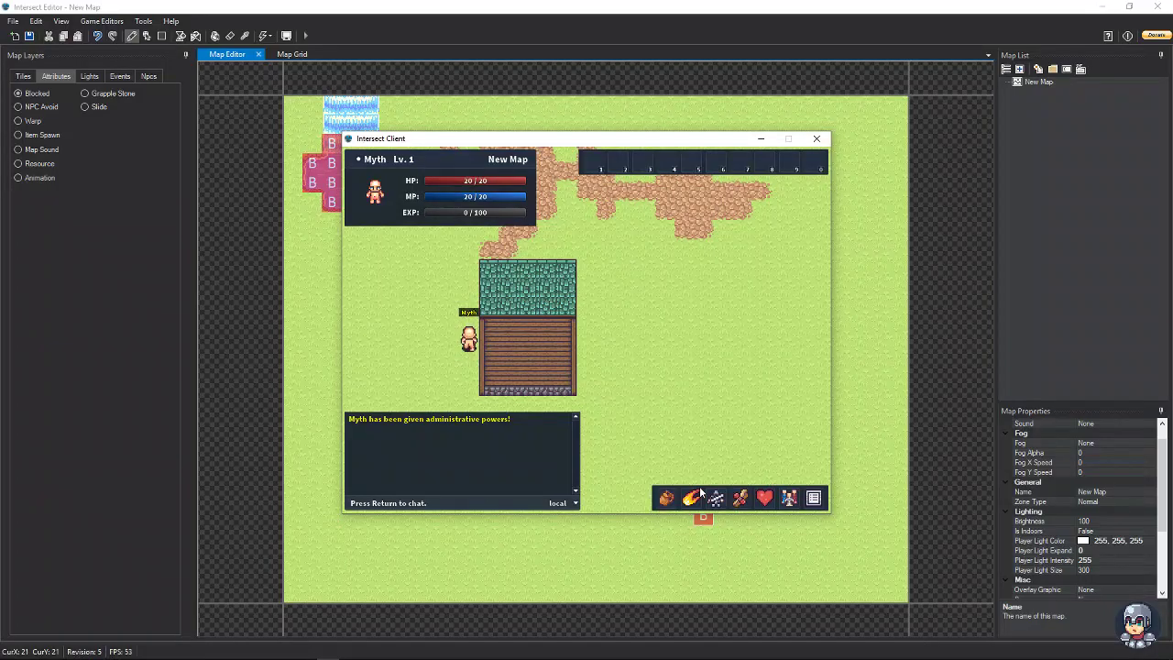
key(Up)
key(Right)
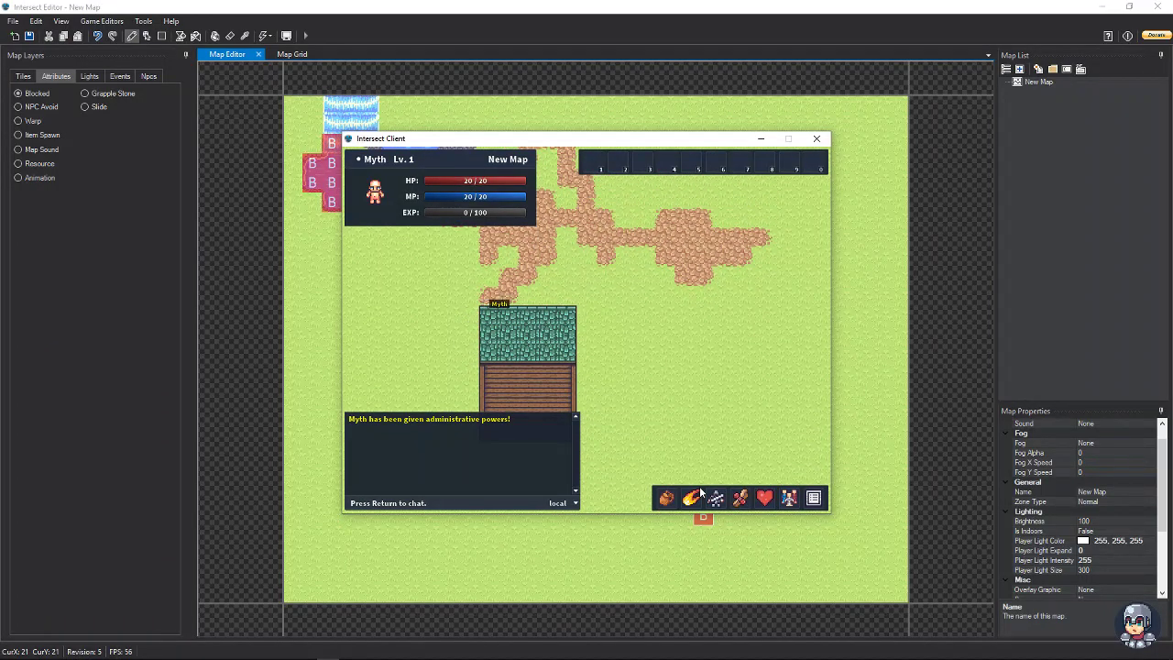
key(Right)
key(Down)
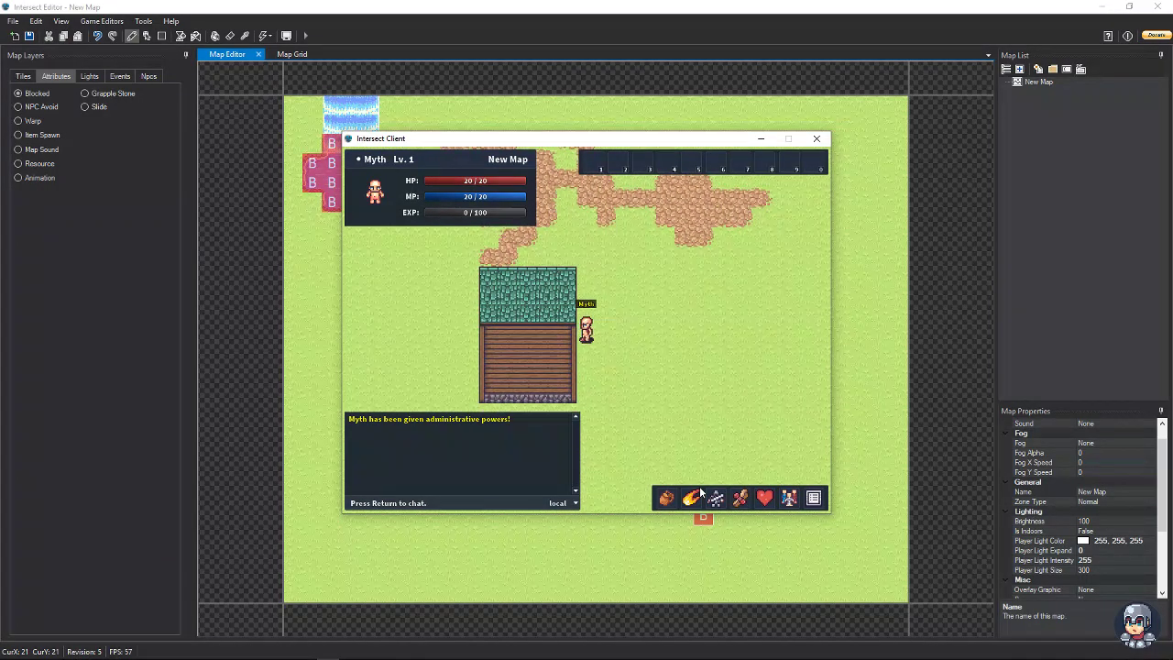
key(Down)
key(Left)
key(Left)
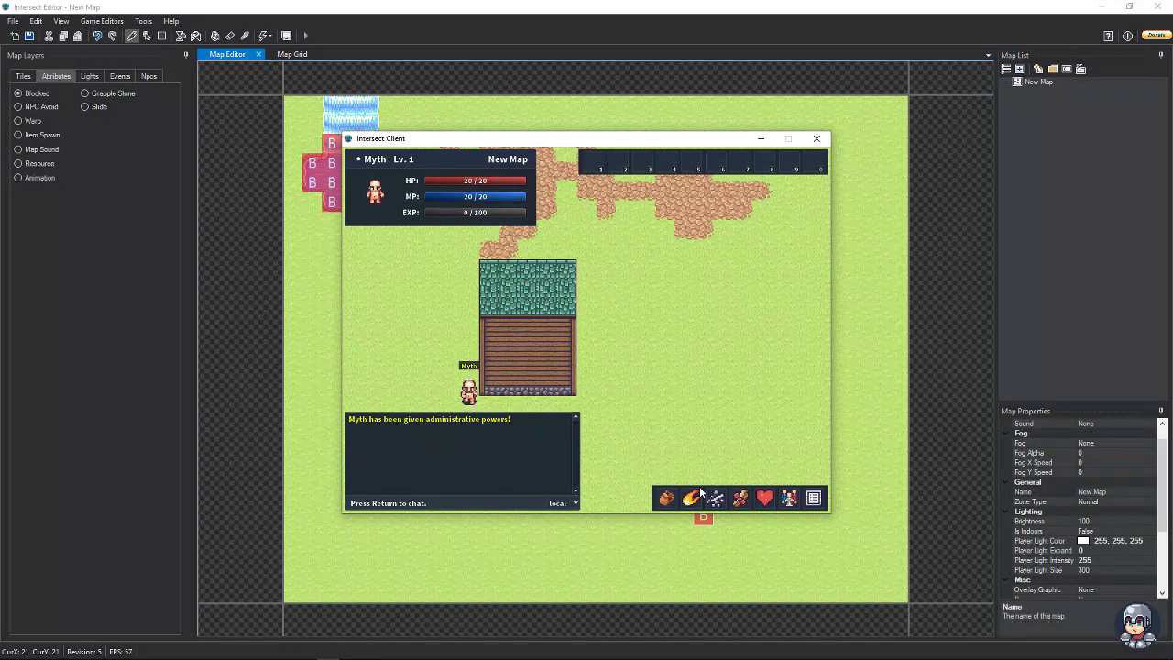
key(Up)
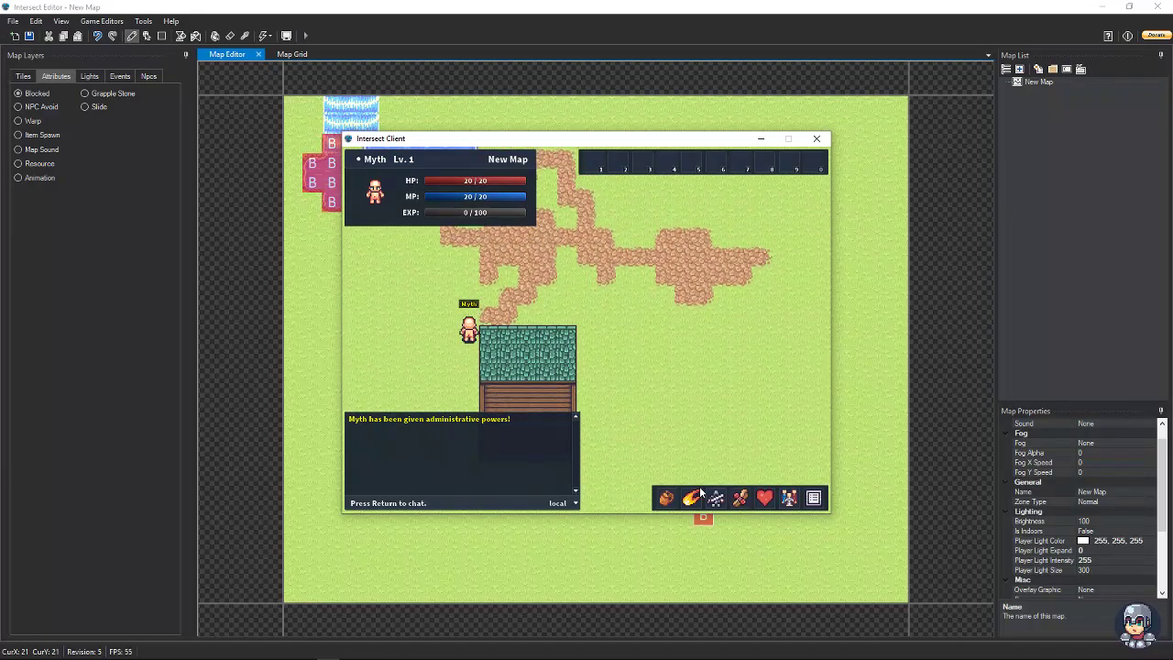
Walk the character up beside the pond to face the water.
key(Left)
key(Up)
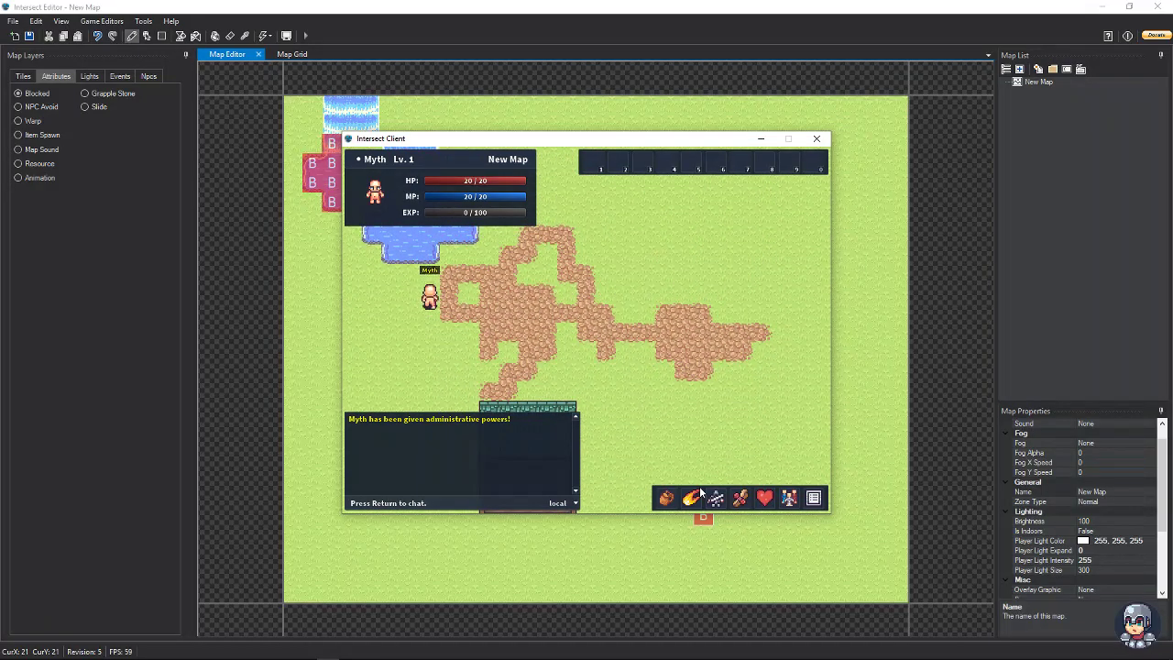
key(Up)
key(Left)
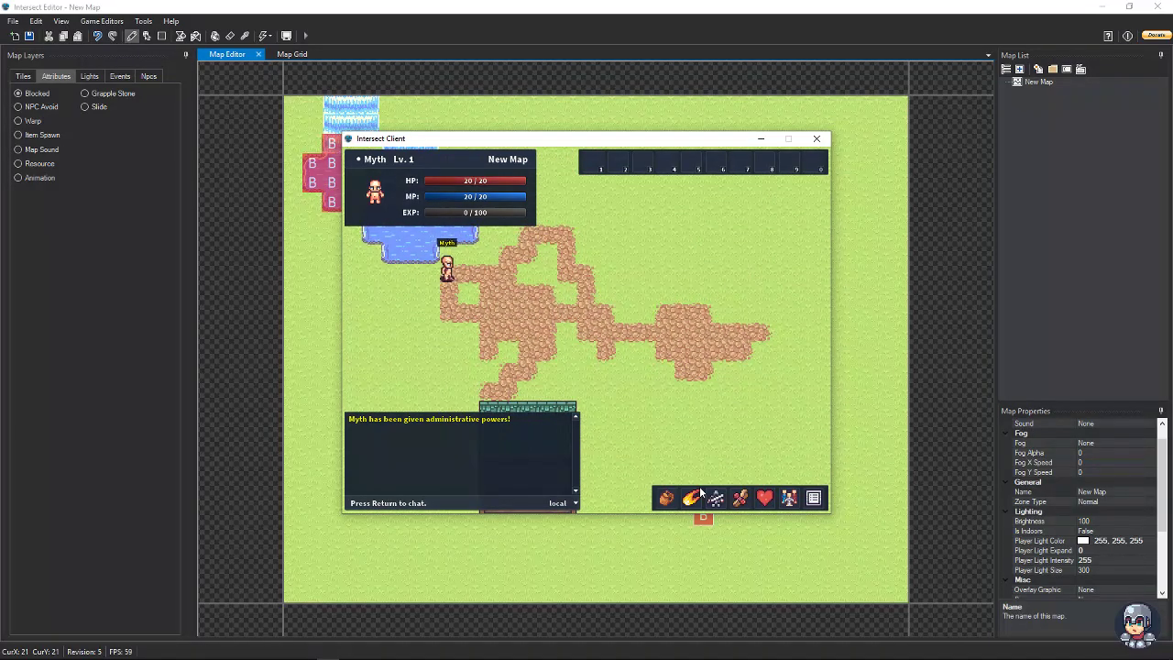
key(Right)
key(Up)
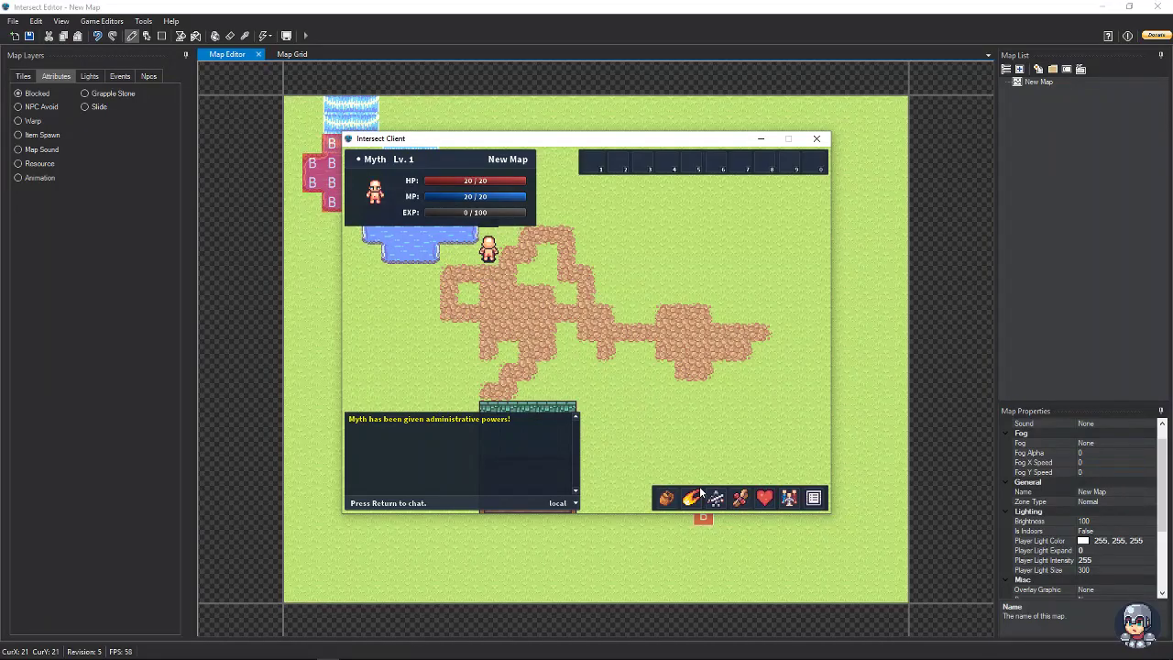
key(Up)
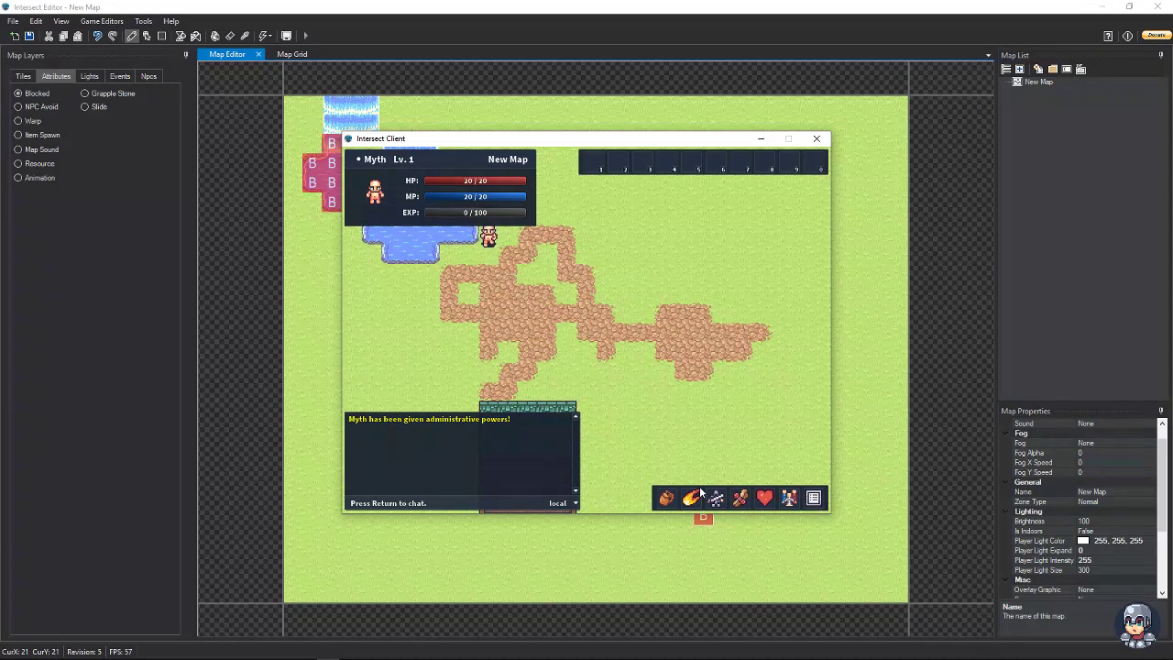
Change the game resolution to 1280,1024 in Options and apply it.
click(812, 498)
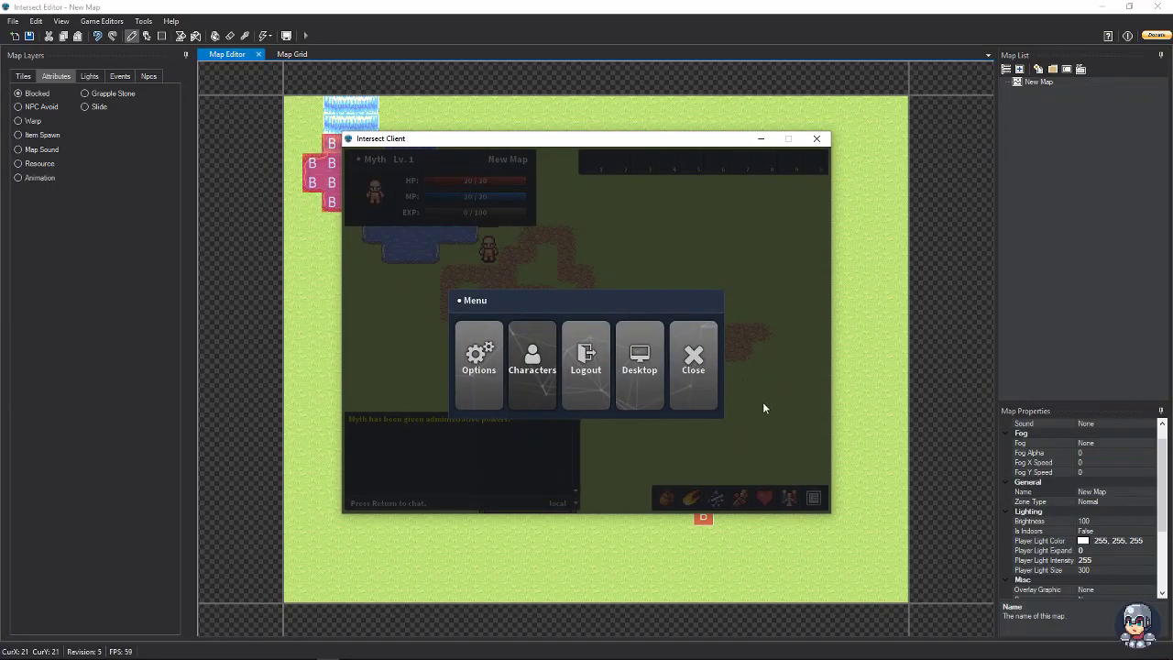
click(481, 353)
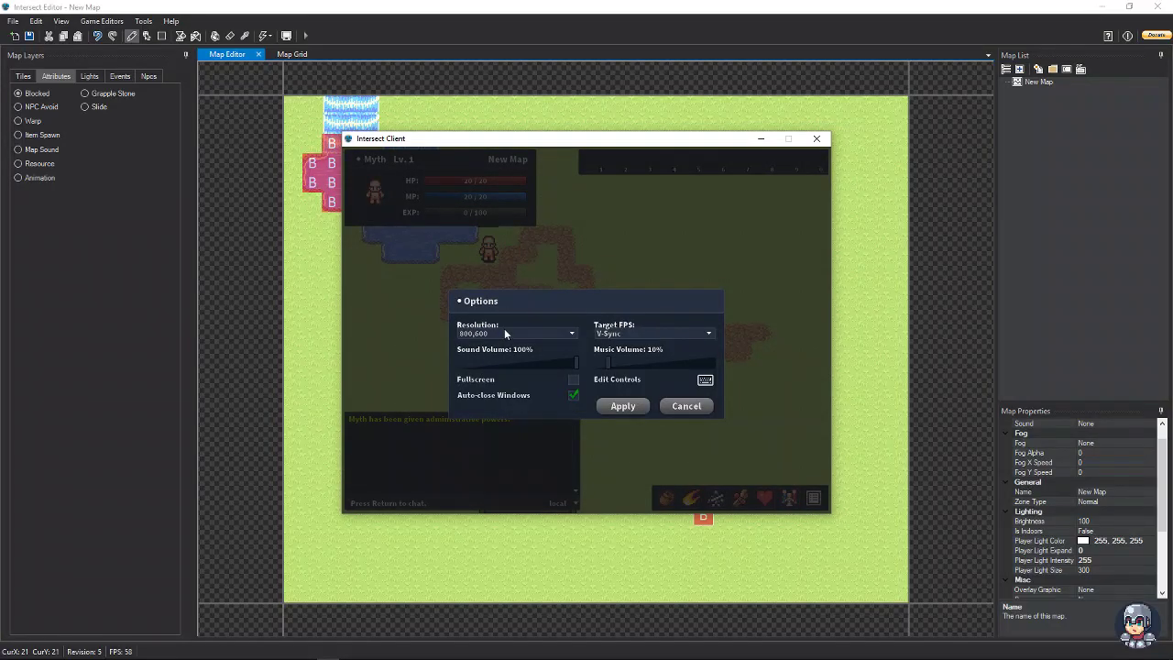
click(504, 328)
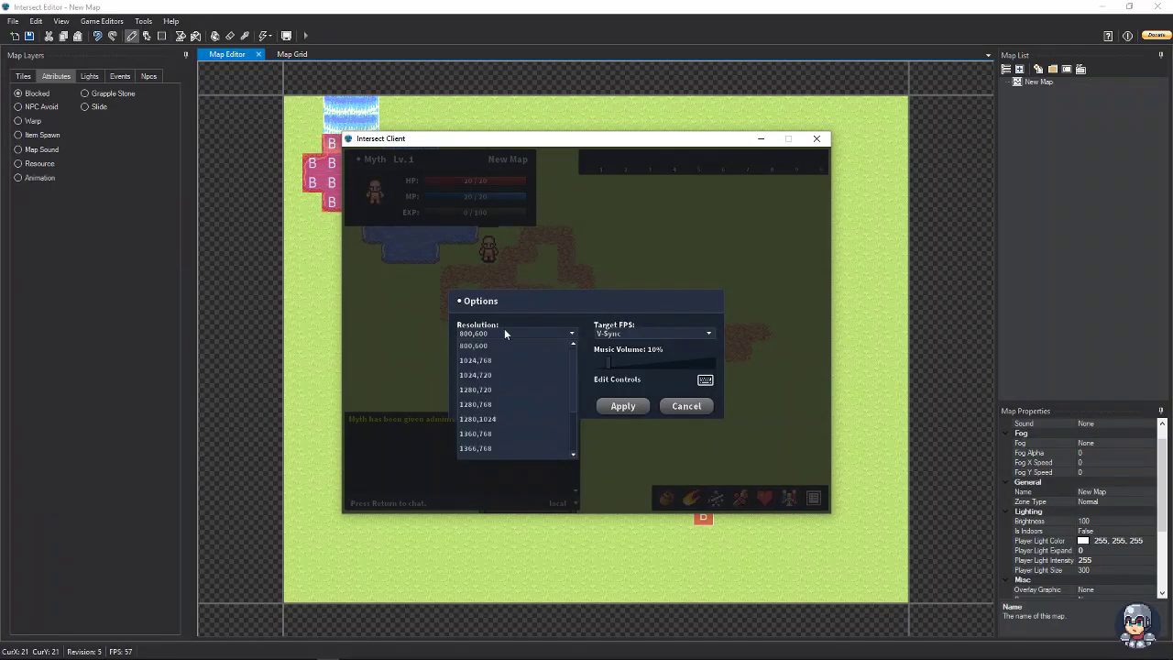
click(494, 418)
click(622, 406)
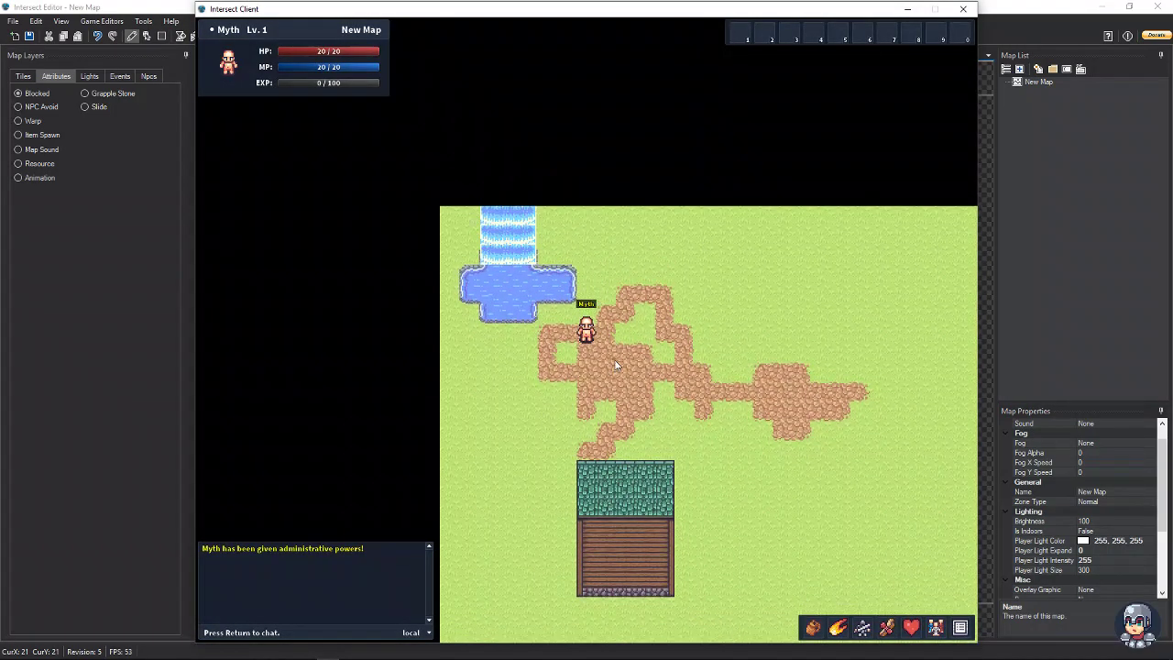
Walk down the path, toggle the HUD with F11, then close the game client.
key(Right)
key(Down)
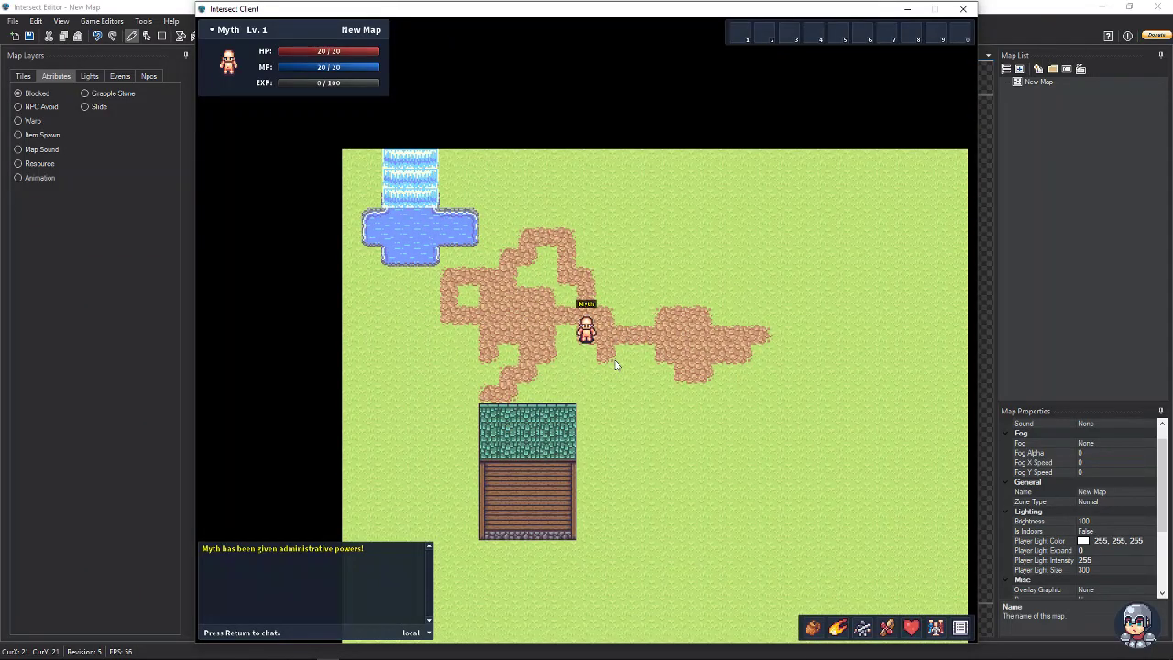
key(F11)
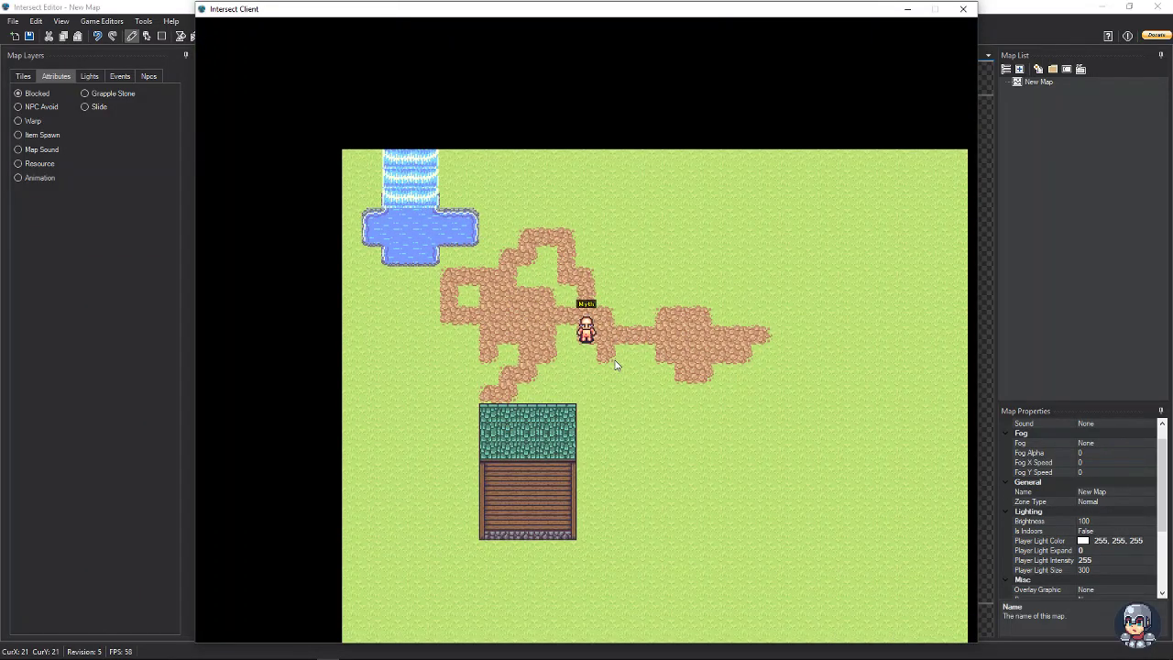
key(F11)
key(F11)
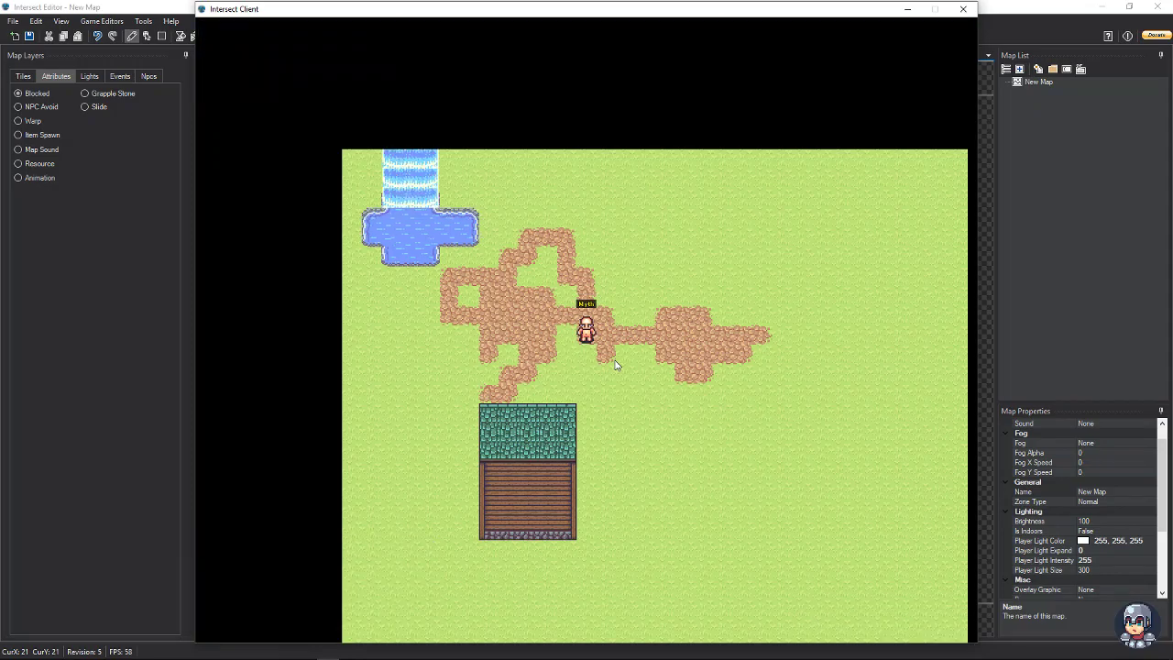
key(F11)
key(Down)
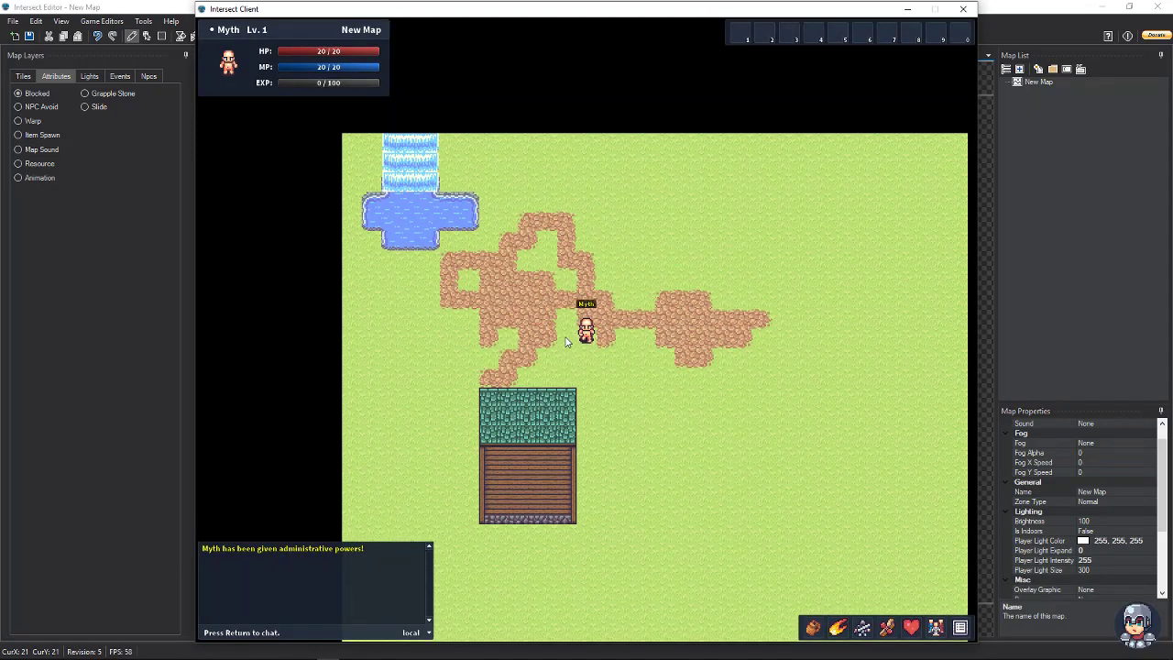
key(Down)
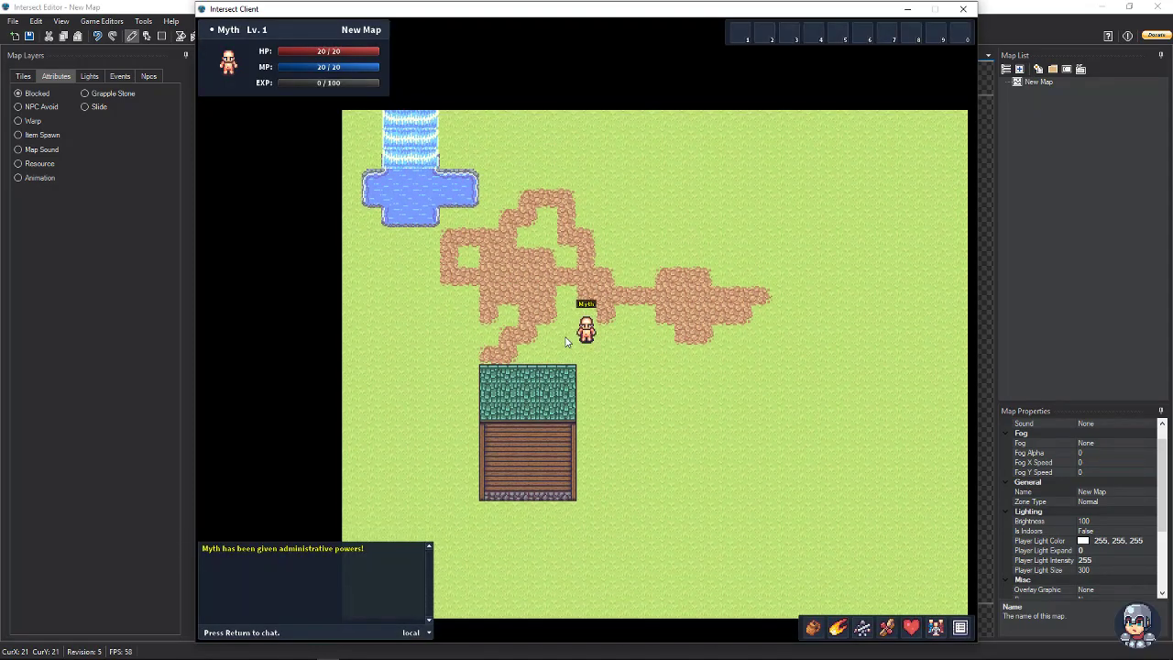
click(963, 8)
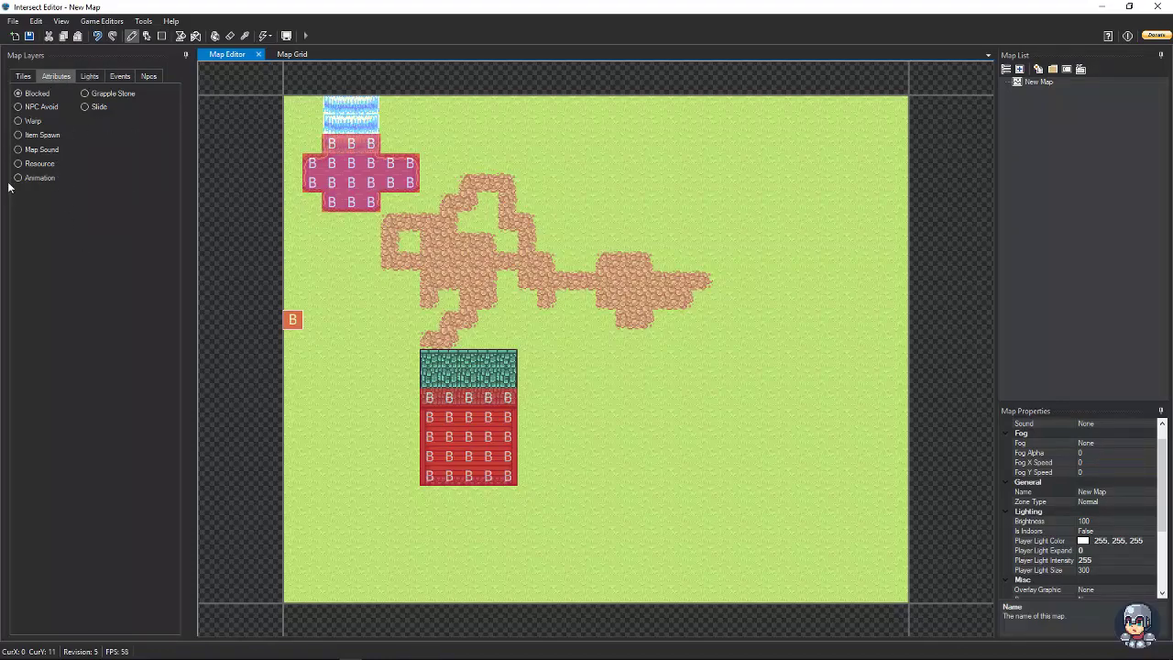
Browse the Lights, Events and Npcs layer tabs, then go back to the Tiles tab.
click(88, 75)
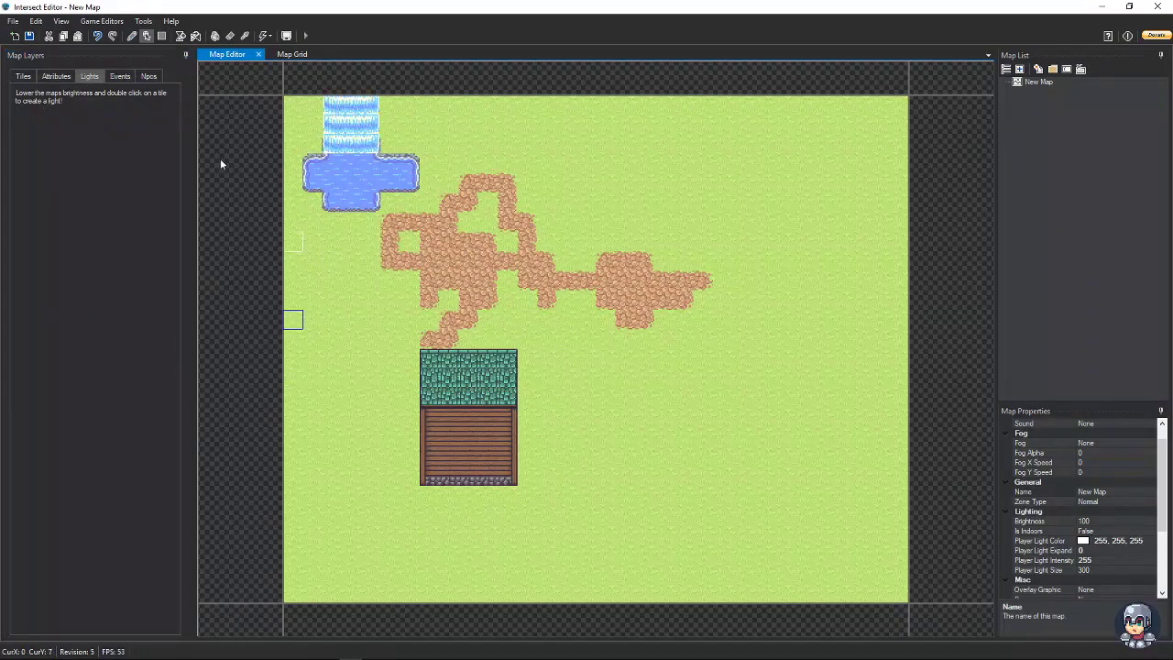
click(123, 77)
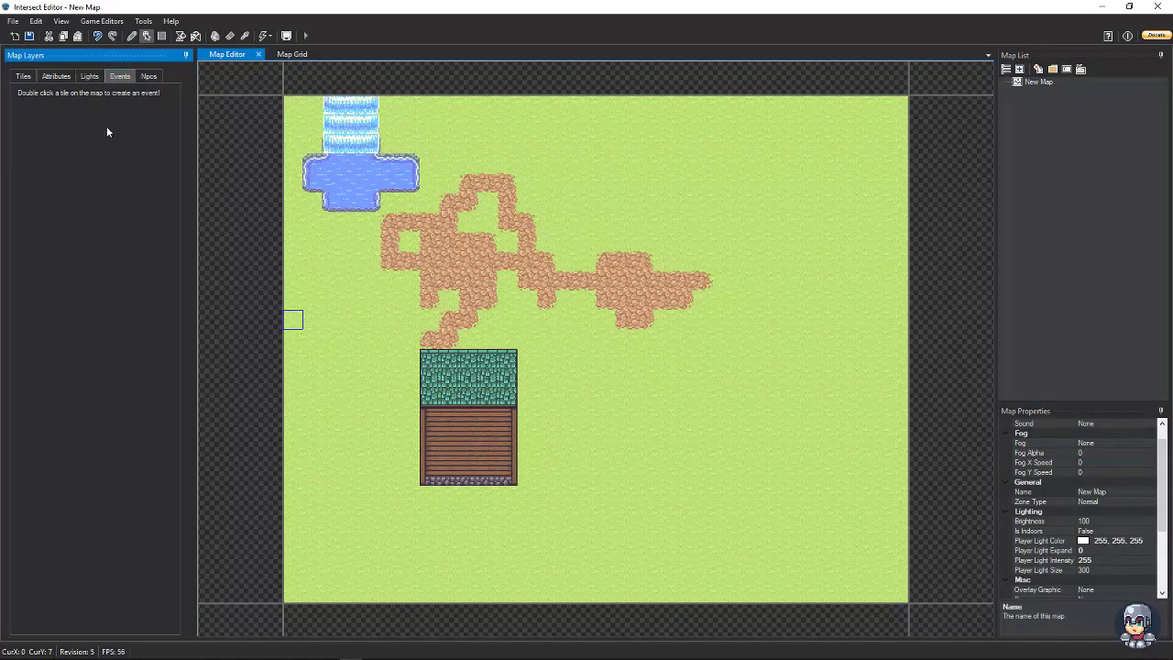
click(150, 77)
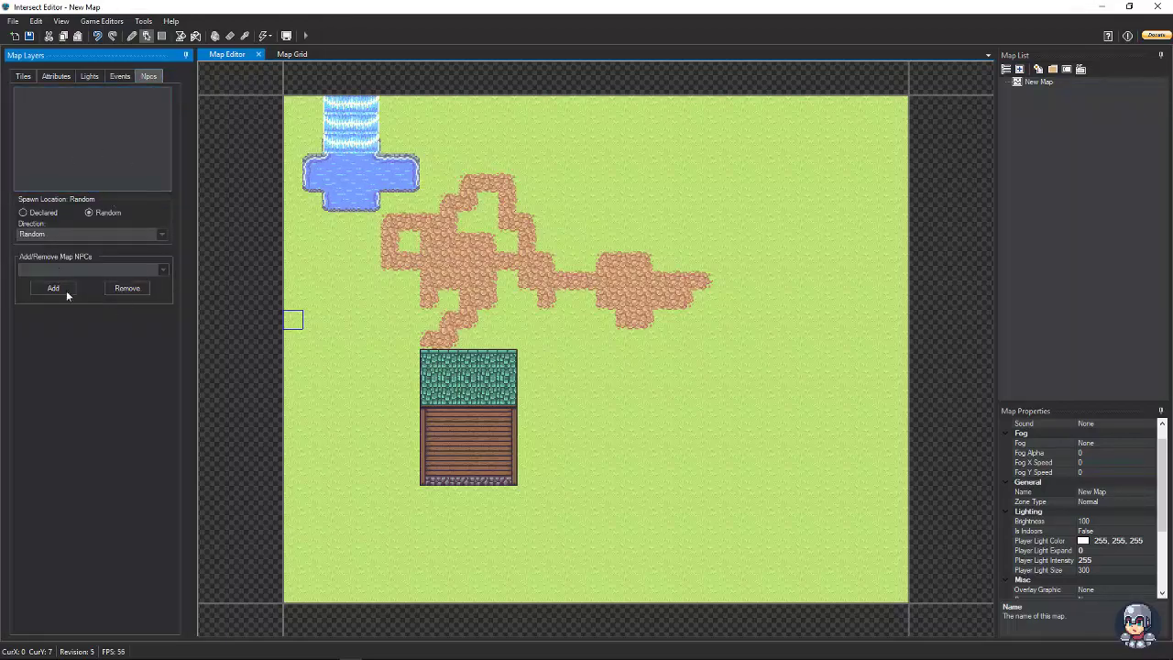
click(23, 76)
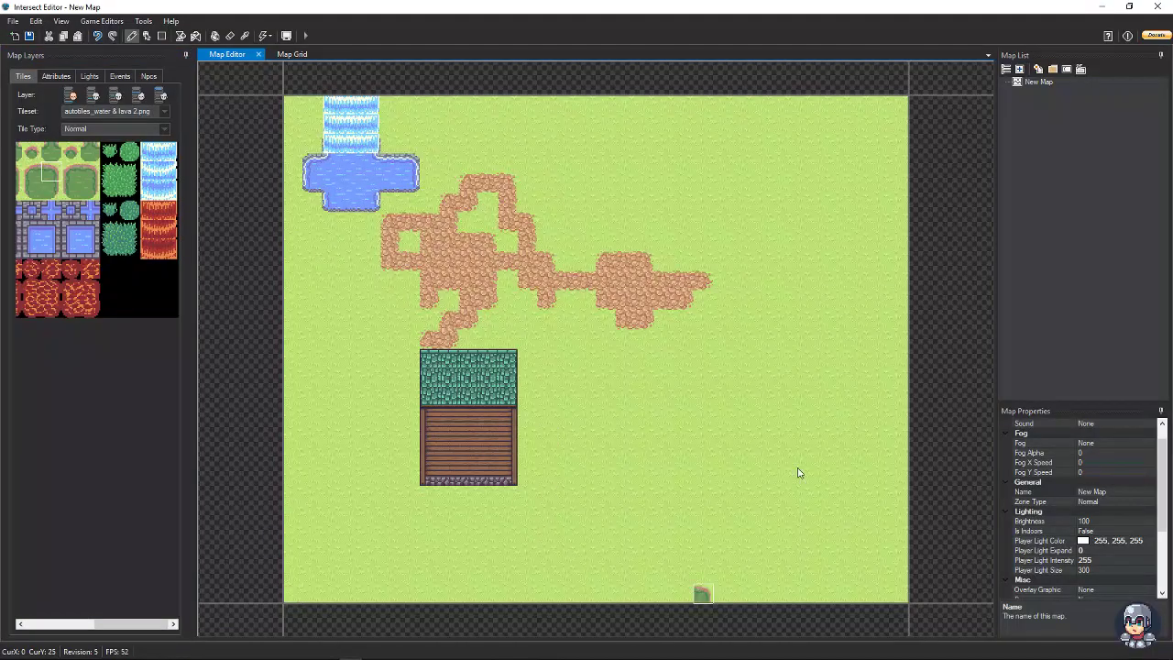
mouse_move(270, 620)
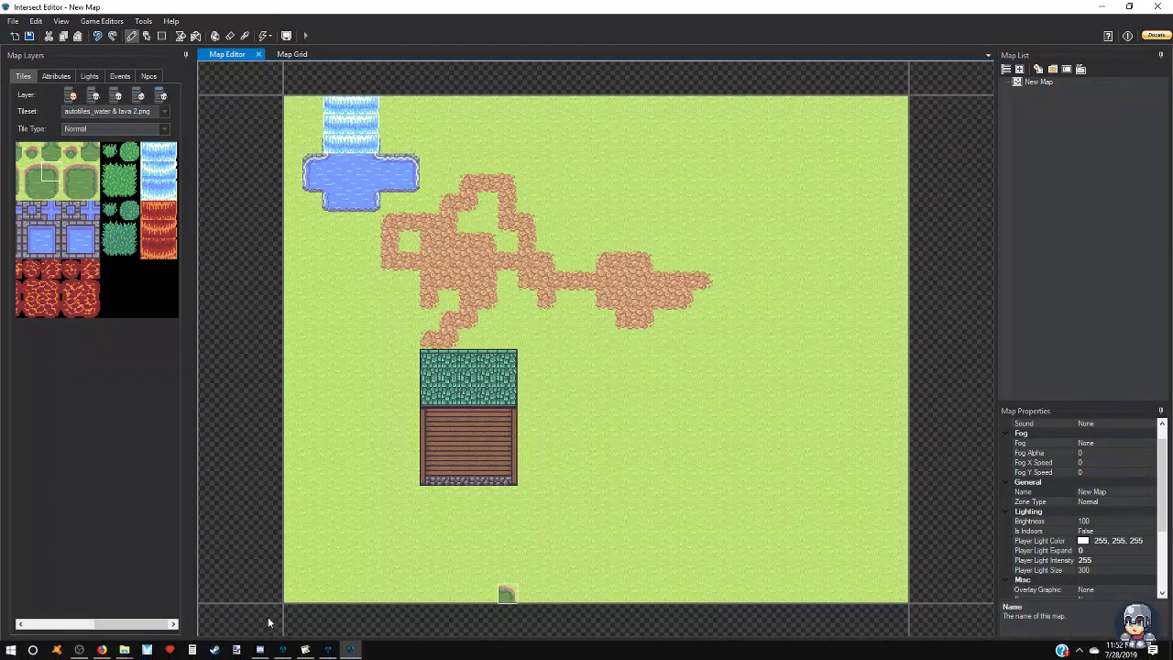
click(332, 649)
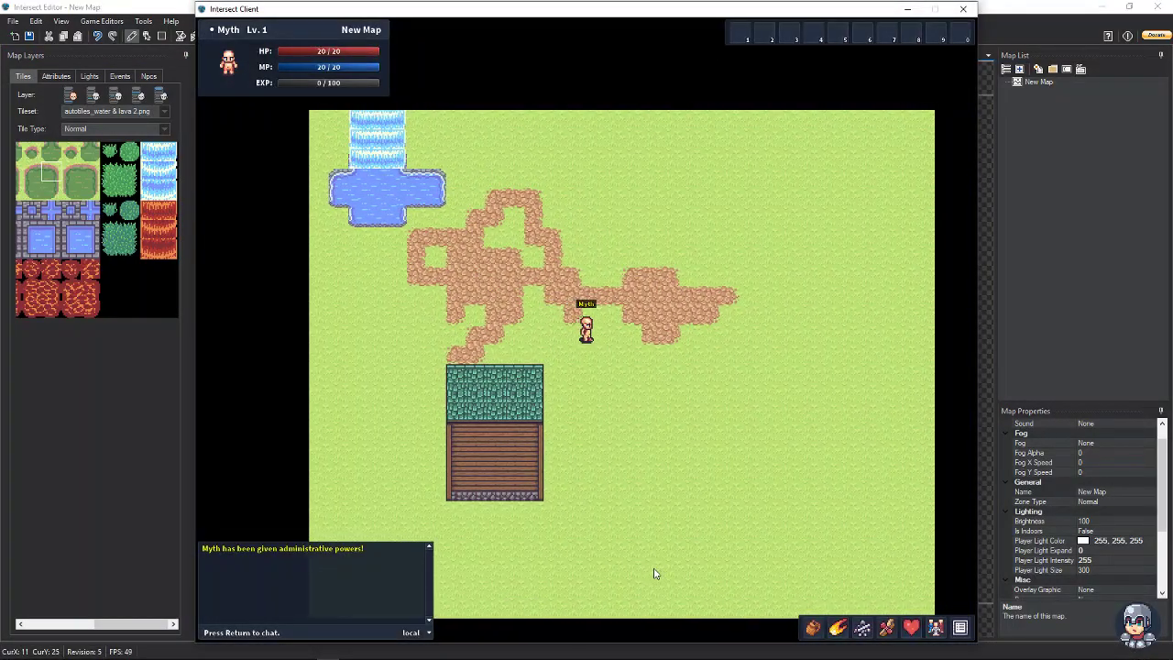
key(Right)
key(Up)
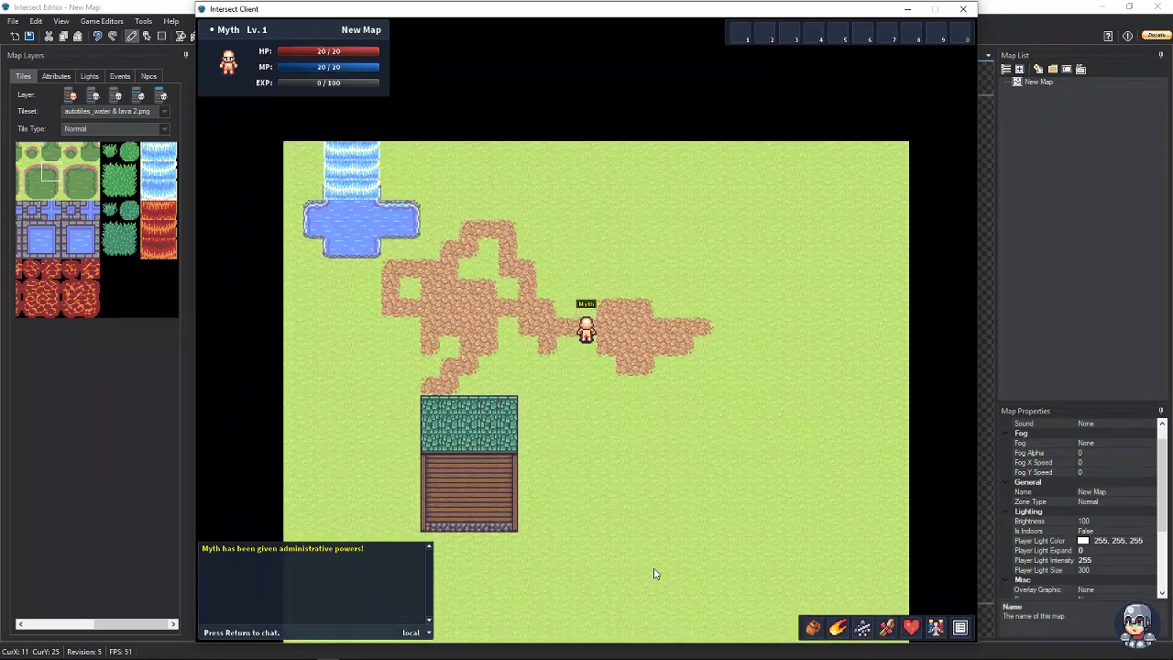
key(Up)
key(Left)
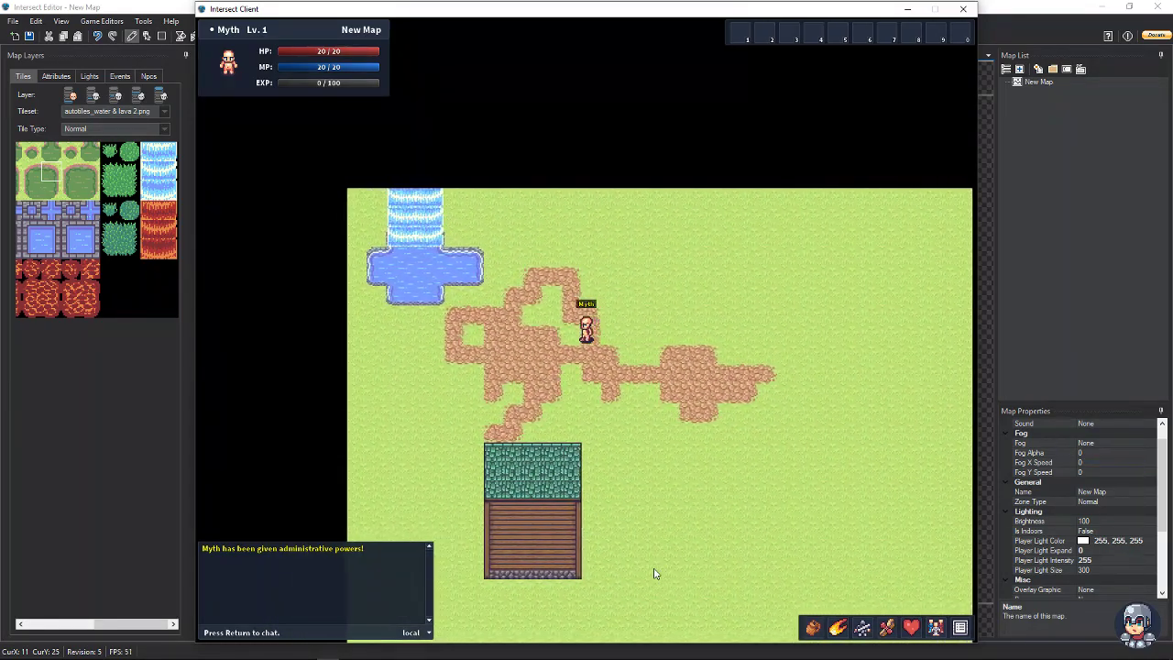
key(Down)
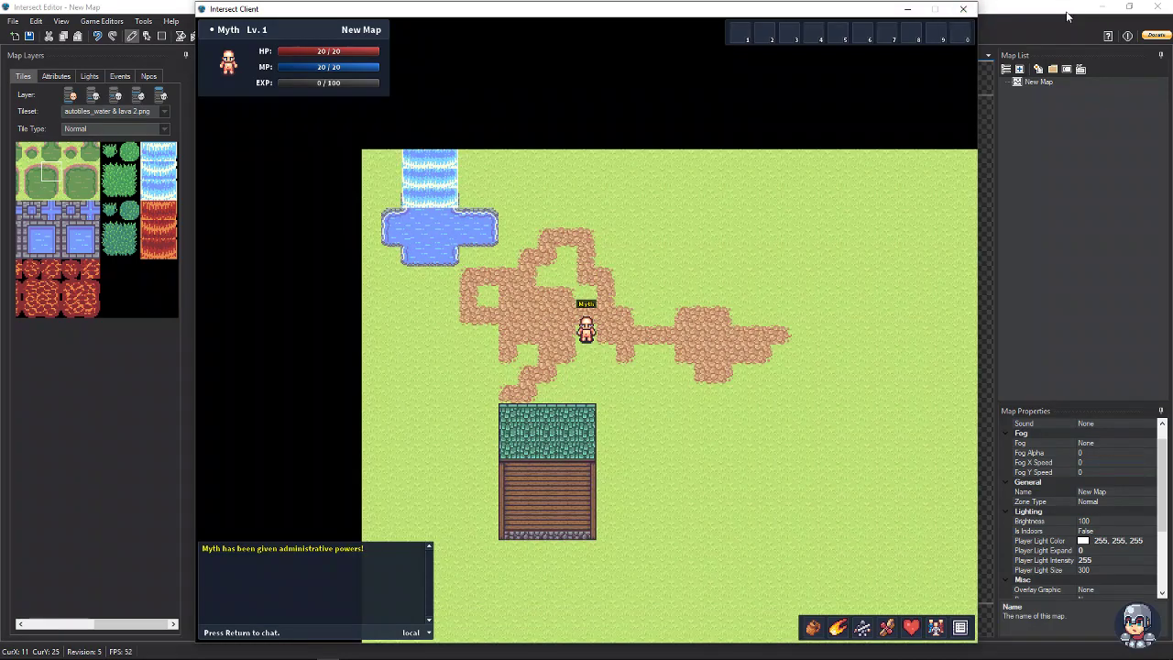
click(1068, 16)
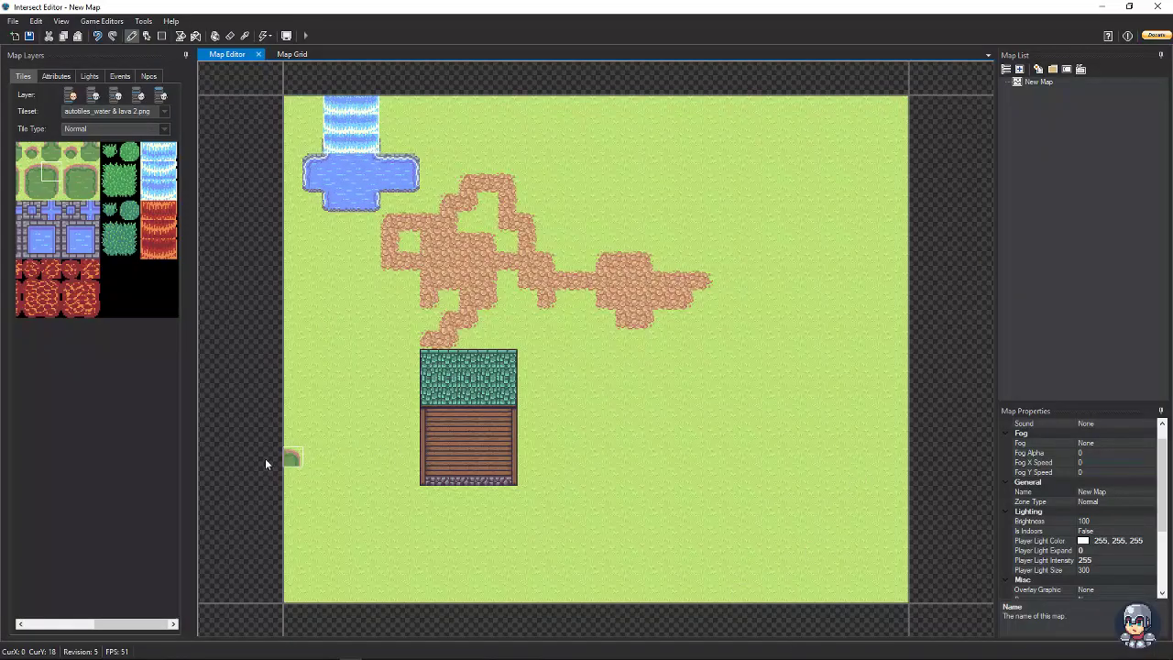
Create a new map to the left of the first map and load the autotiles_ground.png tileset.
click(235, 336)
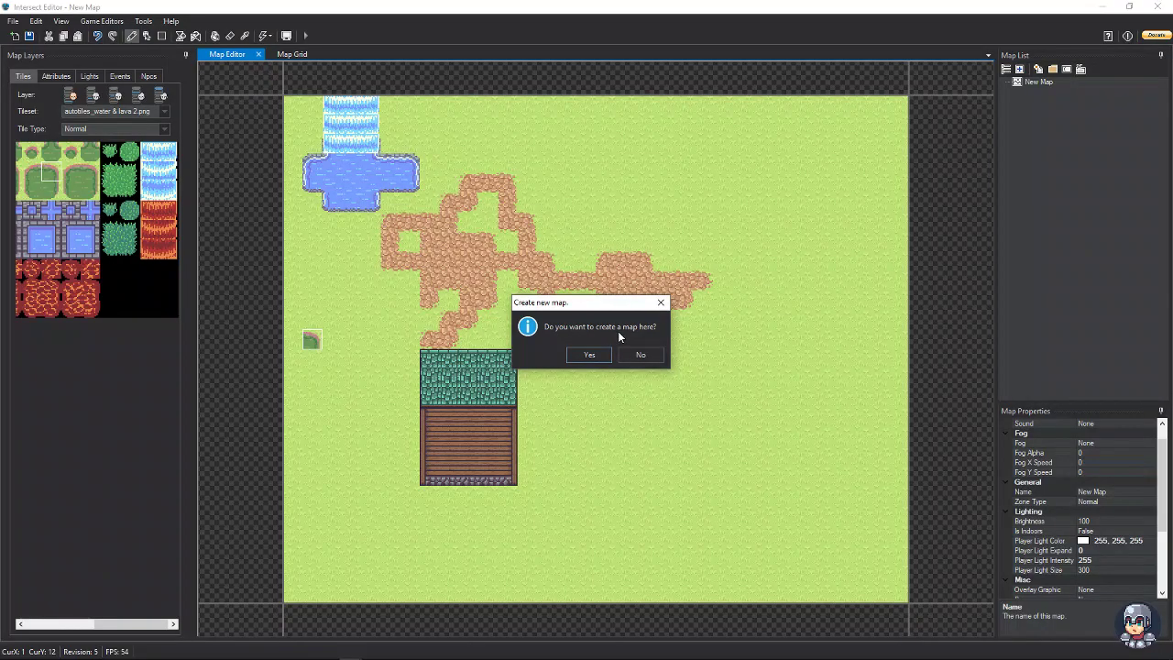
click(591, 354)
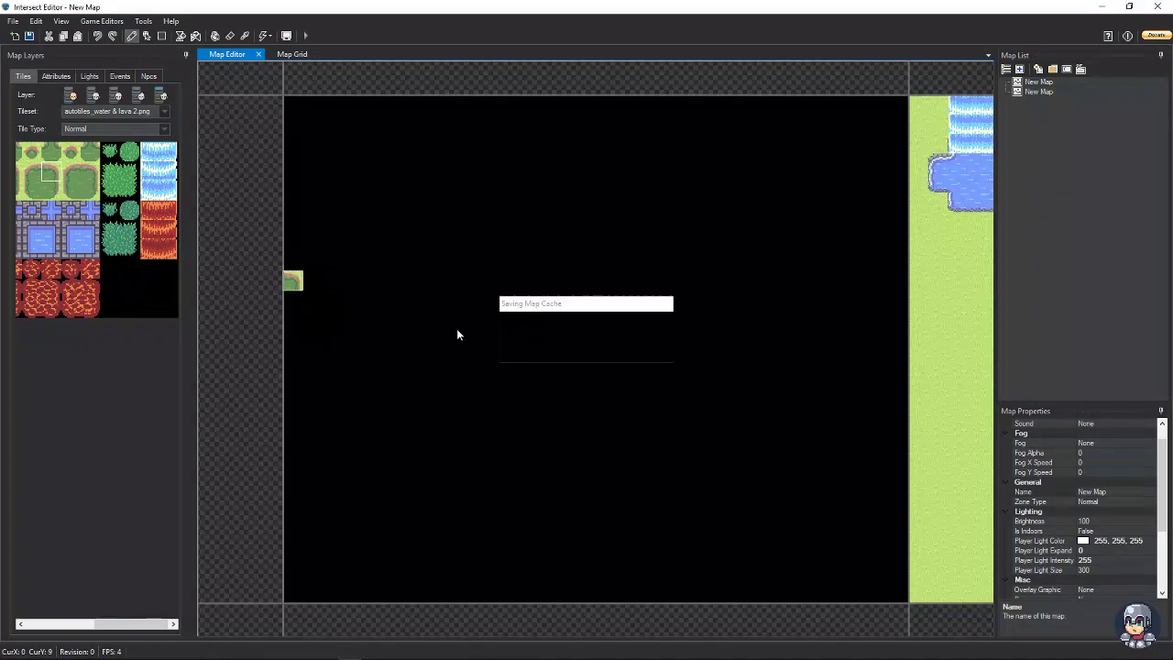
click(87, 111)
click(87, 119)
click(87, 116)
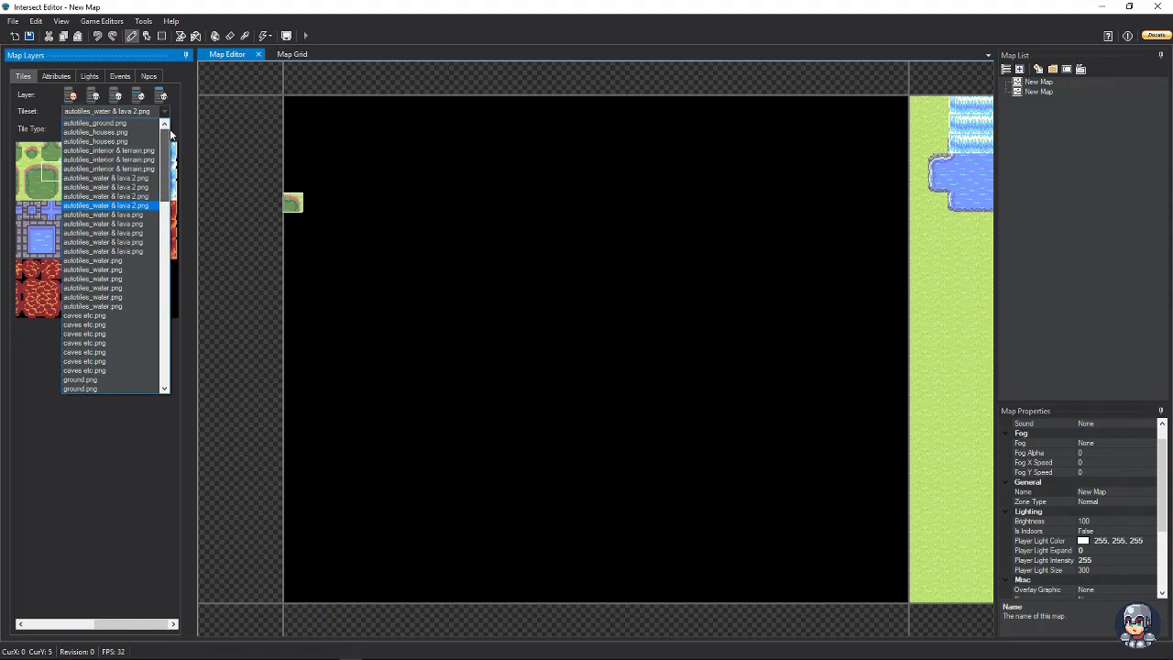
click(88, 121)
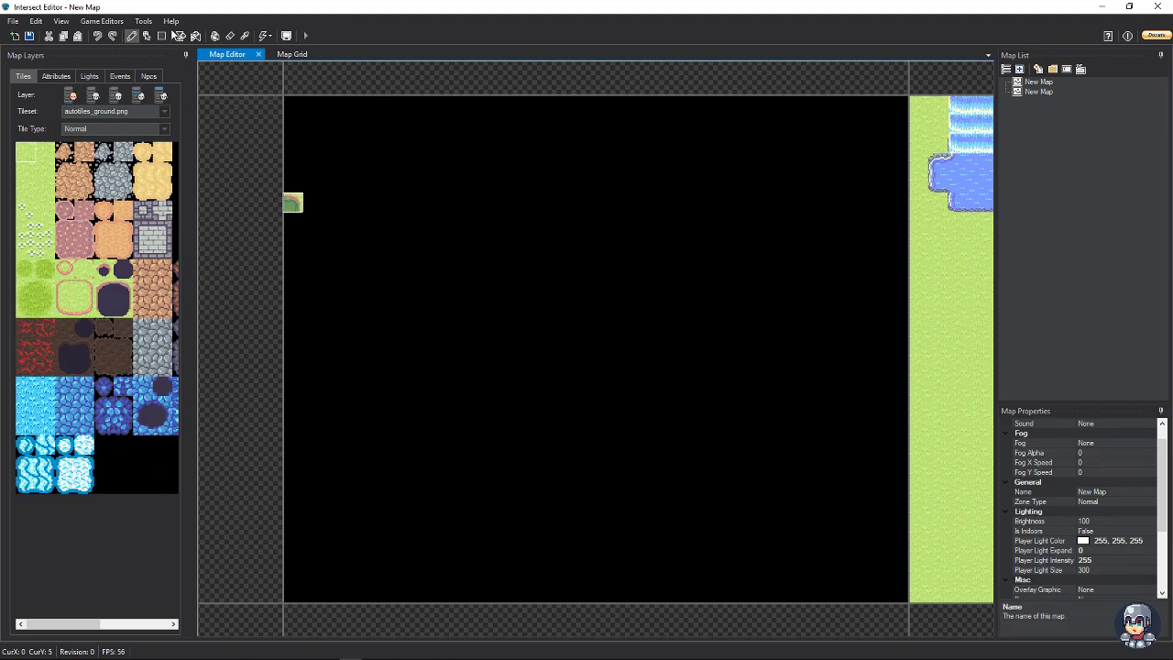
click(215, 34)
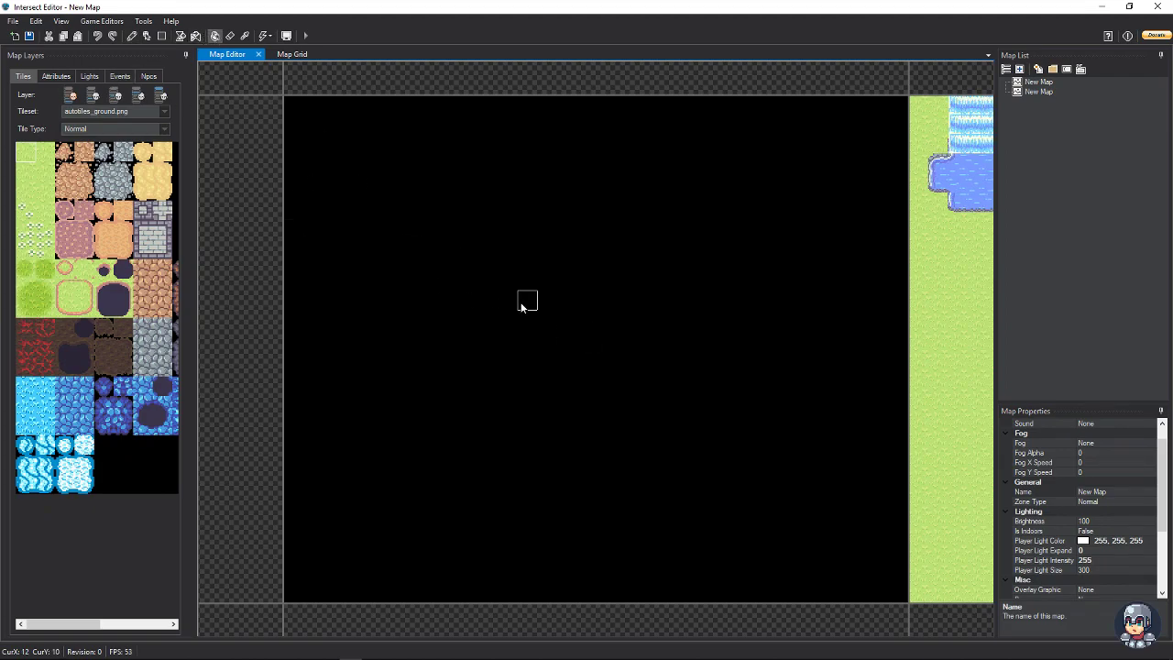
Fill the blank new map with grass and save it.
click(526, 301)
click(29, 35)
click(633, 355)
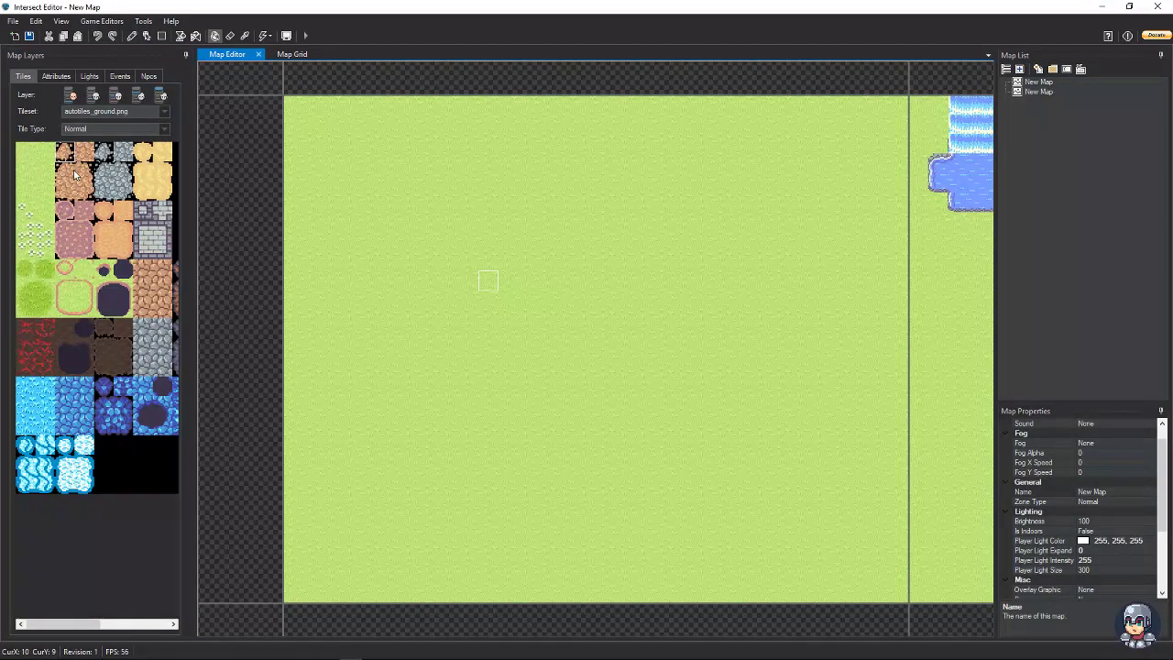
Fill the second layer with a VX-format dirt autotile.
click(93, 97)
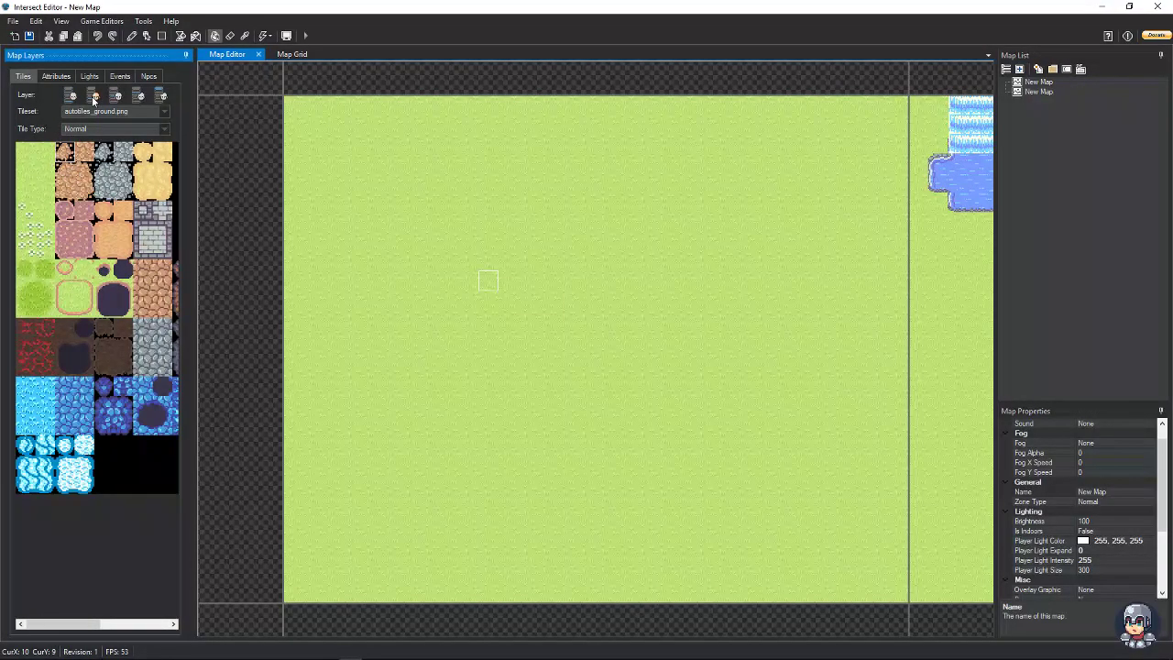
click(76, 128)
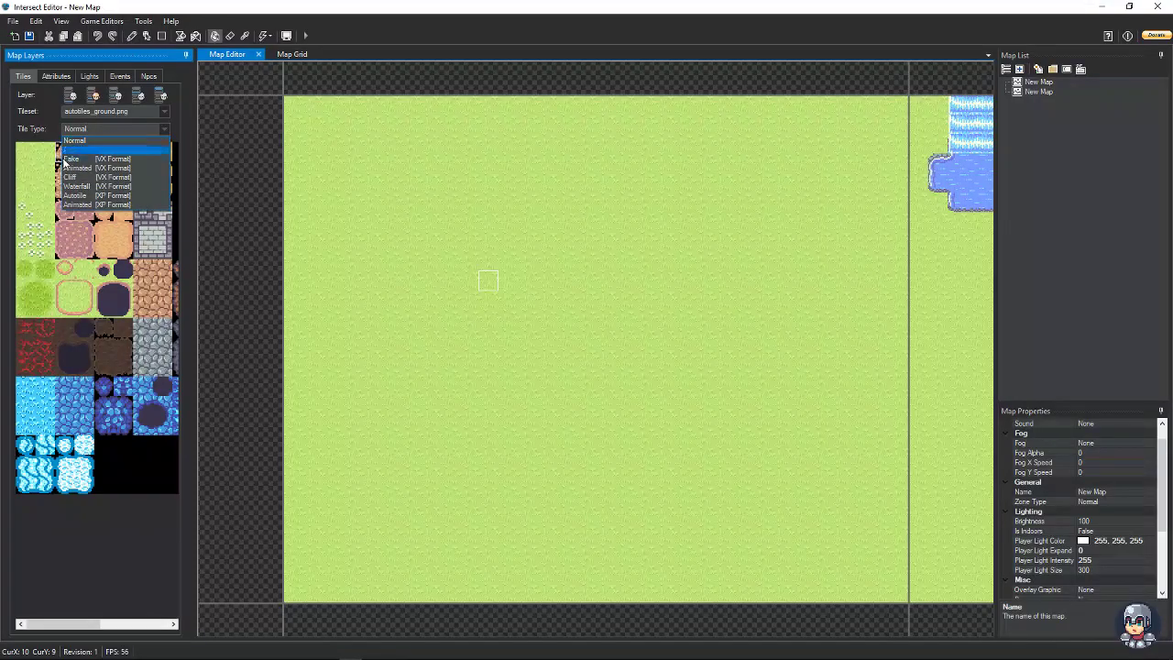
click(77, 151)
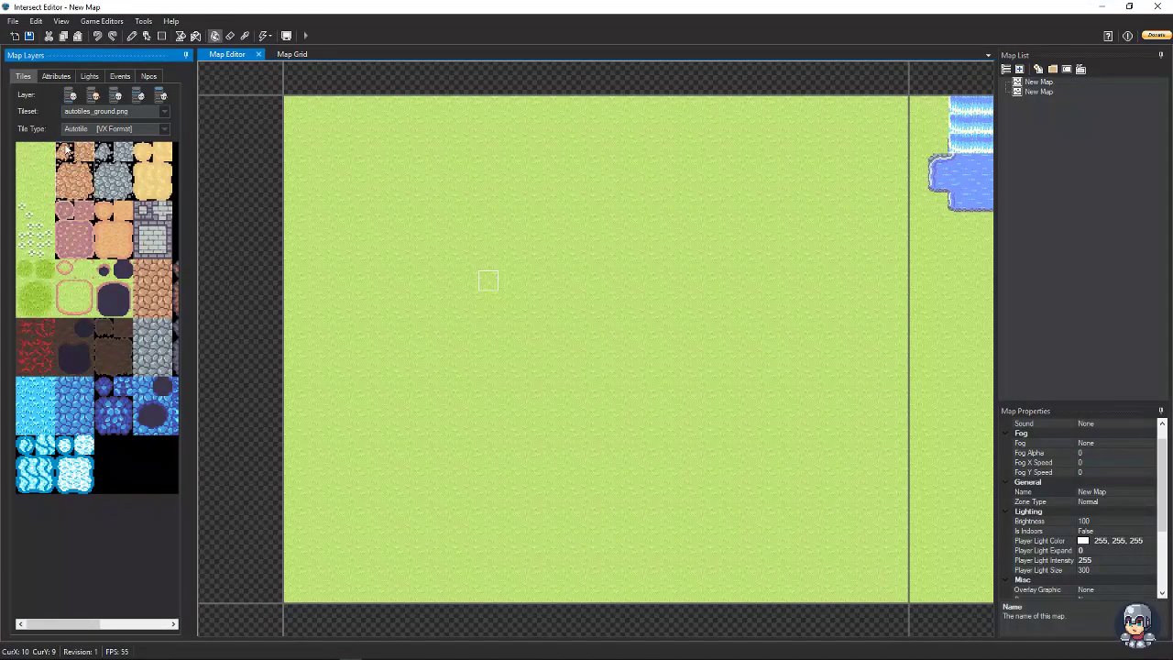
click(852, 355)
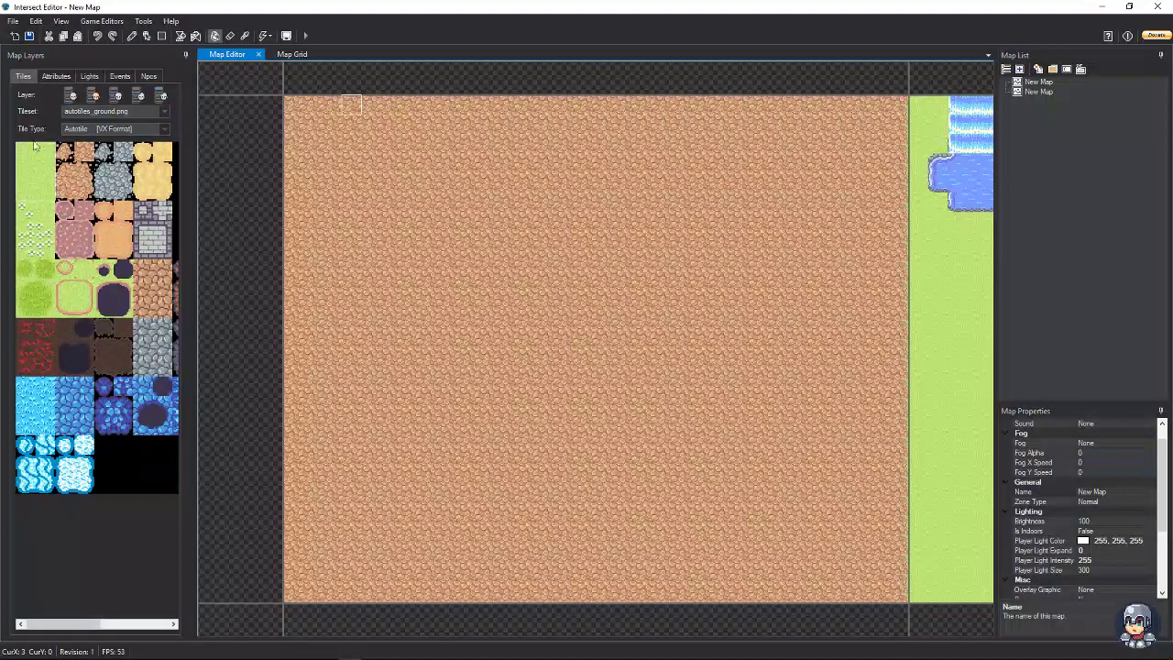
Switch back to Normal plain grass, fill the layer and pencil a grass patch.
click(87, 129)
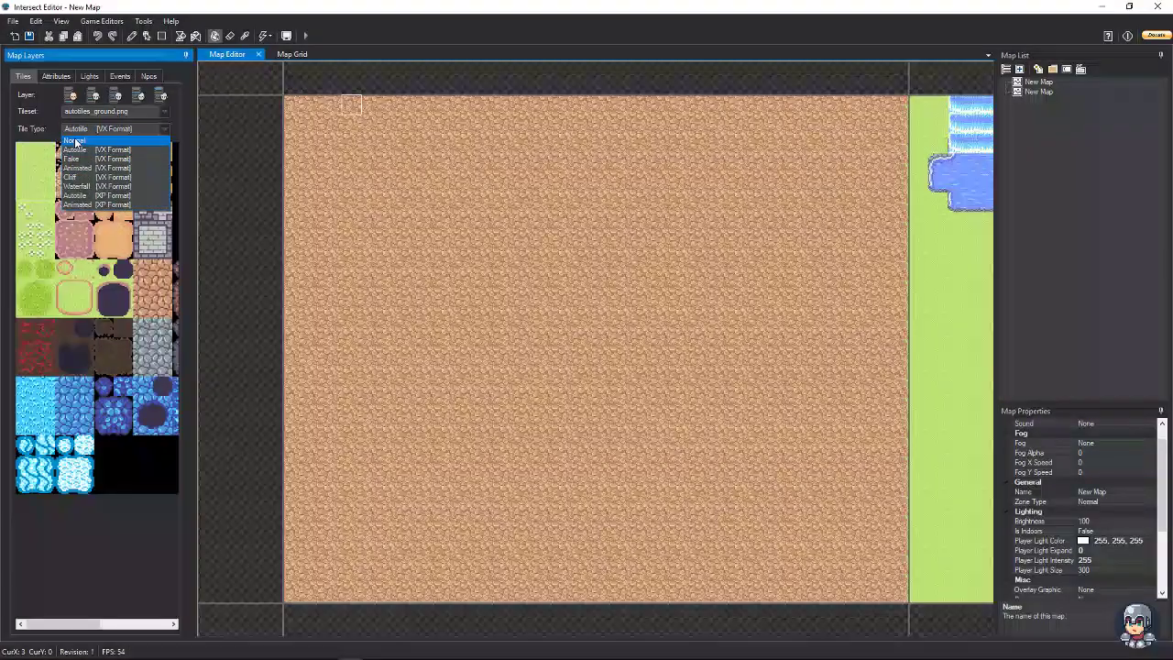
click(87, 139)
click(24, 154)
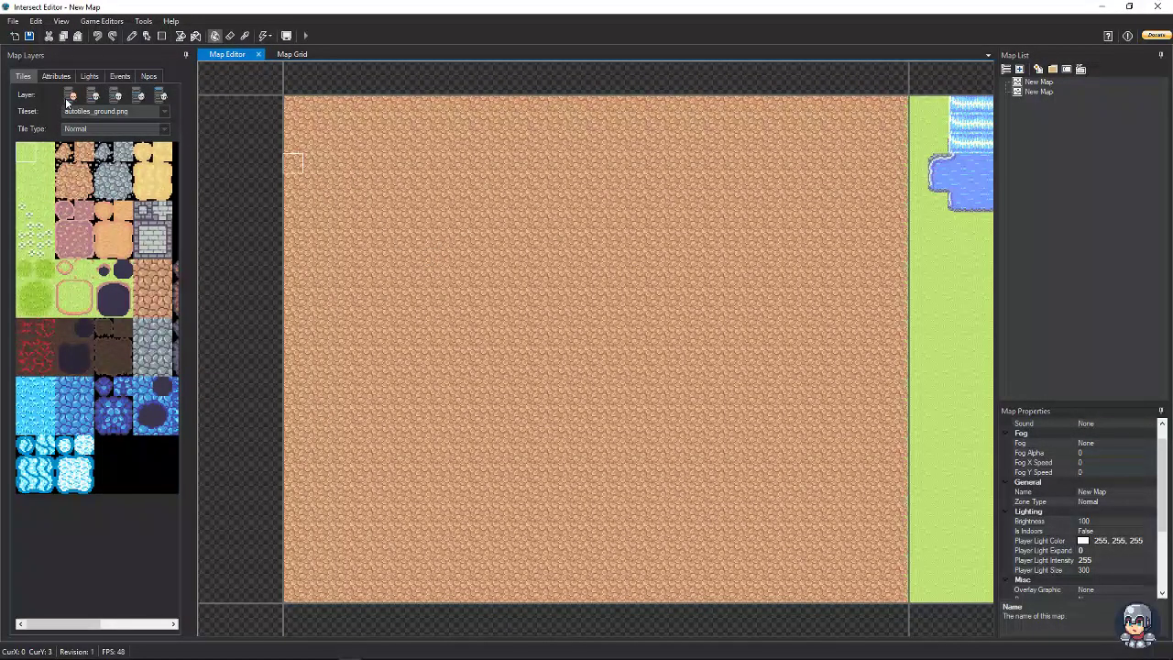
click(431, 222)
click(601, 355)
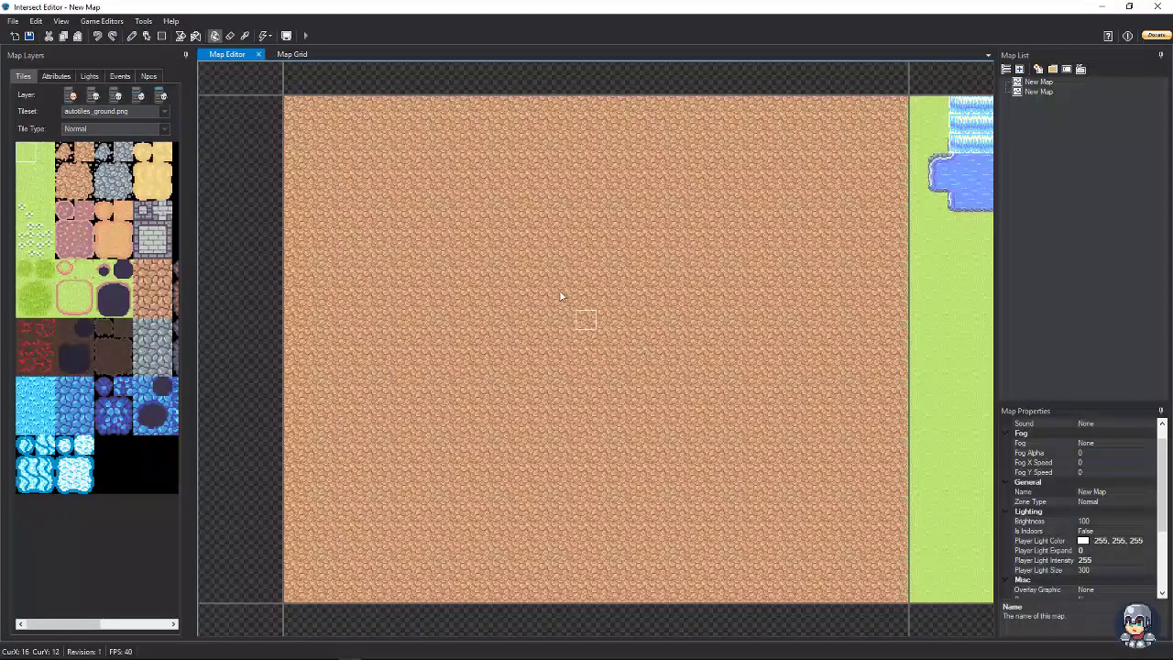
click(133, 36)
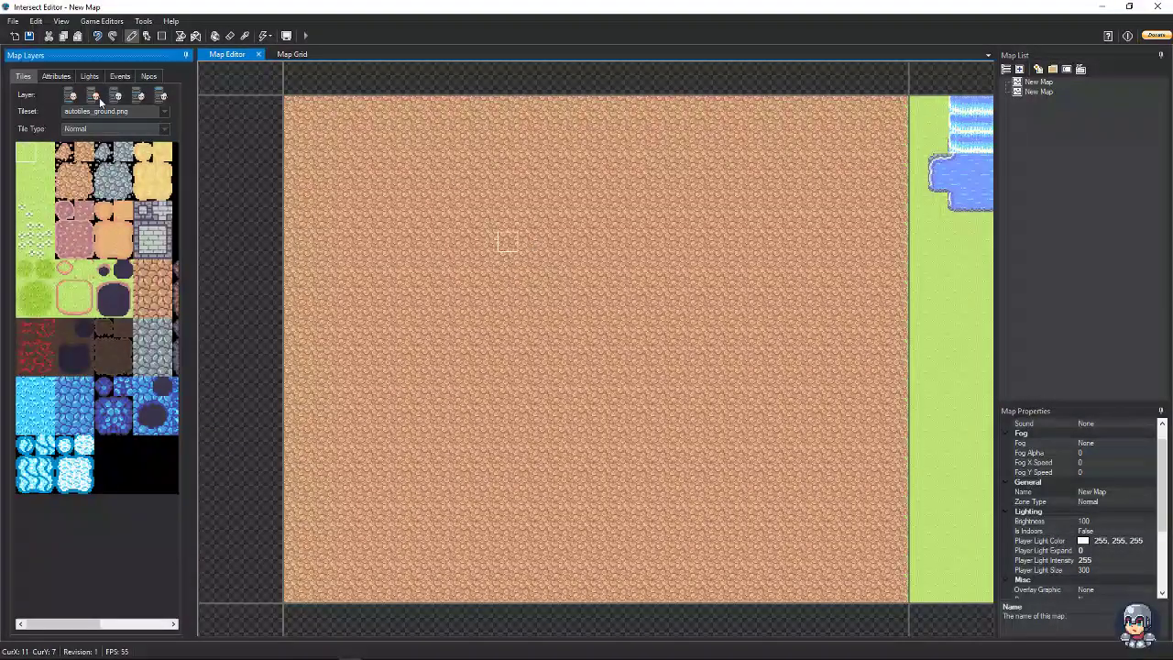
drag(566, 278, 613, 371)
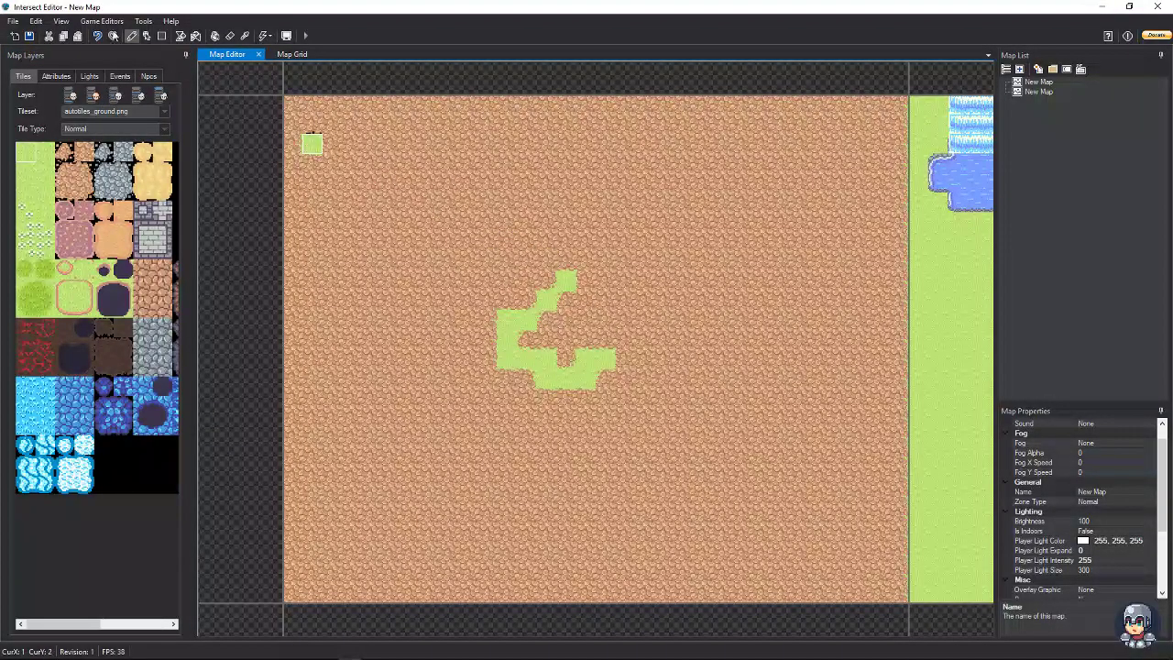
Refill the whole layer with grass so it matches the neighbouring map.
click(215, 36)
click(546, 263)
click(602, 355)
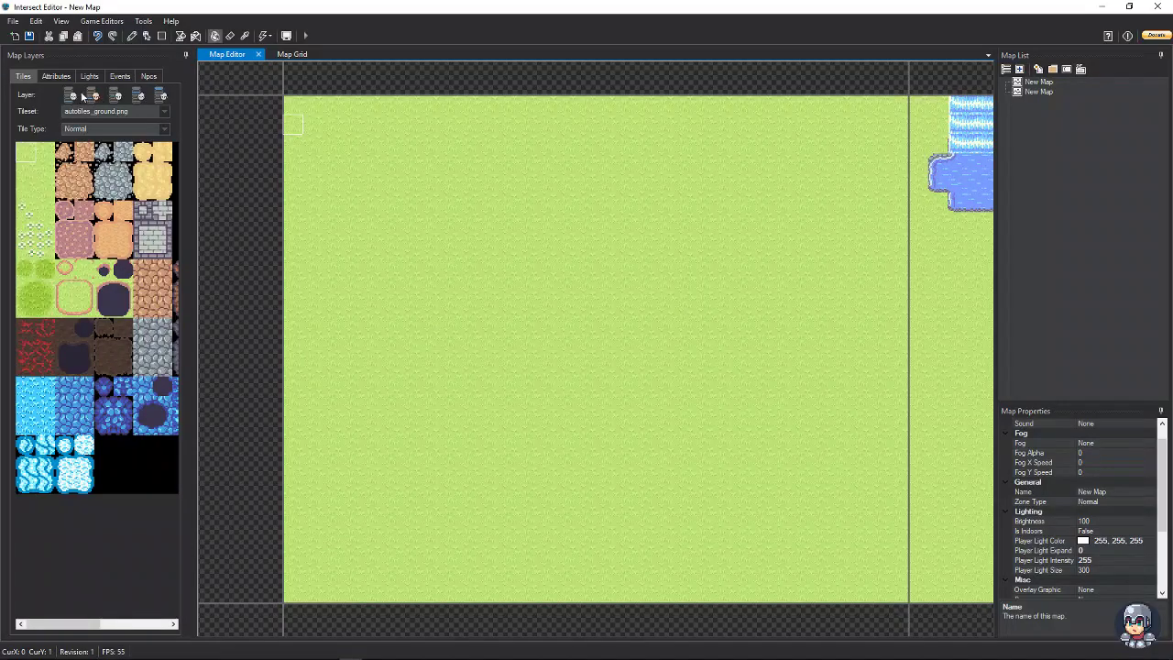
click(73, 96)
click(212, 56)
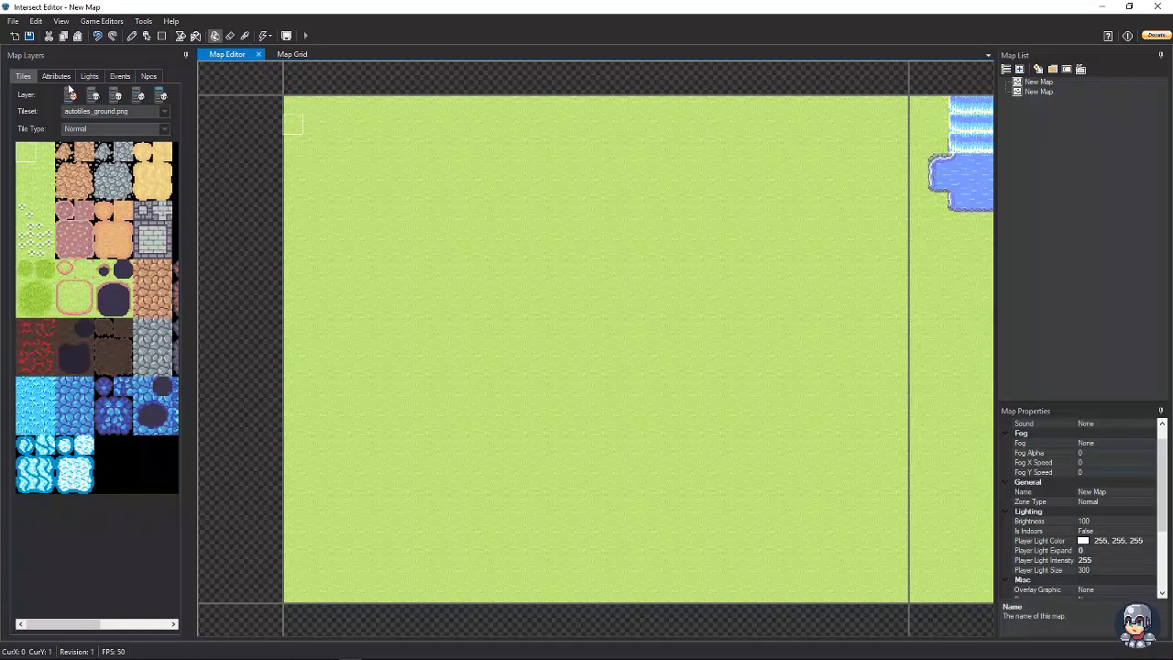
click(94, 97)
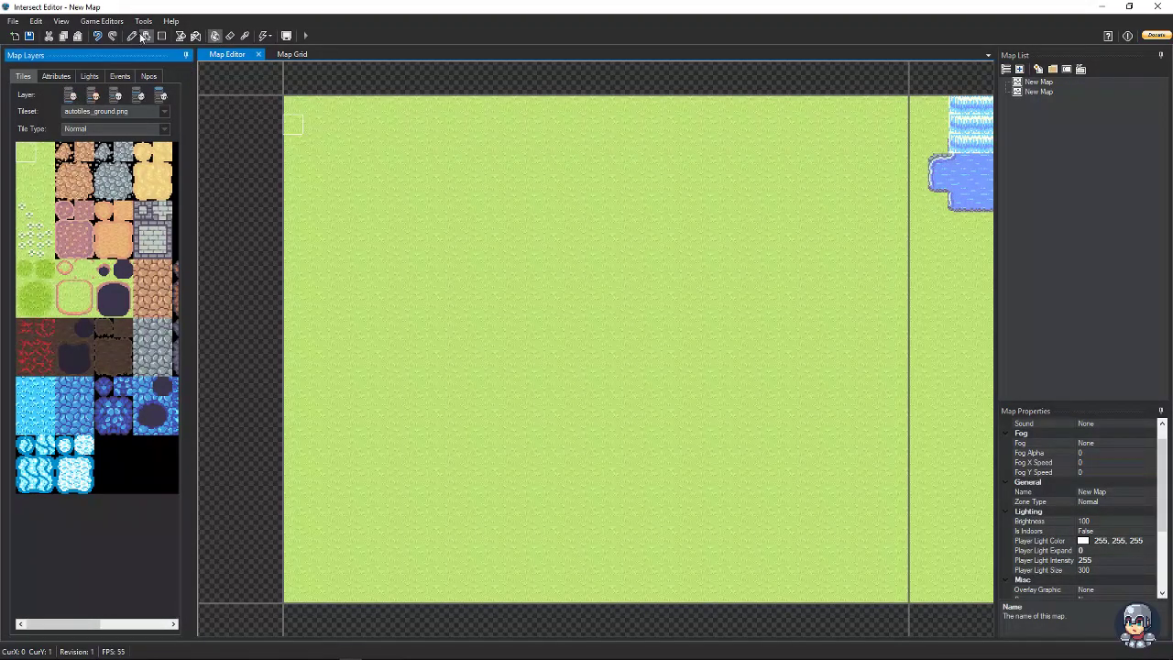
Pencil a brown VX-format dirt strip to the right edge, adding a bump at its end.
click(132, 35)
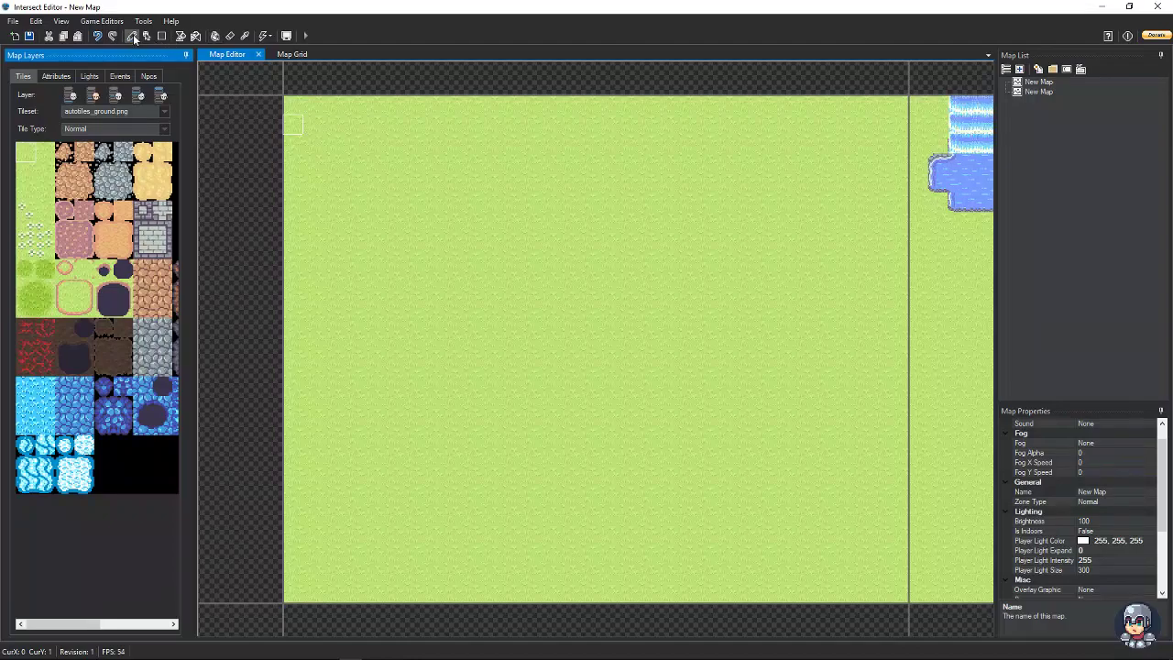
click(105, 129)
click(90, 156)
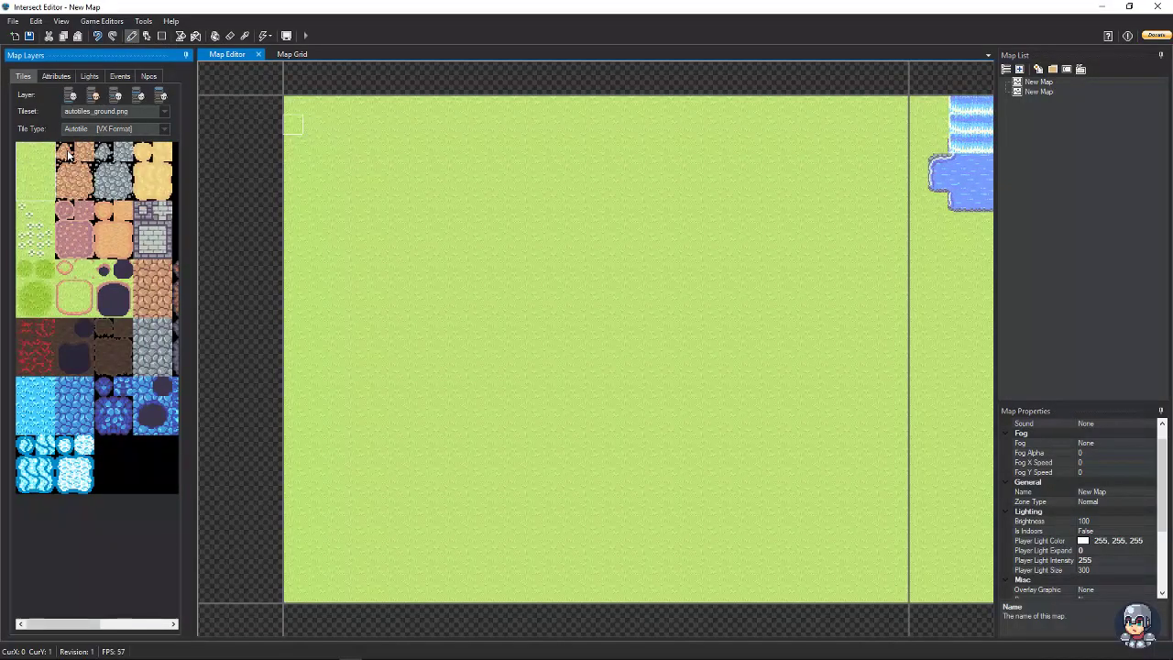
click(75, 169)
click(331, 123)
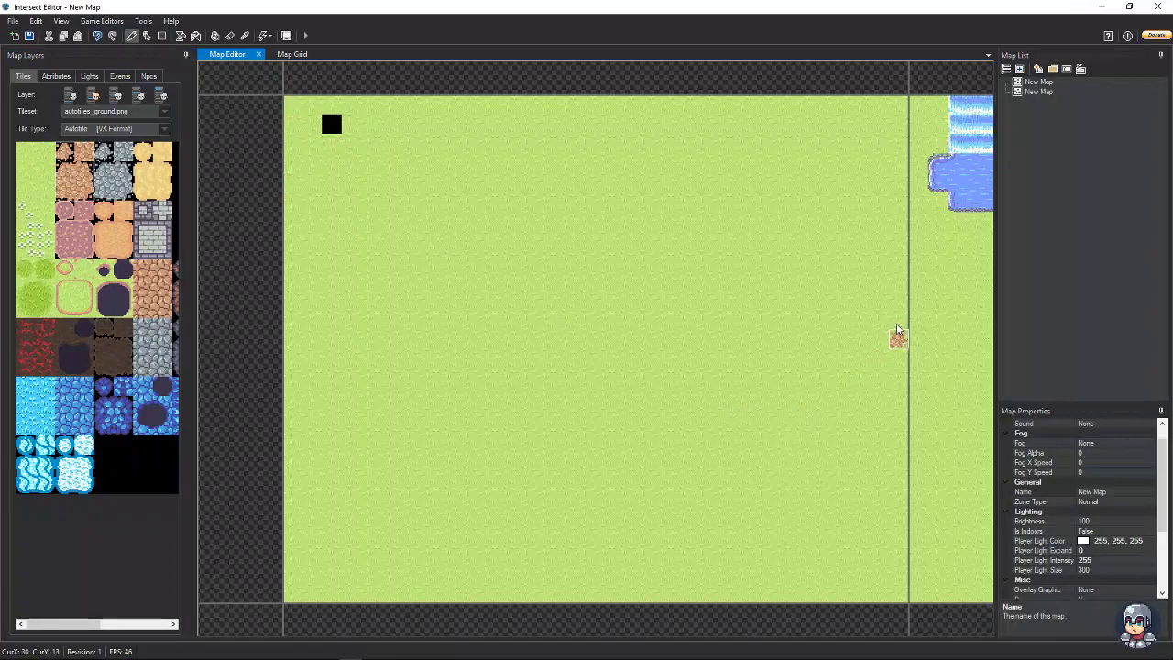
mouse_move(898, 326)
mouse_down()
mouse_move(738, 334)
mouse_move(902, 338)
mouse_move(680, 341)
mouse_move(910, 333)
mouse_move(900, 352)
mouse_up()
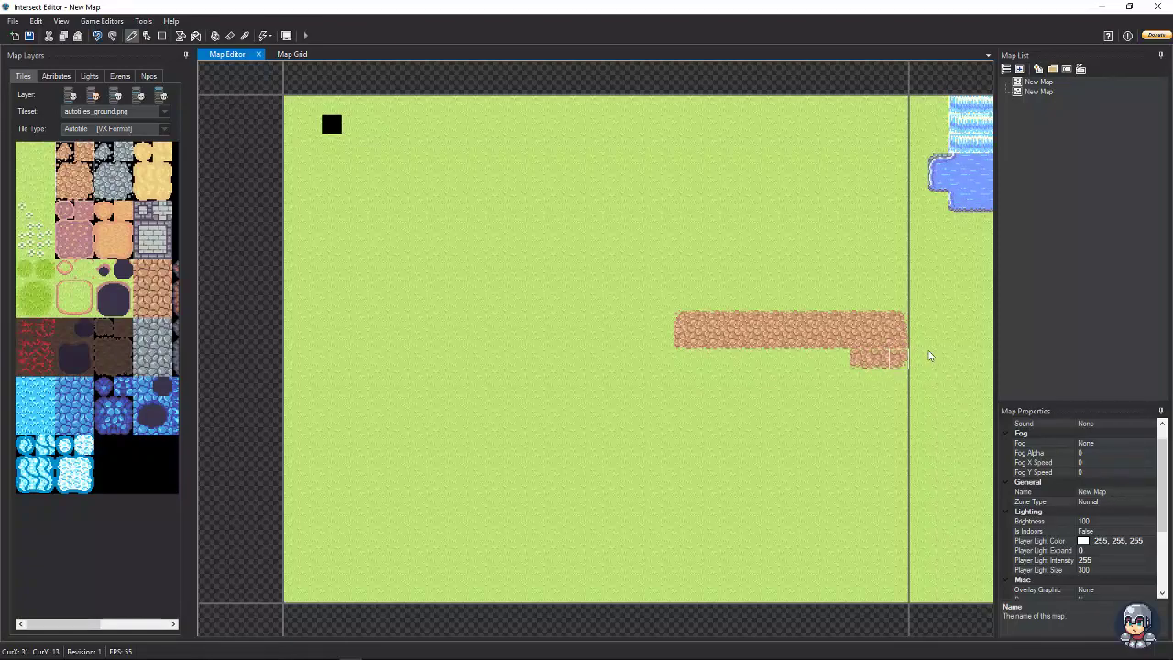
click(901, 307)
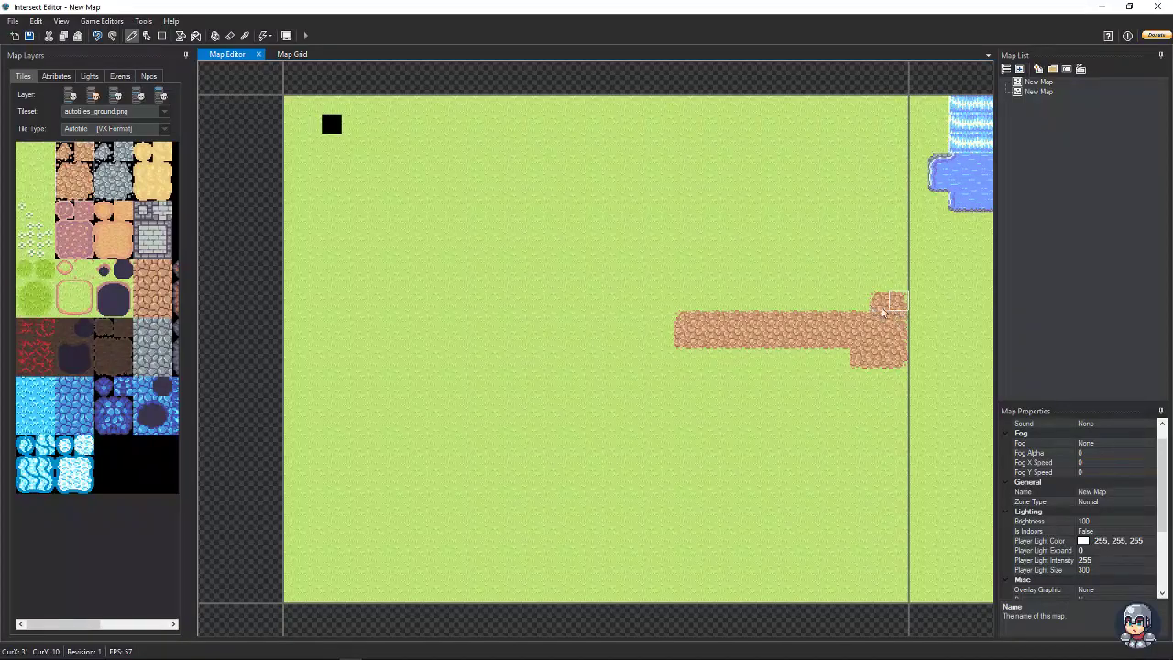
key(ctrl+n)
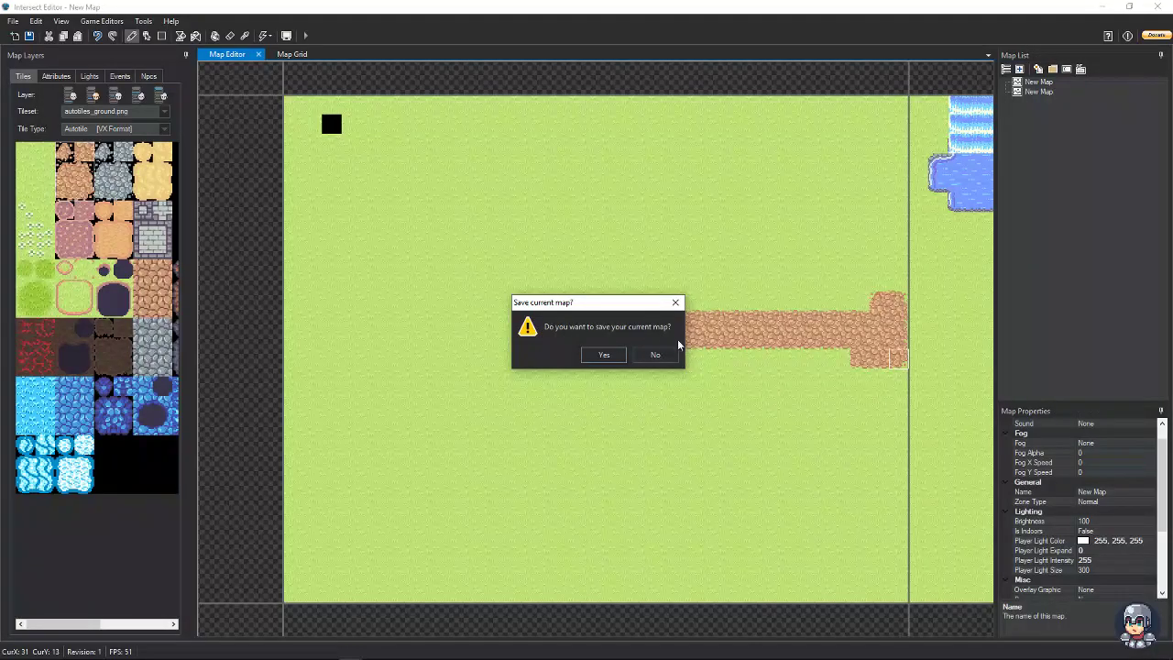
Save the second map, then extend the dirt path west on the first map and save it.
click(604, 356)
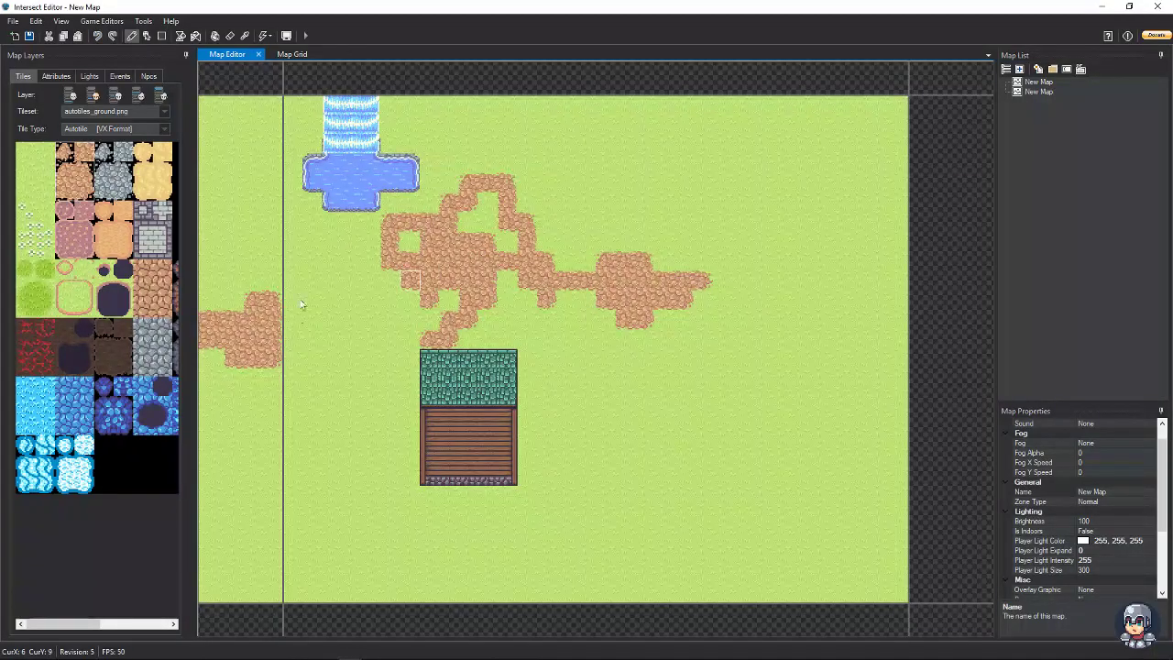
mouse_move(427, 299)
mouse_down()
mouse_move(290, 302)
mouse_move(285, 357)
mouse_move(271, 362)
mouse_move(281, 307)
mouse_move(262, 301)
mouse_move(279, 346)
mouse_move(304, 315)
mouse_move(413, 318)
mouse_up()
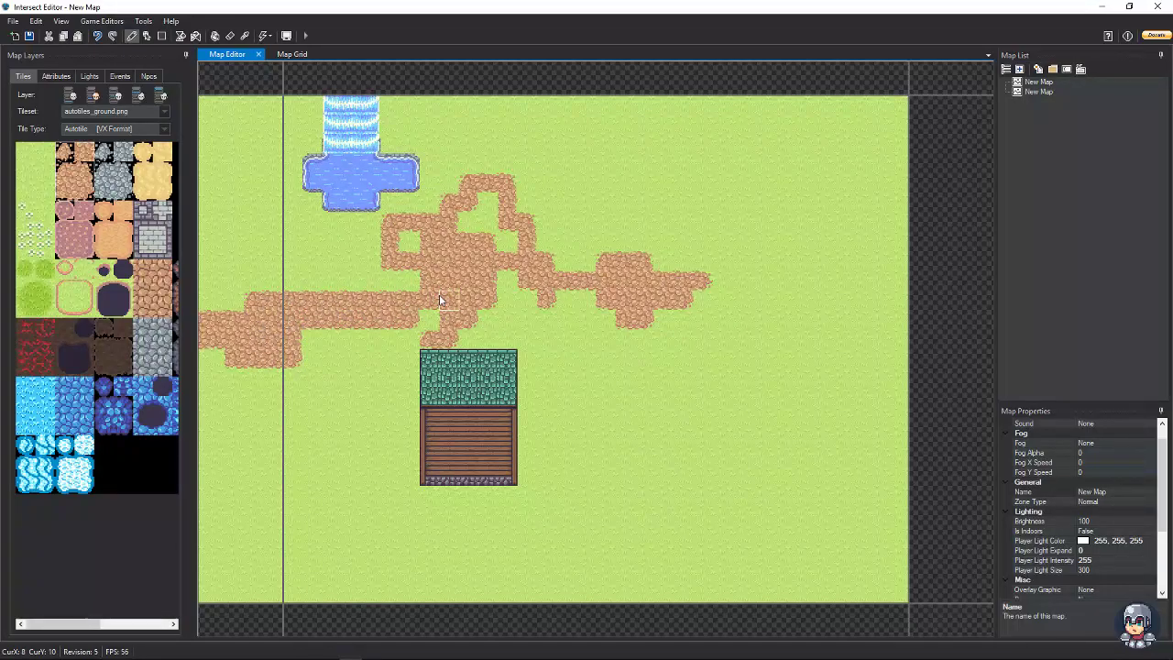
click(30, 35)
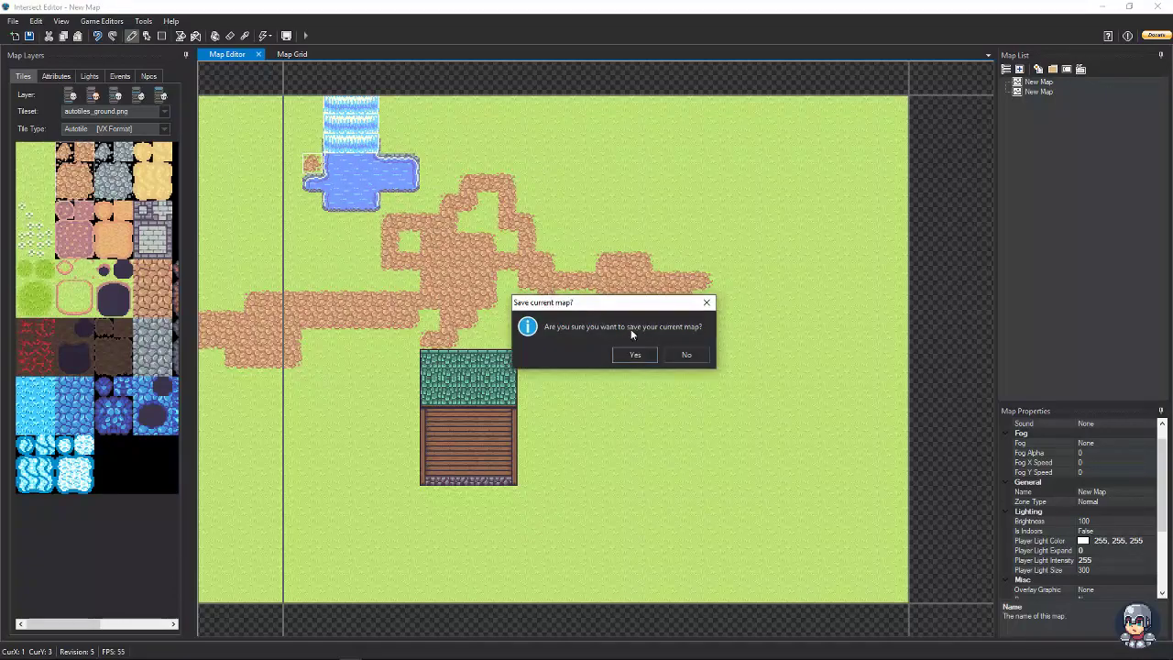
click(645, 356)
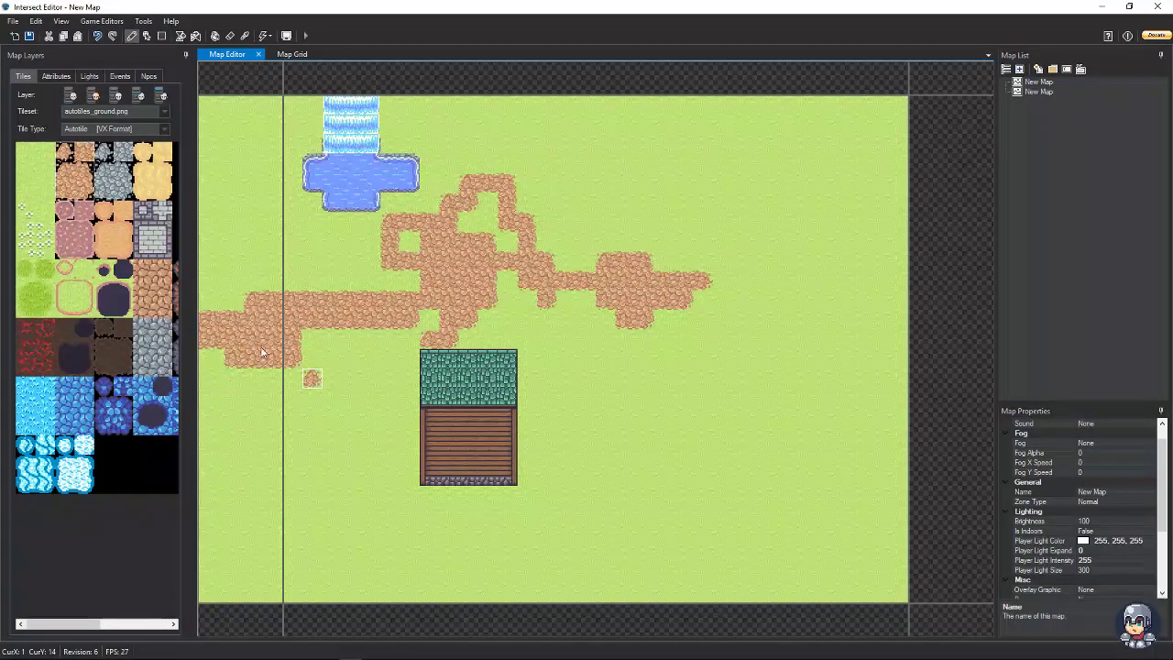
key(Left)
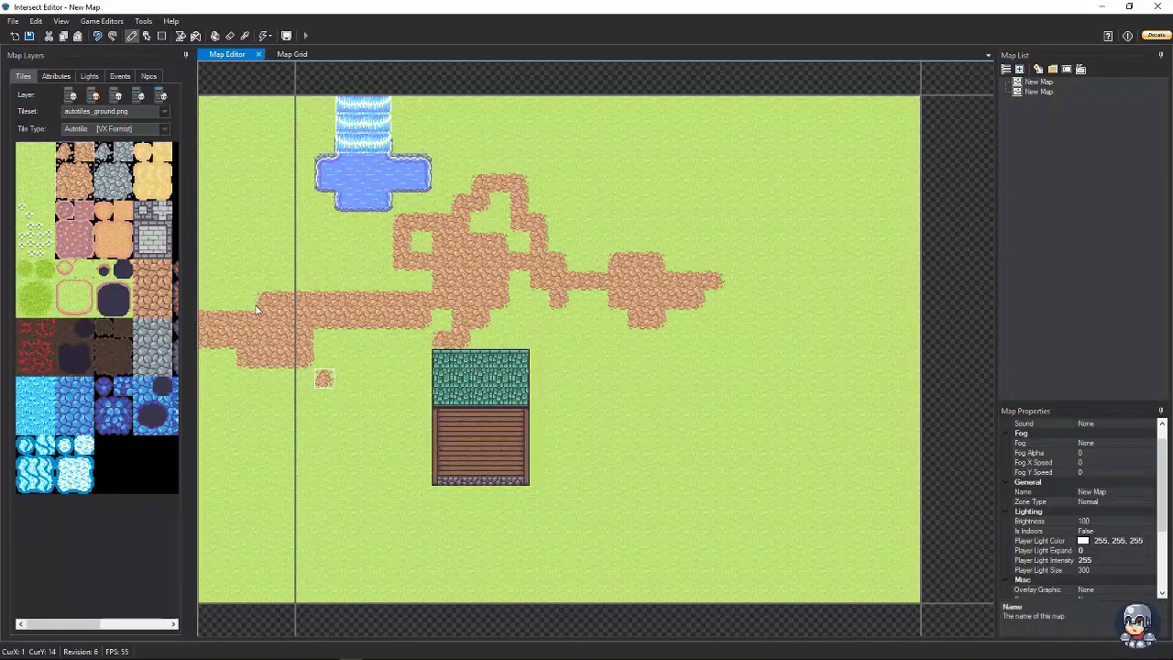
key(Left)
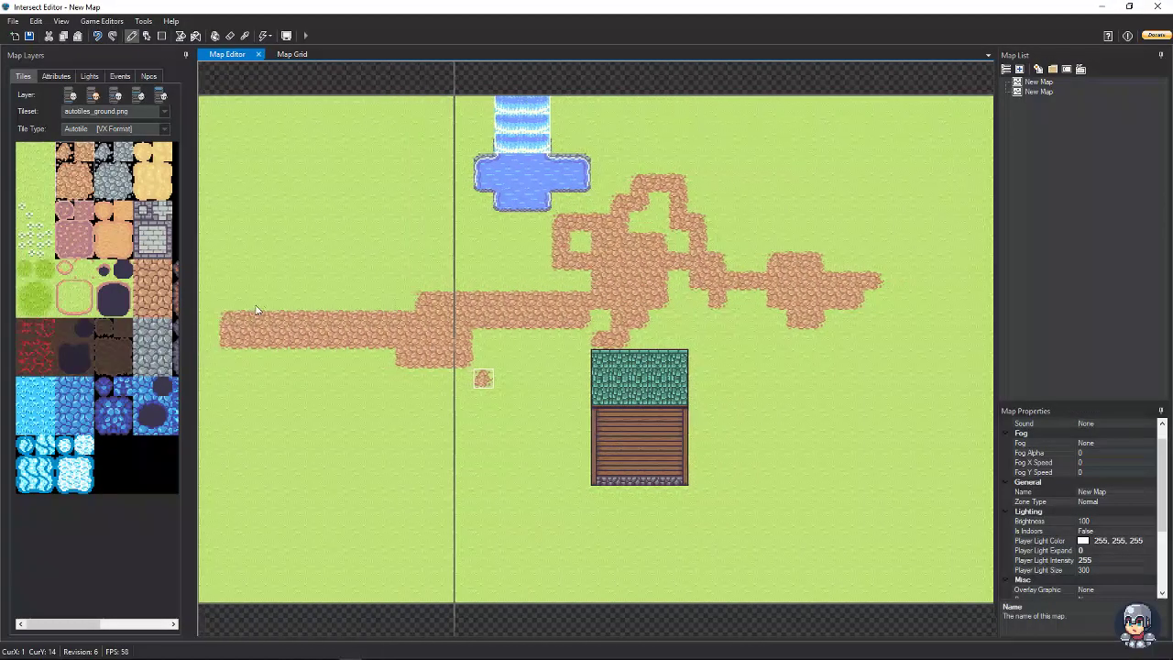
key(Left)
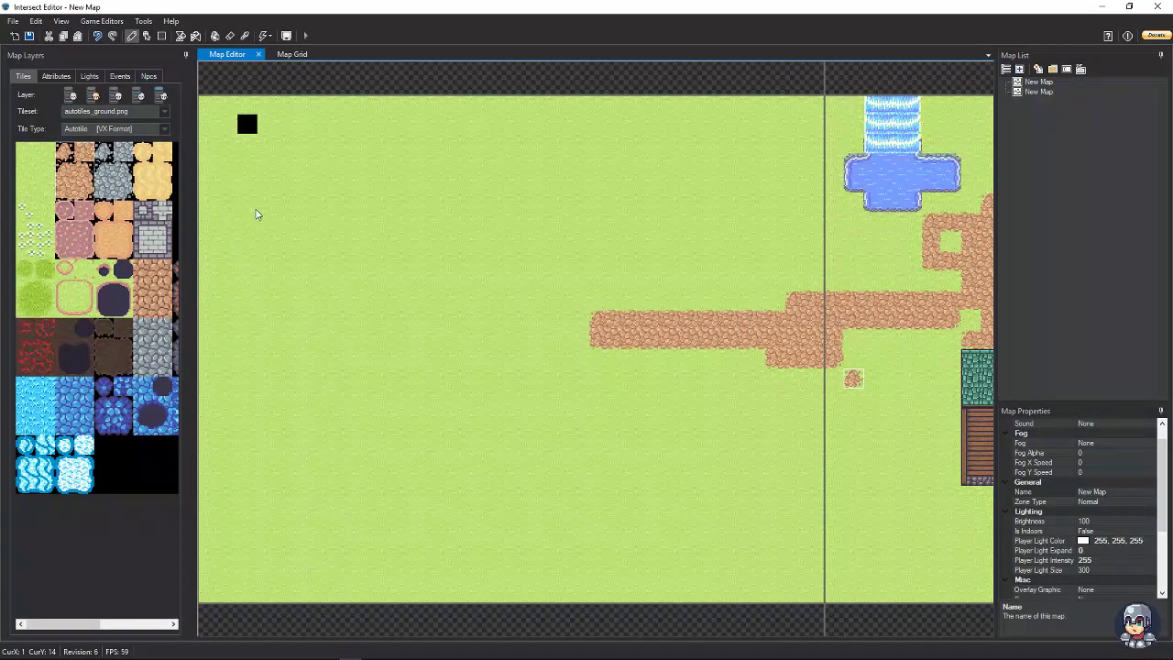
key(Right)
key(Up)
key(Right)
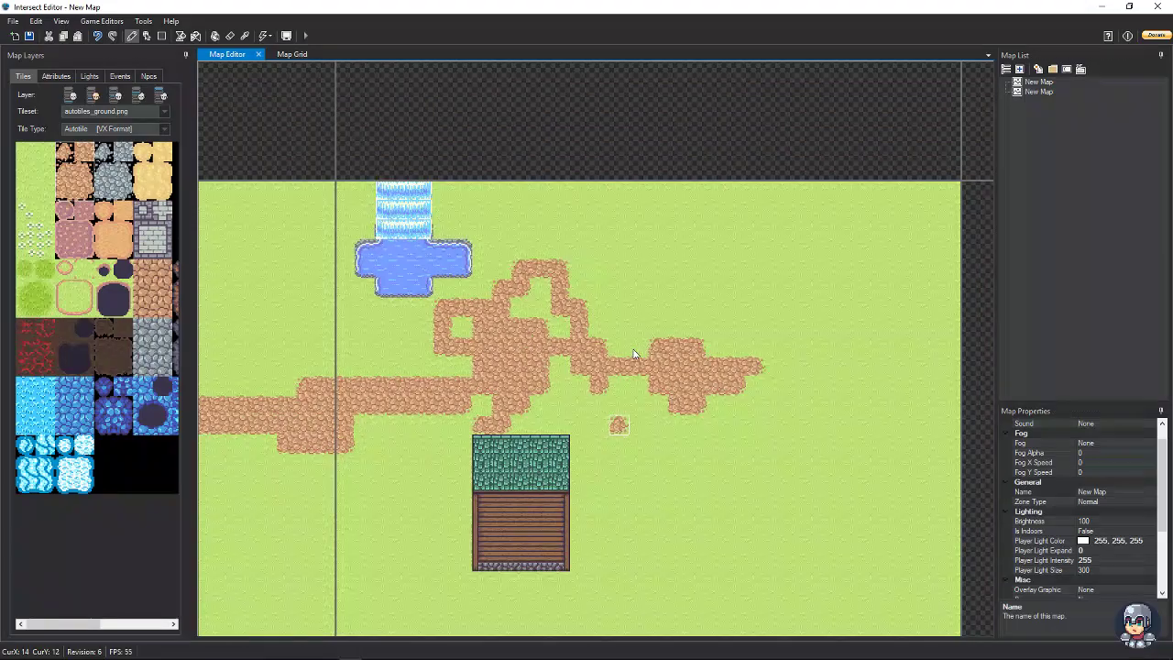
key(Down)
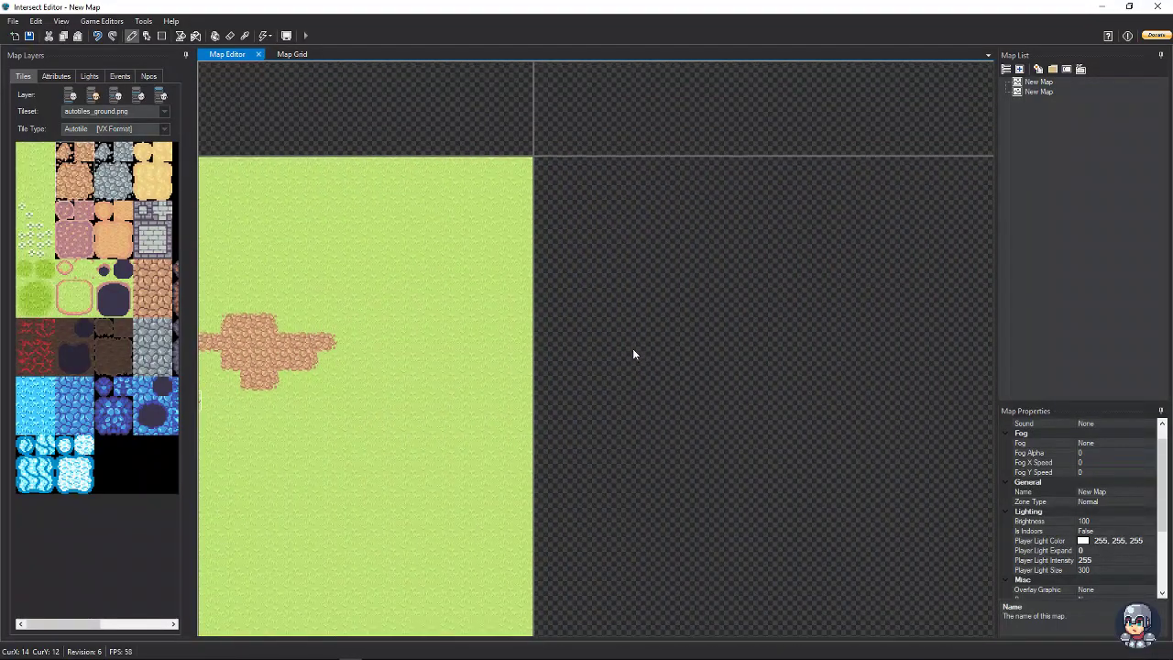
key(Left)
key(Left)
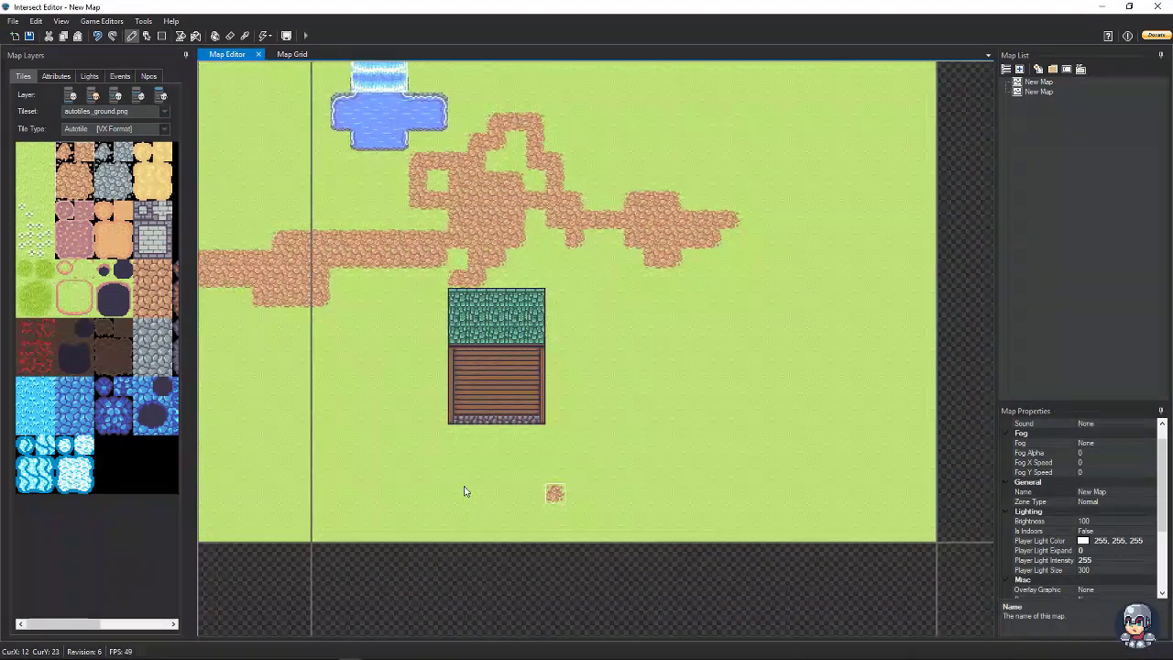
key(Up)
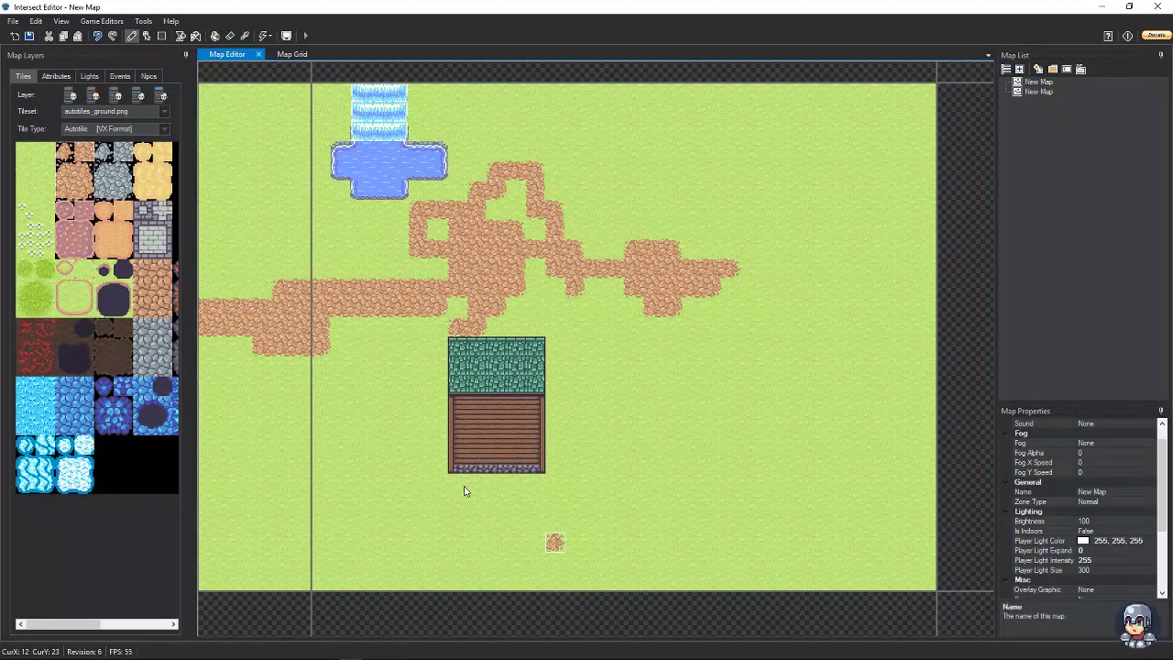
key(Right)
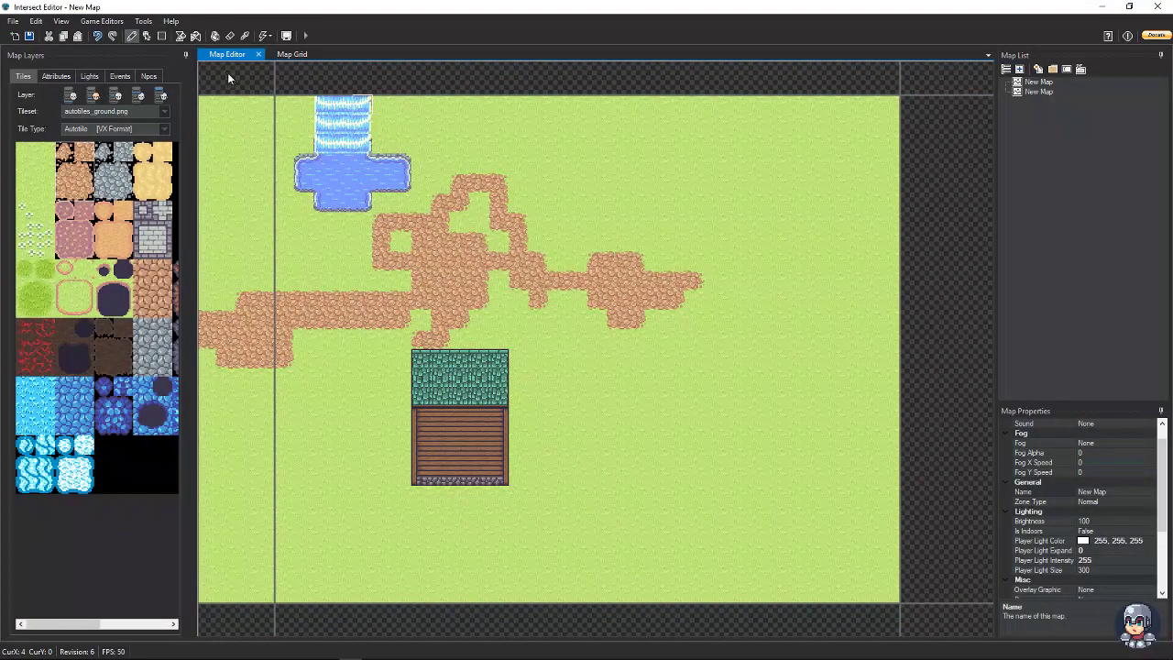
After dismissing a diagonal-corner error, create a new map directly above the first map.
click(230, 75)
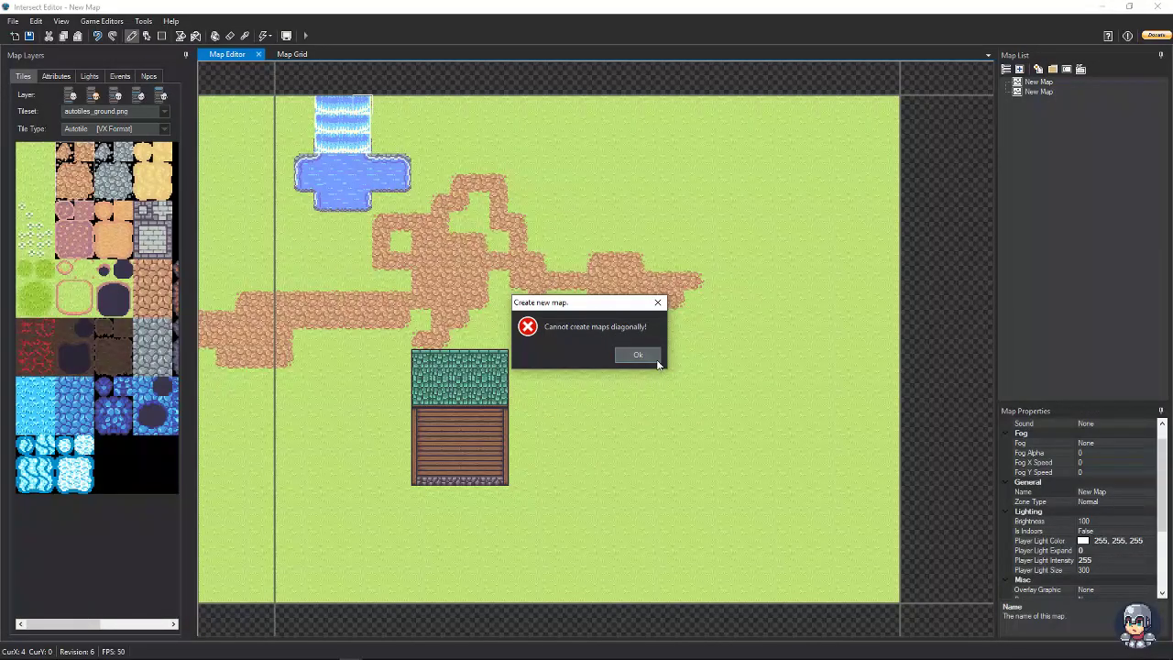
click(656, 362)
click(479, 75)
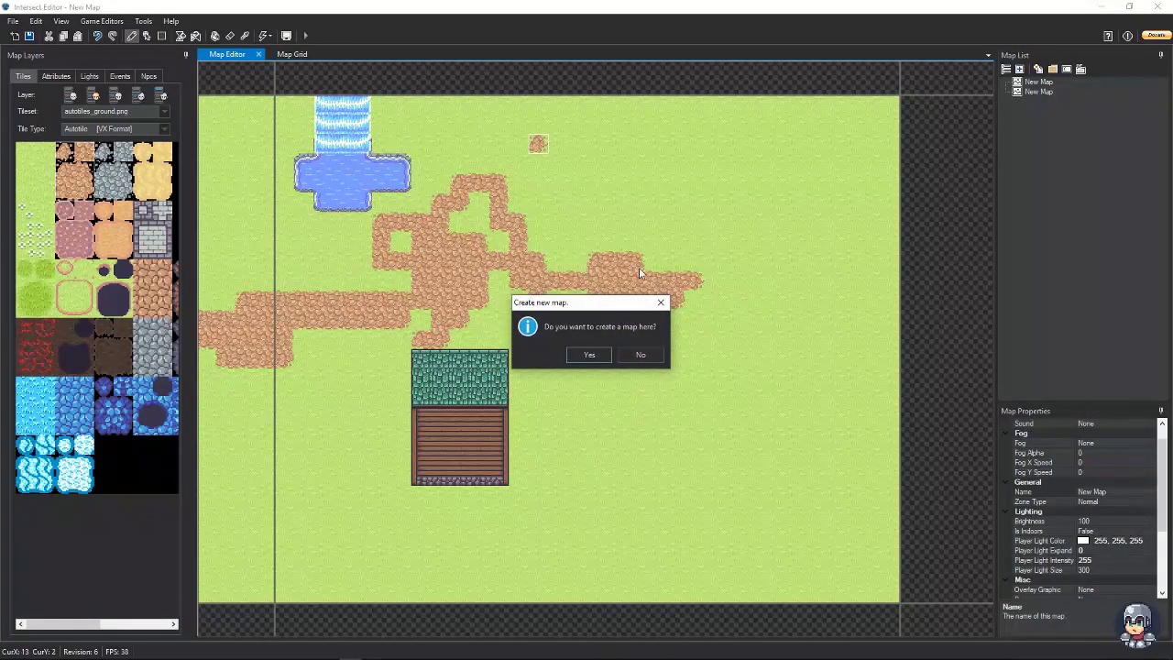
click(597, 355)
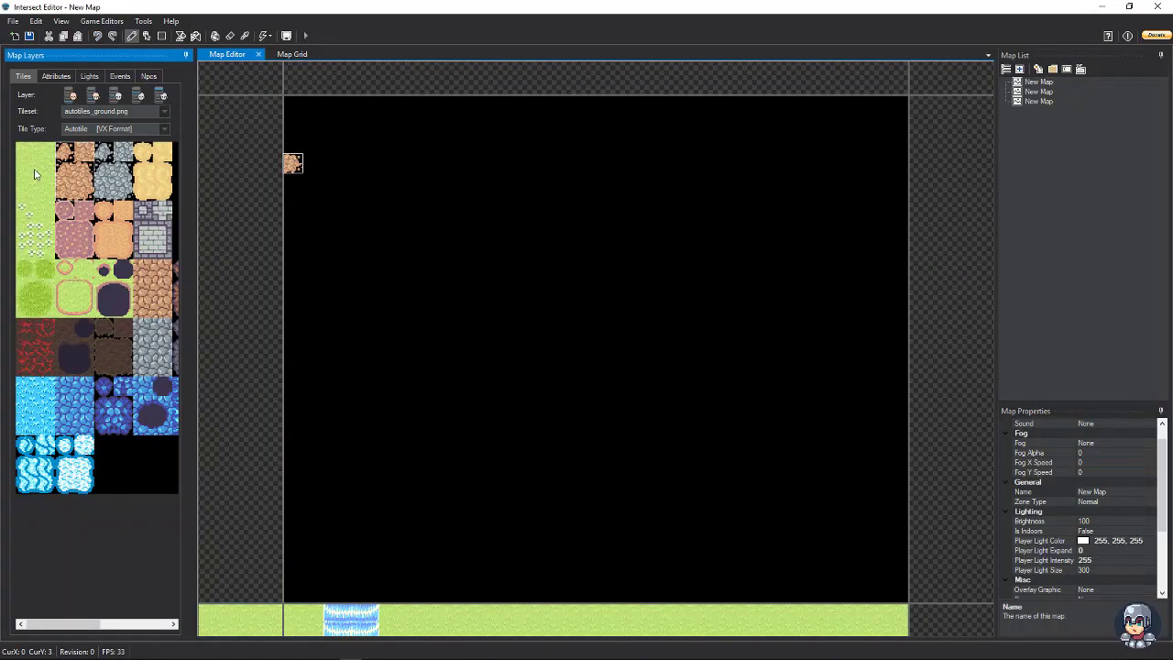
Fill the upper map with Normal grass tiles and save it.
click(110, 129)
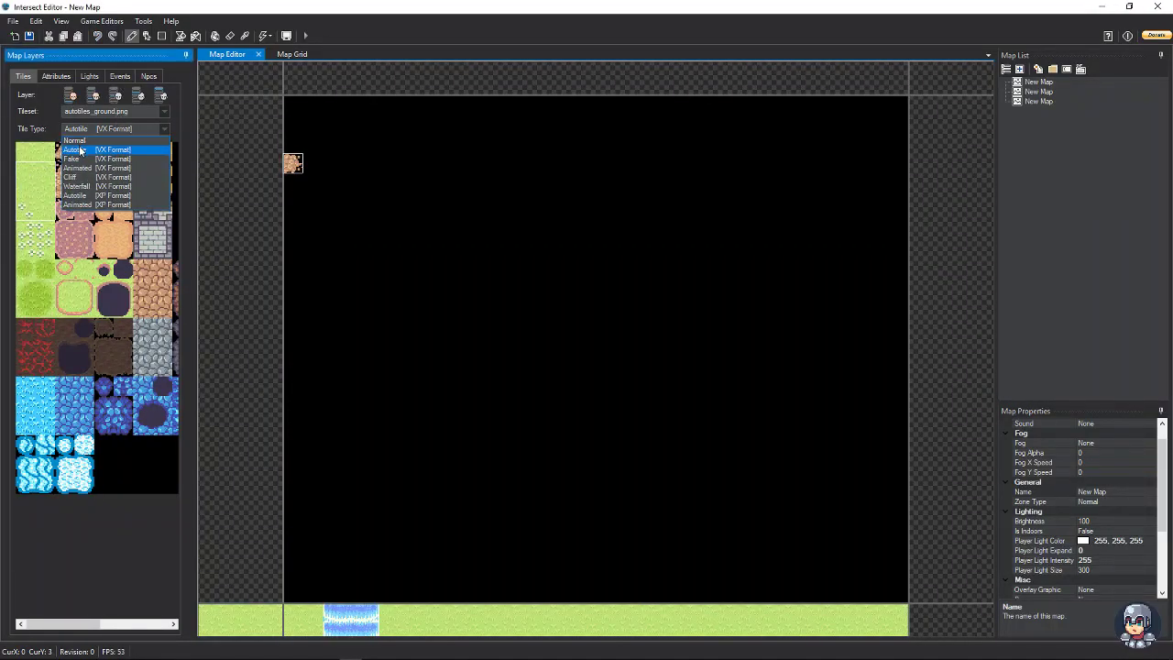
click(75, 140)
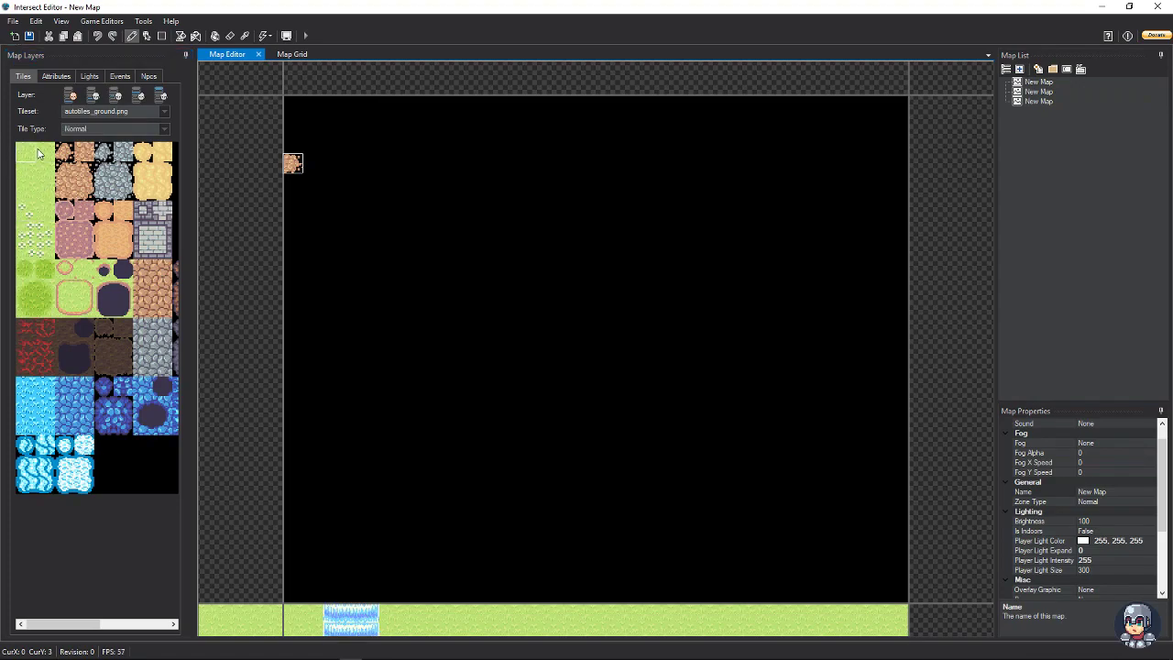
click(214, 37)
click(584, 257)
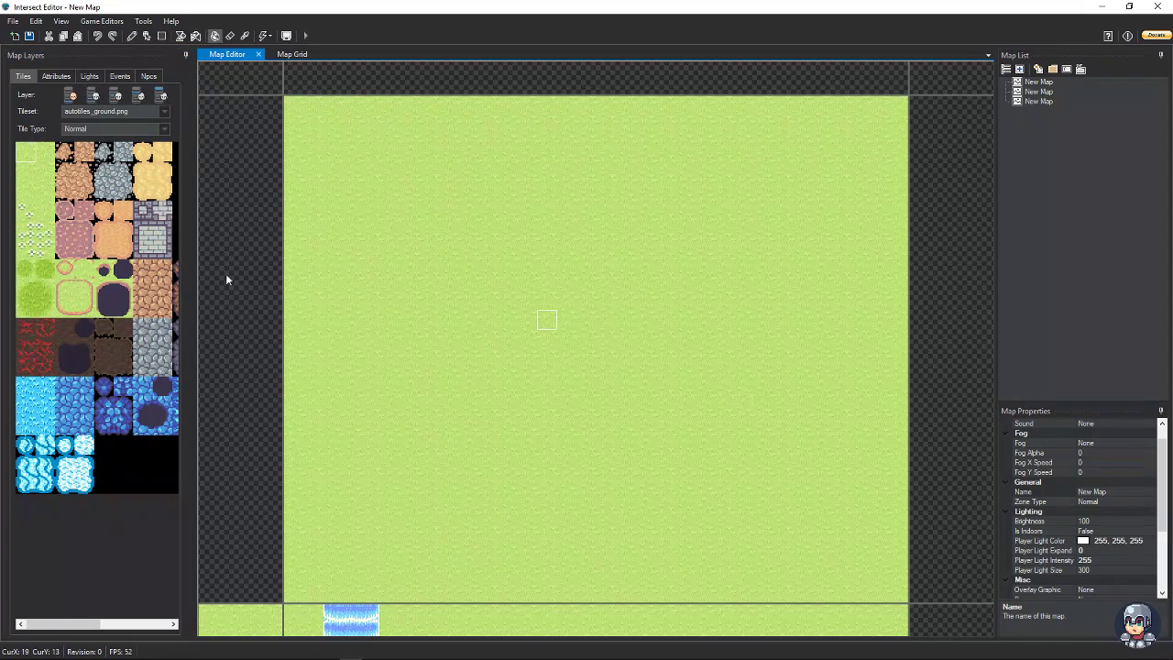
key(ctrl+s)
key(Return)
Add a new map to its left, fill it with grass and save it.
click(245, 303)
click(591, 357)
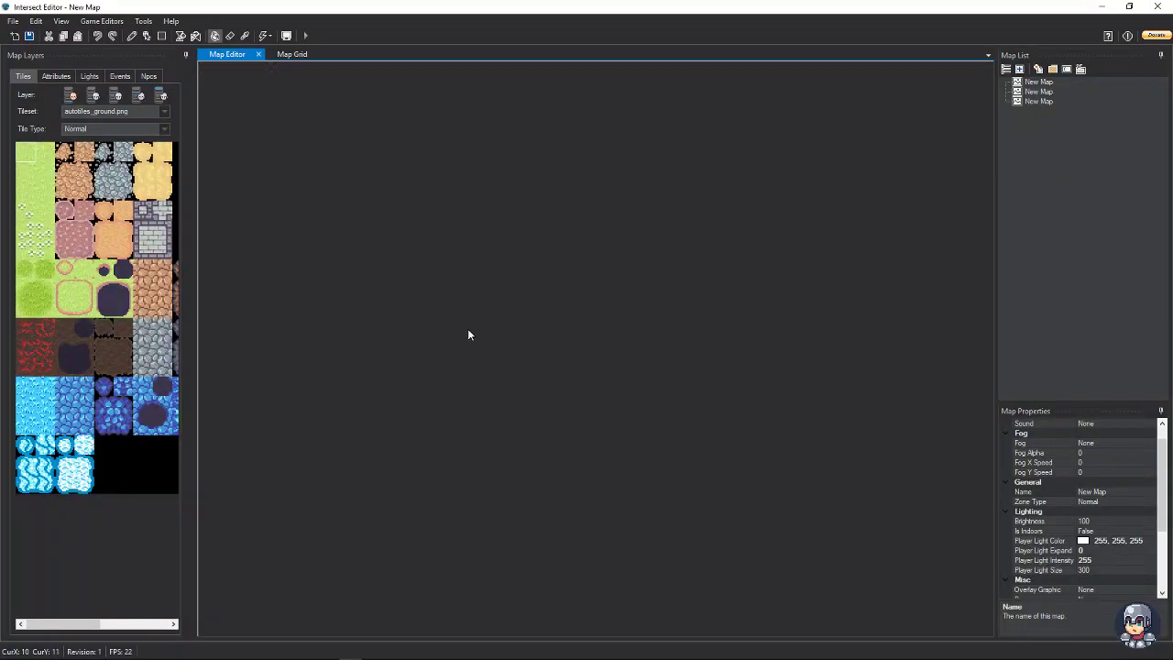
click(468, 300)
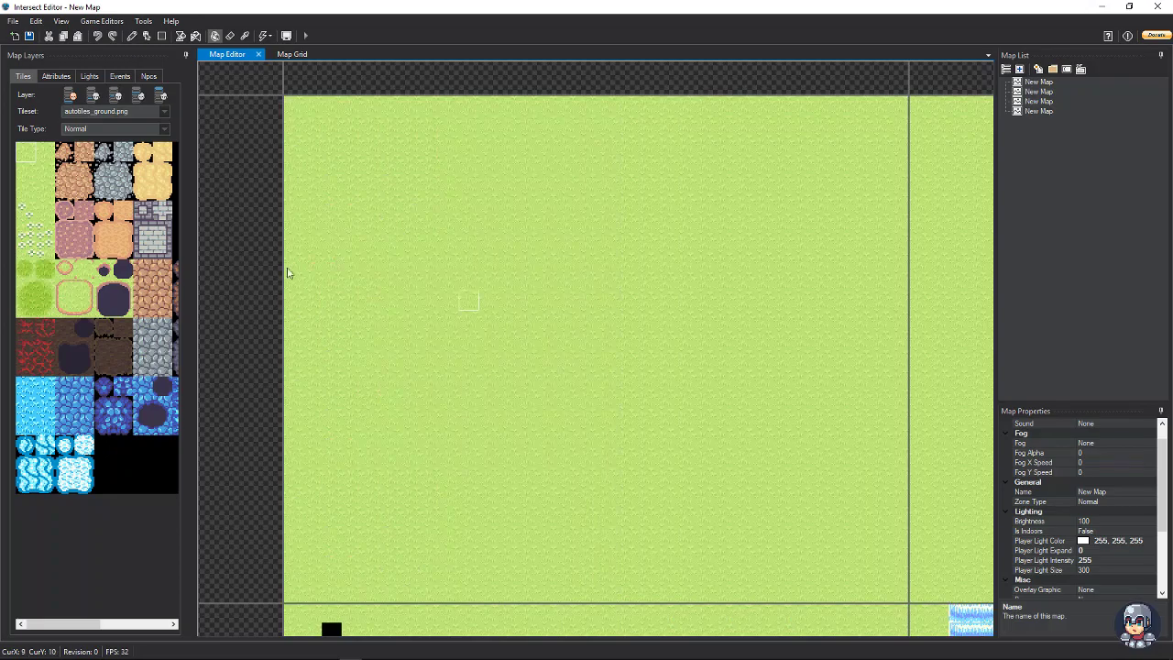
click(28, 35)
click(641, 358)
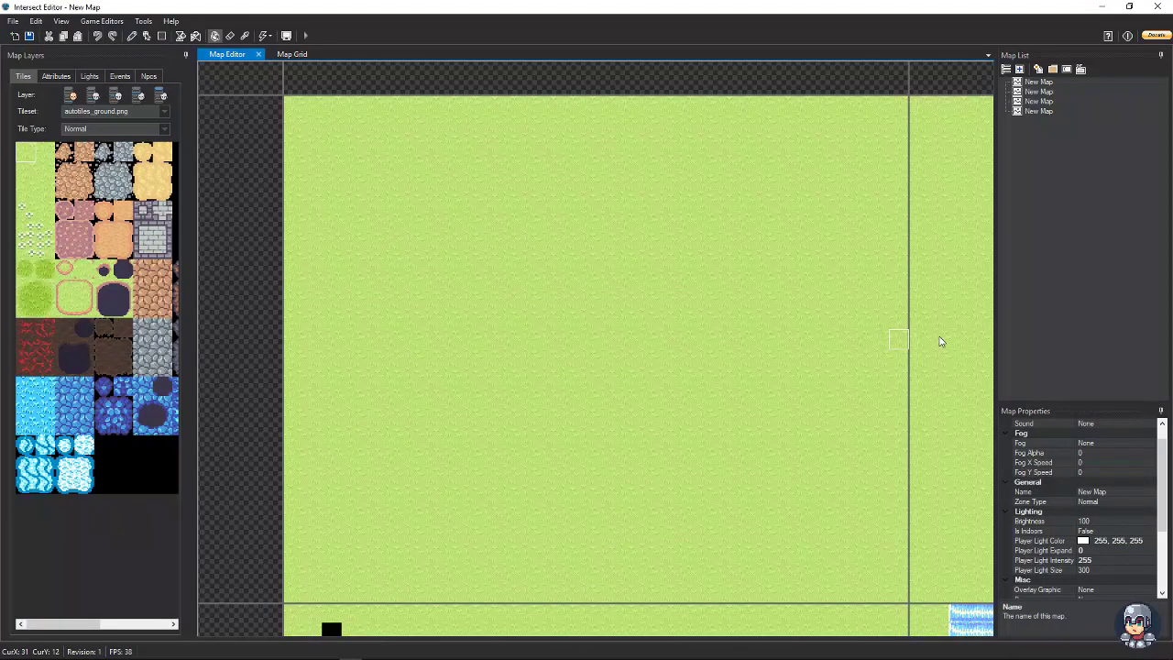
click(973, 394)
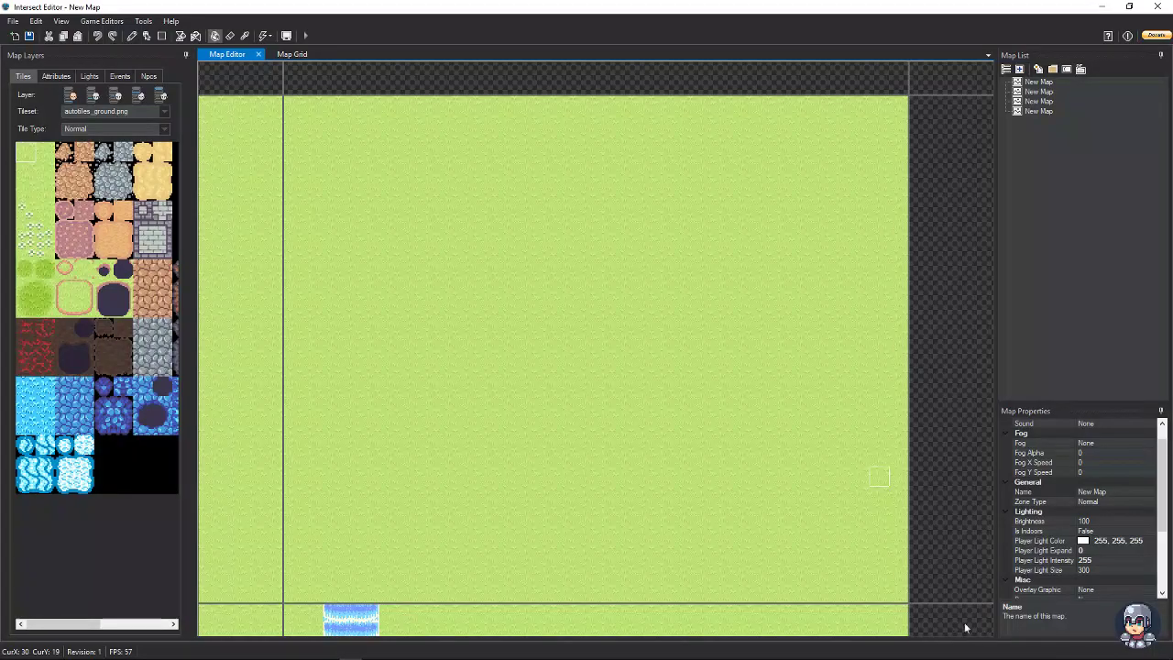
click(350, 650)
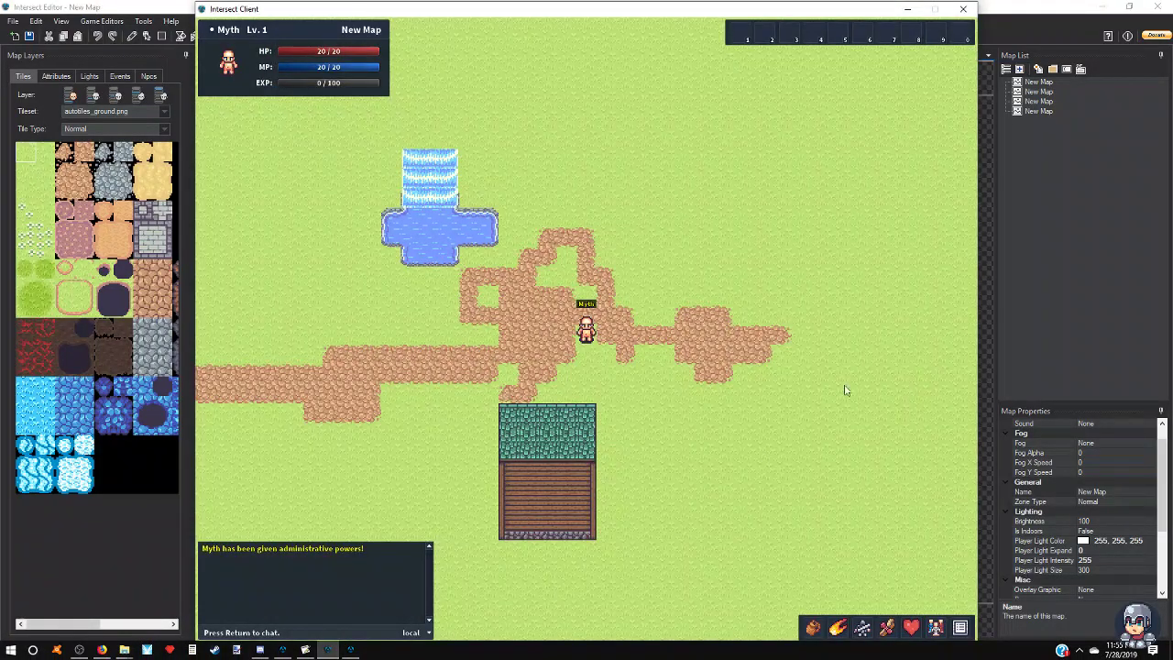
key(Right)
key(Right)
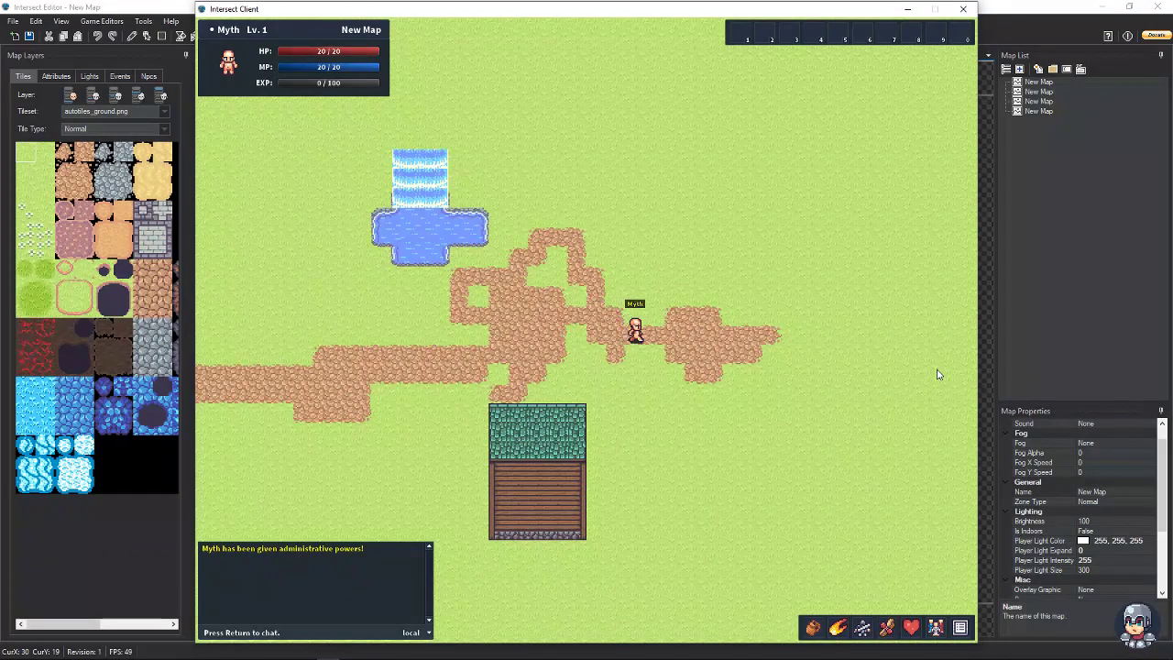
key(Up)
key(Up)
key(Up)
key(Up)
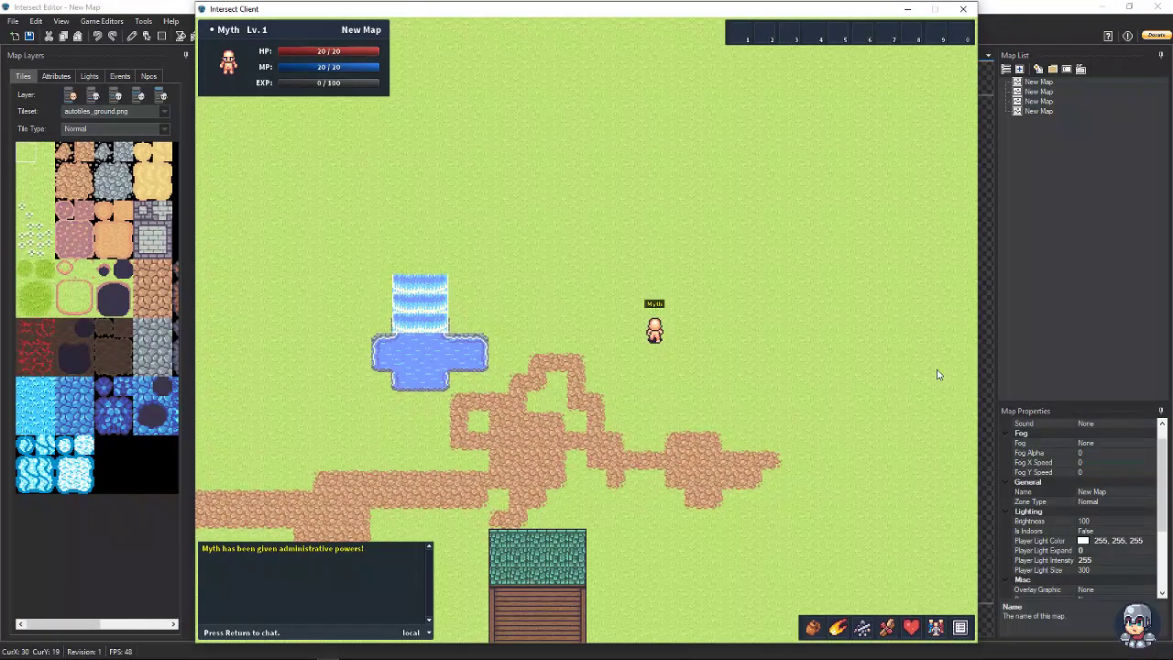
key(Up)
key(Up)
key(Up)
key(Up)
key(Up)
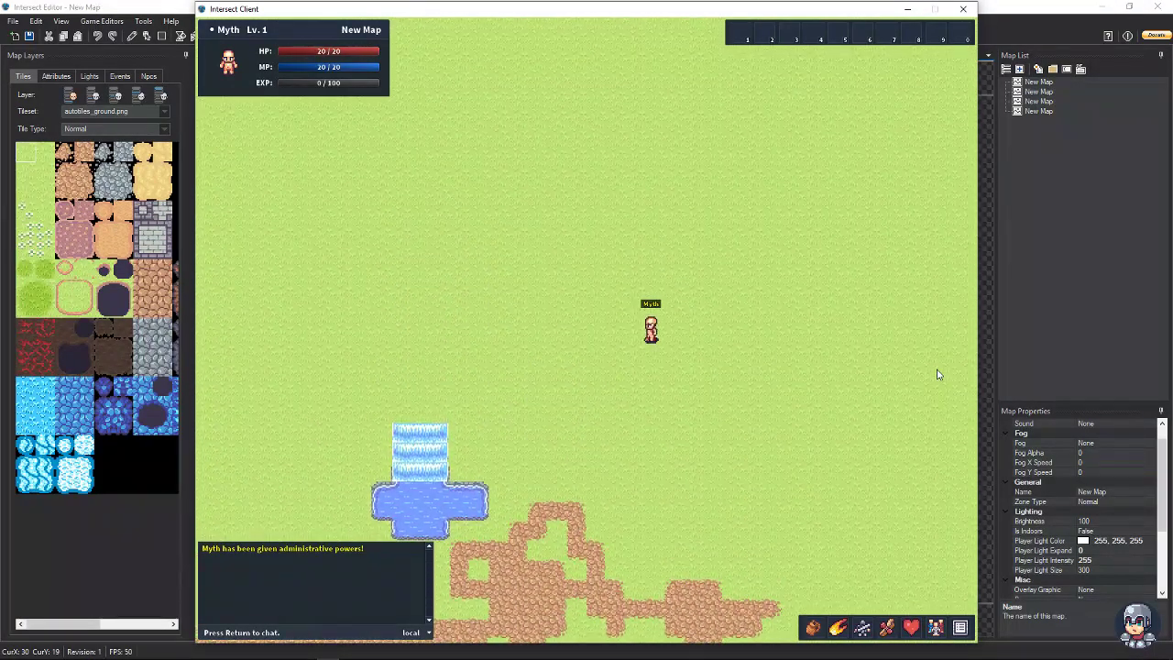
key(Left)
key(Up)
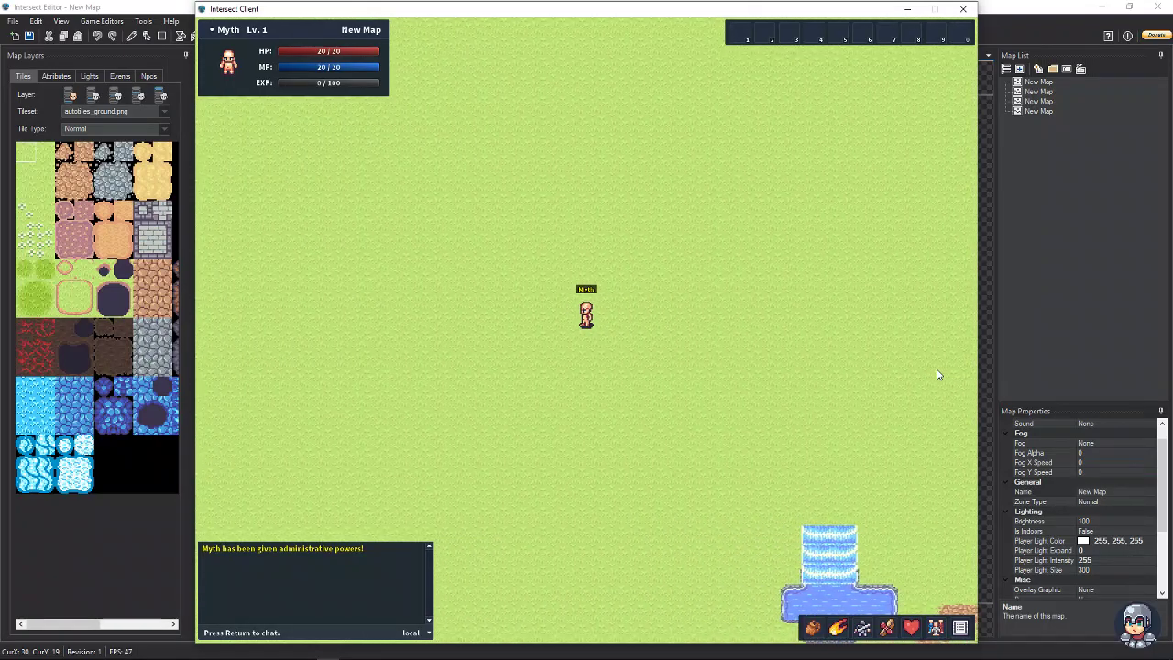
key(Down)
key(Left)
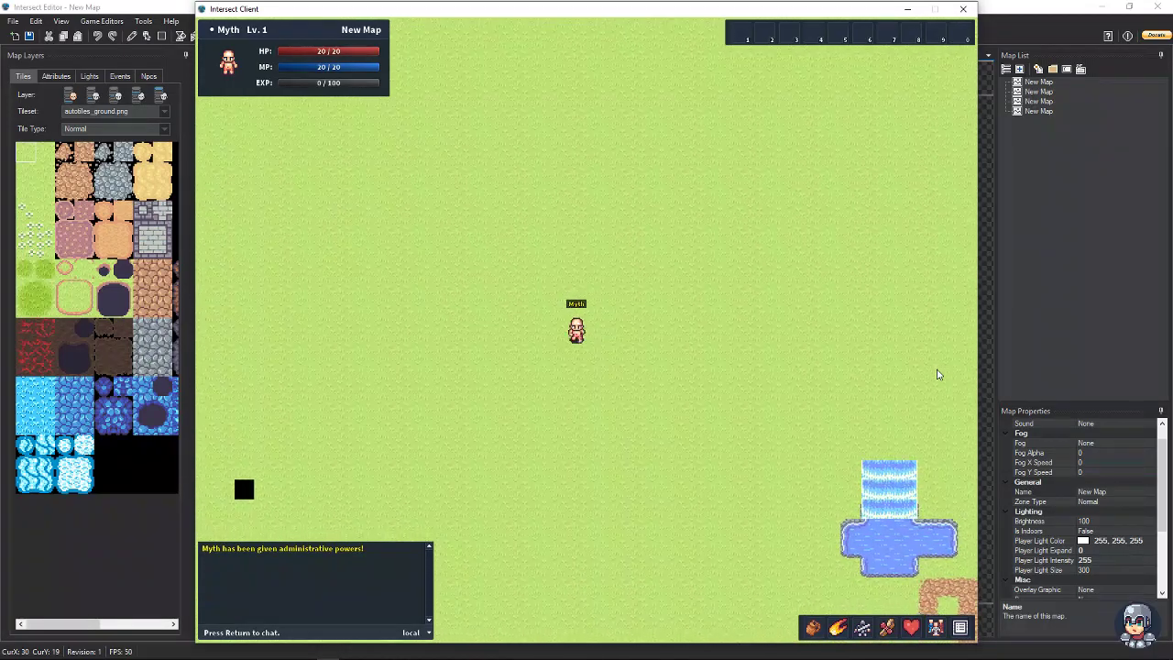
key(Left)
key(Down)
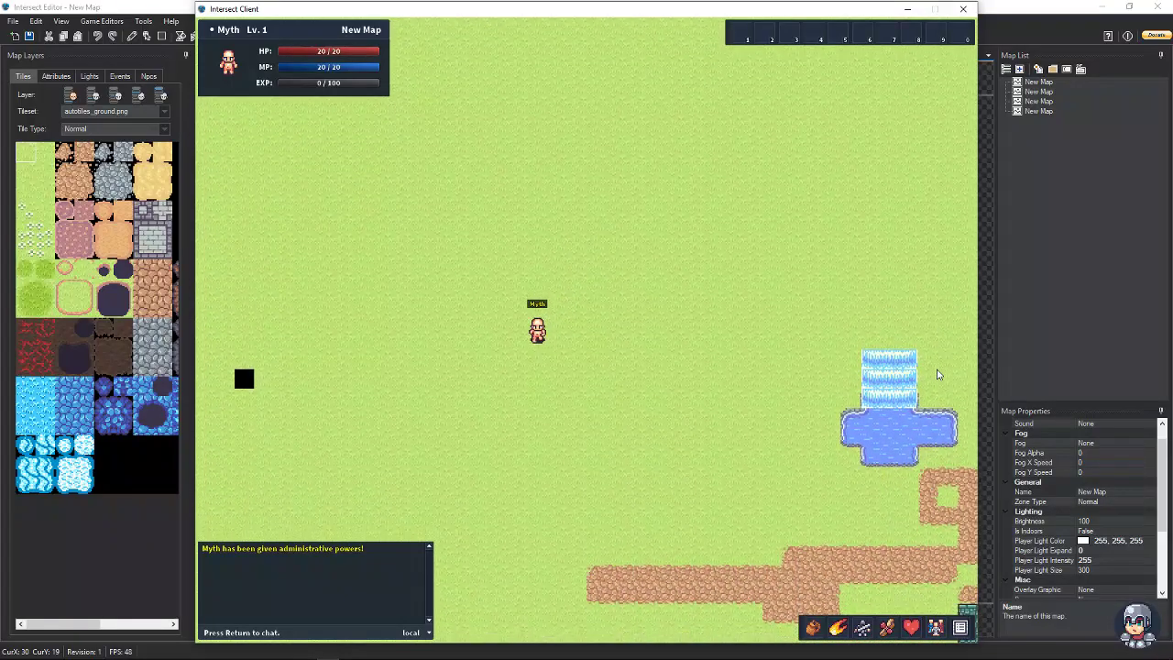
key(Right)
key(Down)
key(Right)
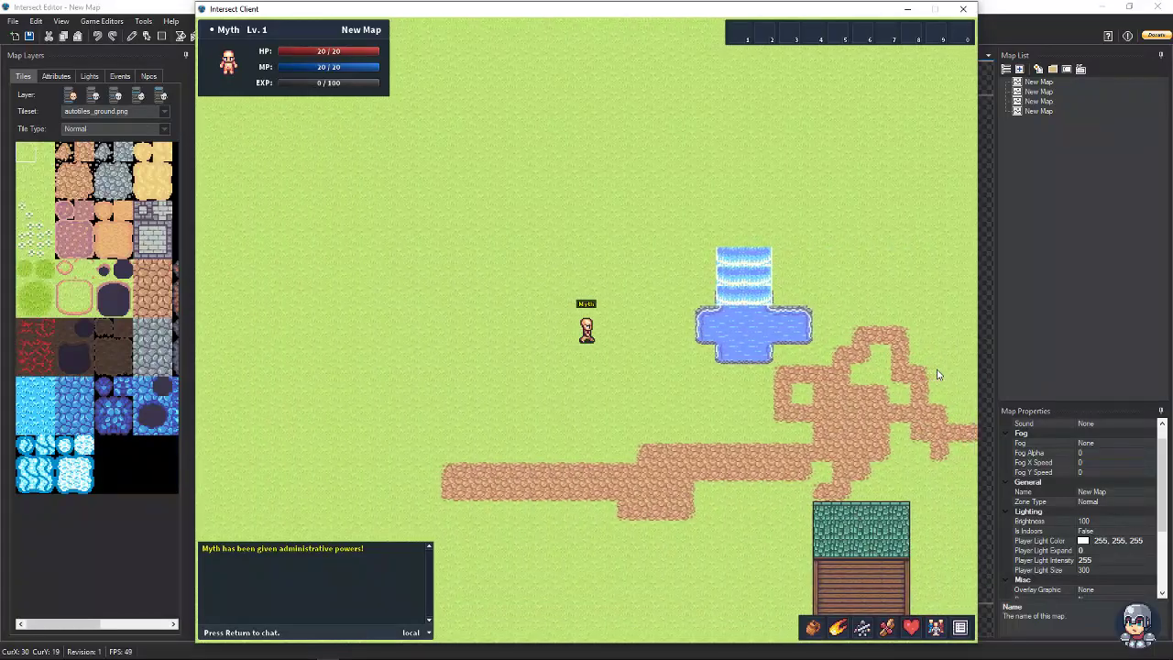
key(Right)
key(Down)
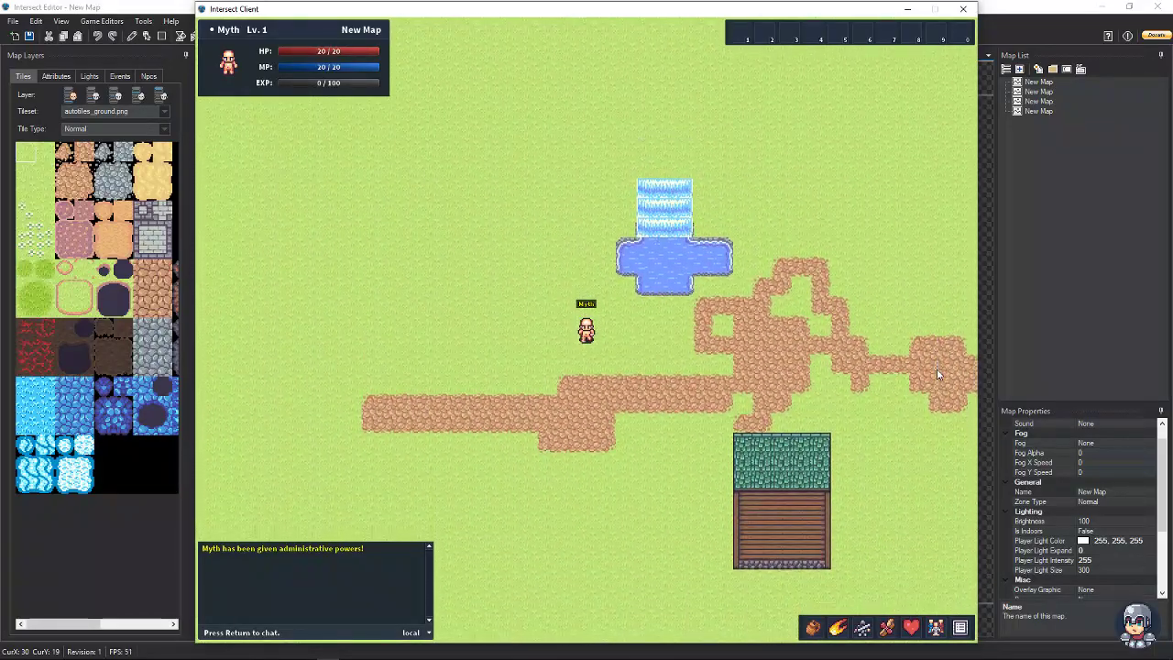
key(Right)
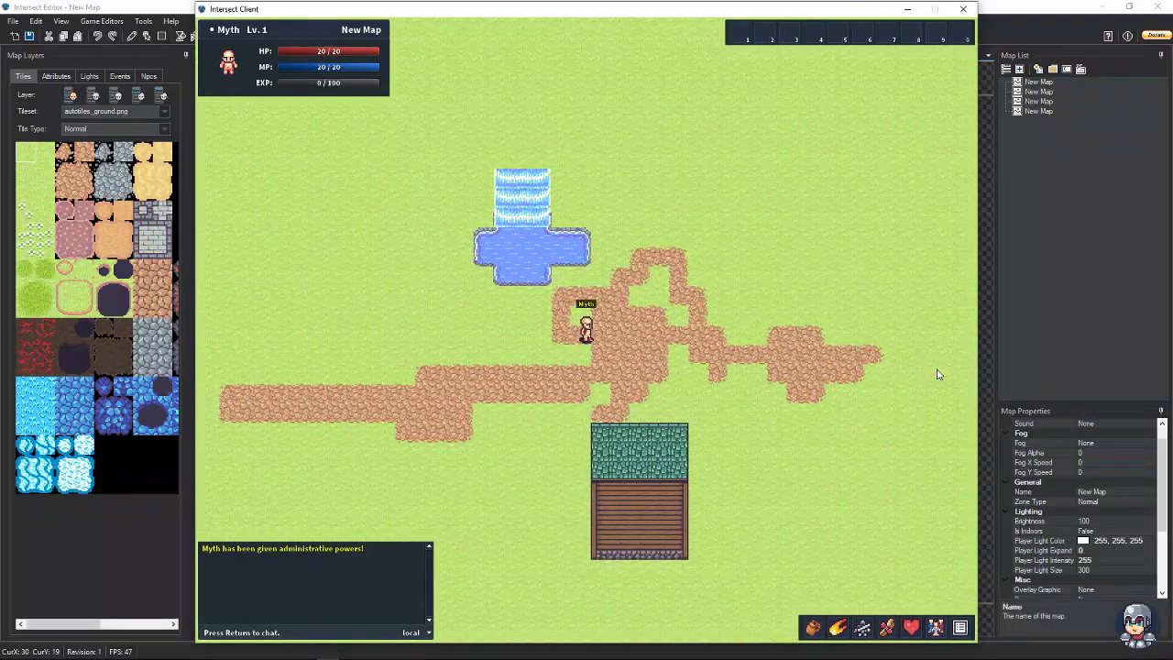
key(Down)
key(Right)
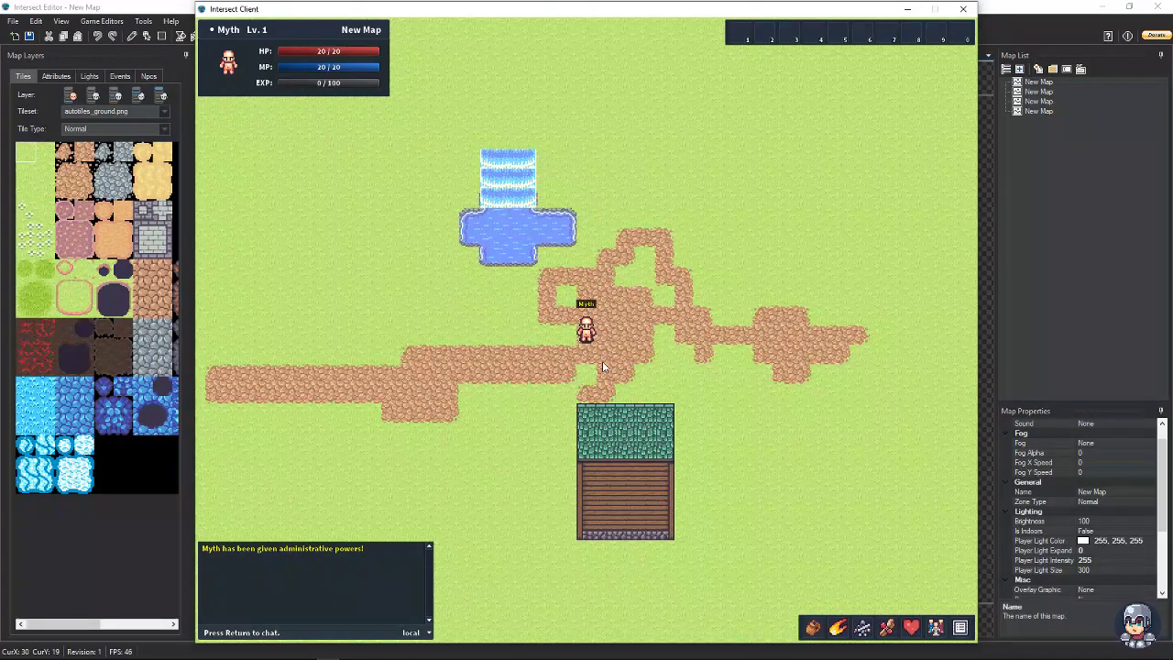
click(963, 9)
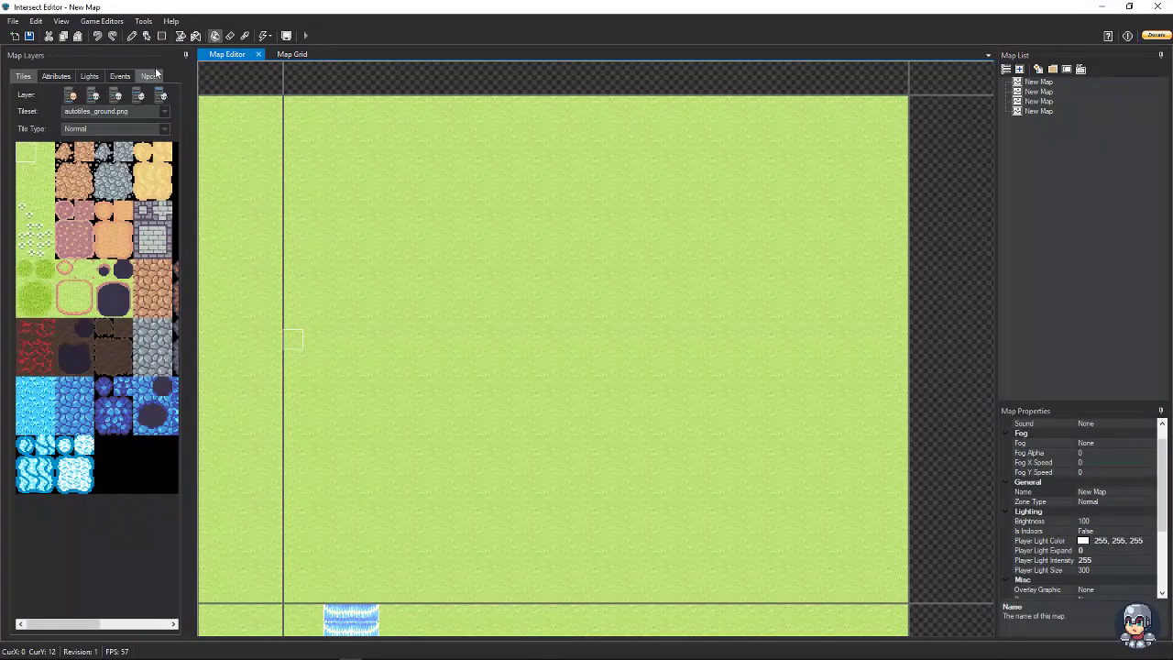
Eyedrop the water tile from the main map's pond.
key(Down)
key(Right)
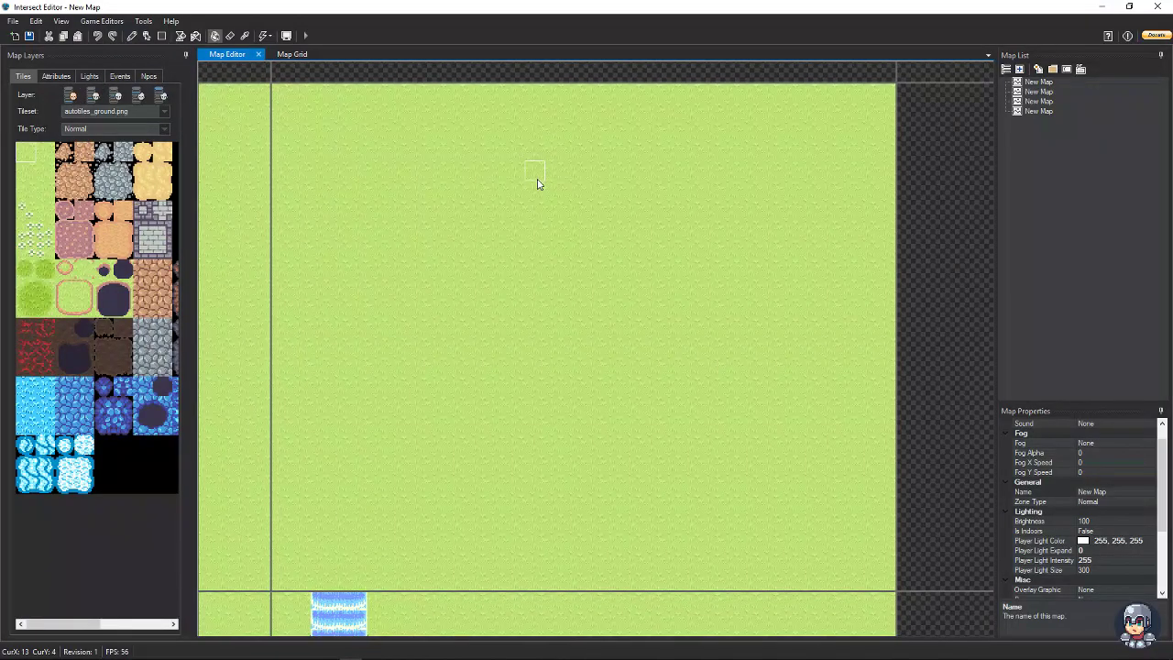
key(Down)
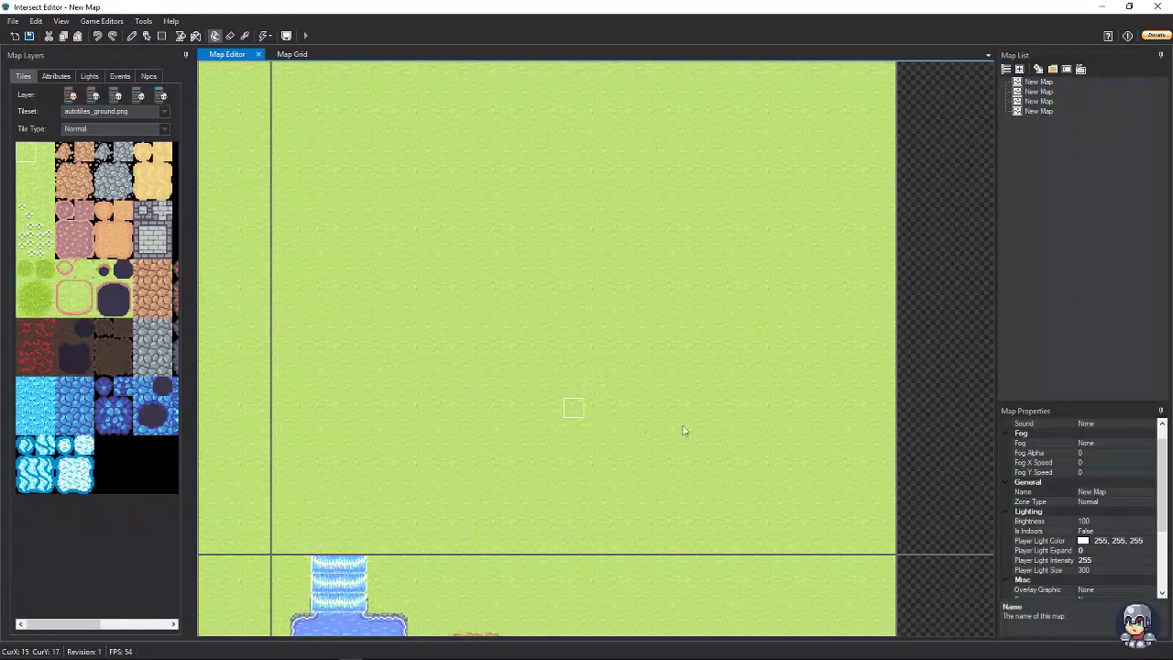
key(Down)
key(Down)
key(Down)
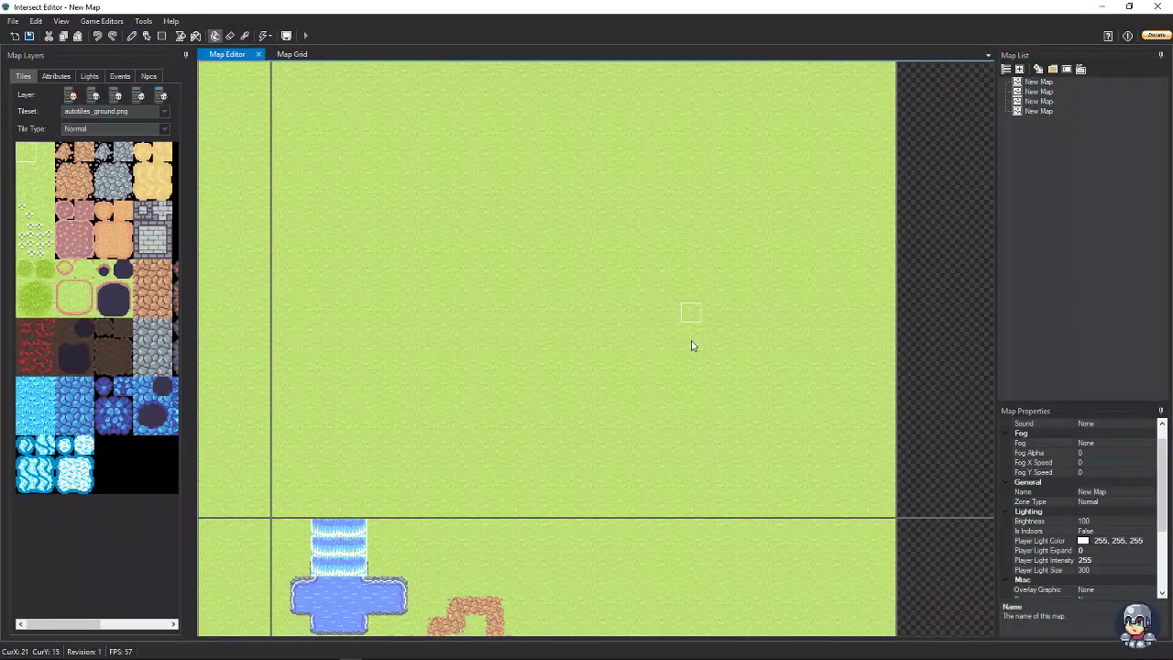
key(Down)
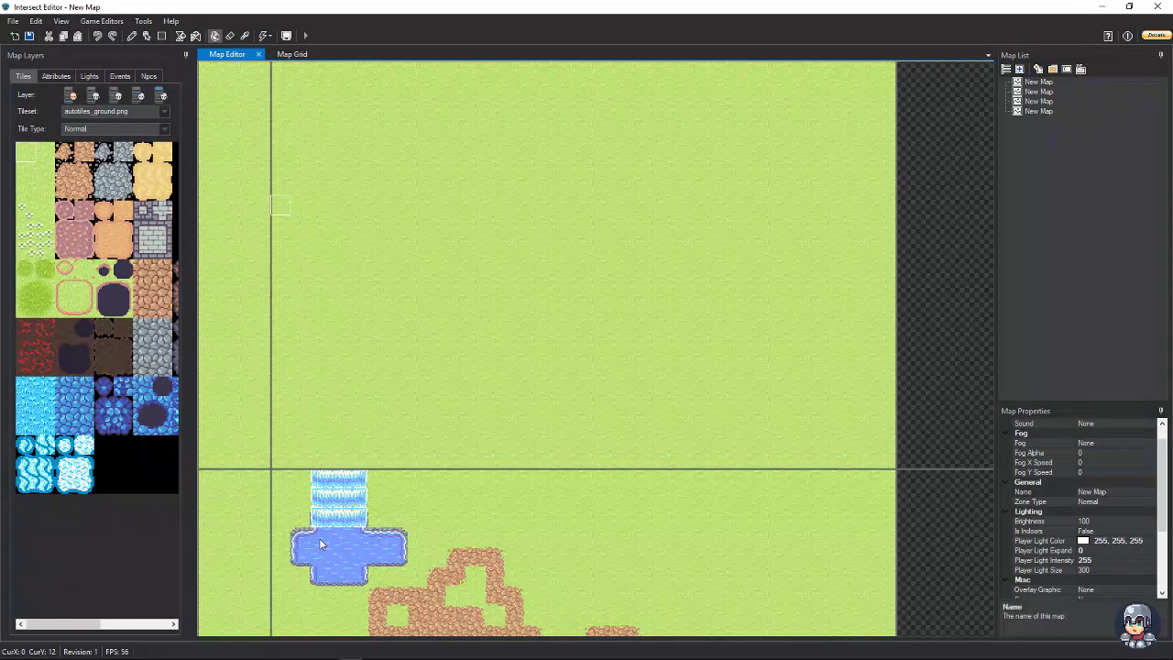
click(95, 97)
click(94, 97)
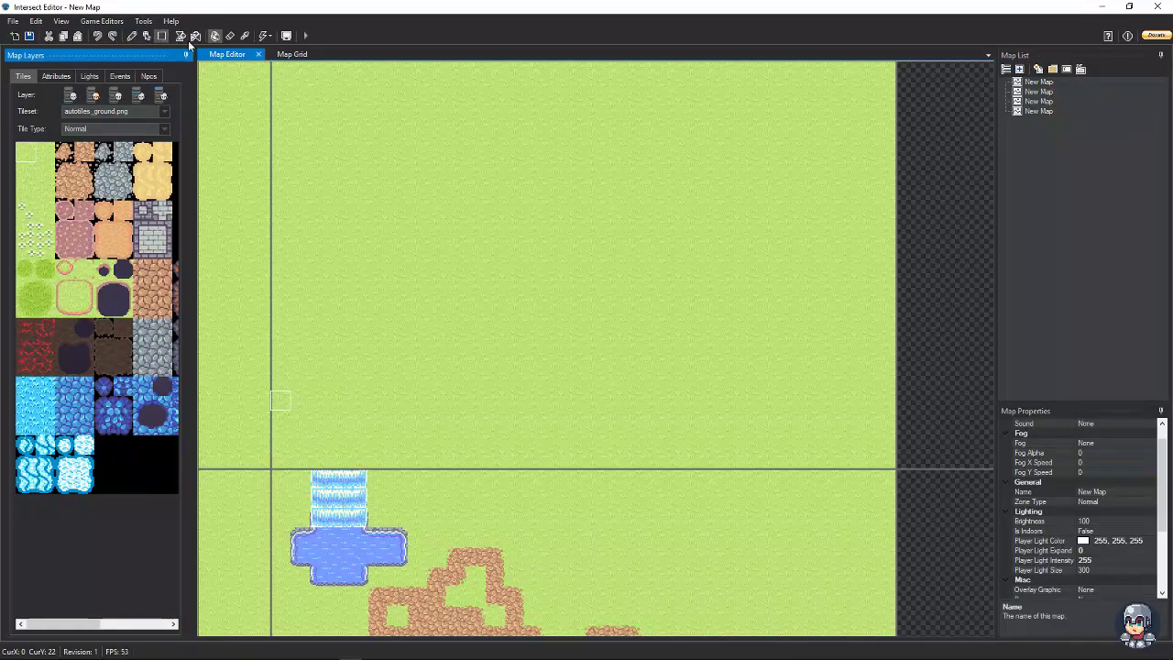
click(245, 36)
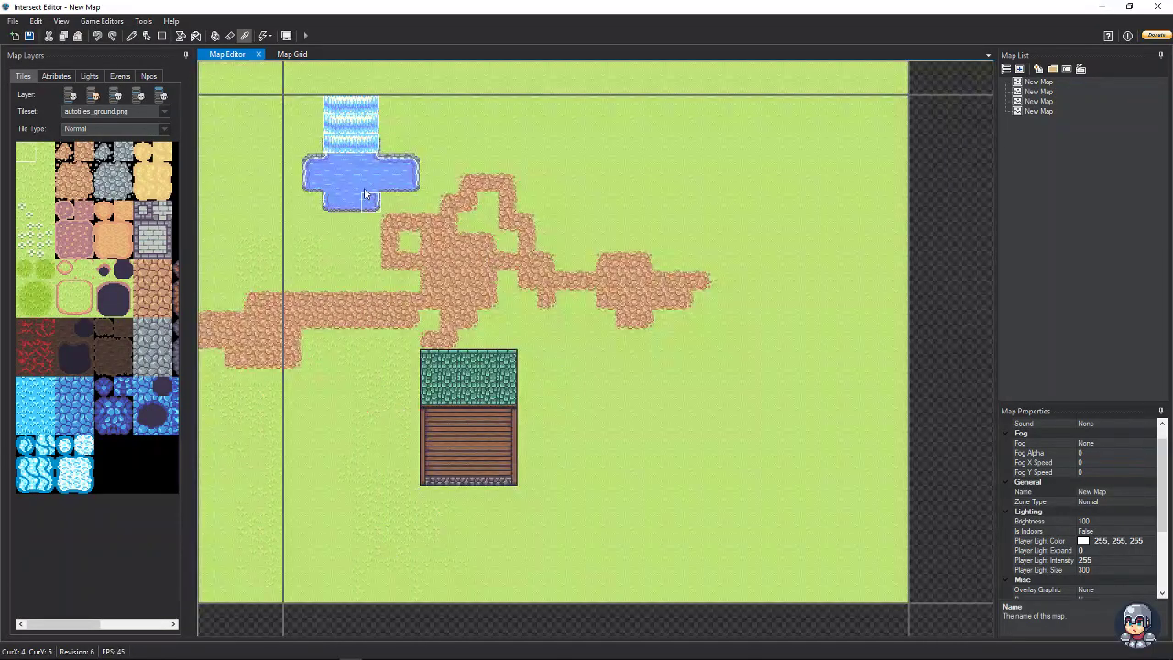
click(364, 186)
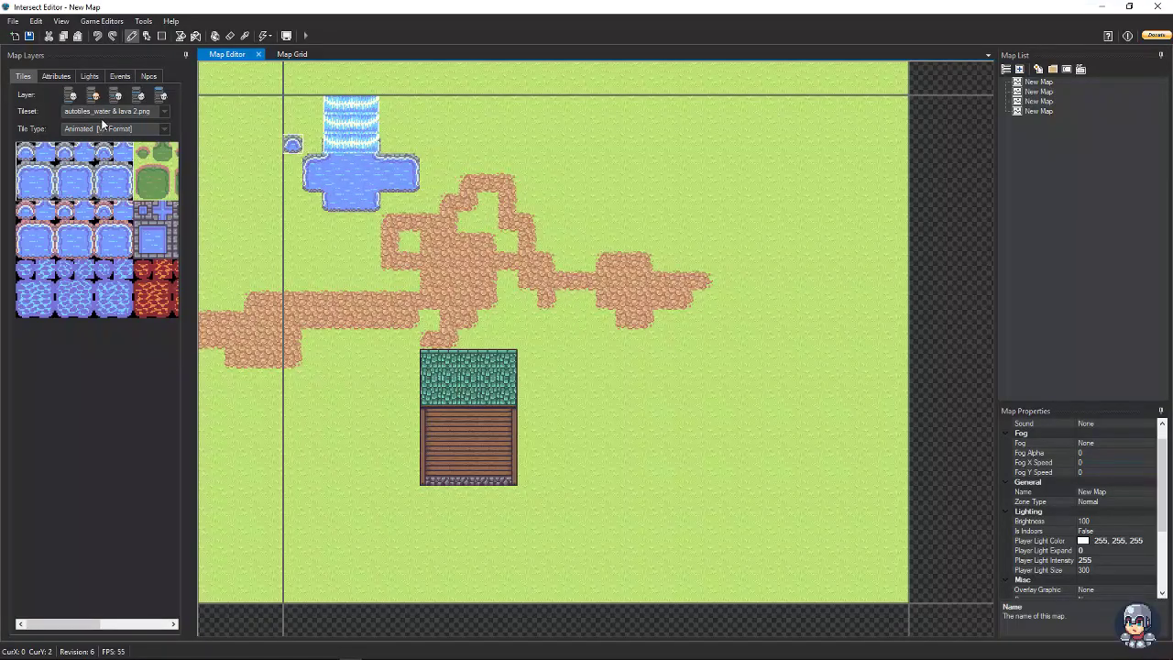
Paint a pond above the waterfall on the northern map, then save both maps.
double_click(403, 79)
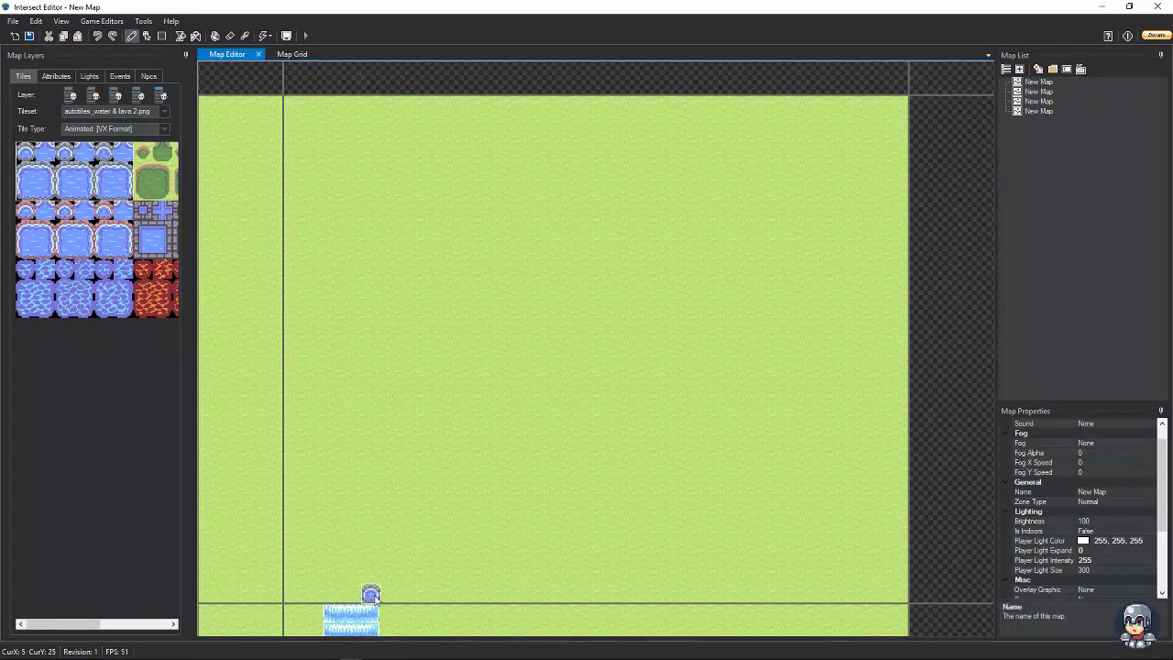
mouse_move(369, 593)
mouse_down()
mouse_move(336, 587)
mouse_move(348, 548)
mouse_move(342, 573)
mouse_move(376, 567)
mouse_move(372, 530)
mouse_move(333, 549)
mouse_move(360, 508)
mouse_move(384, 511)
mouse_move(380, 569)
mouse_move(397, 525)
mouse_move(435, 509)
mouse_move(437, 533)
mouse_move(335, 520)
mouse_move(310, 523)
mouse_move(314, 546)
mouse_move(290, 531)
mouse_move(441, 523)
mouse_move(396, 504)
mouse_move(309, 494)
mouse_up()
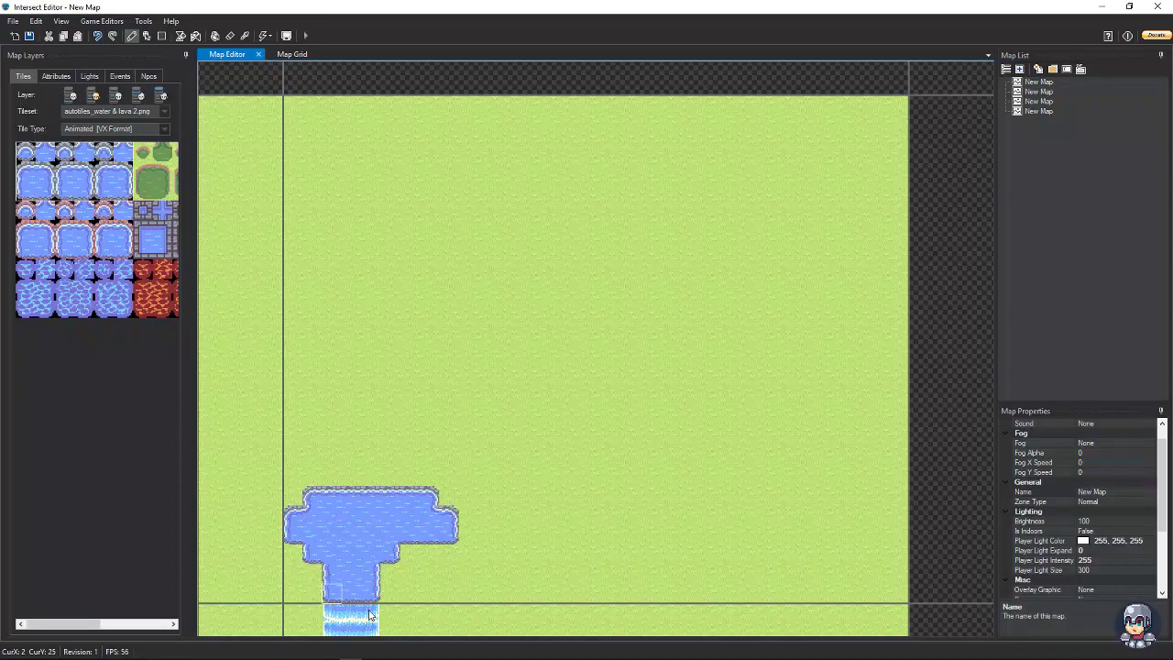
key(ctrl+n)
click(605, 356)
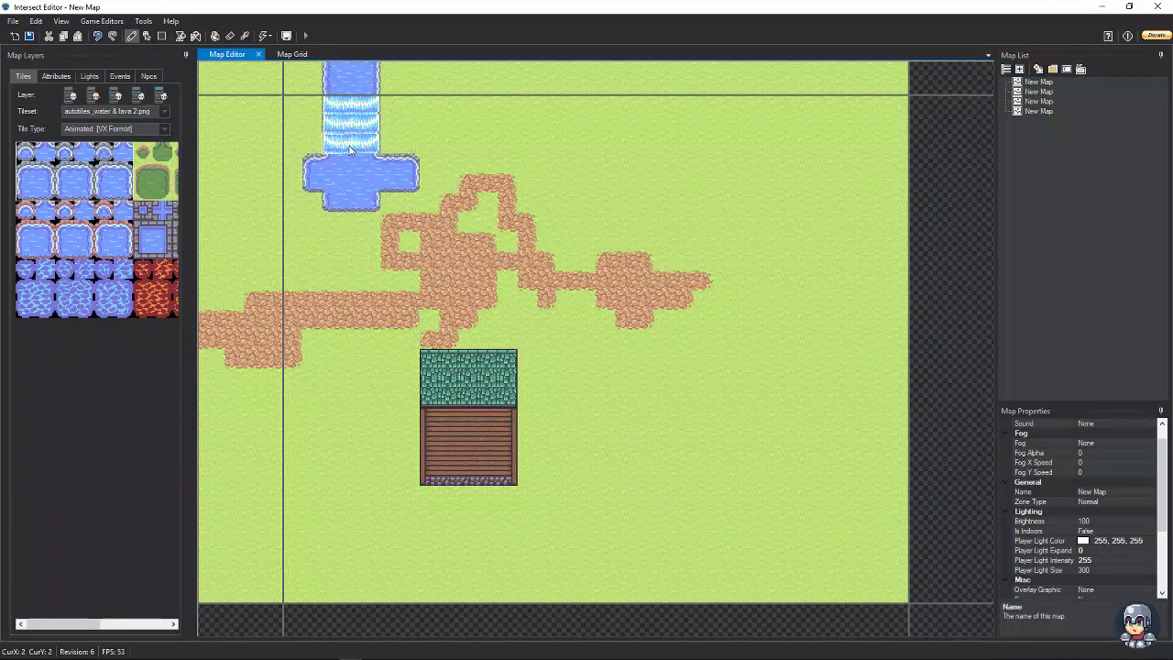
click(28, 36)
click(633, 356)
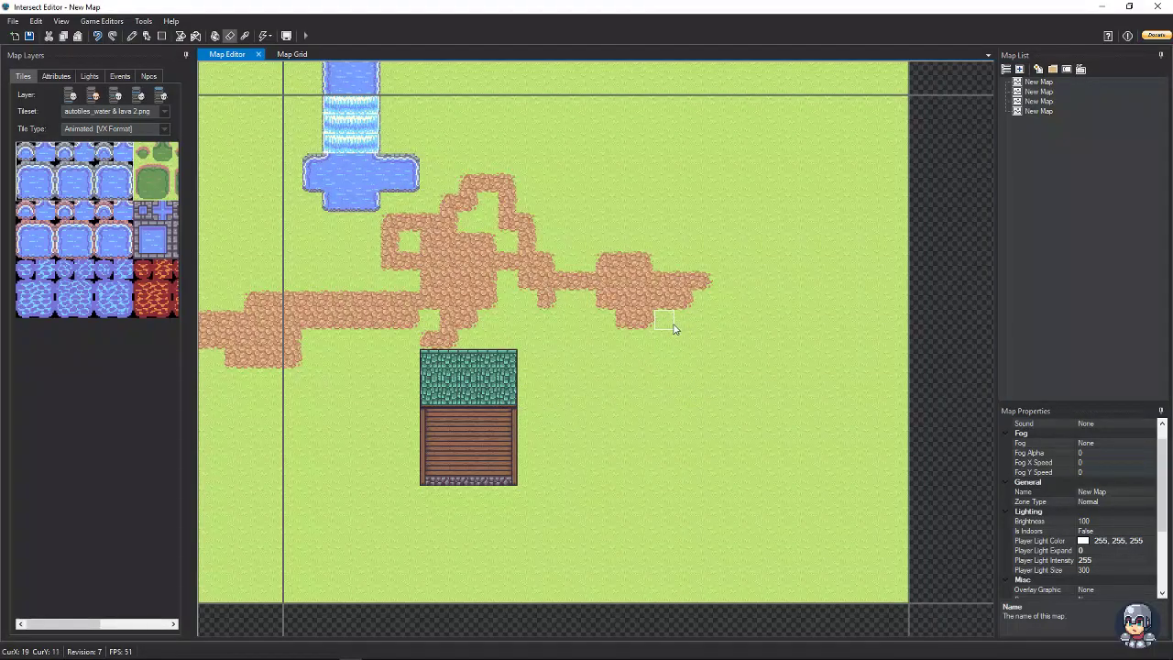
click(543, 298)
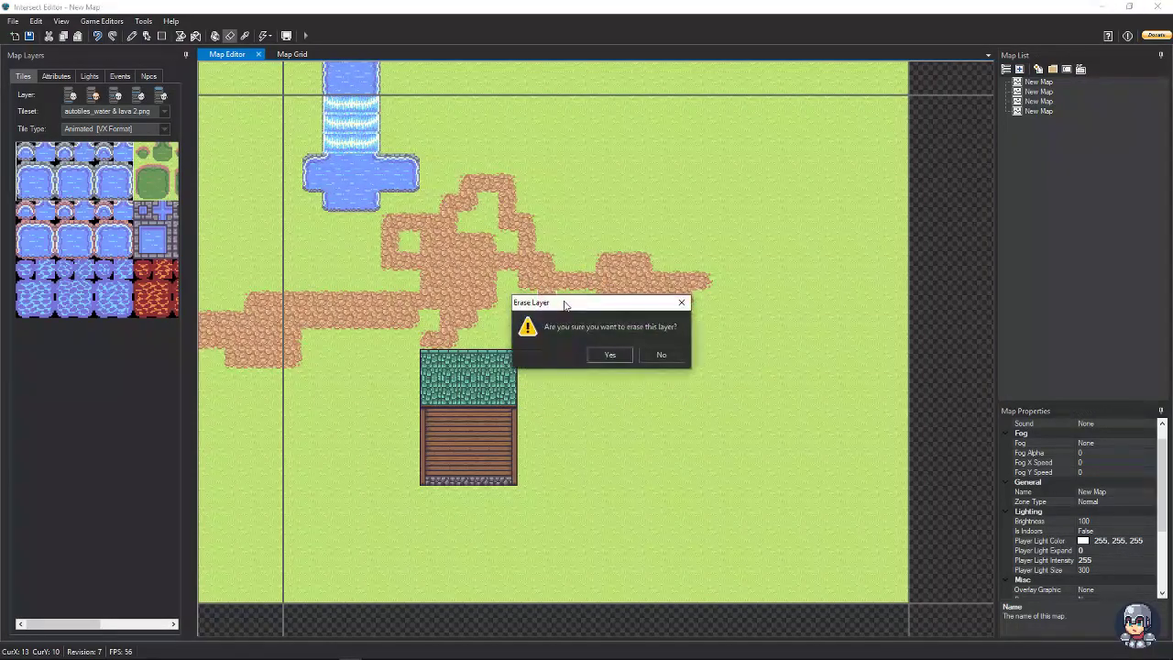
click(678, 360)
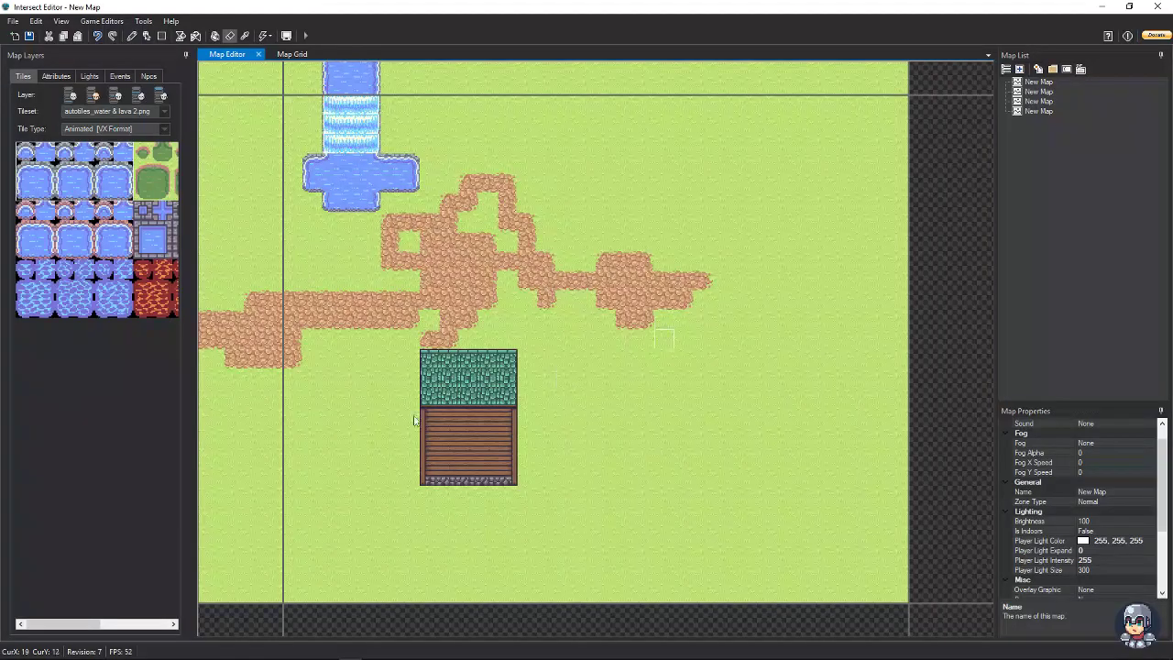
Load the autotiles_ground.png tileset with the Normal tile type.
click(99, 111)
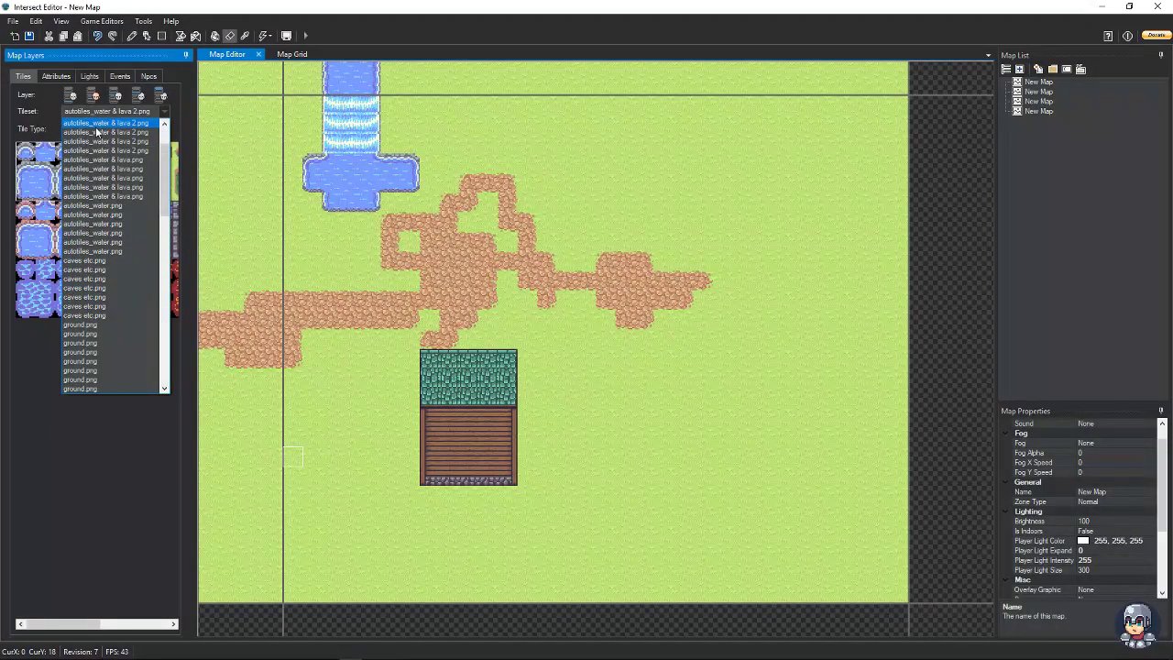
scroll(91, 132, up, 2)
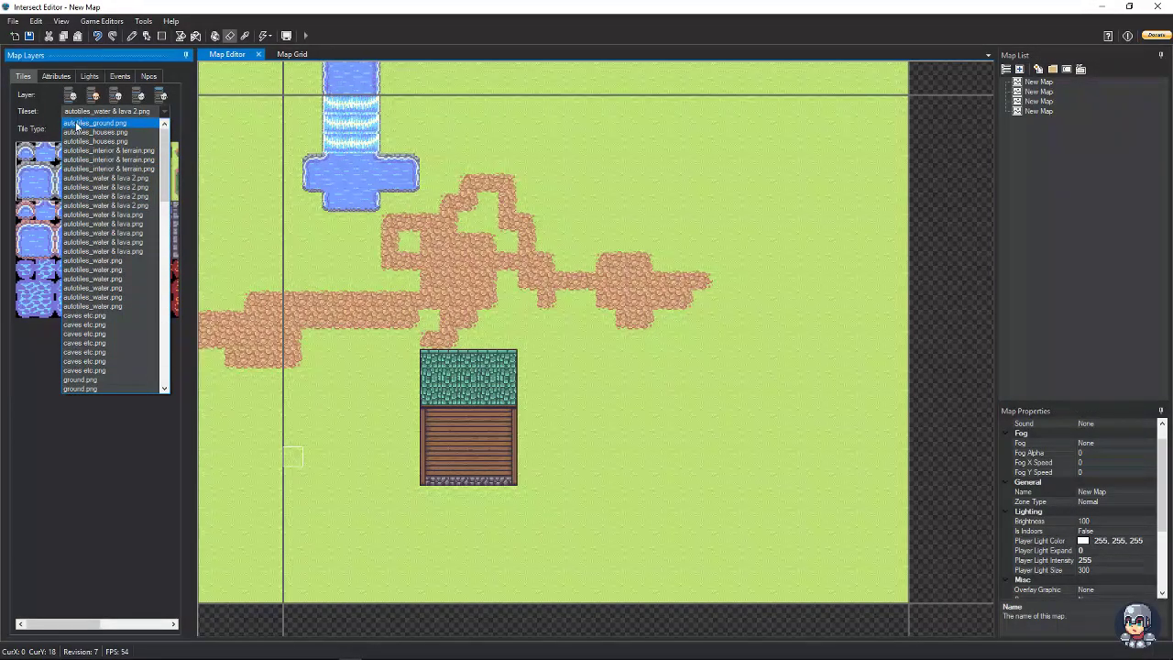
click(78, 123)
click(103, 129)
click(97, 136)
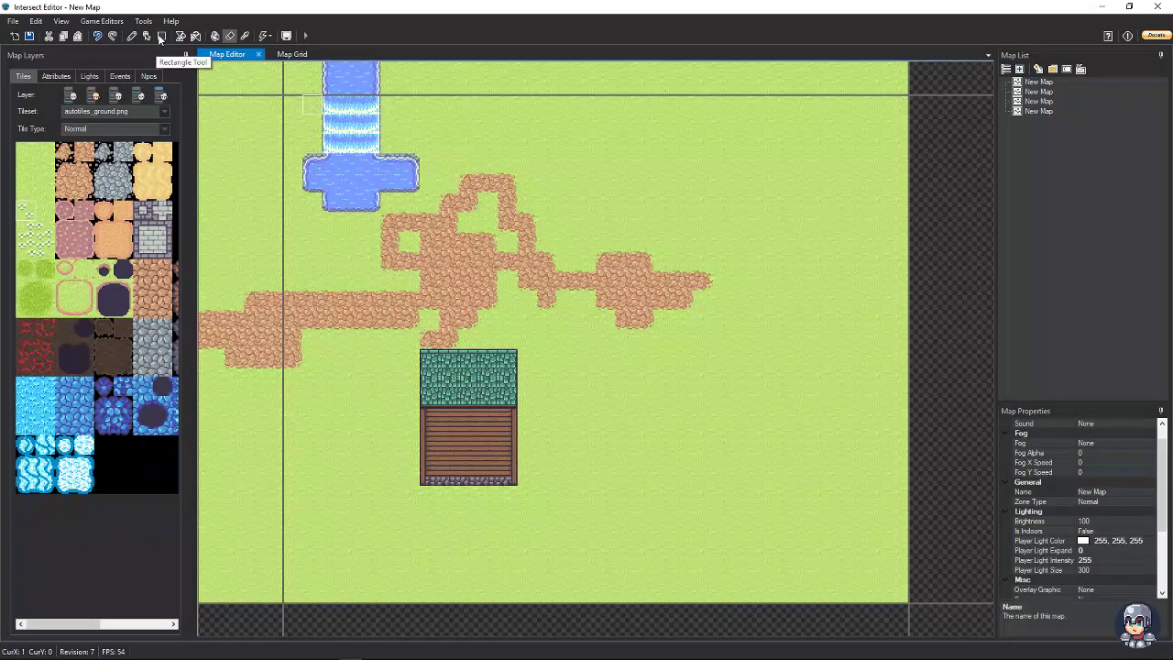
Draw a white-flower rectangle over the map's top-right corner and save as revision 8.
drag(476, 197, 270, 99)
drag(620, 138, 866, 365)
drag(931, 426, 881, 265)
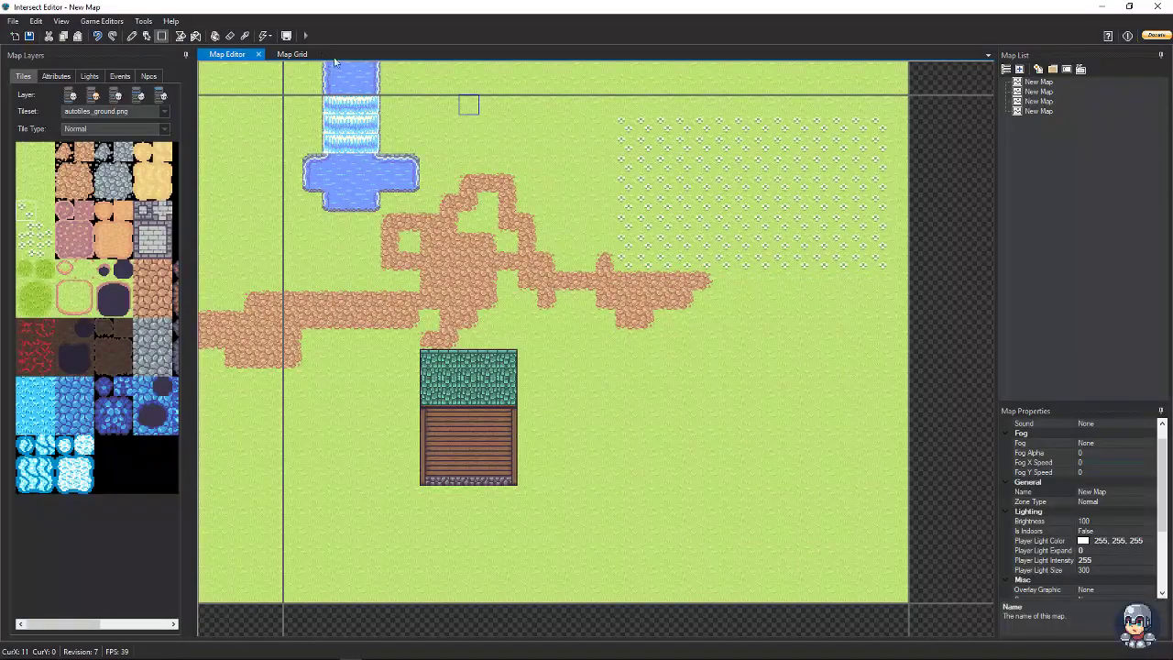
click(97, 37)
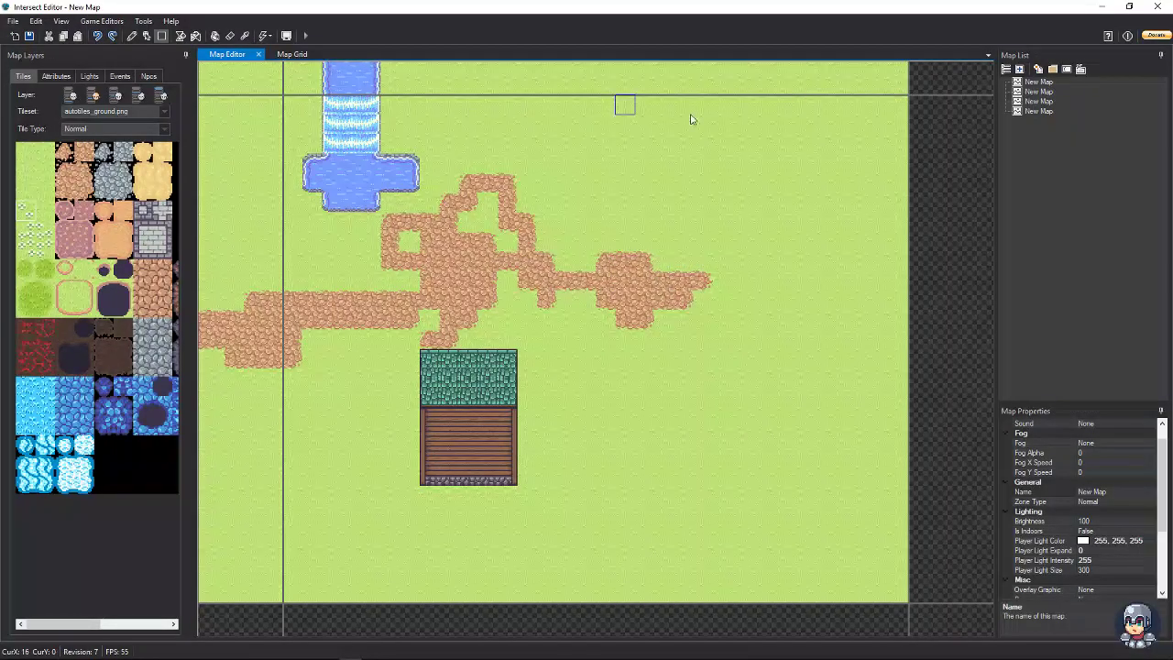
drag(703, 102, 900, 205)
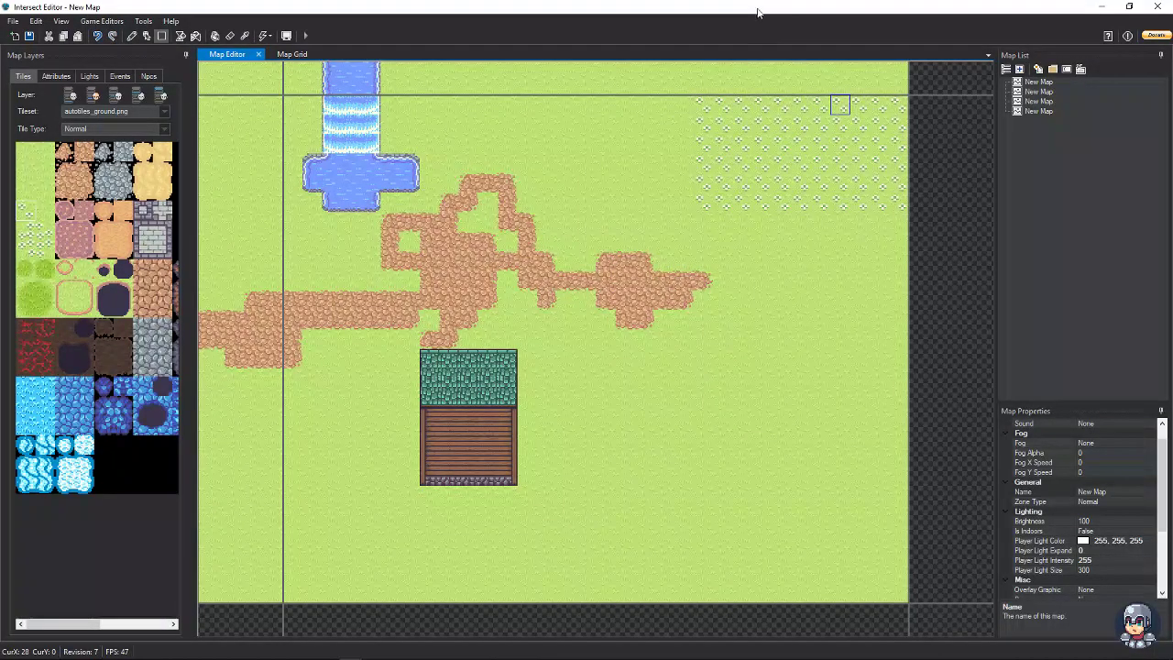
click(29, 36)
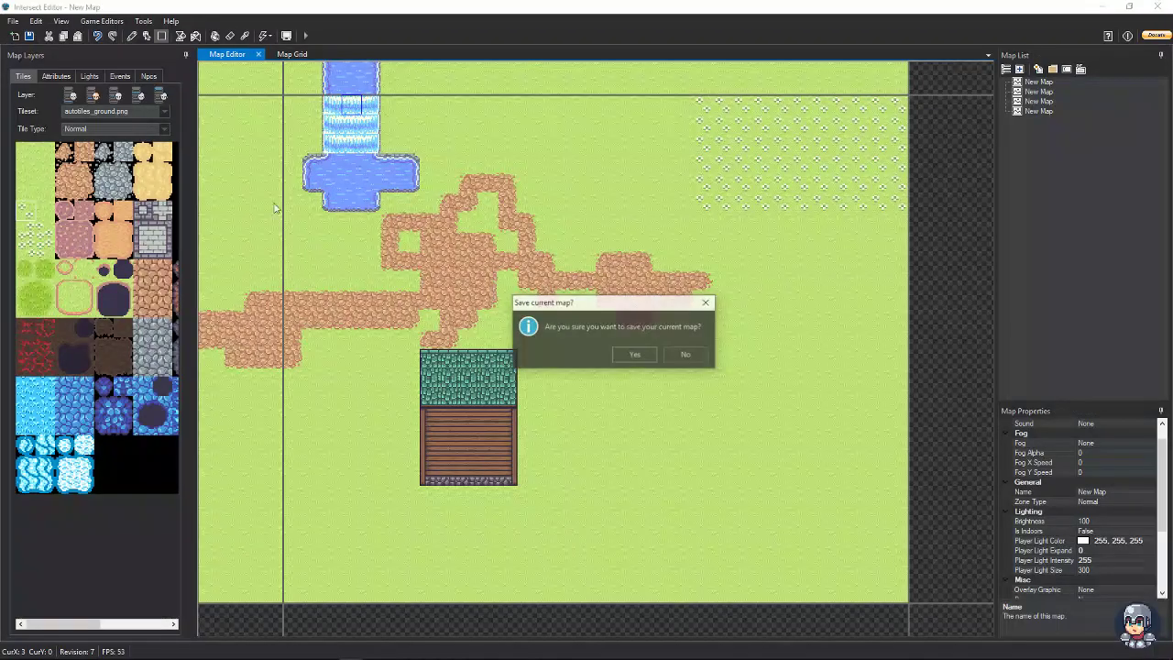
click(634, 354)
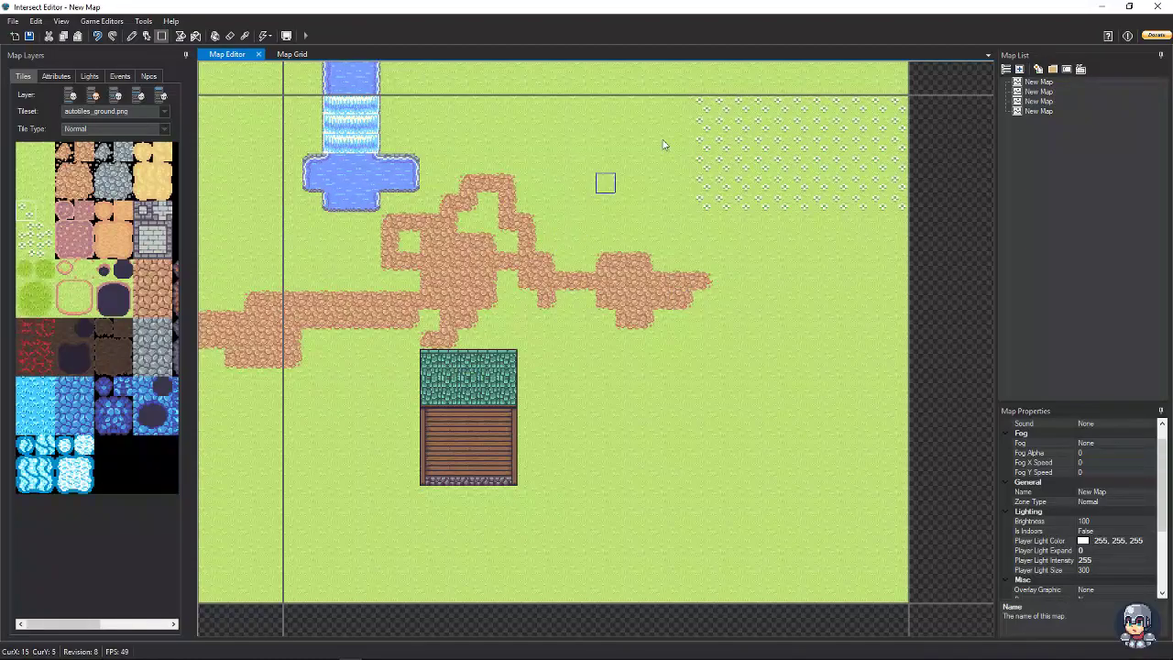
Set the map's music to dark-fantasy-open_looping.ogg and save the map.
drag(1162, 466, 1162, 453)
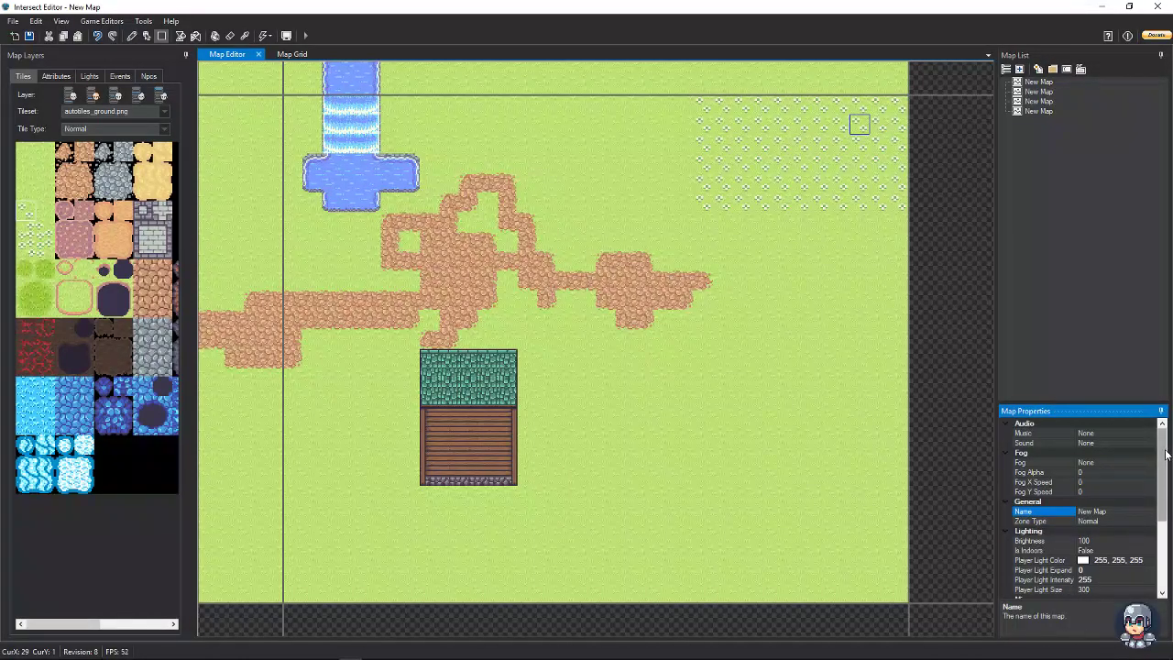
click(1094, 432)
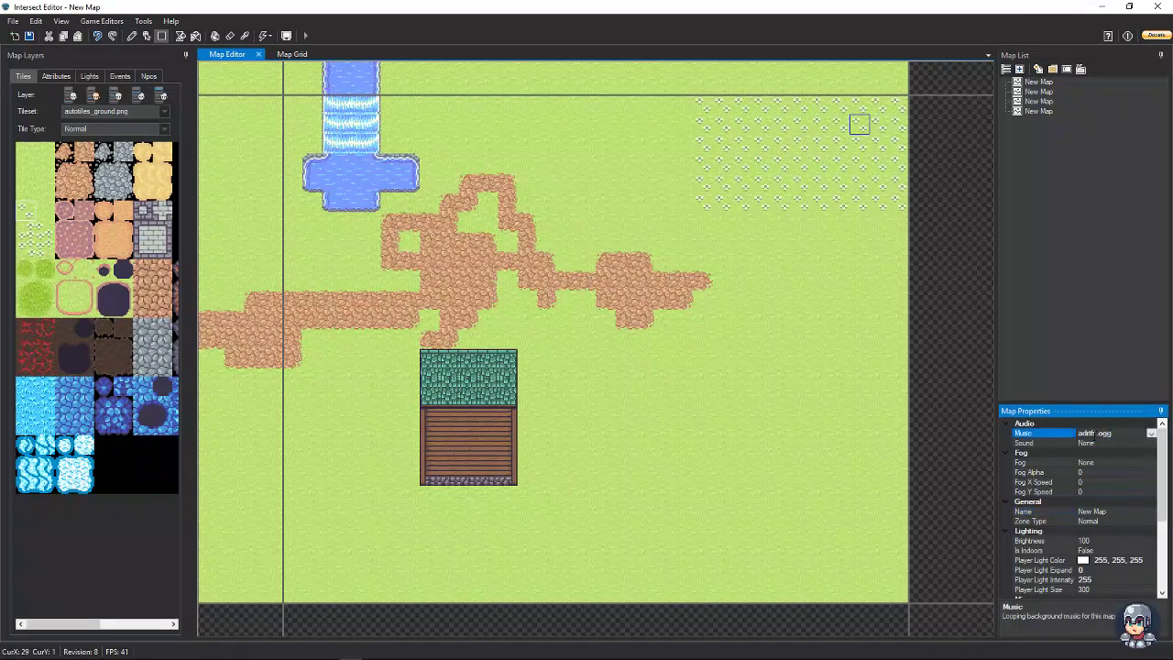
click(1151, 433)
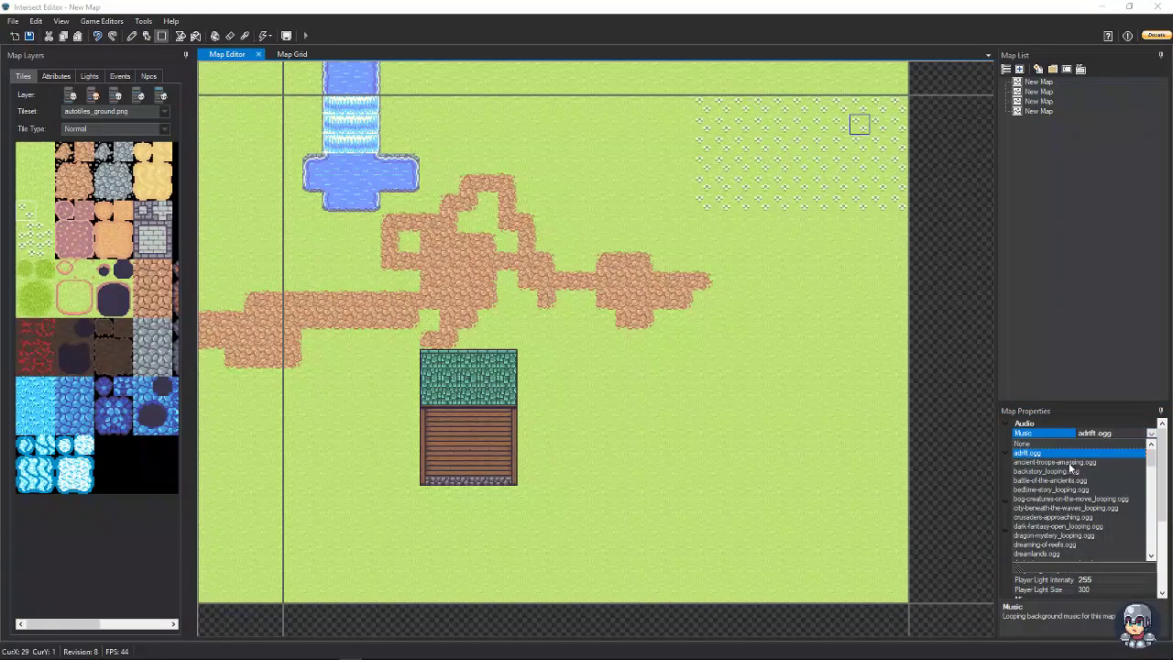
click(1034, 526)
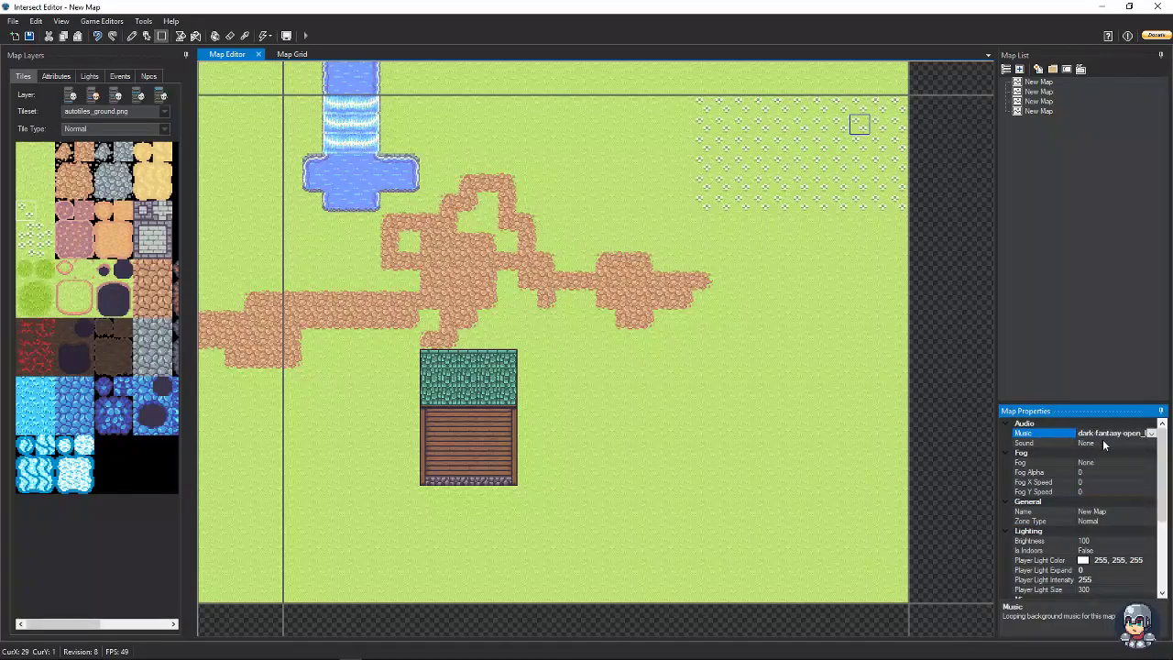
click(28, 35)
click(624, 356)
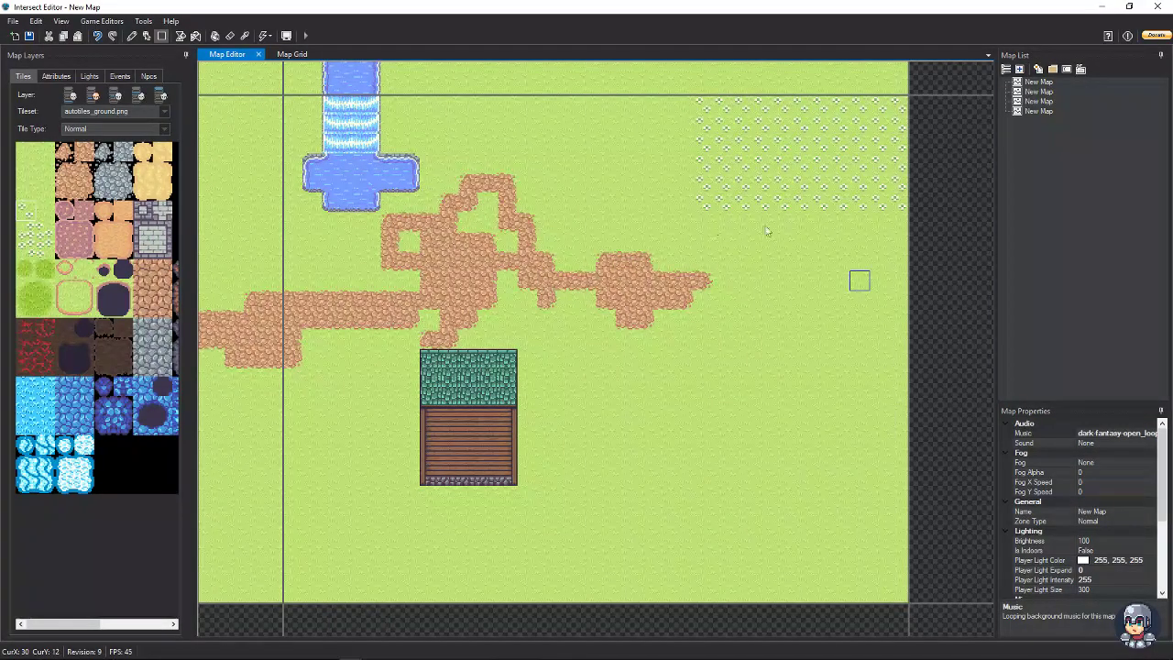
Check the Fog list and leave fog set to None.
click(1150, 433)
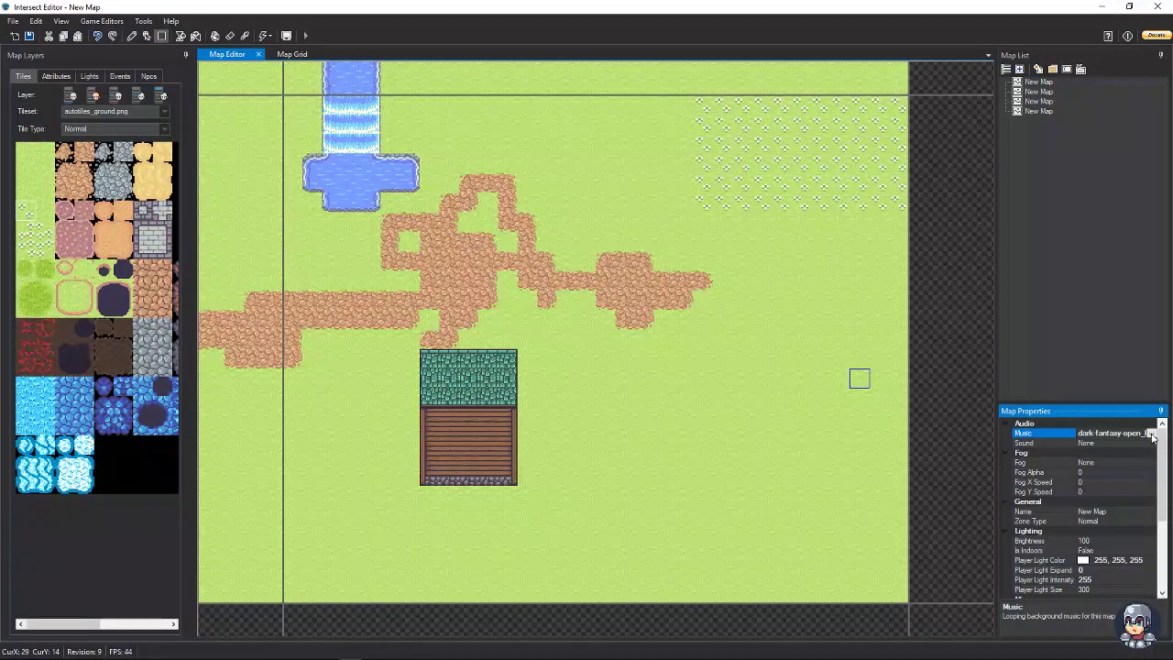
click(1097, 462)
click(1152, 464)
click(1108, 475)
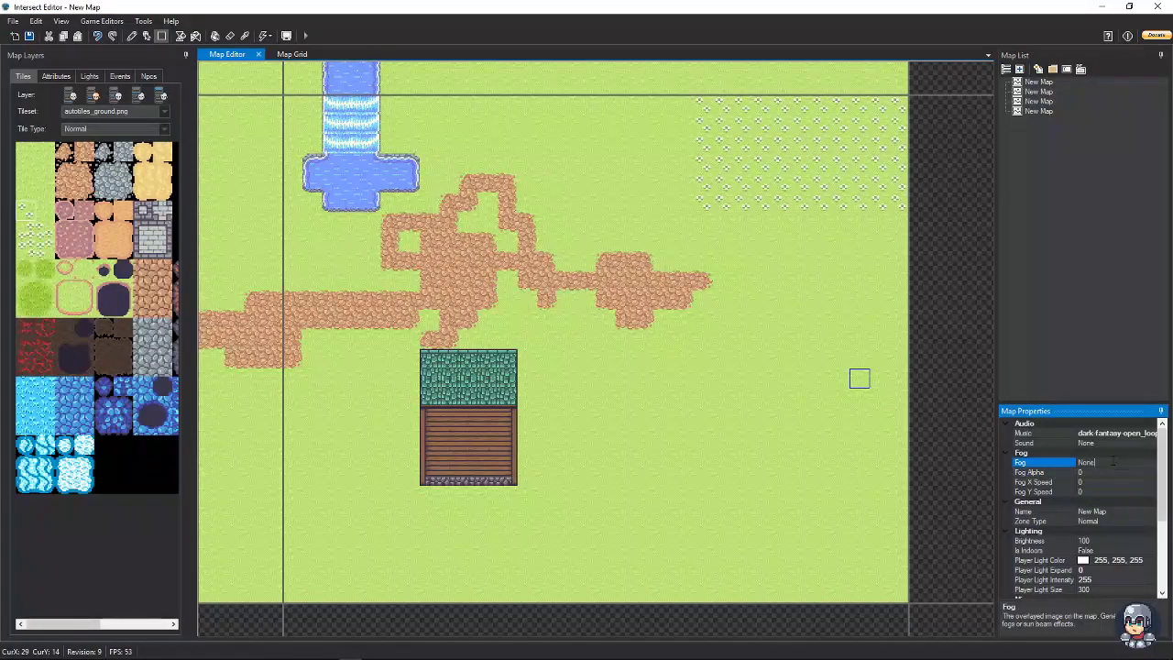
click(1152, 465)
click(1103, 475)
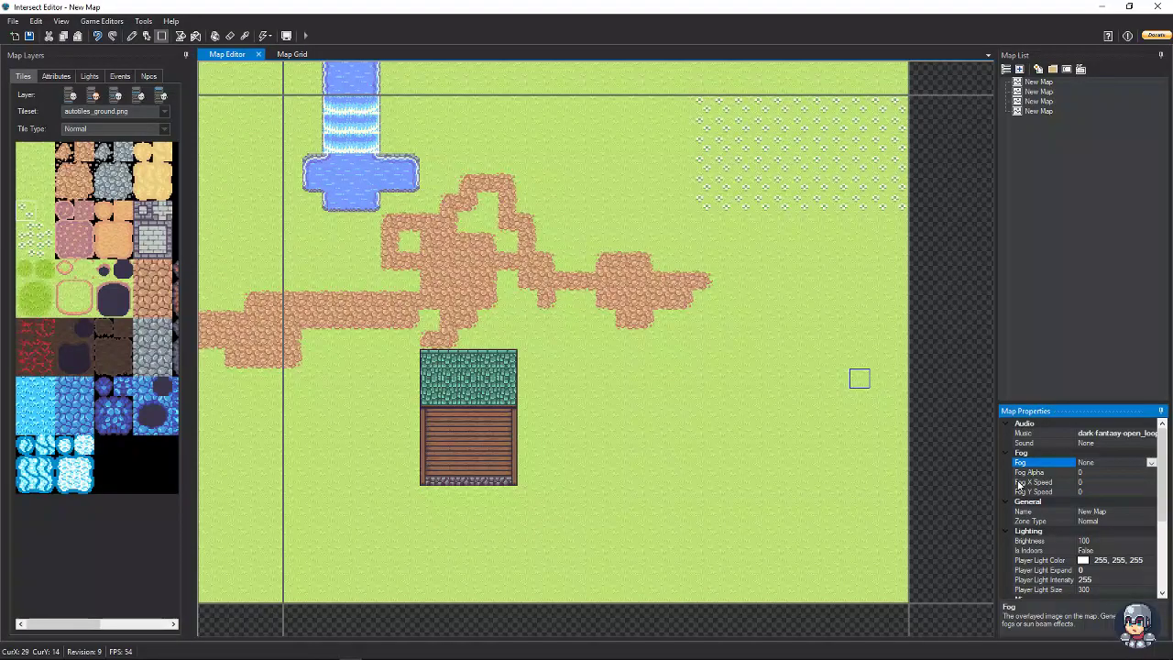
click(1101, 511)
click(1101, 512)
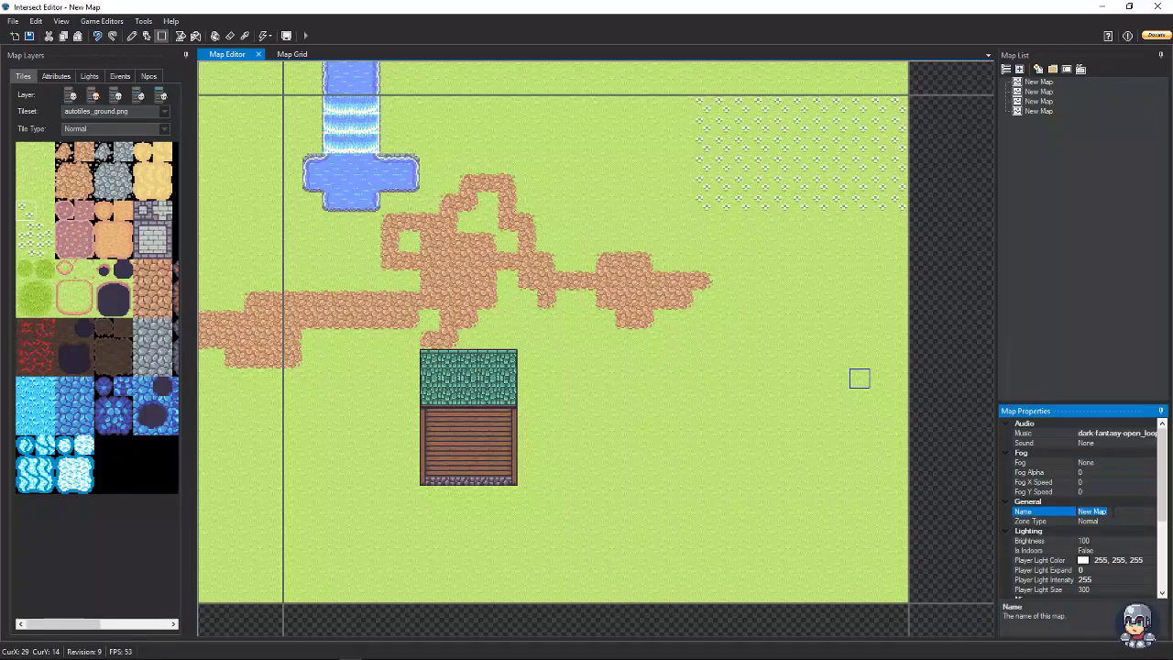
text(Test1 Map)
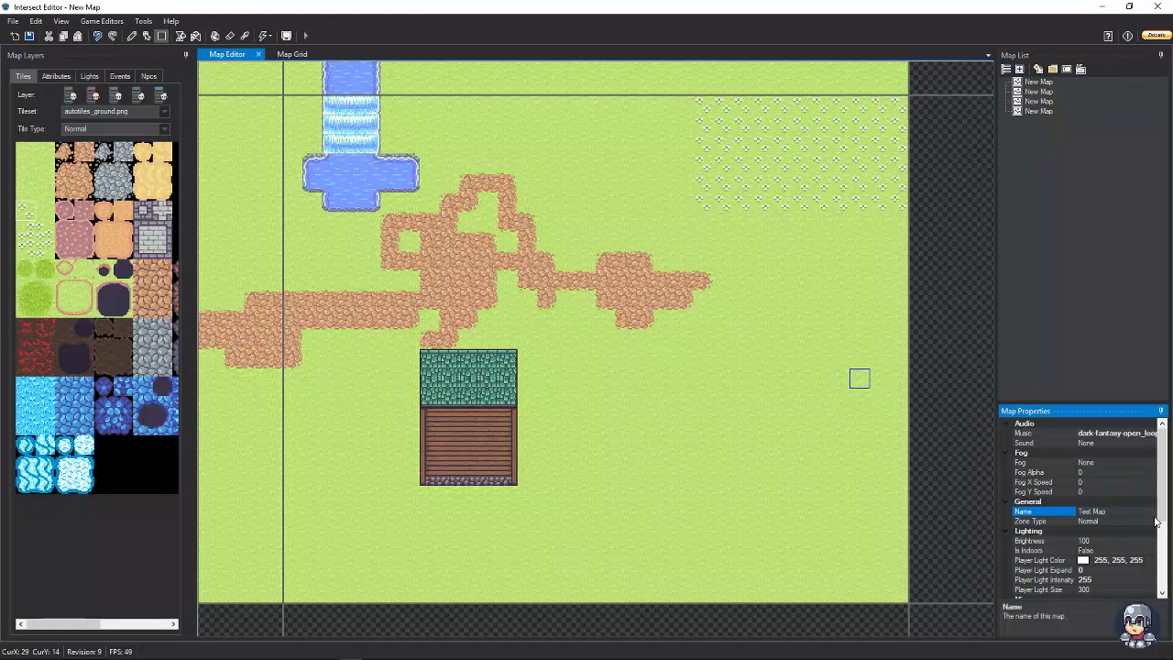
click(1140, 492)
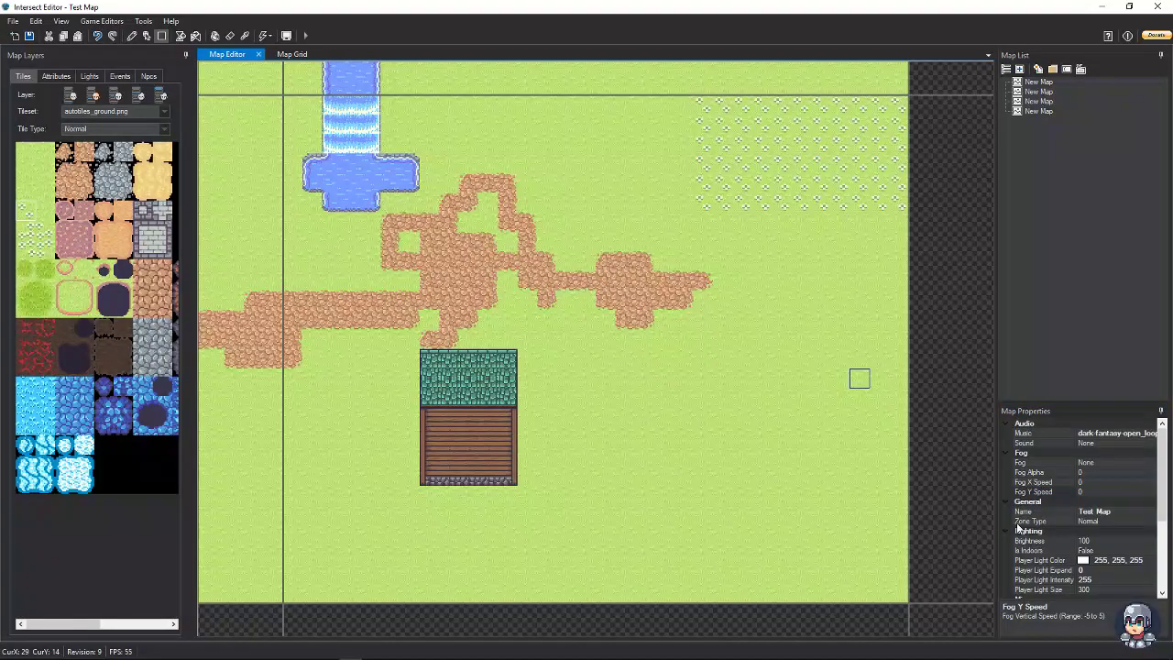
click(1109, 522)
click(1152, 521)
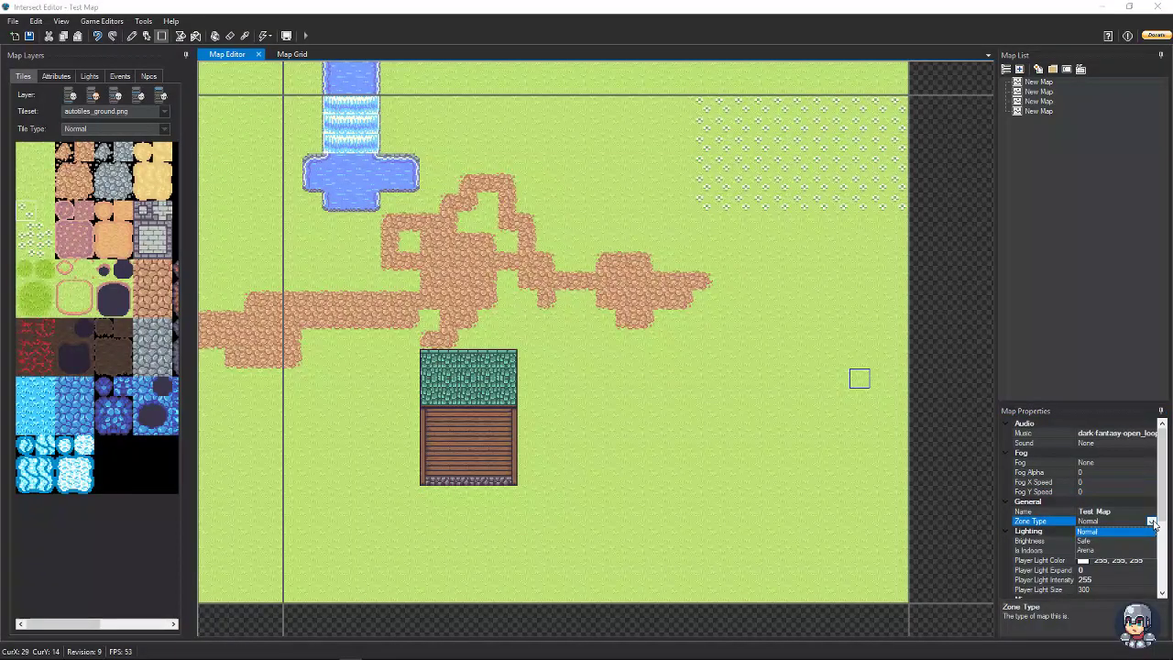
click(1085, 542)
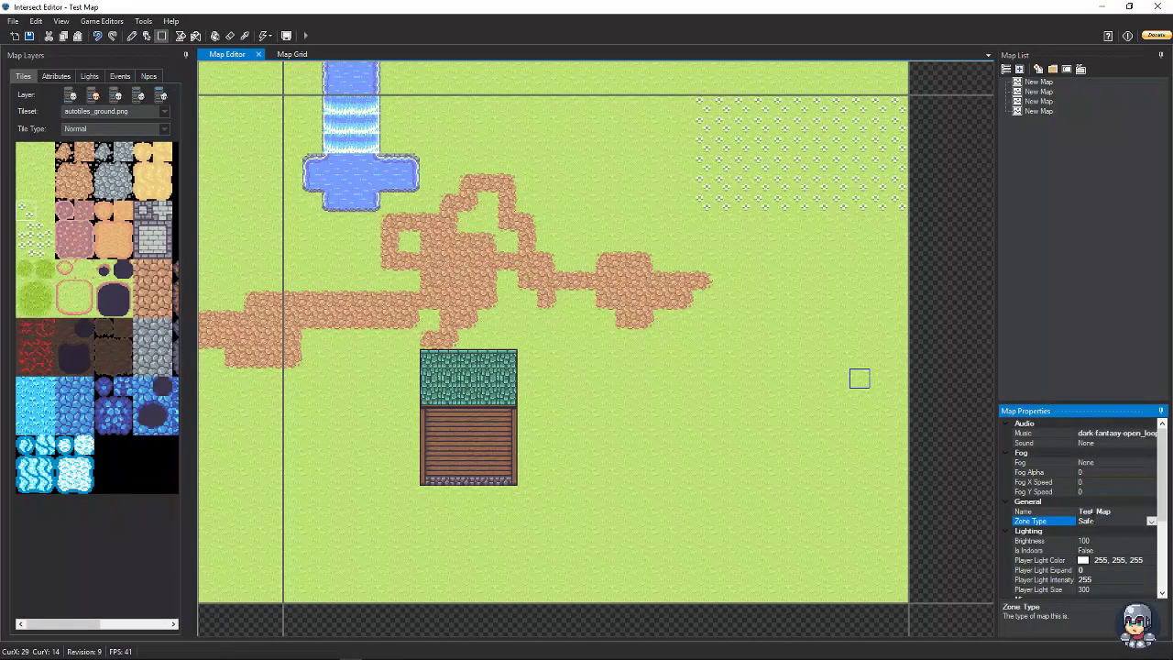
click(1150, 521)
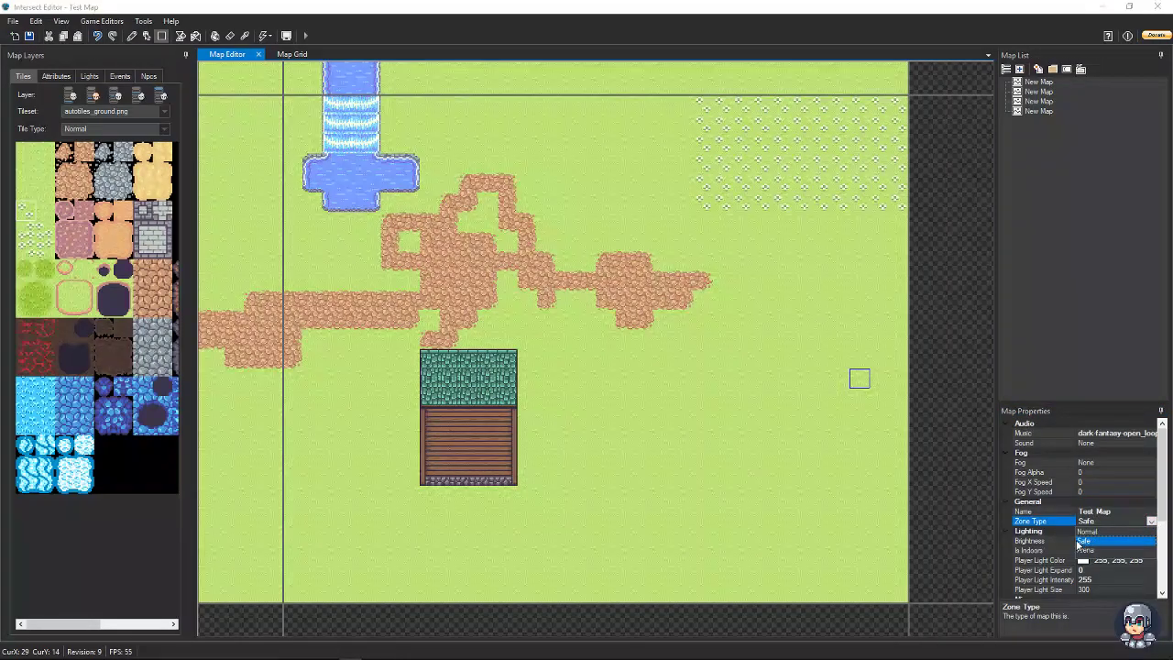
click(1089, 550)
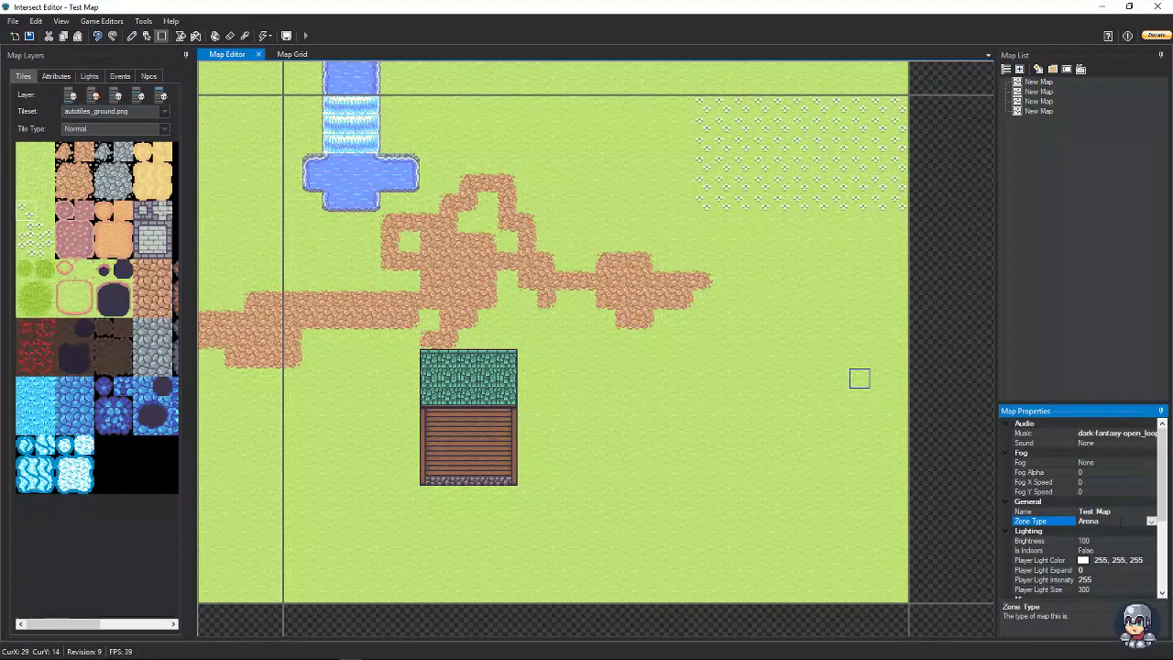
click(1151, 521)
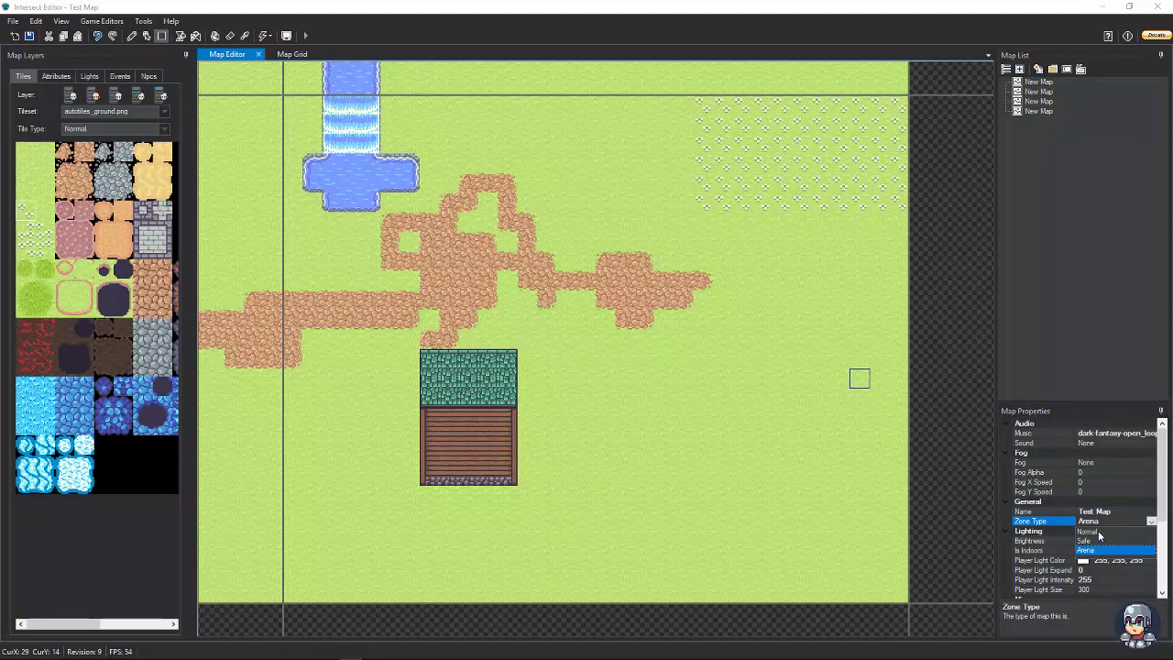
click(1088, 532)
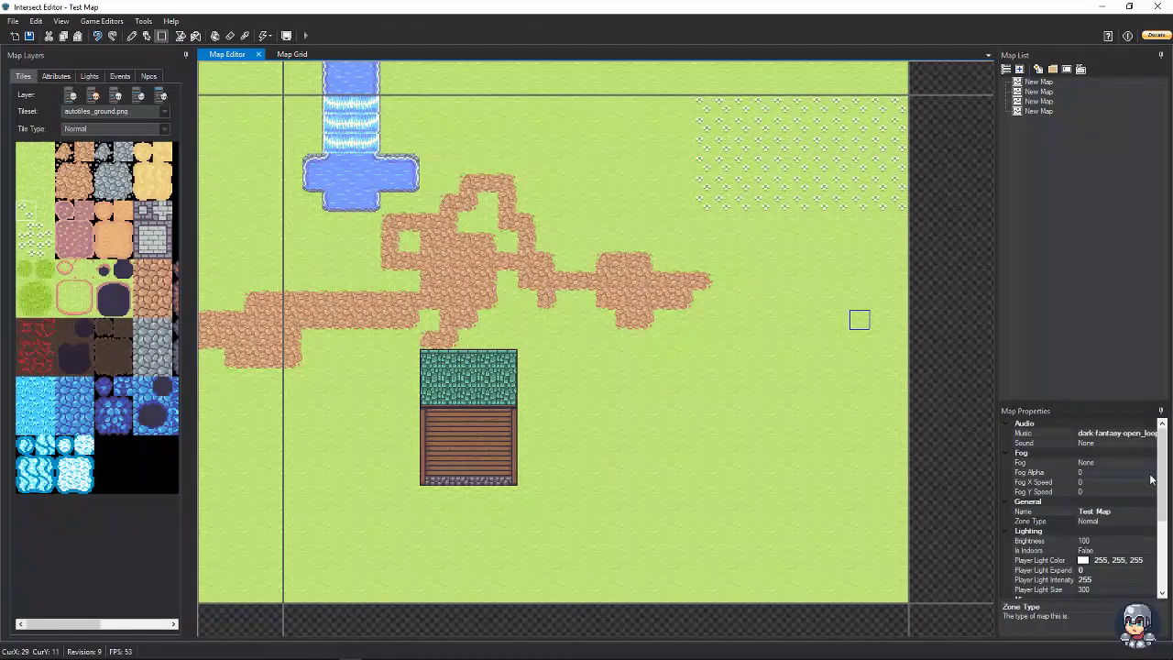
Set Test Map's Is Indoors property to True and its brightness to 25.
drag(1162, 495, 1164, 525)
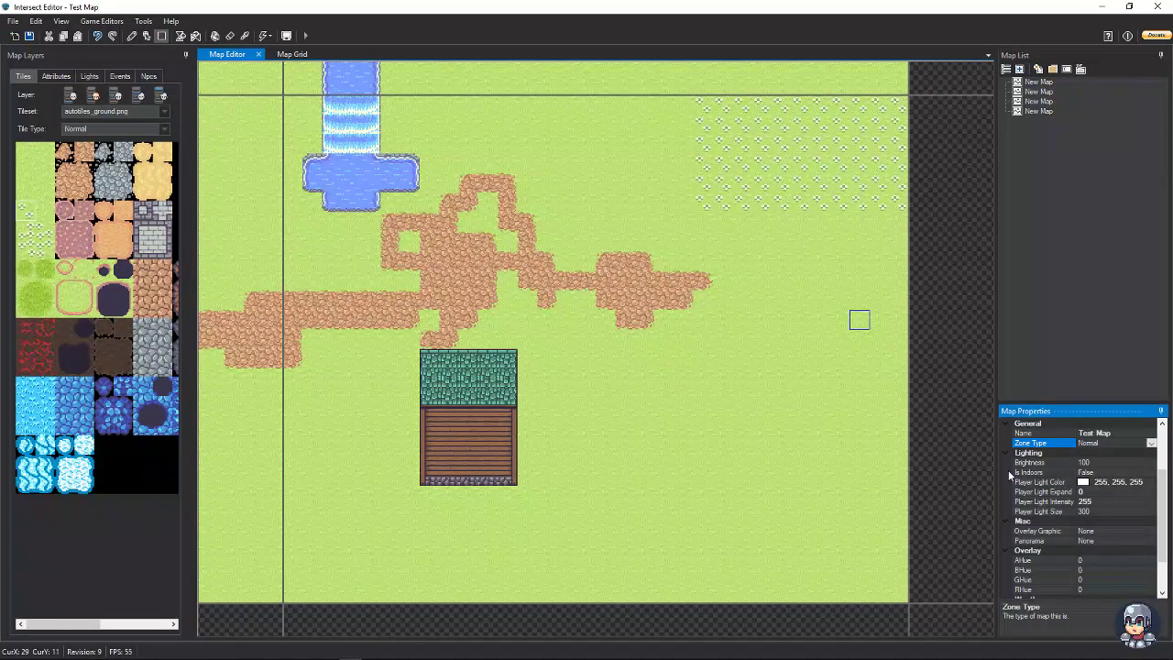
click(1063, 473)
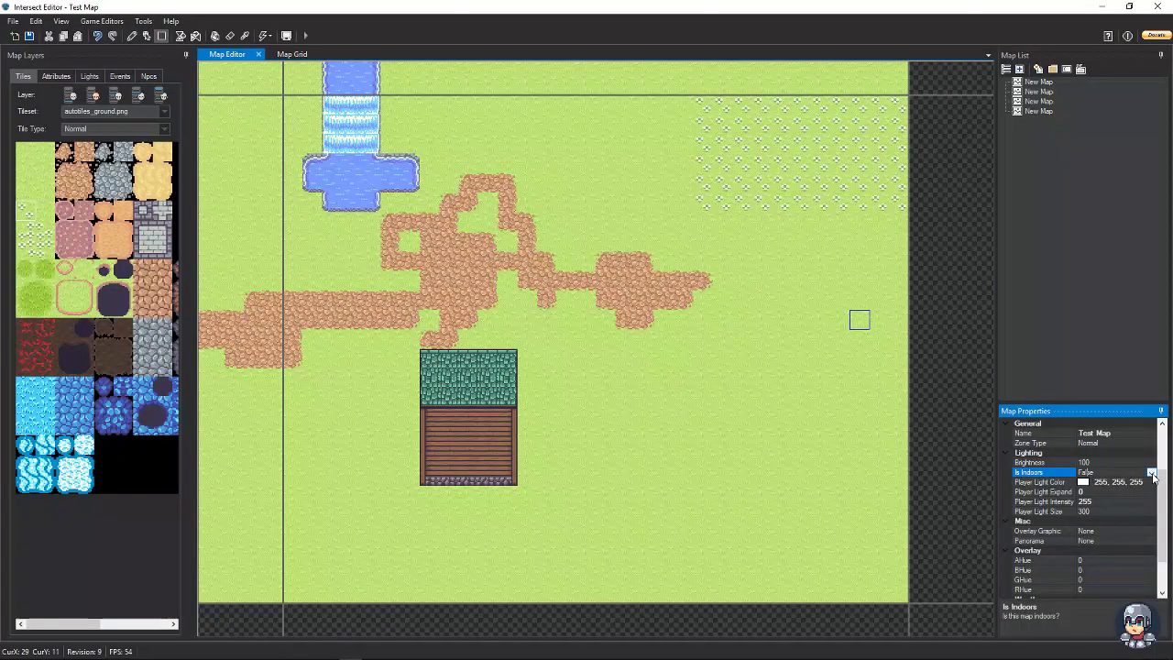
click(1152, 474)
click(1084, 483)
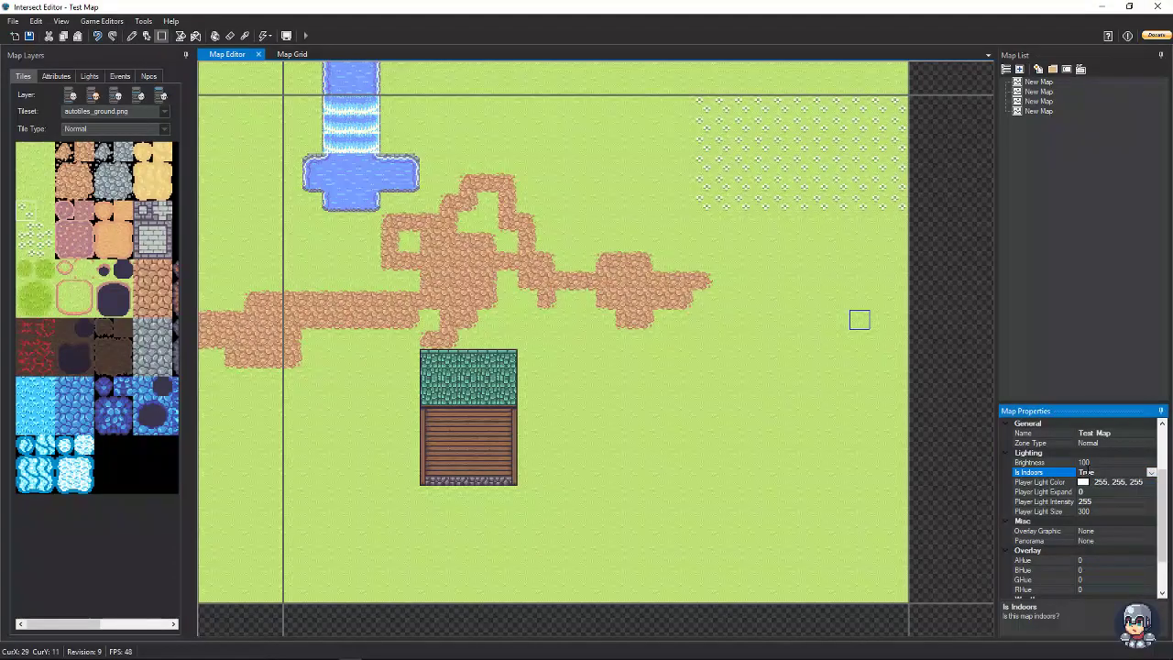
click(1095, 464)
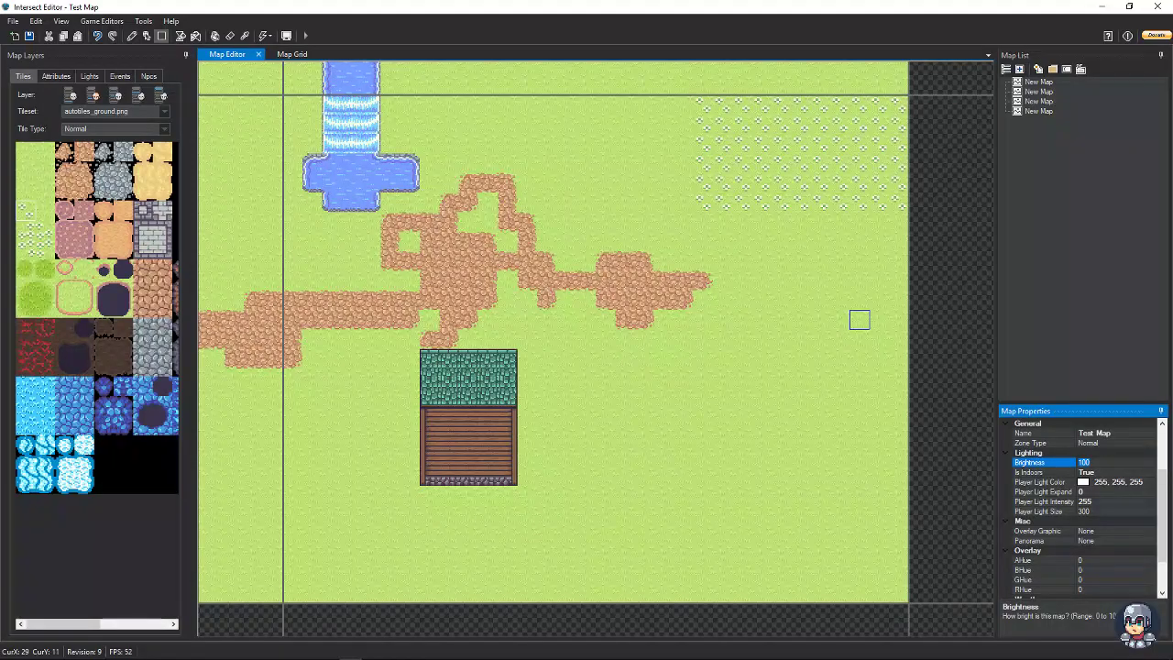
text(25)
click(1102, 492)
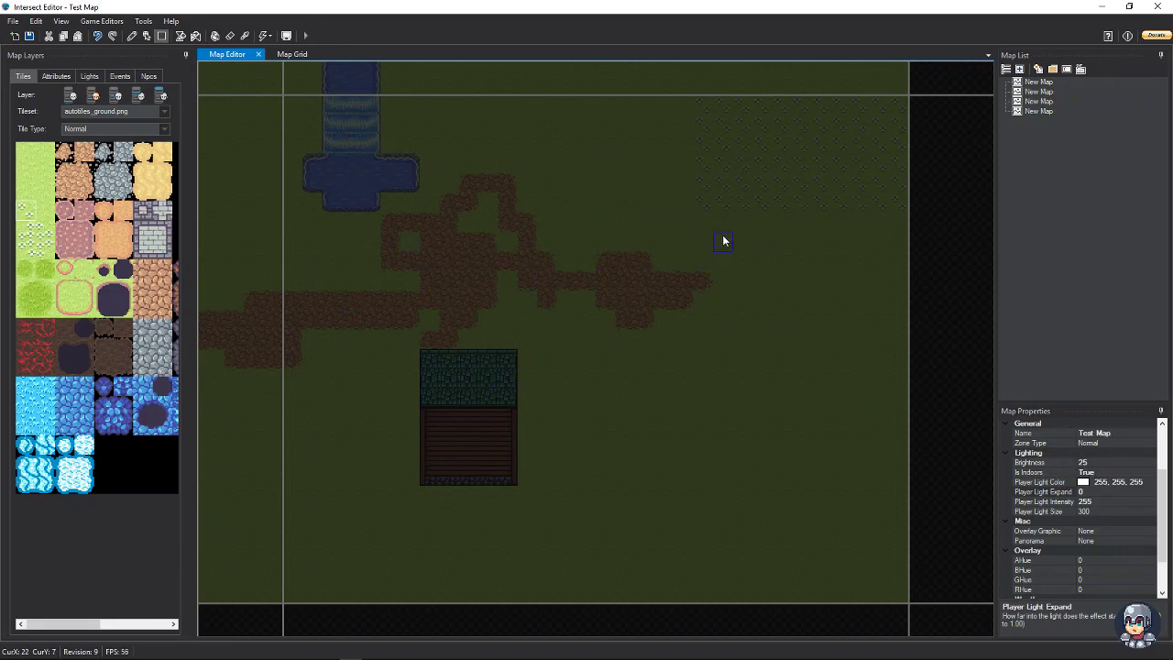
Place a light on the pond's water tile and colour it light cyan.
click(88, 77)
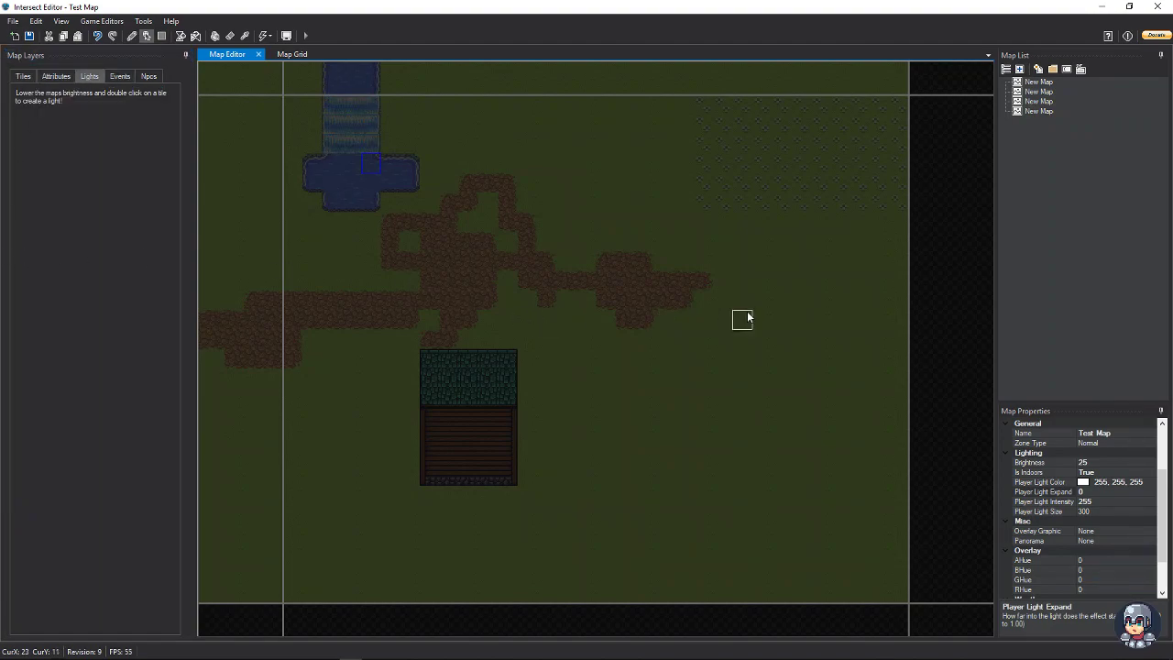
click(644, 183)
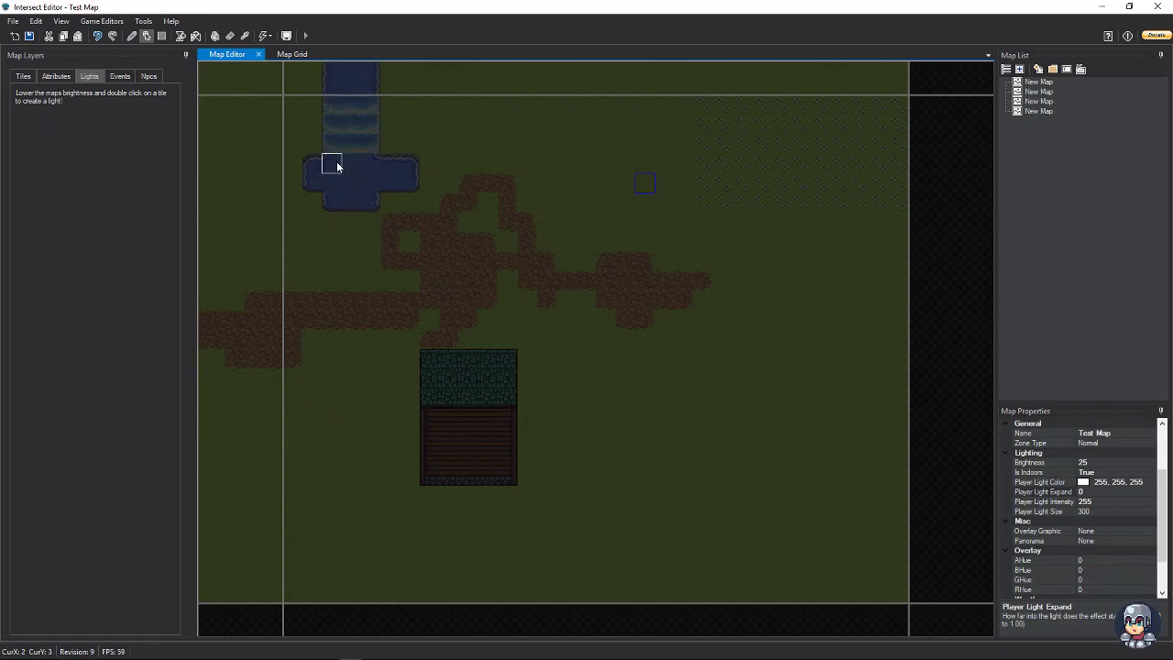
double_click(336, 161)
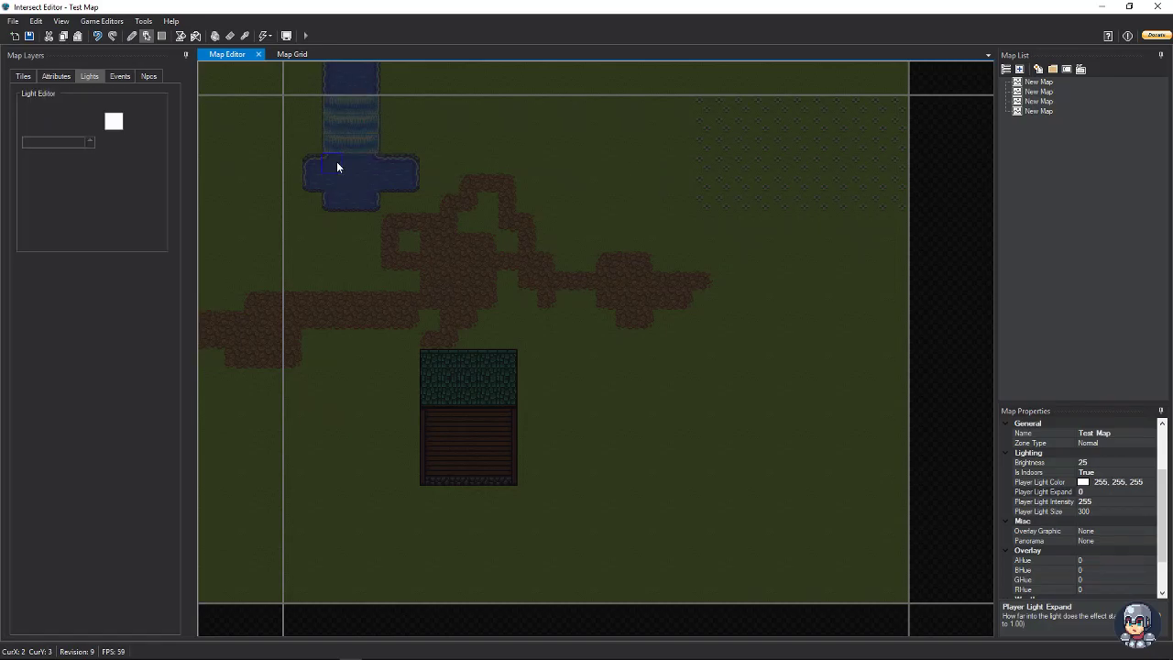
click(120, 129)
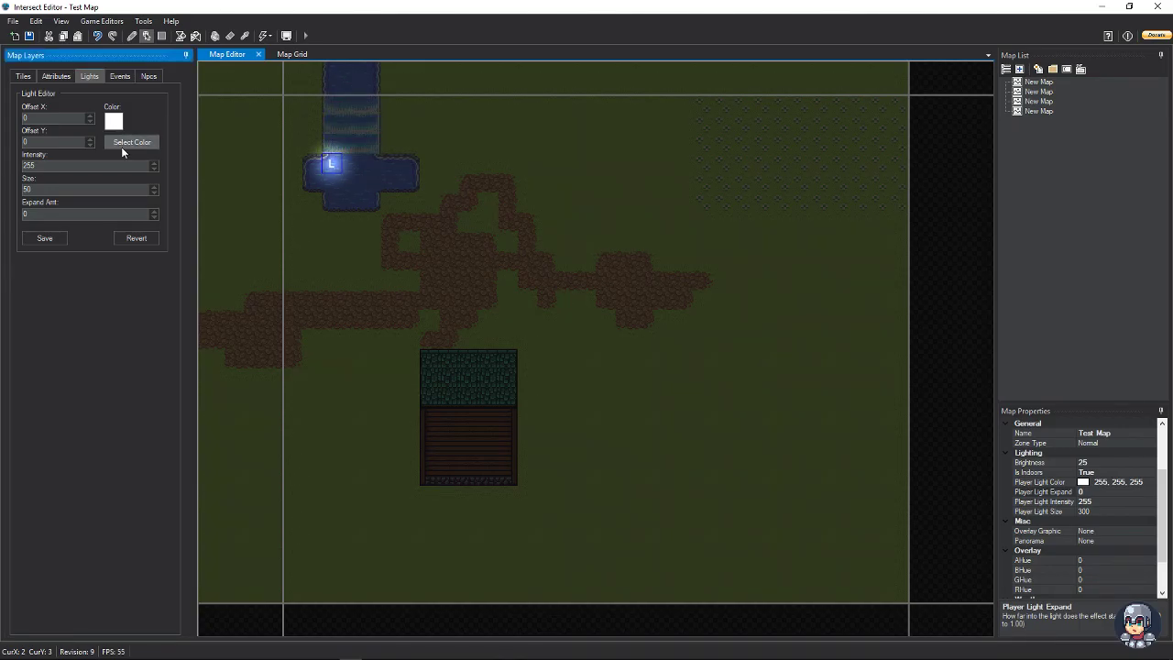
click(128, 143)
click(593, 190)
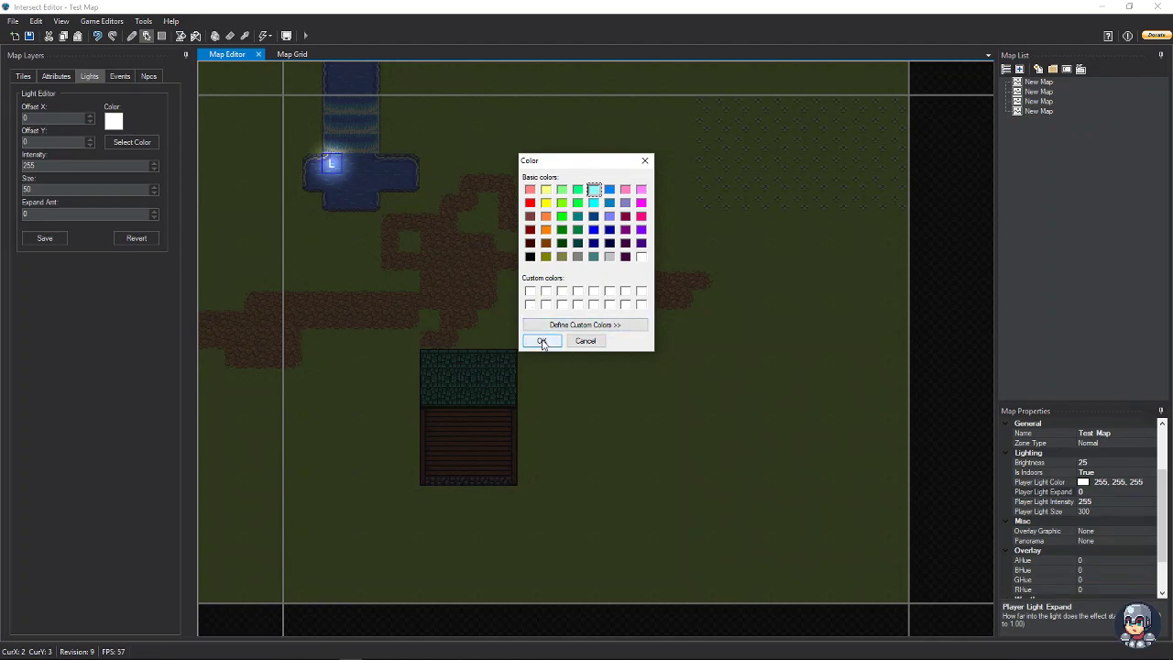
click(542, 340)
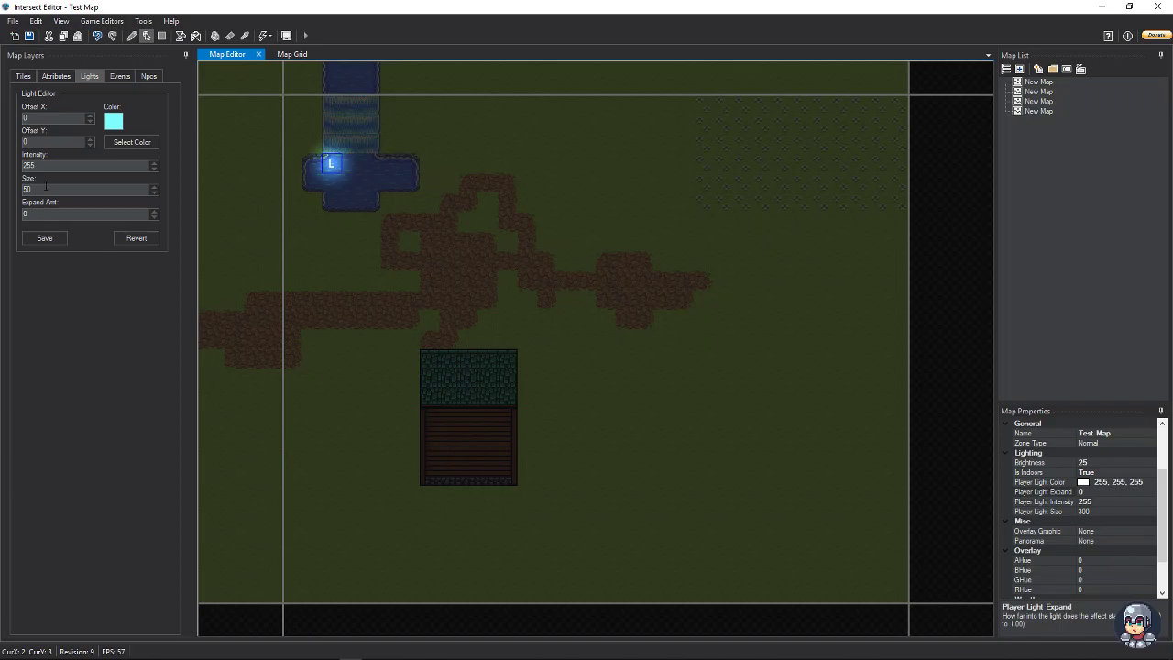
Set the light's size to 200.
drag(44, 188, 1, 188)
click(299, 217)
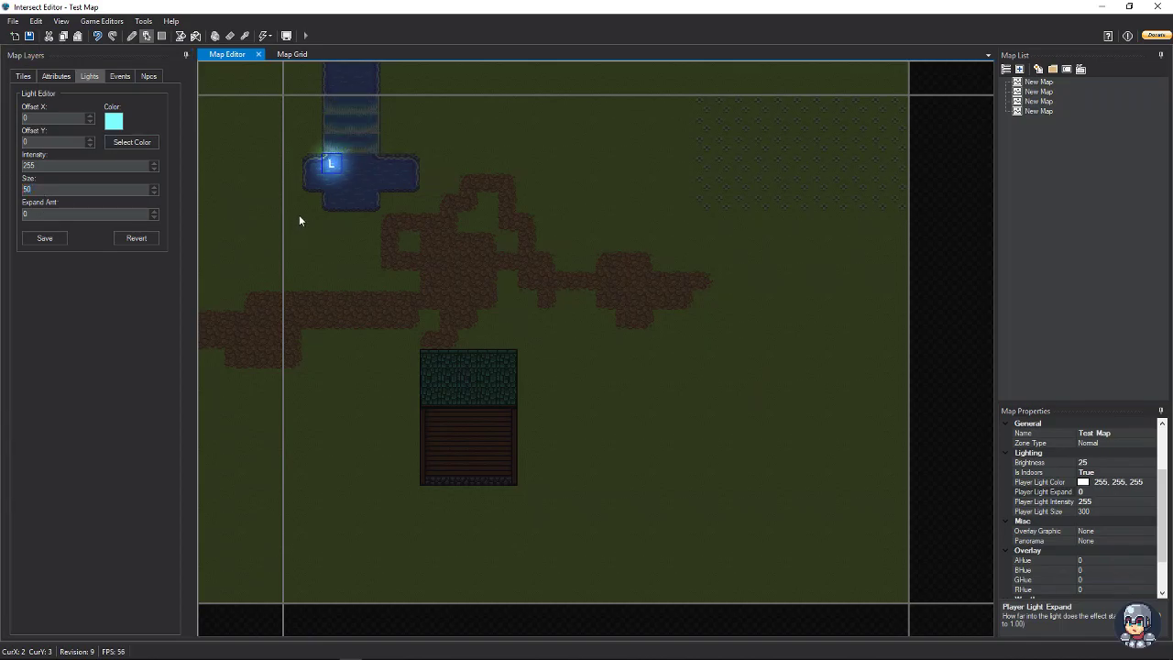
double_click(71, 187)
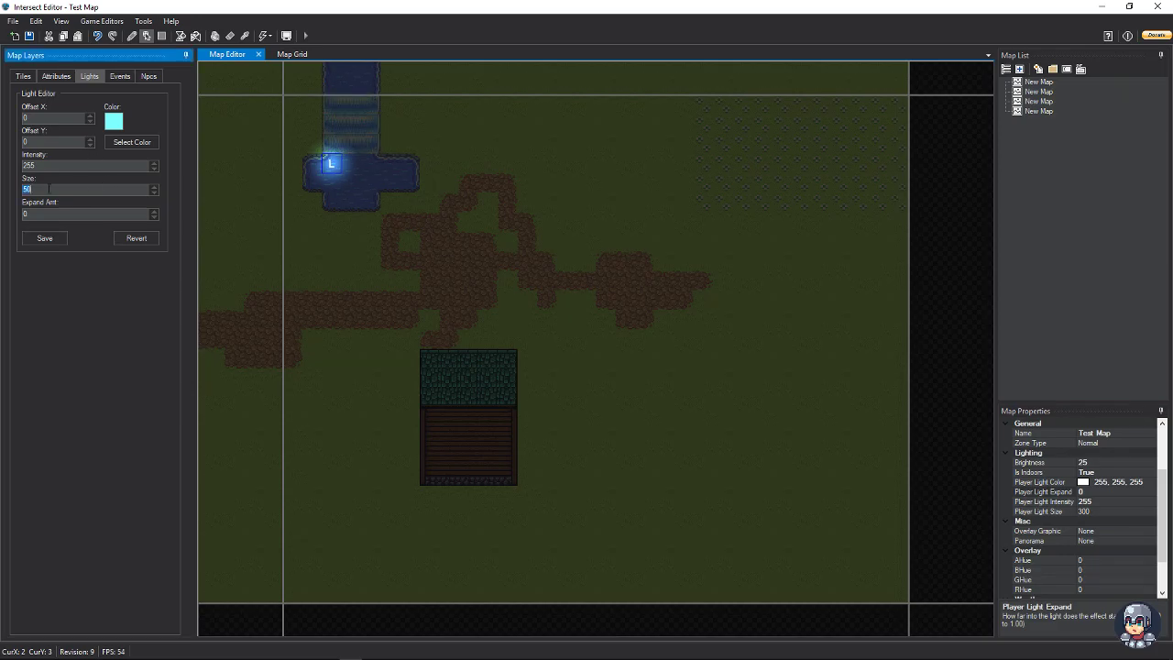
text(200)
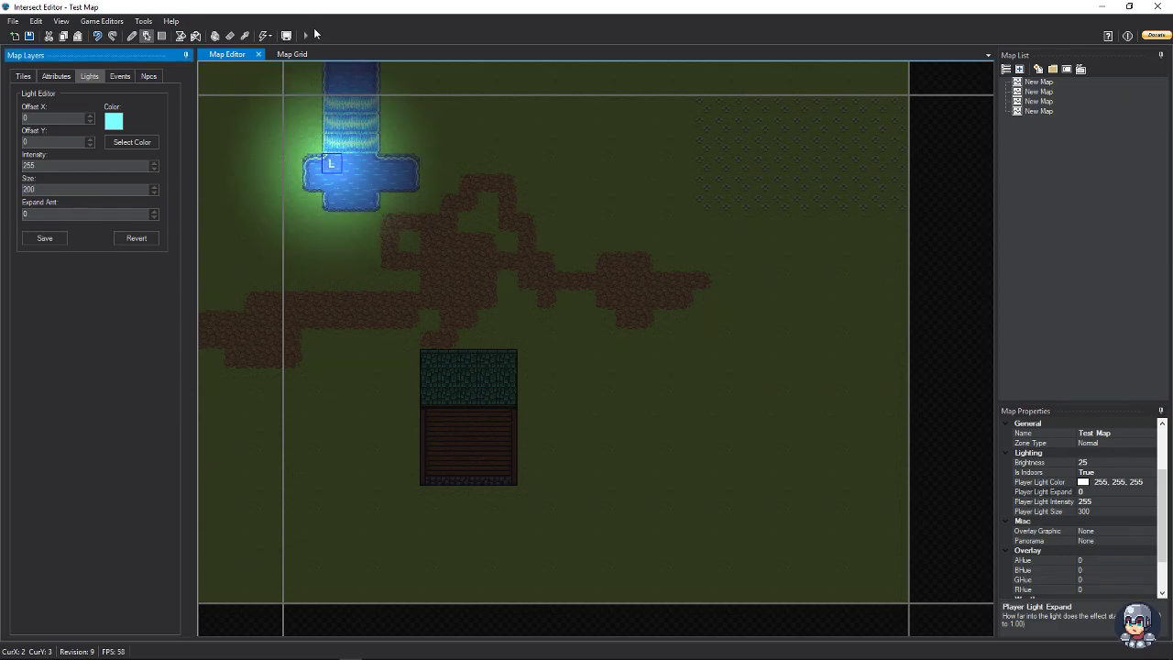
click(334, 168)
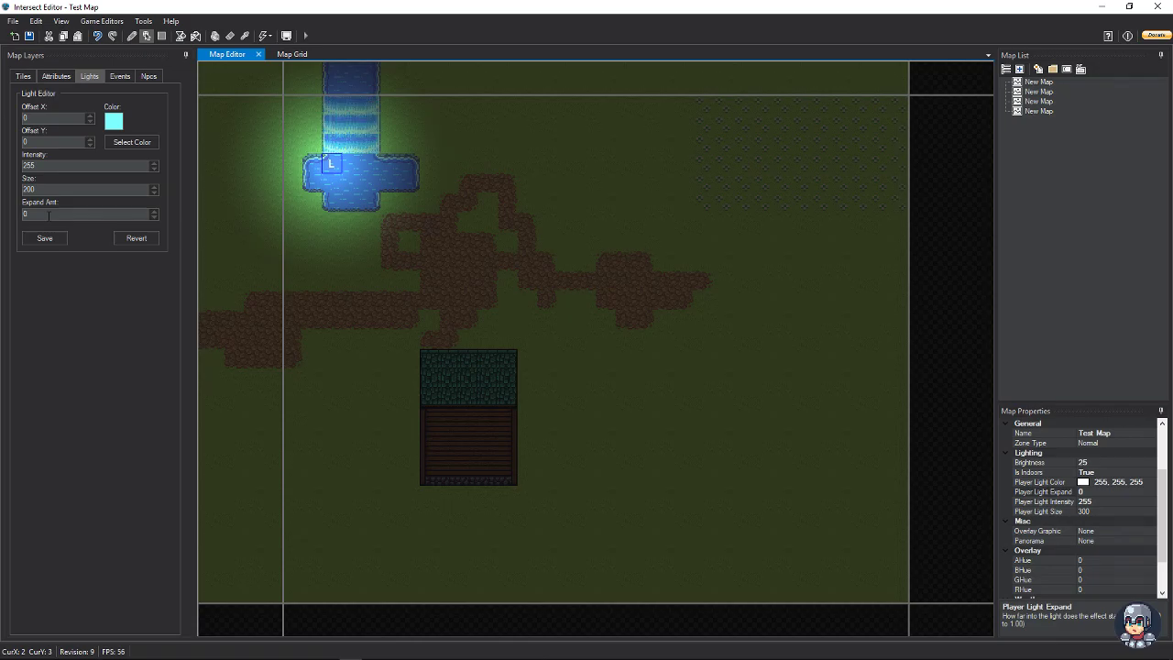
Set the light's expand amount to 20 and save the light.
click(179, 181)
click(299, 175)
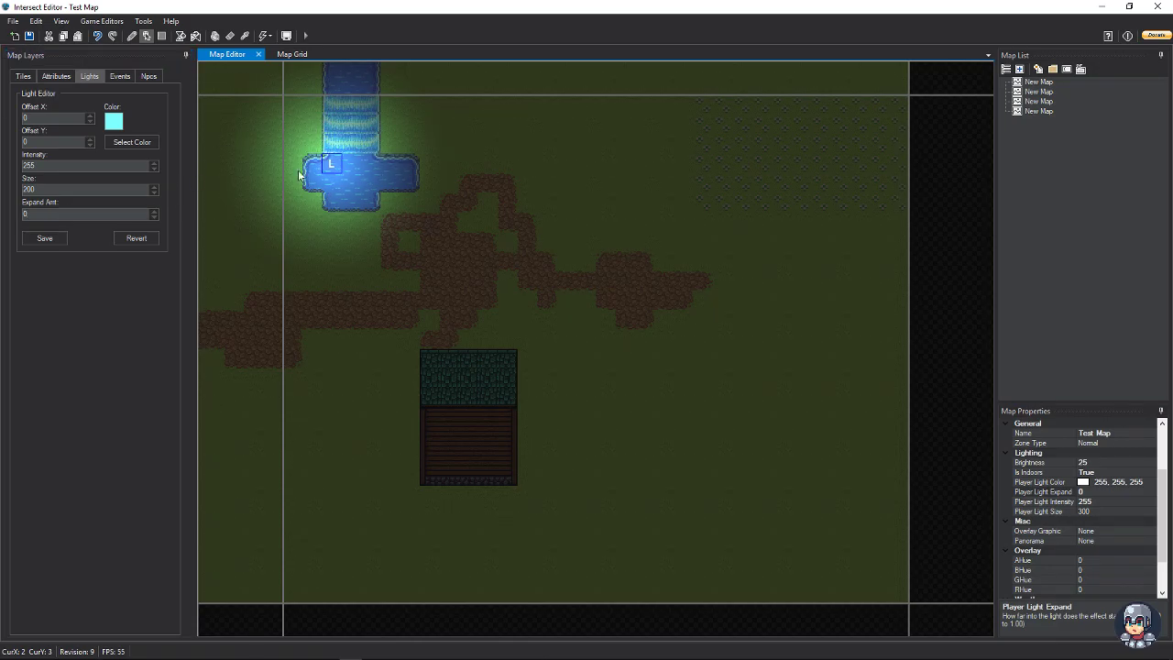
double_click(28, 215)
click(289, 247)
click(112, 213)
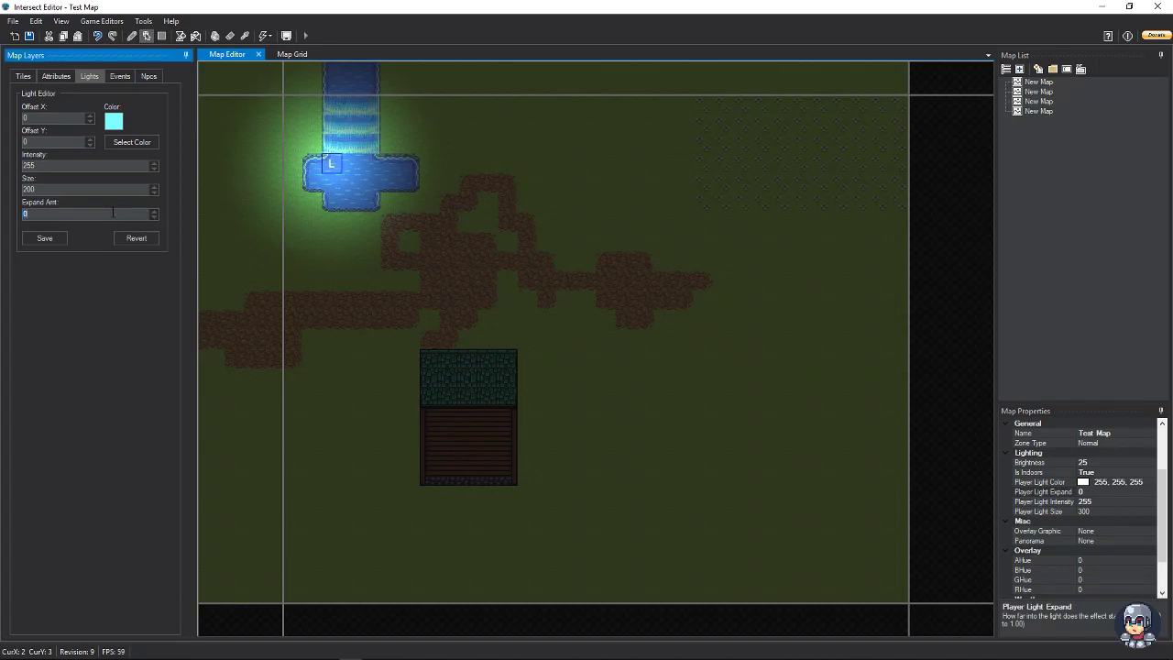
text(20)
click(378, 95)
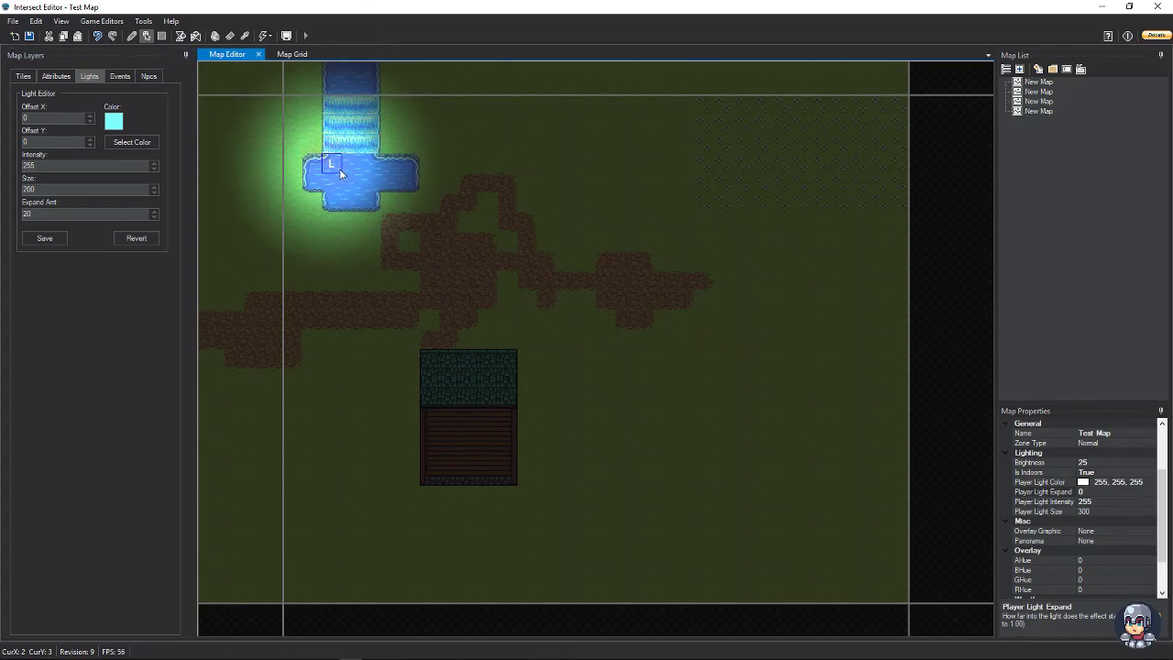
click(42, 238)
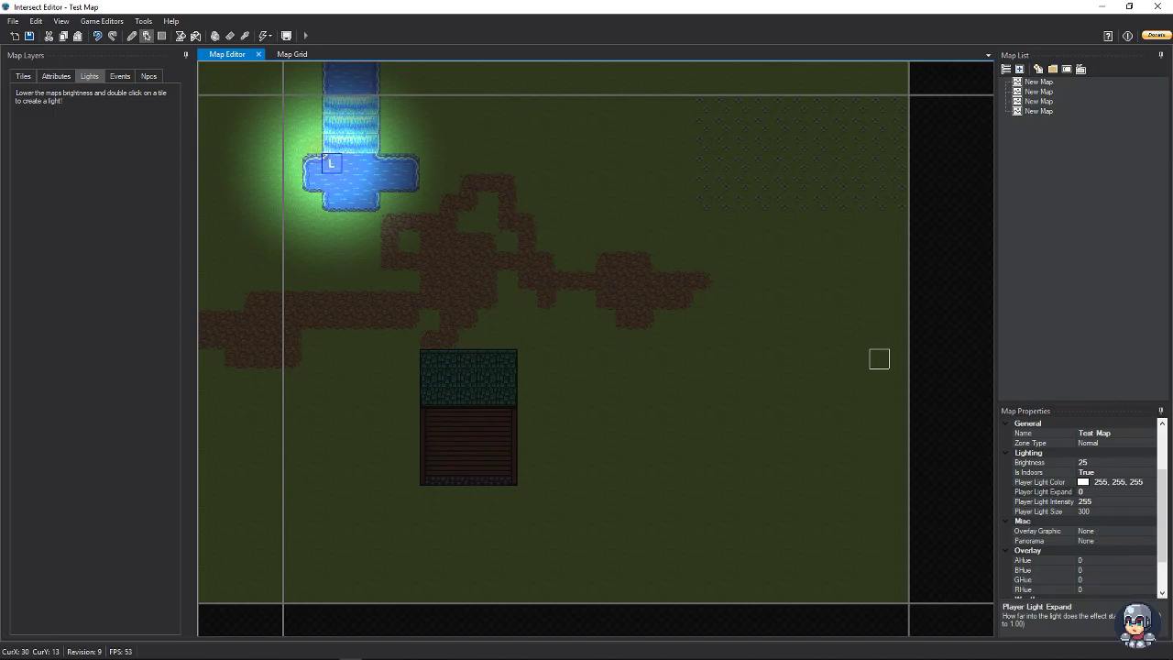
drag(1162, 497, 1162, 517)
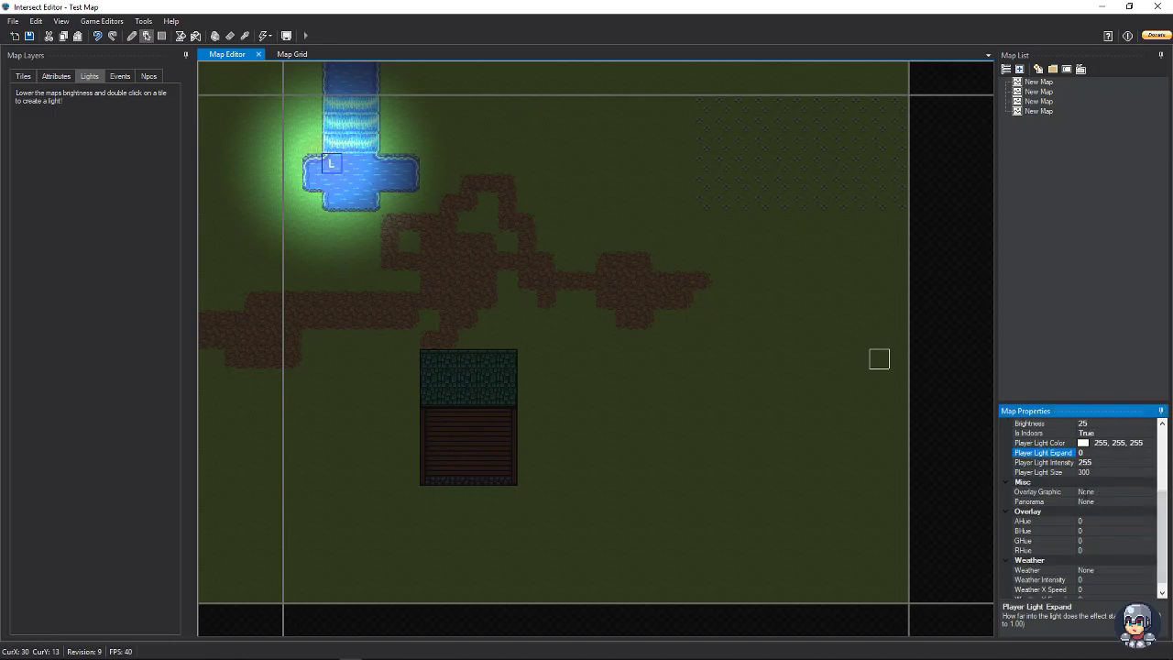
click(1150, 492)
click(1151, 493)
click(1136, 503)
click(1151, 502)
click(699, 398)
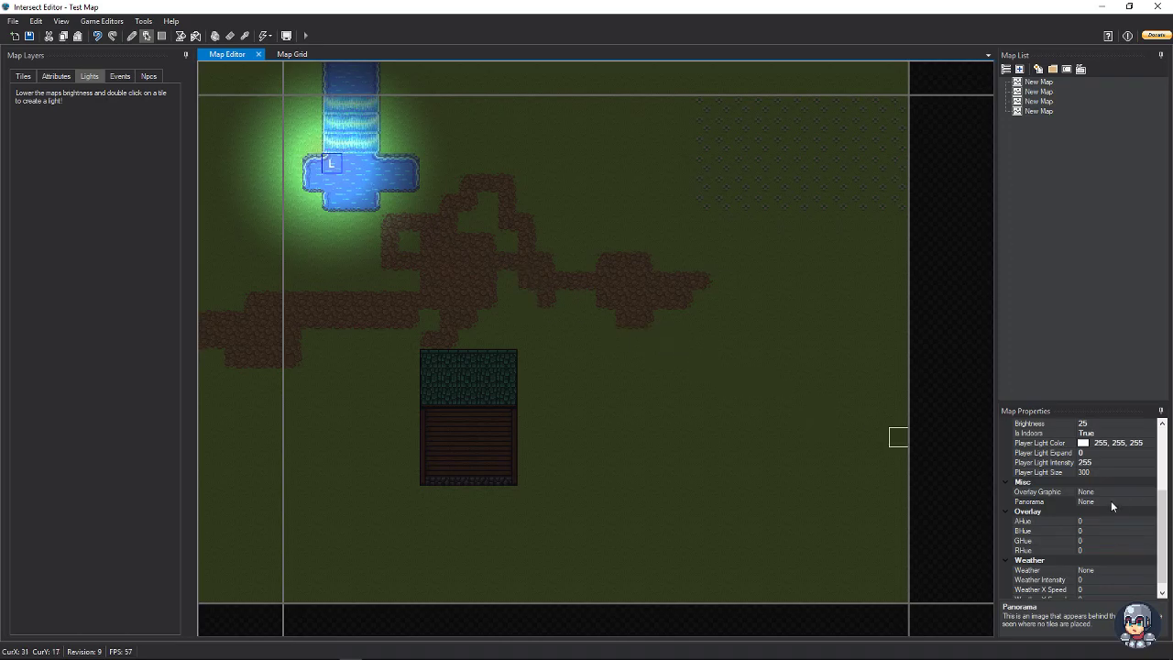
click(1163, 511)
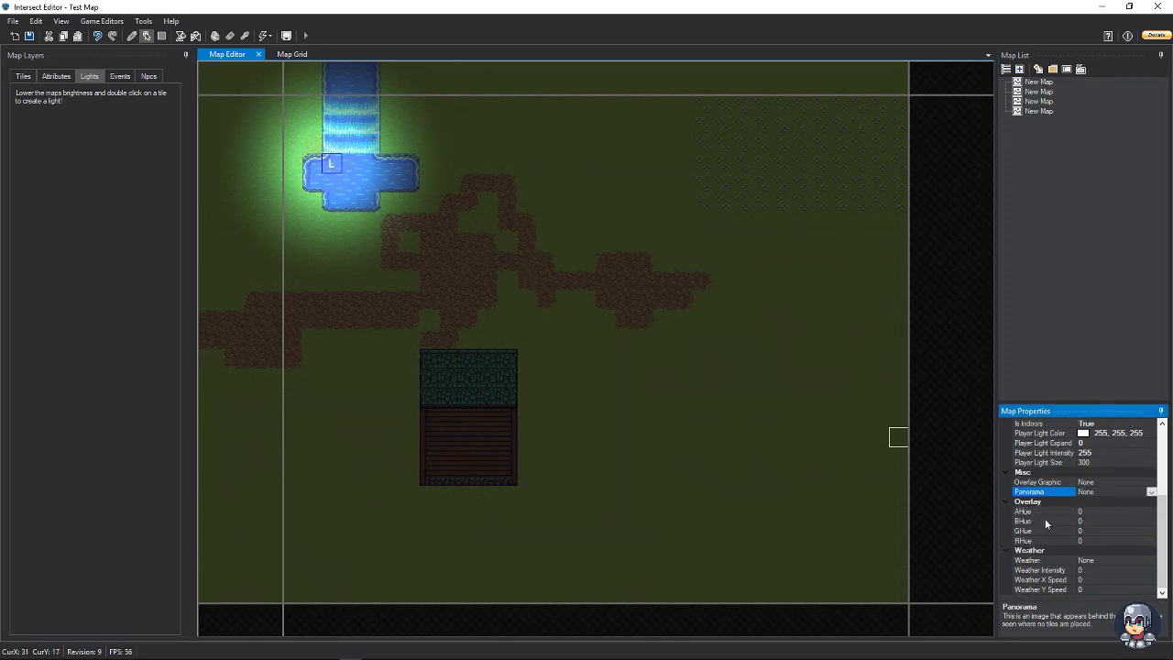
click(1081, 562)
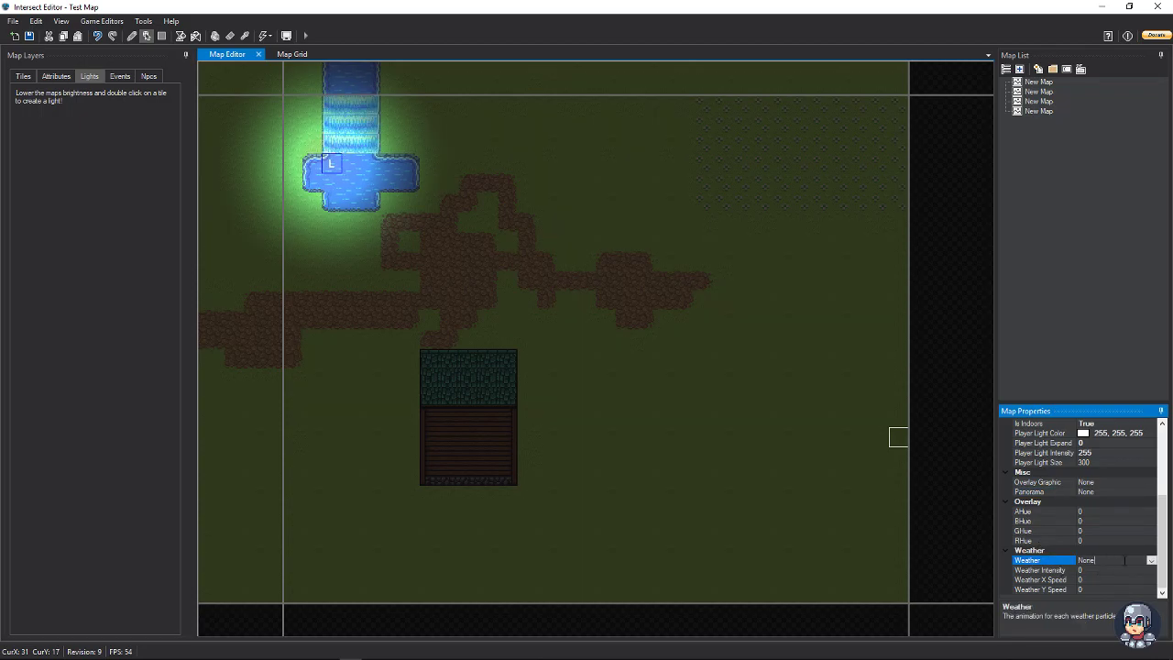
click(1151, 561)
click(1151, 562)
drag(1159, 505, 1159, 435)
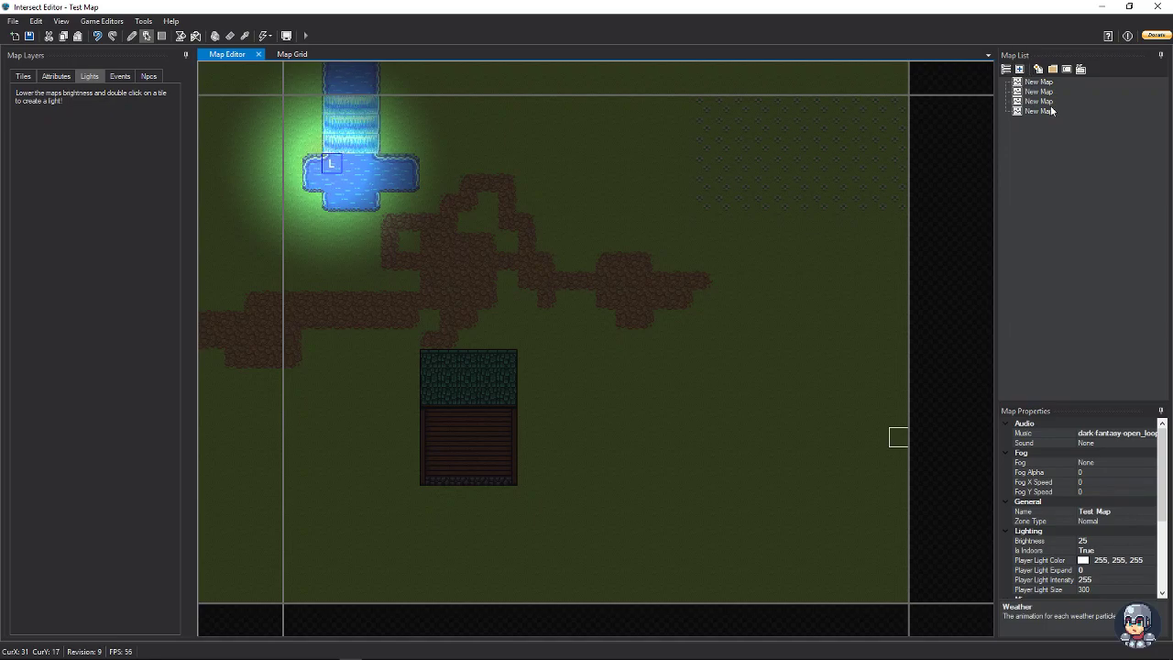
Open the first map in the Map List, saving the current map first.
click(1034, 92)
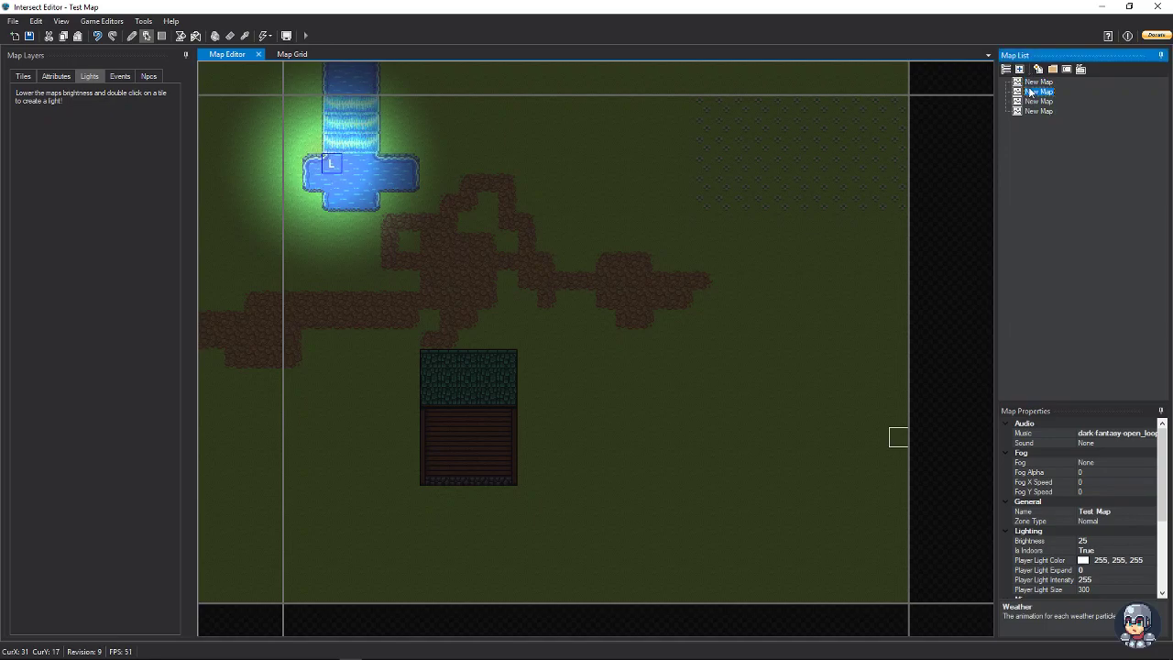
click(1035, 81)
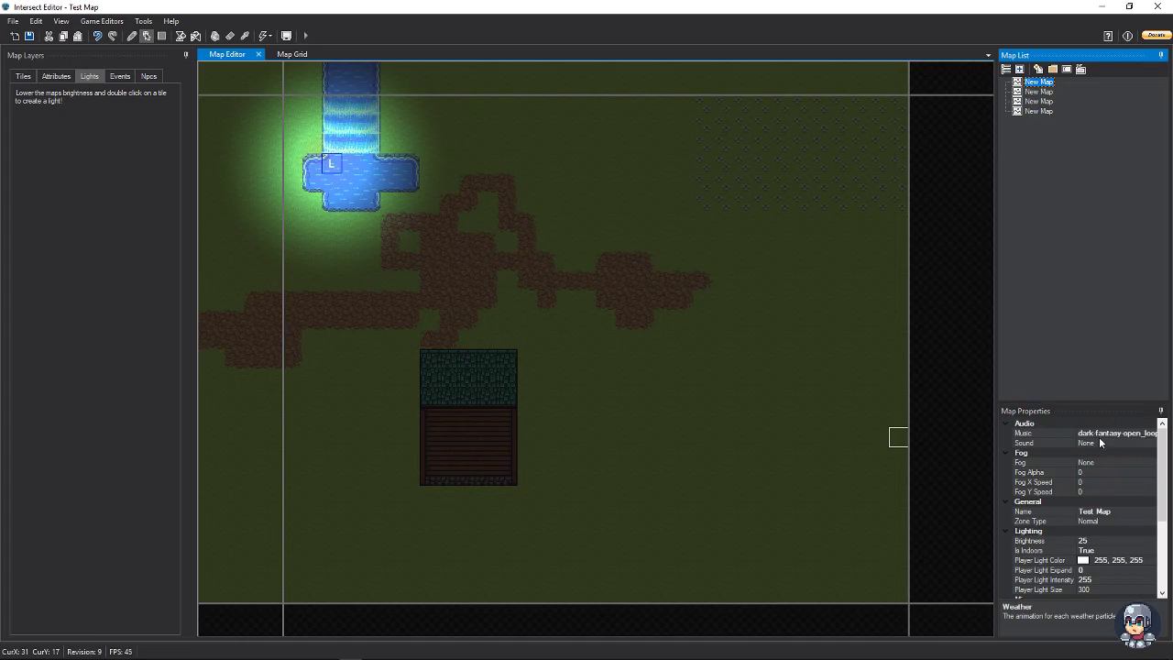
click(29, 36)
click(633, 354)
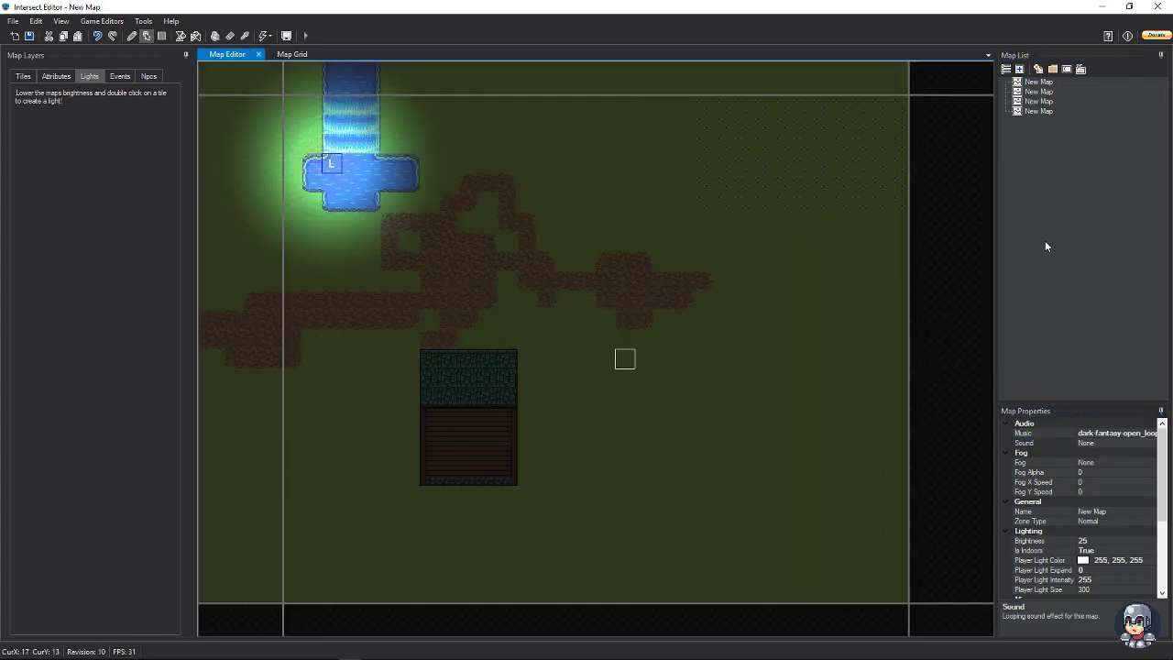
Rename the map to 'Test Map', save it, and open the second map.
click(1141, 442)
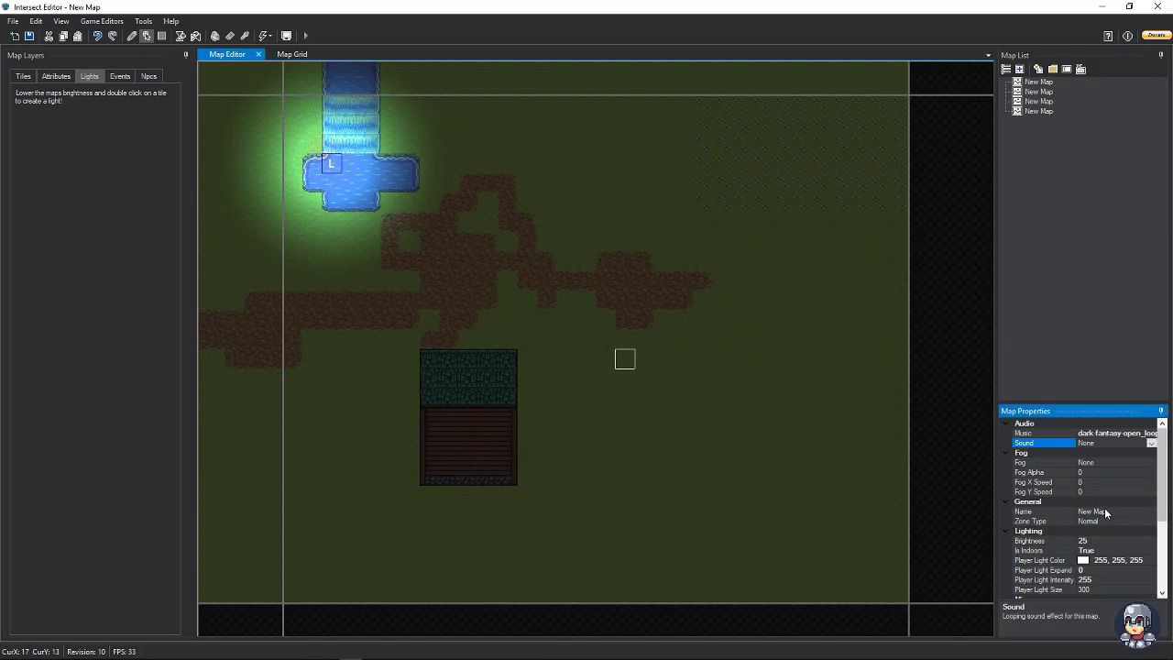
click(1105, 512)
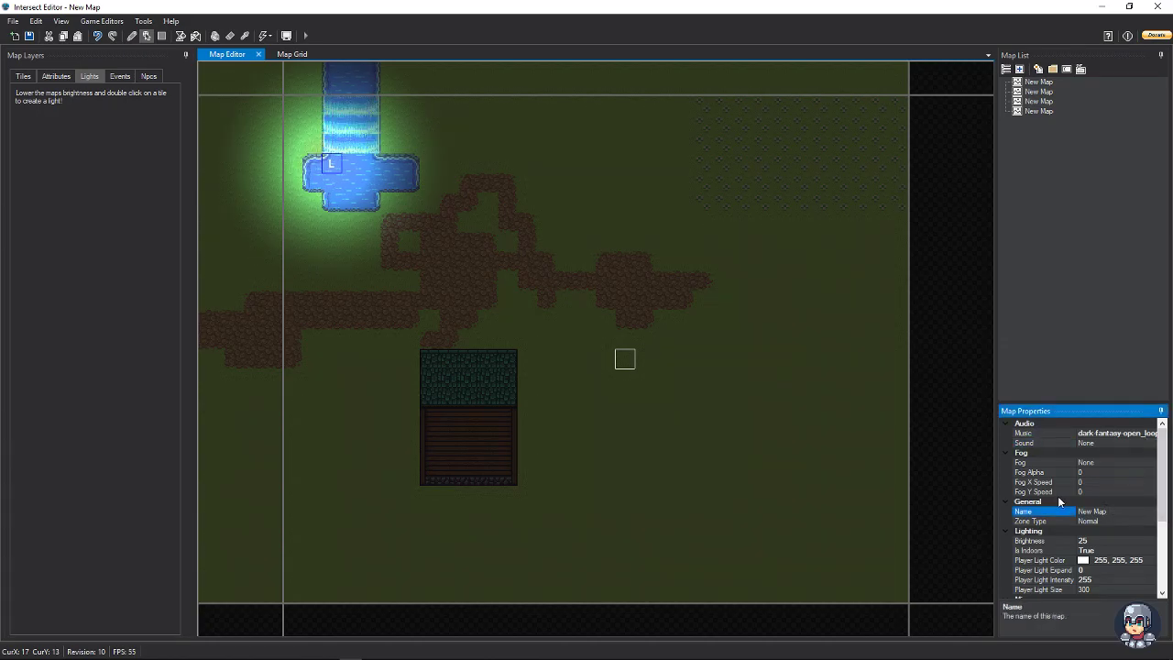
click(1116, 515)
text(Te)
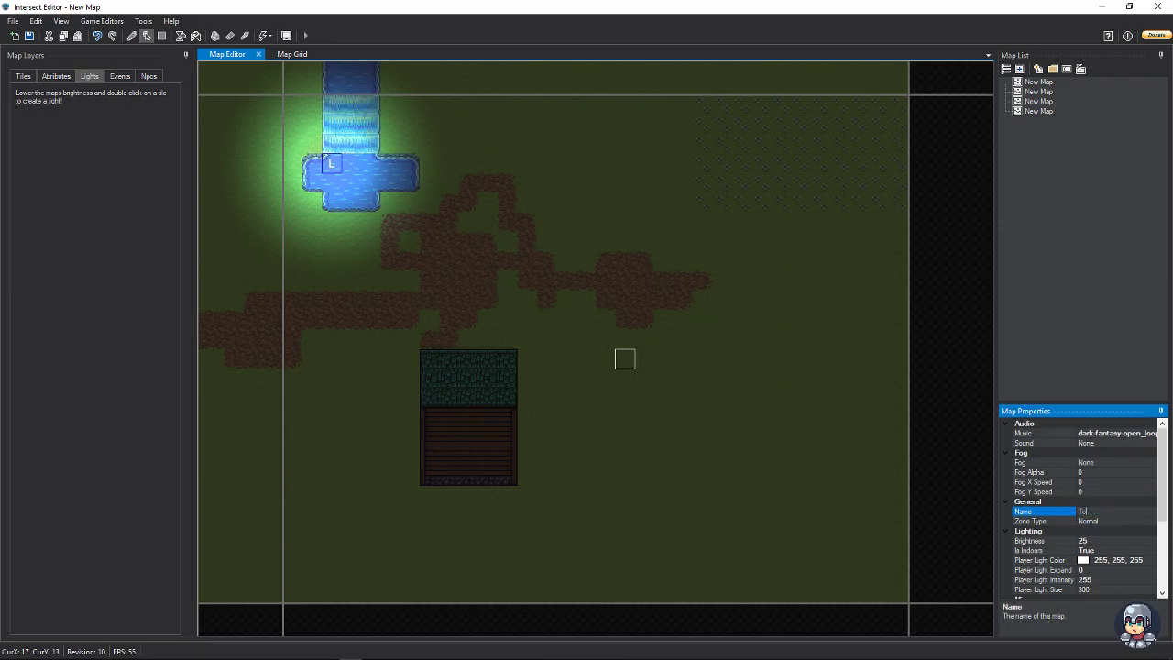
text(st Map)
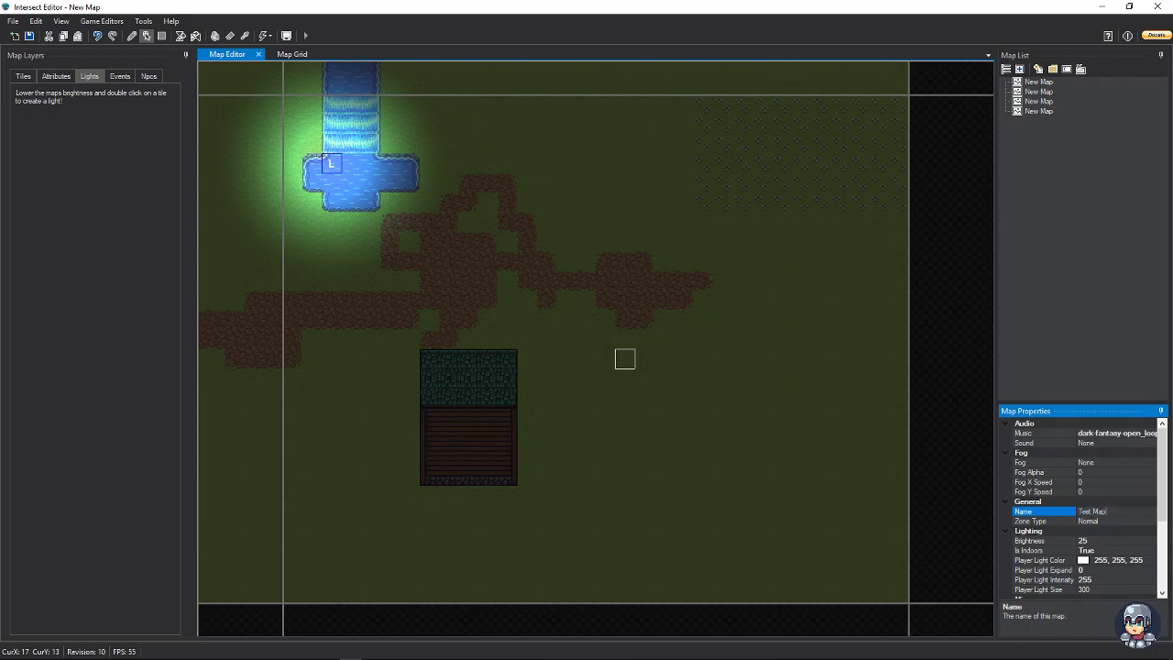
click(29, 36)
click(634, 356)
double_click(1038, 92)
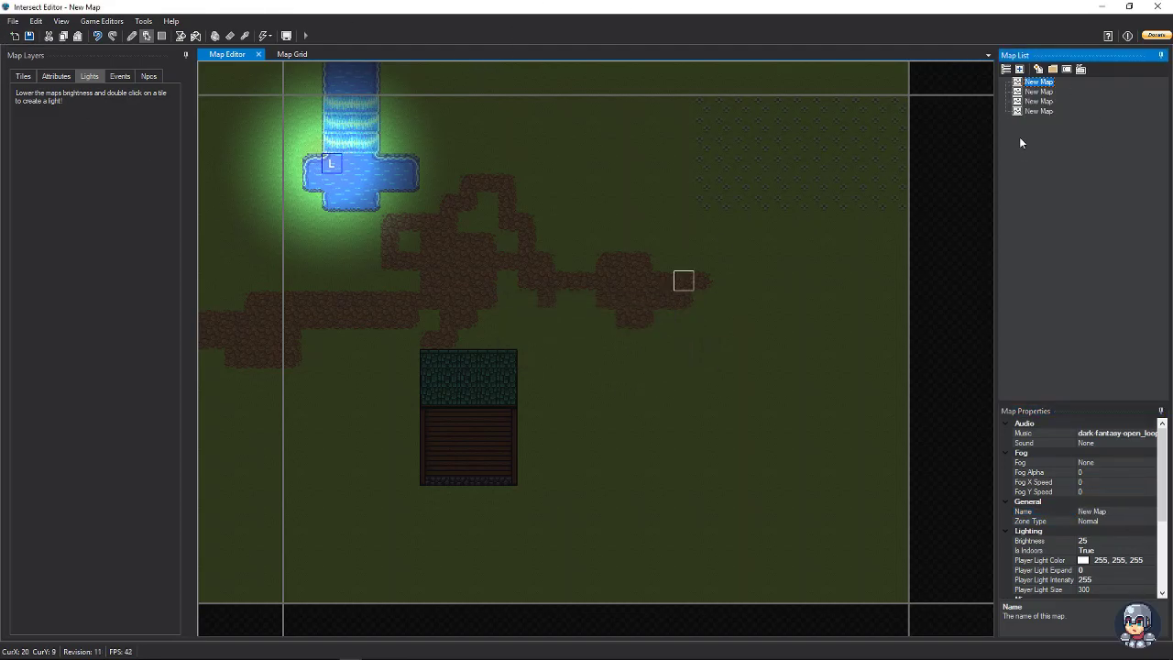
click(1036, 82)
mouse_move(1026, 82)
mouse_down()
mouse_move(1024, 98)
mouse_move(1020, 71)
mouse_up()
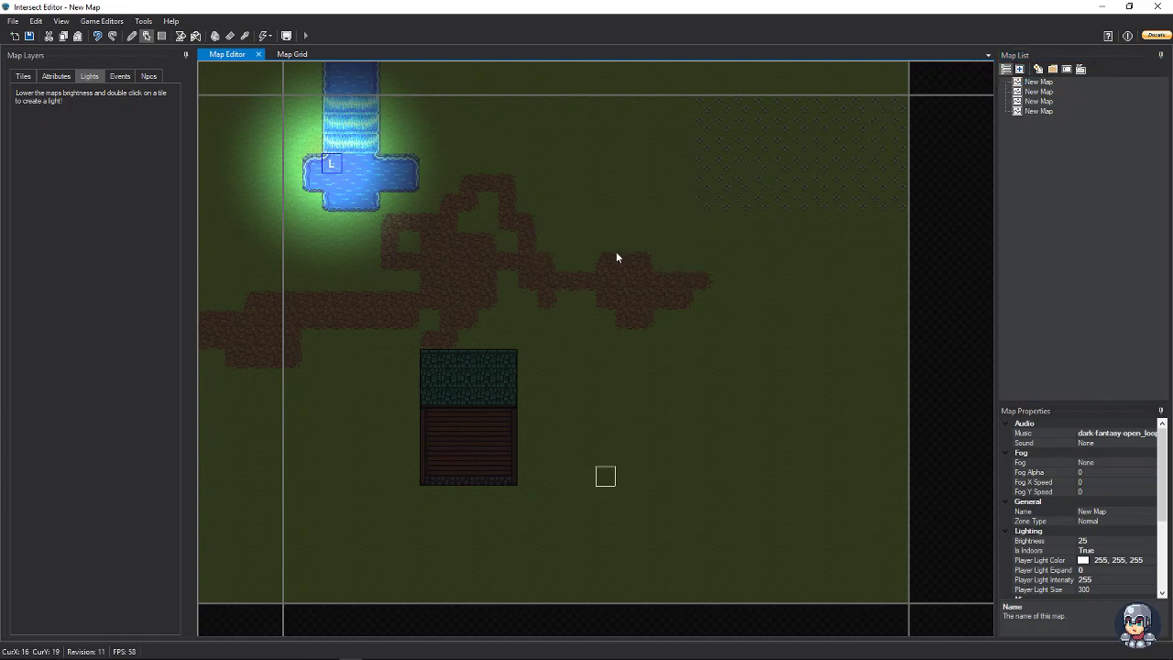
click(1018, 72)
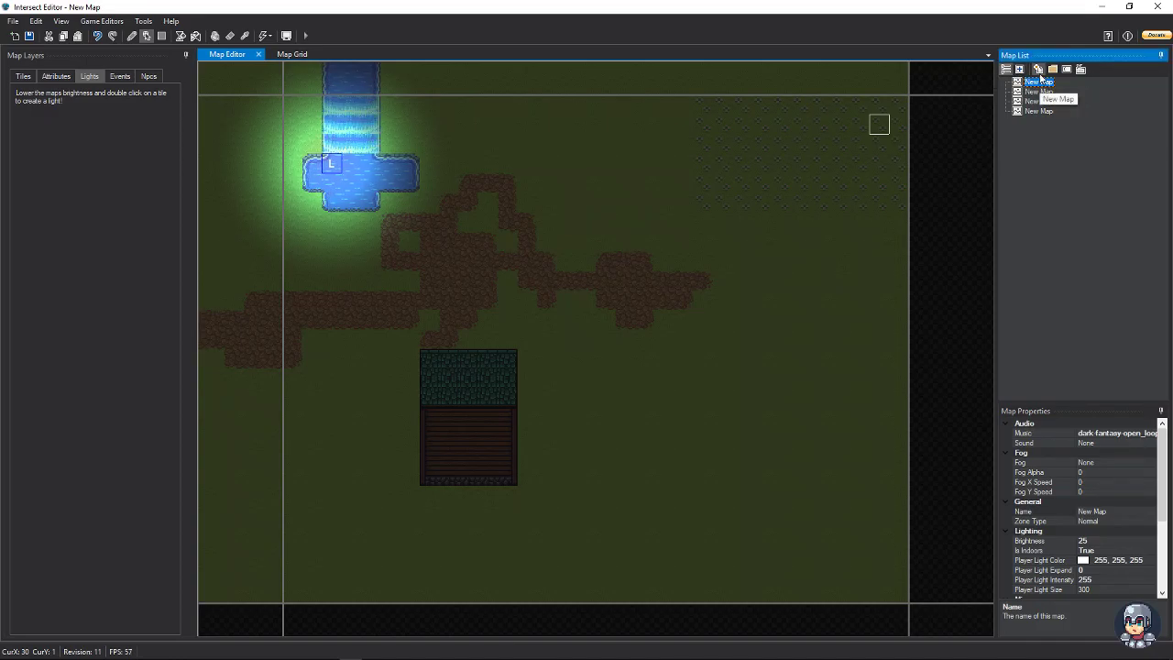
click(1039, 71)
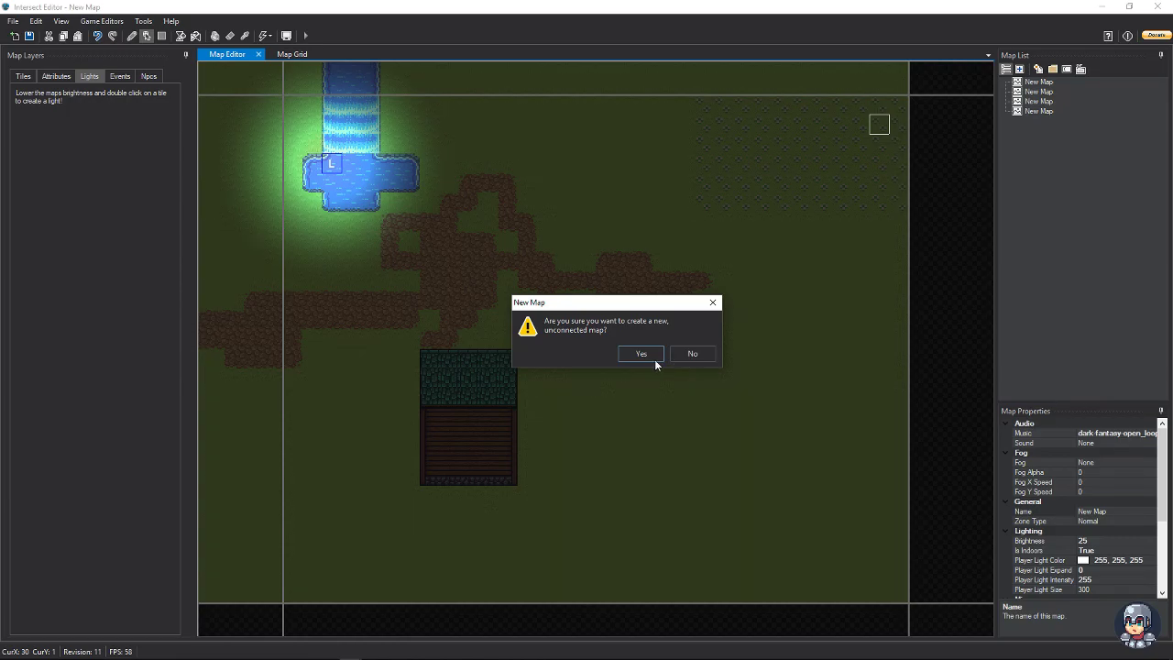
click(692, 354)
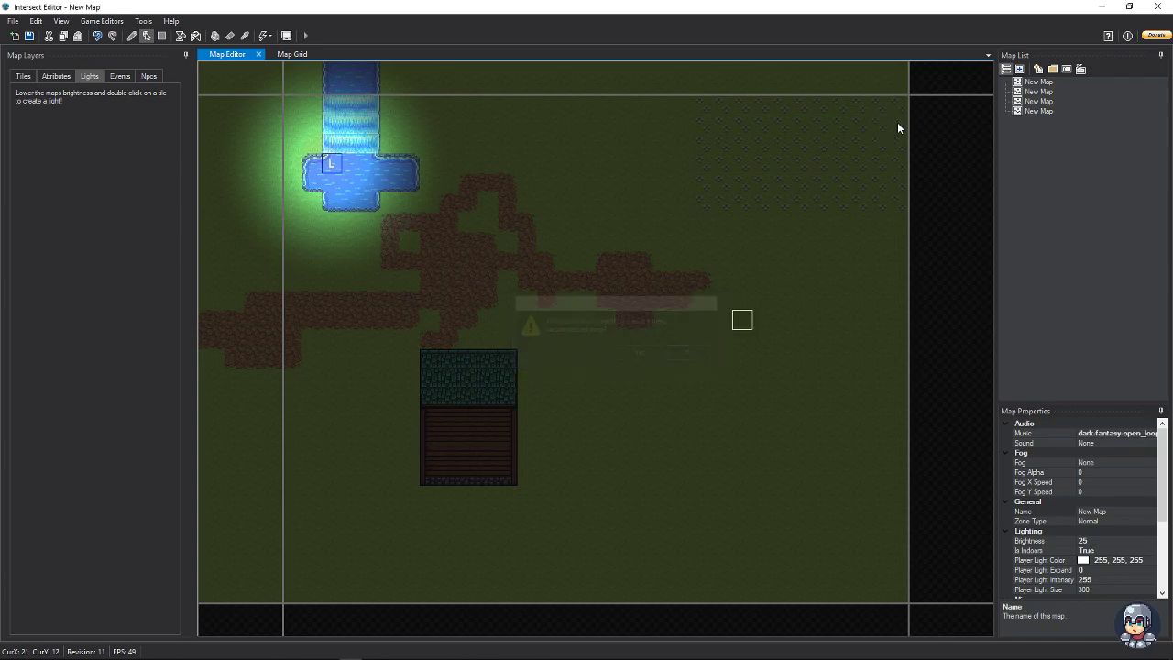
click(1044, 81)
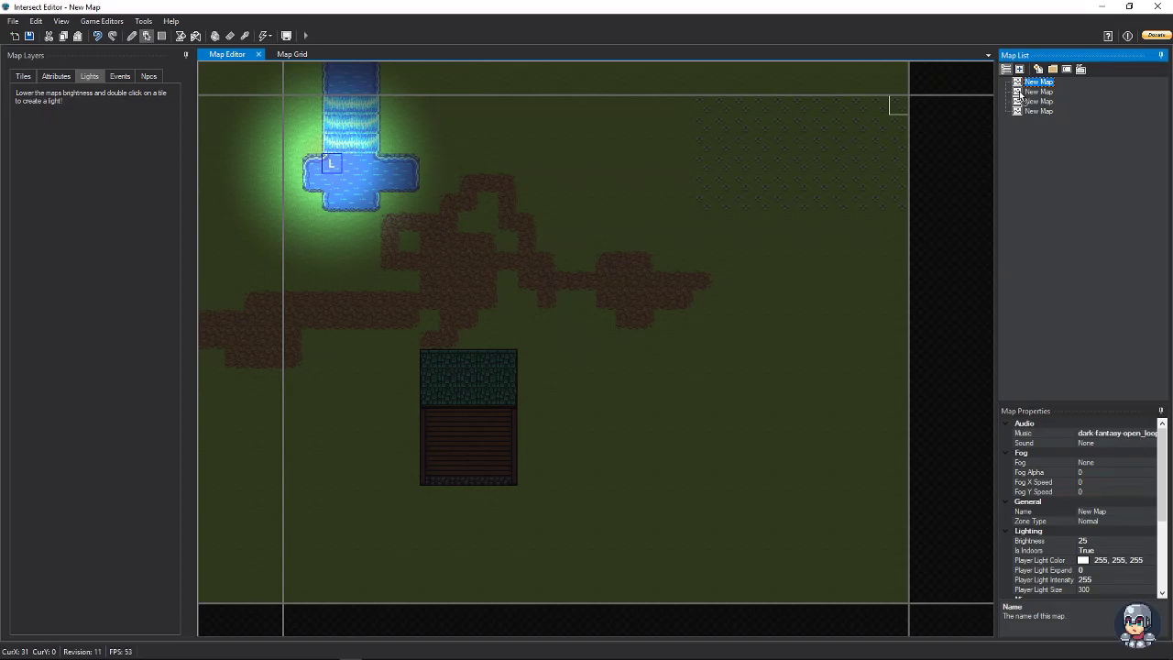
click(1019, 92)
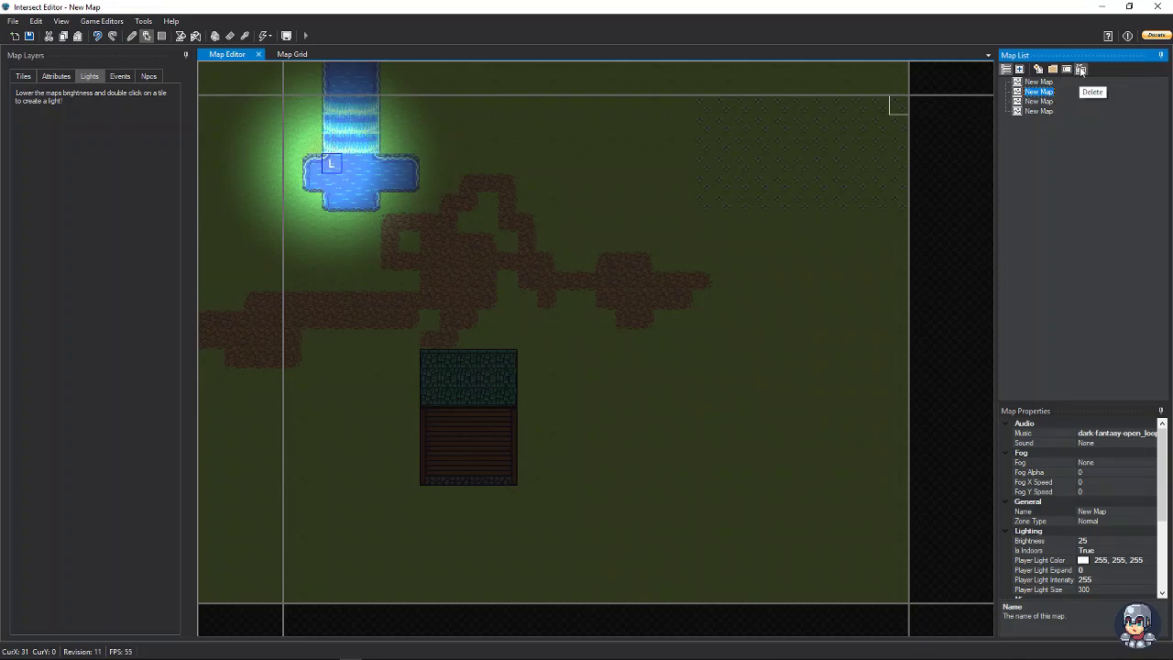
click(753, 183)
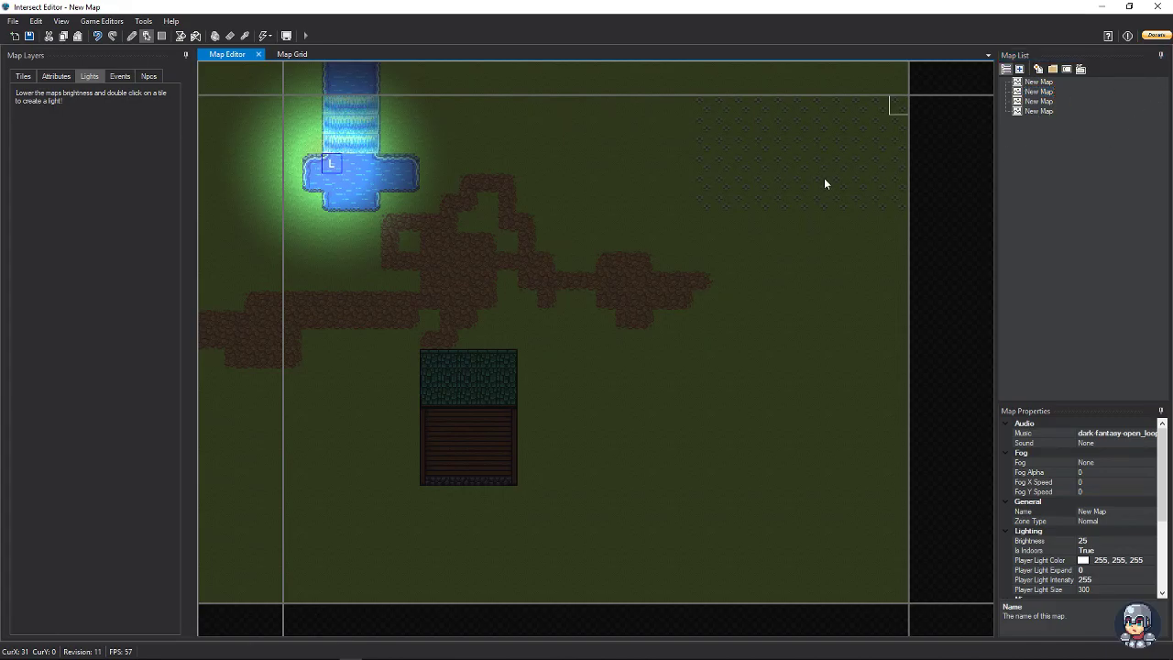
Re-download all map previews in the Map Grid, keeping current lighting settings.
click(292, 54)
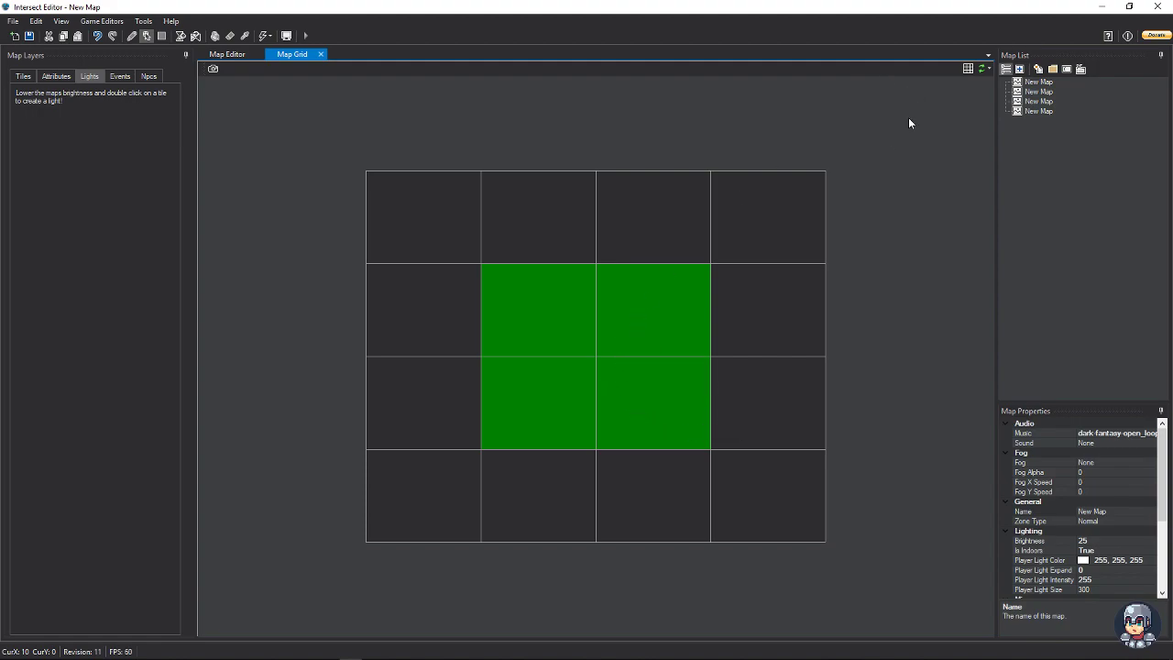
click(984, 72)
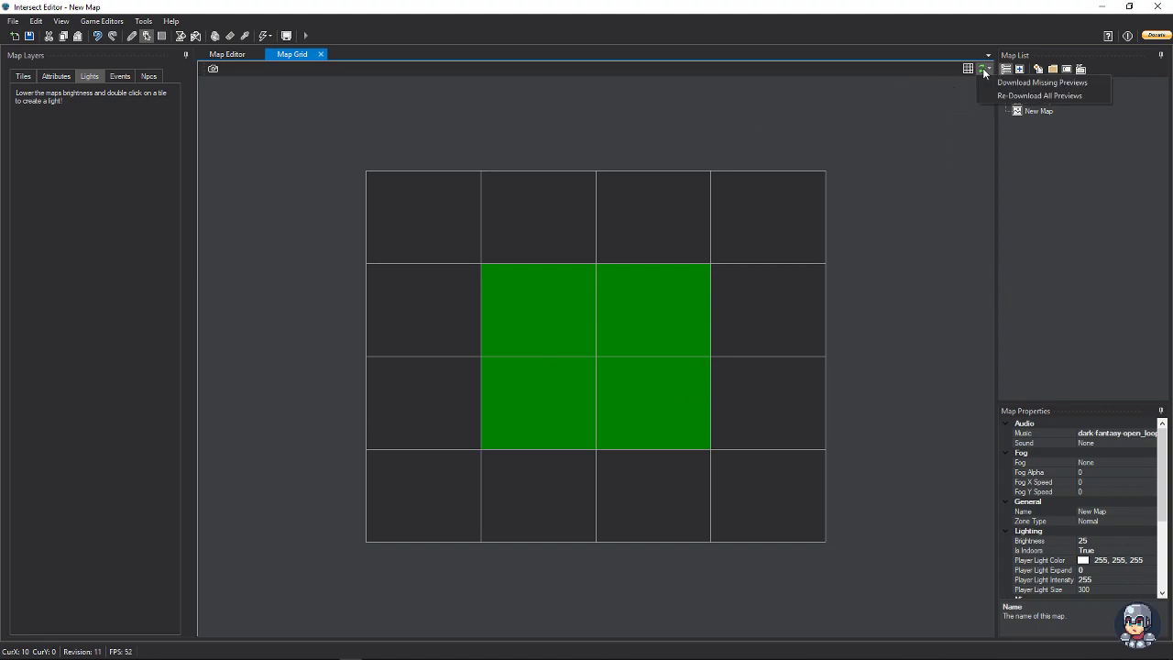
click(1017, 96)
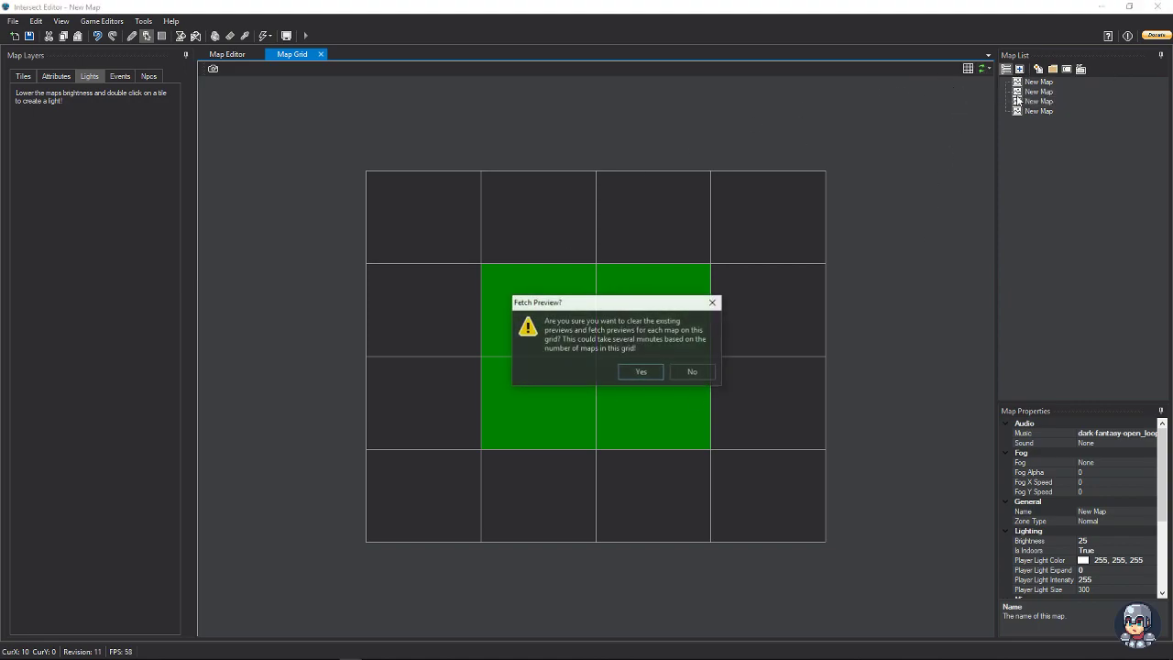
click(659, 375)
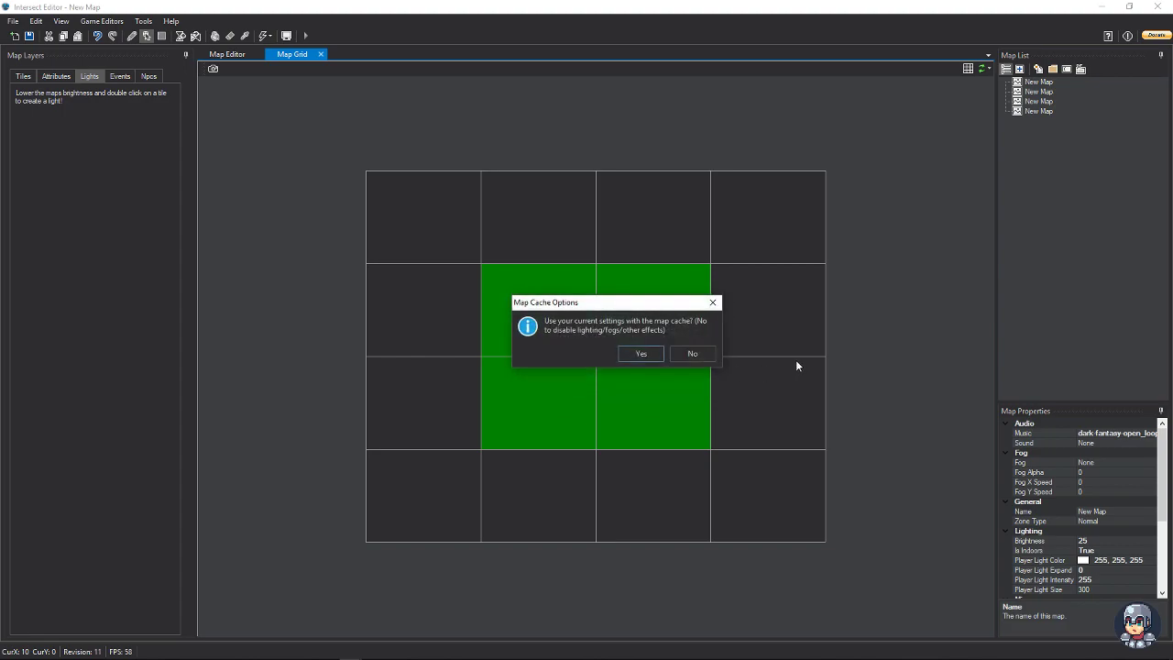
click(630, 360)
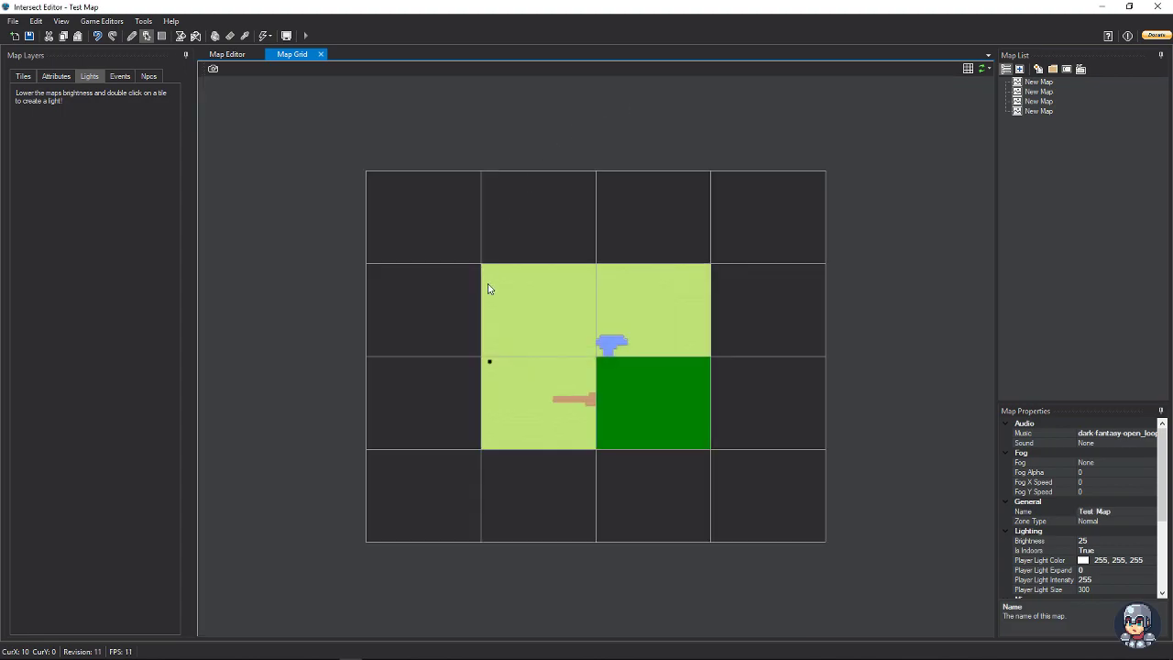
Download missing map previews, then return to the map grid view.
click(983, 69)
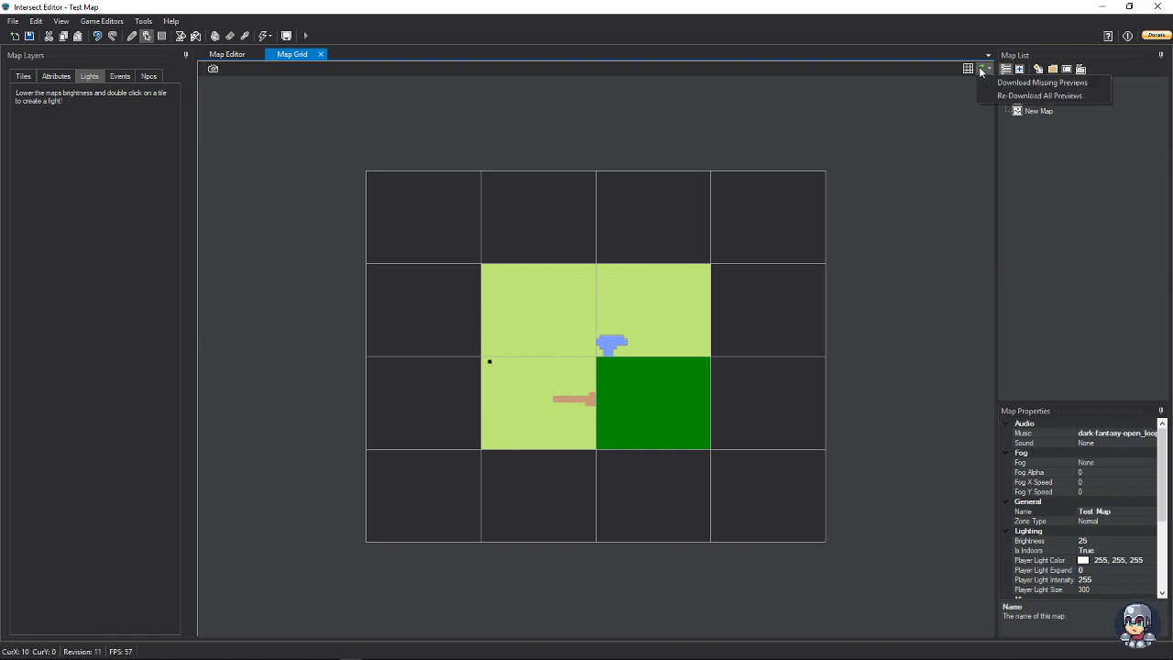
click(1014, 83)
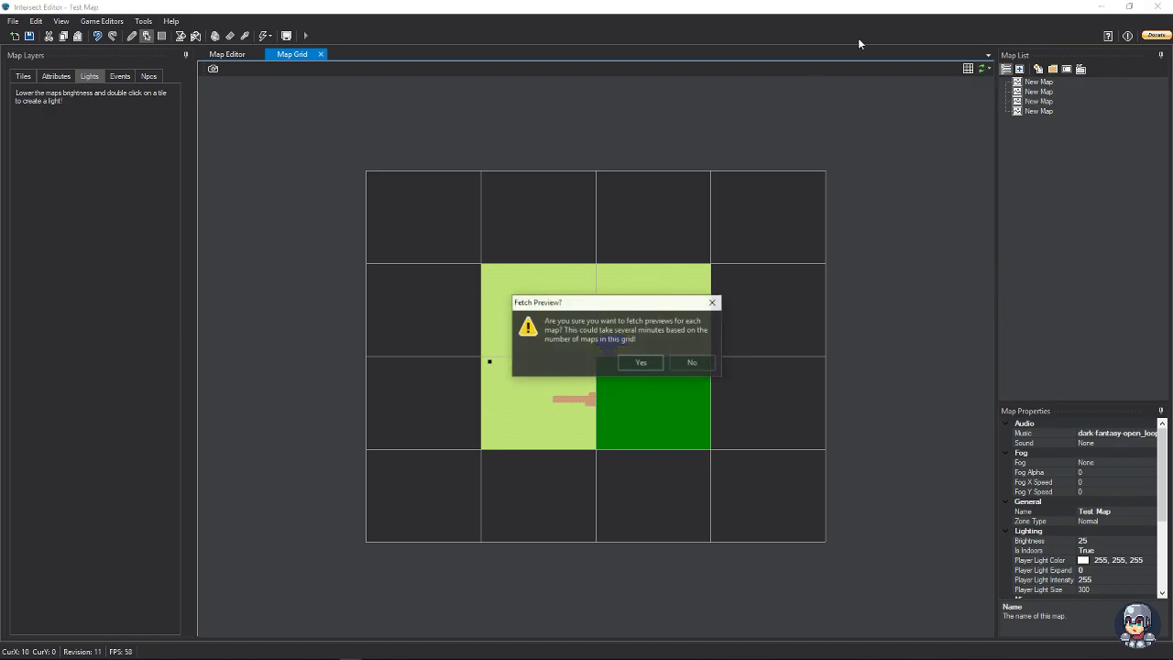
click(628, 364)
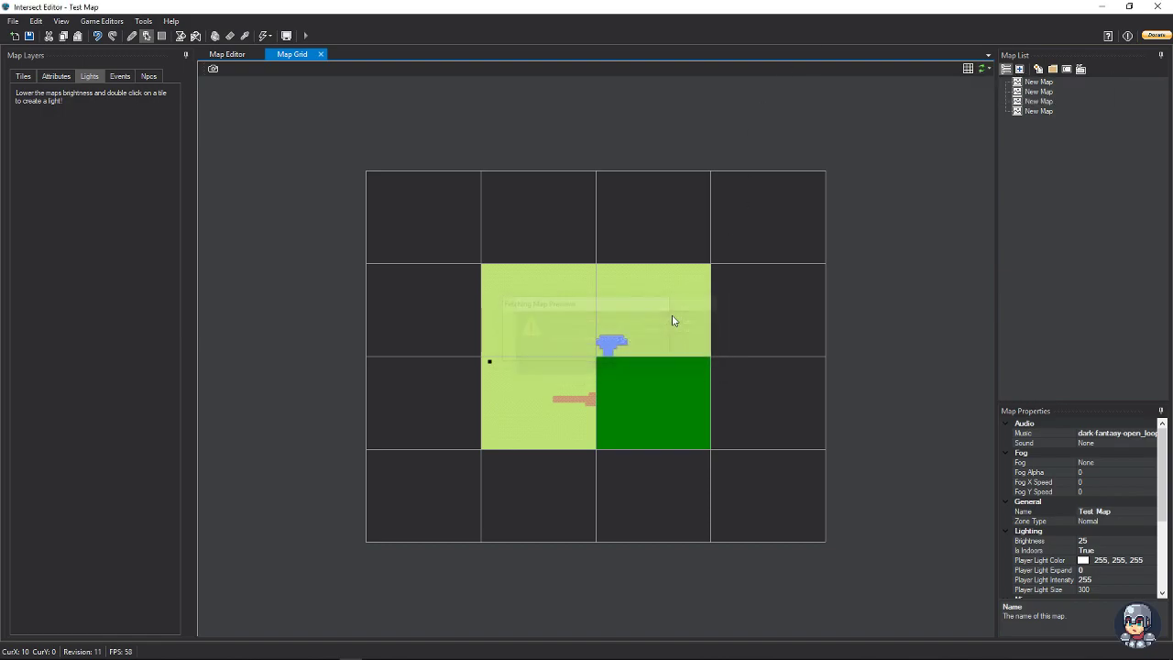
double_click(626, 395)
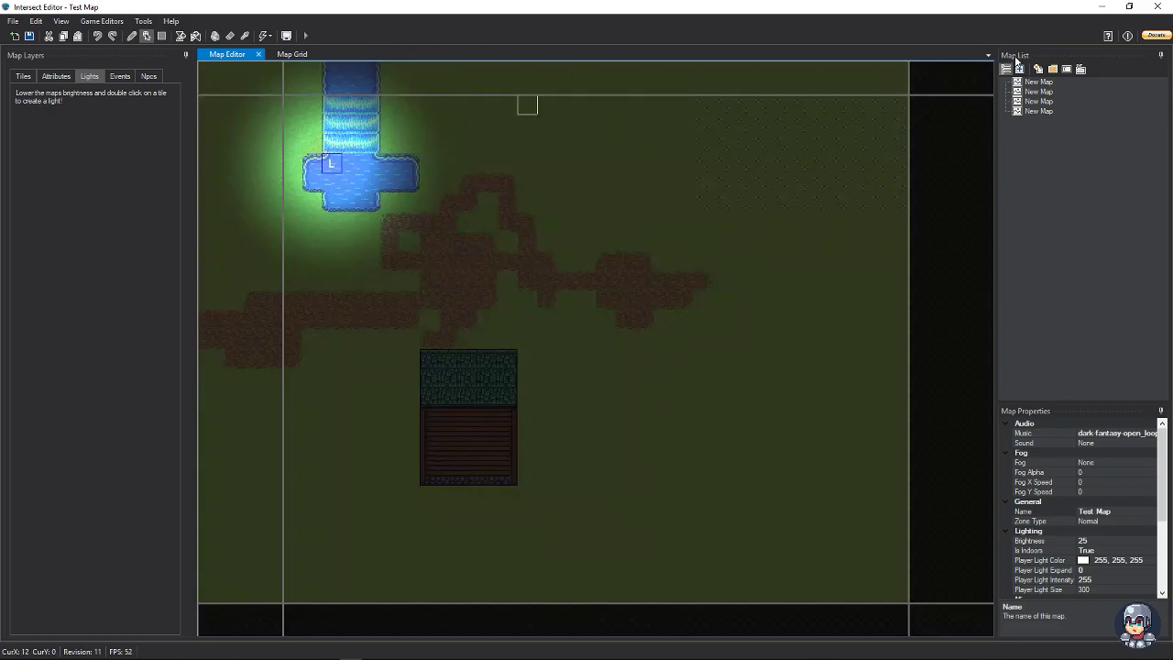
click(294, 53)
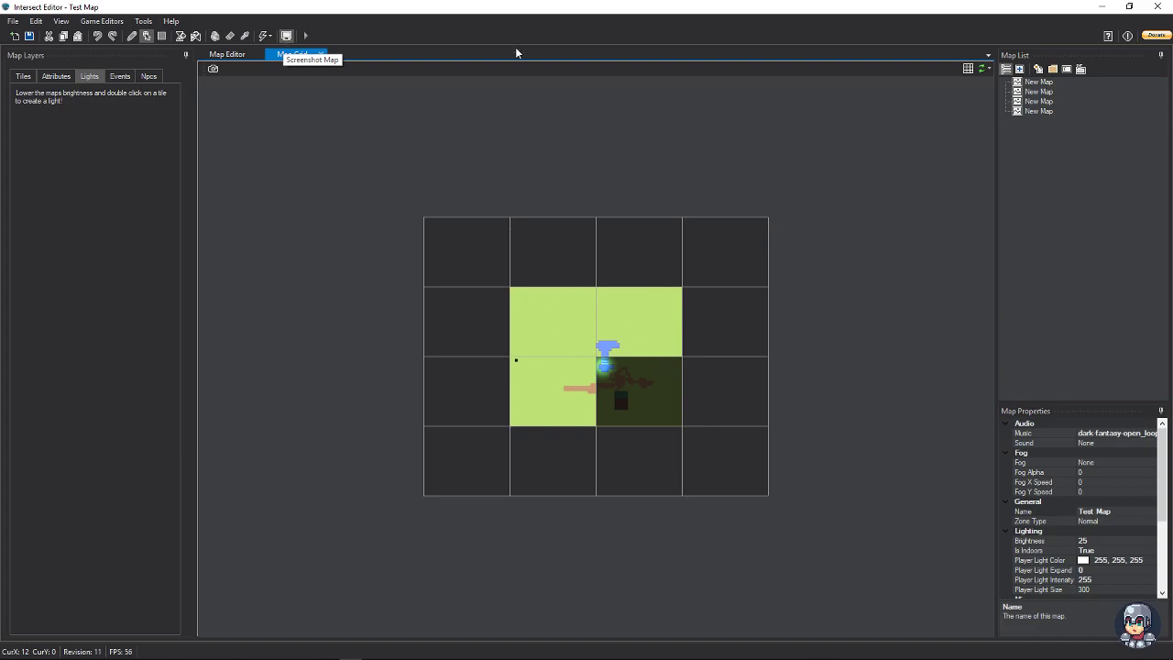
click(286, 35)
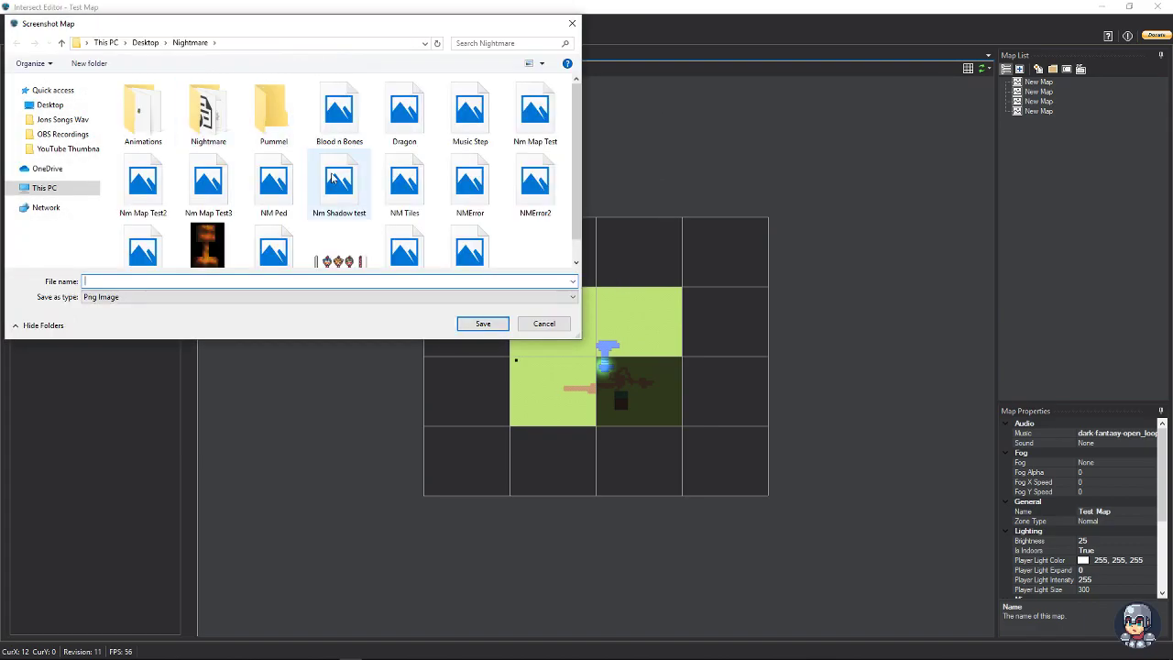
click(572, 23)
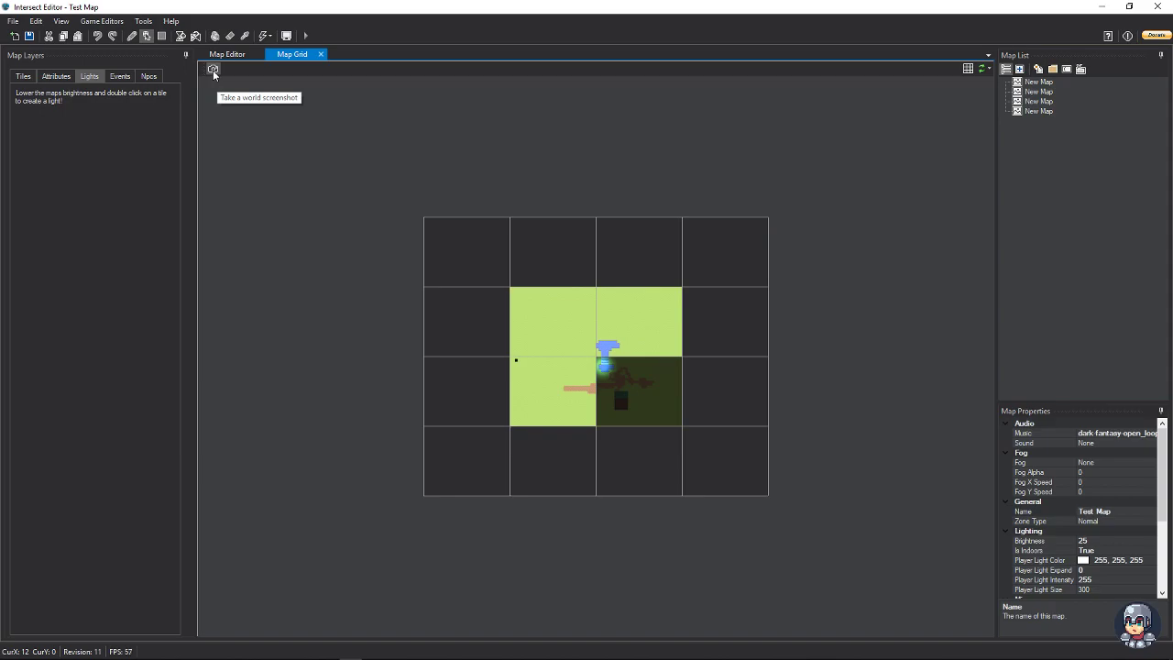
click(214, 72)
click(543, 328)
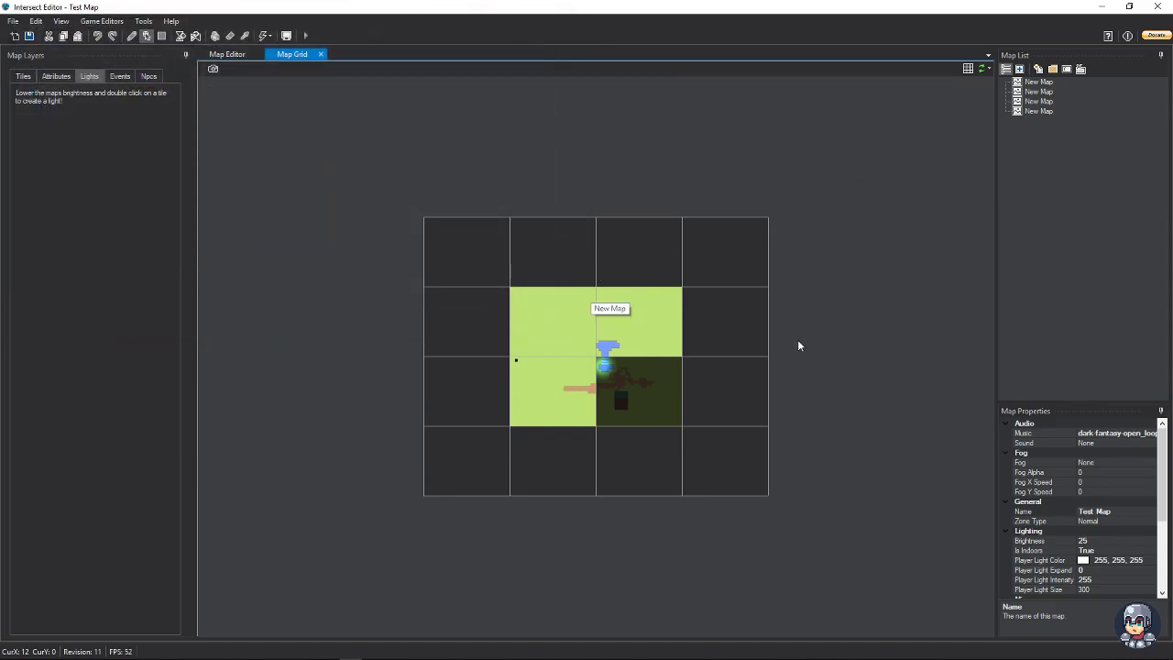
Open the darkened Test Map with its pond light from its Map Grid cell.
double_click(605, 387)
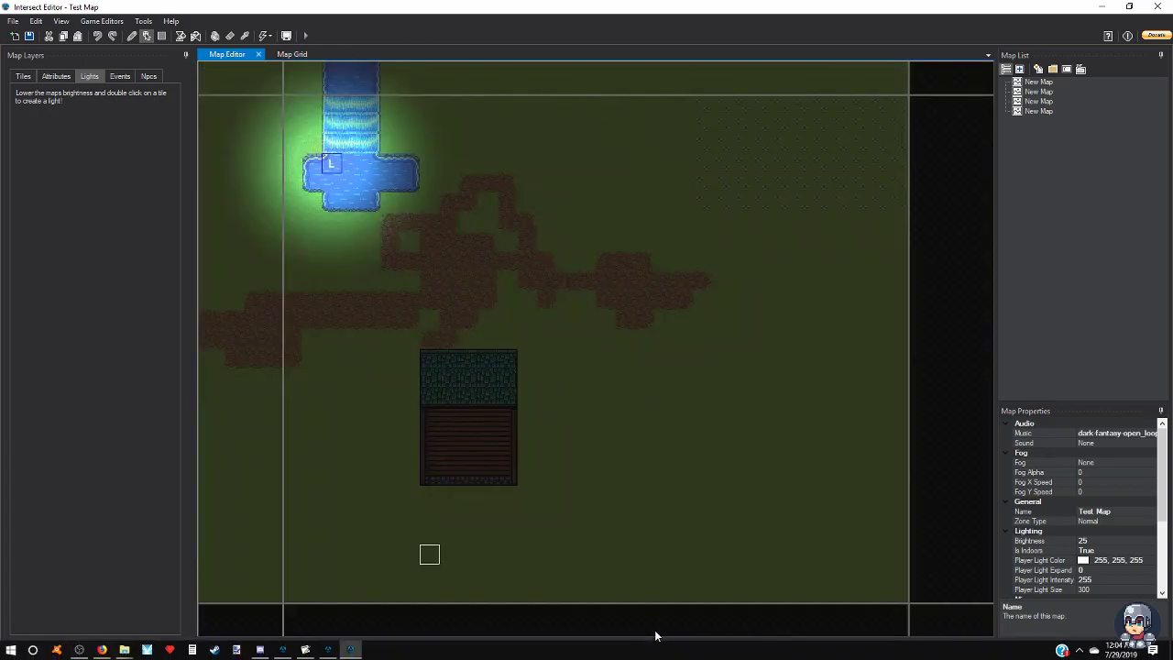